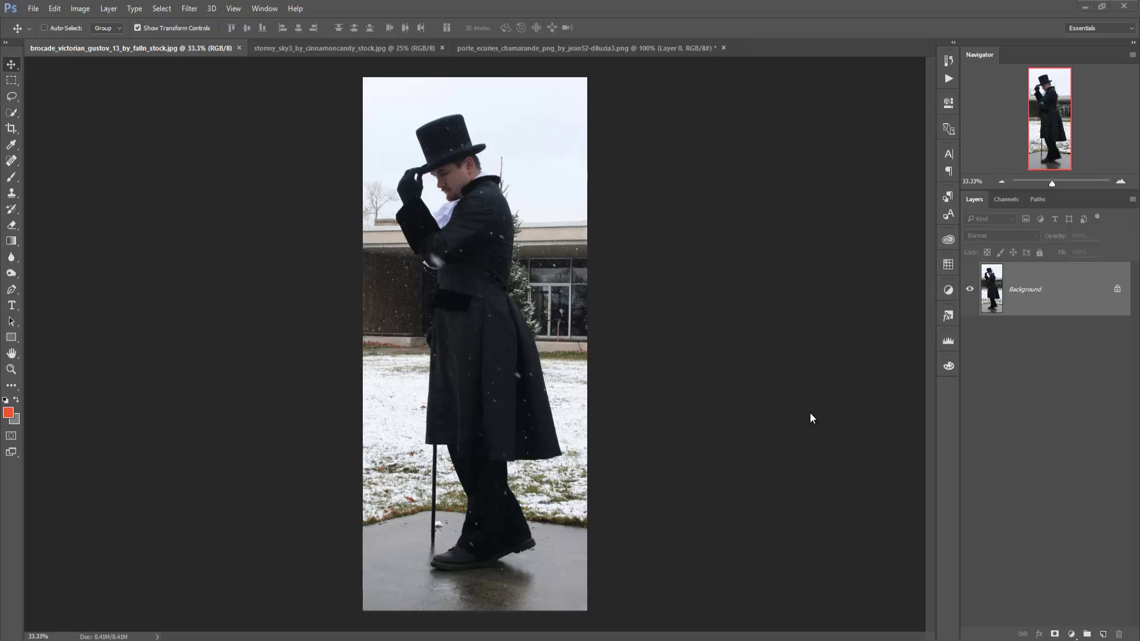
Choose the Pen tool and zoom to 200% on the gentleman's shoe
{"action": "left_click", "coordinate": [11, 291]}
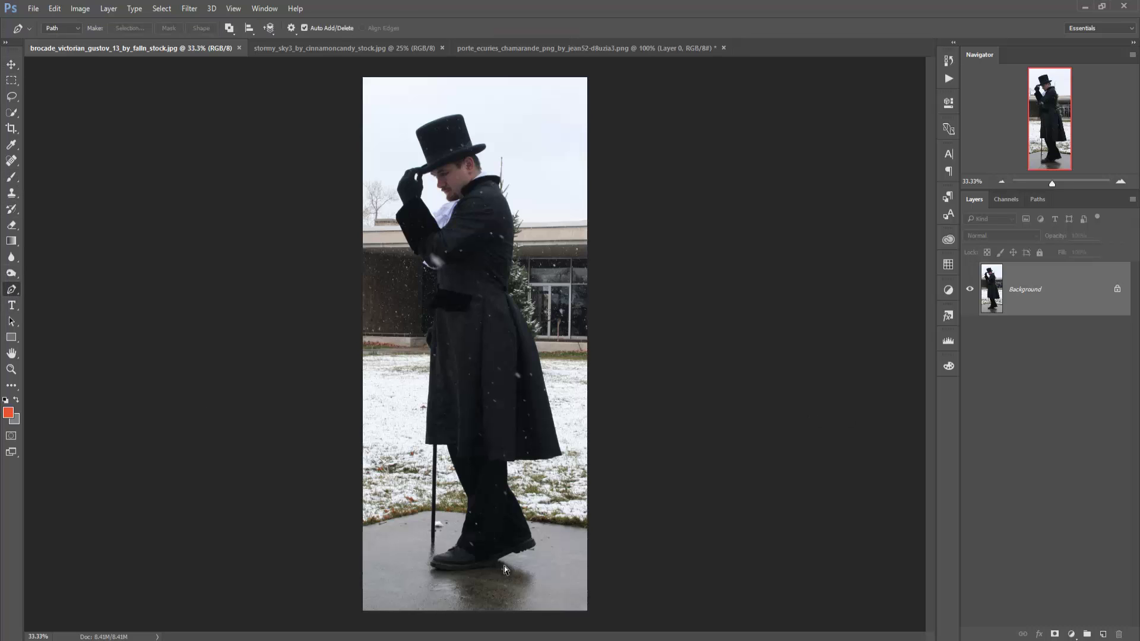
{"action": "key", "text": "ctrl+plus"}
{"action": "key", "text": "ctrl+plus"}
{"action": "key", "text": "ctrl+plus"}
{"action": "key", "text": "ctrl+plus"}
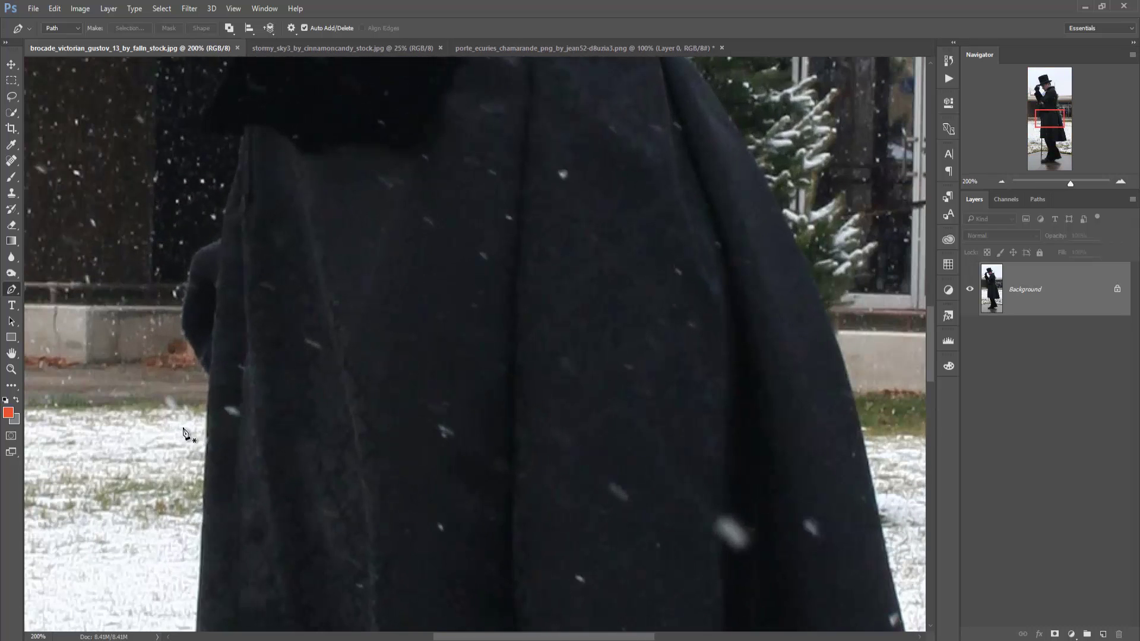
{"action": "right_click", "coordinate": [14, 291]}
{"action": "left_click", "coordinate": [54, 291]}
{"action": "left_click_drag", "start_coordinate": [385, 441], "coordinate": [449, 273]}
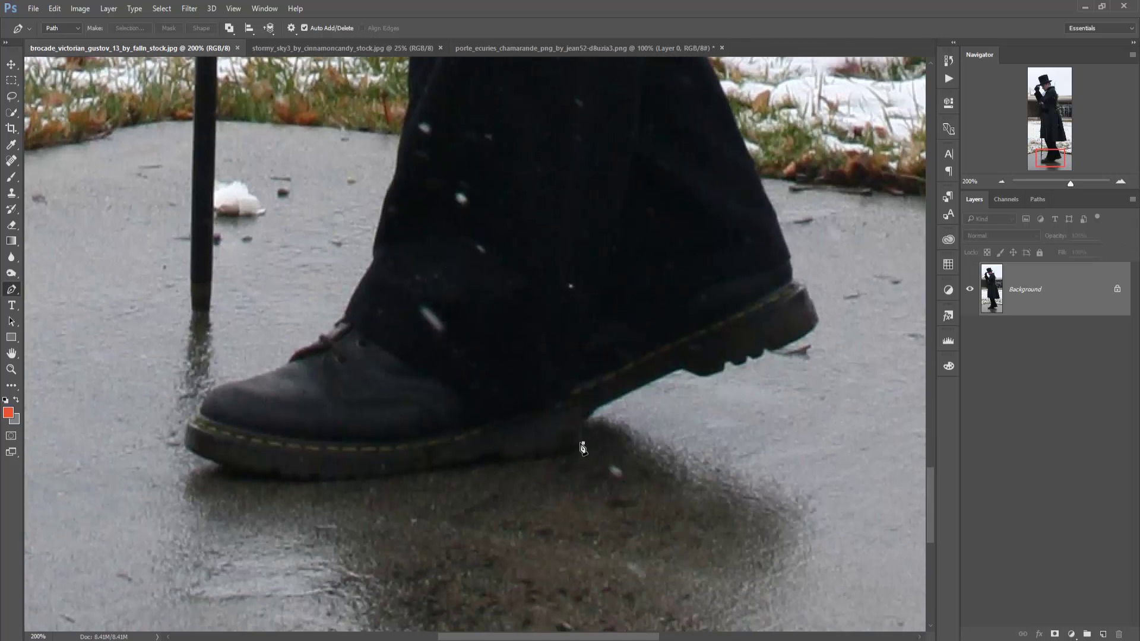
Trace anchor points along the shoe sole and curve around the toe
{"action": "left_click", "coordinate": [583, 443]}
{"action": "left_click", "coordinate": [485, 465]}
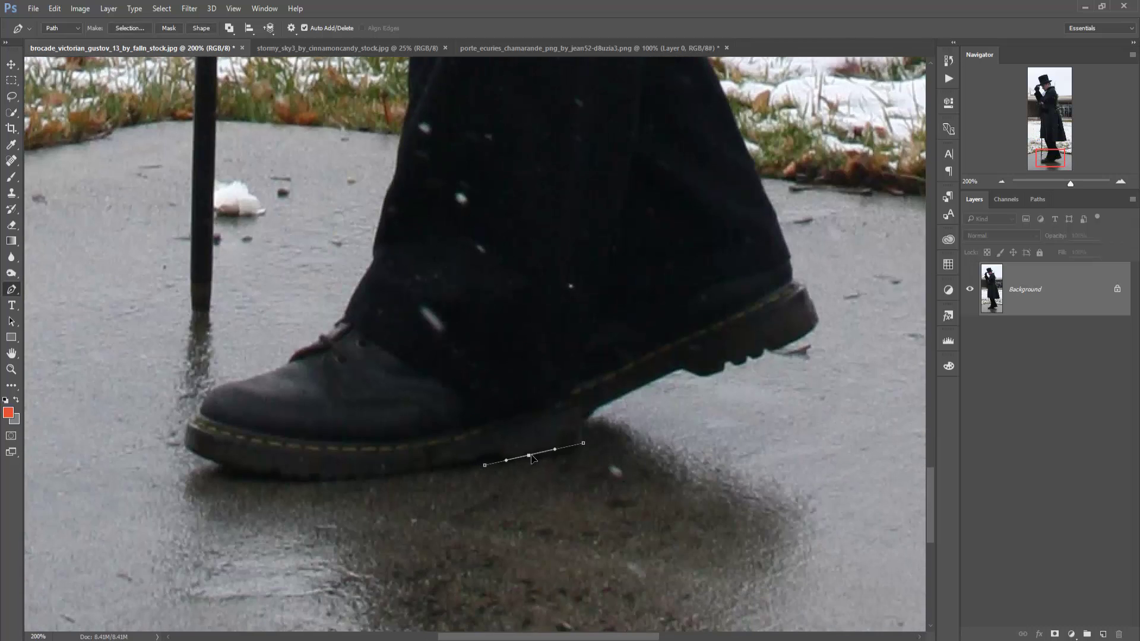
{"action": "left_click_drag", "start_coordinate": [531, 457], "coordinate": [541, 456]}
{"action": "left_click", "coordinate": [407, 475]}
{"action": "left_click", "coordinate": [307, 480]}
{"action": "left_click", "coordinate": [245, 476]}
{"action": "left_click_drag", "start_coordinate": [230, 475], "coordinate": [181, 441]}
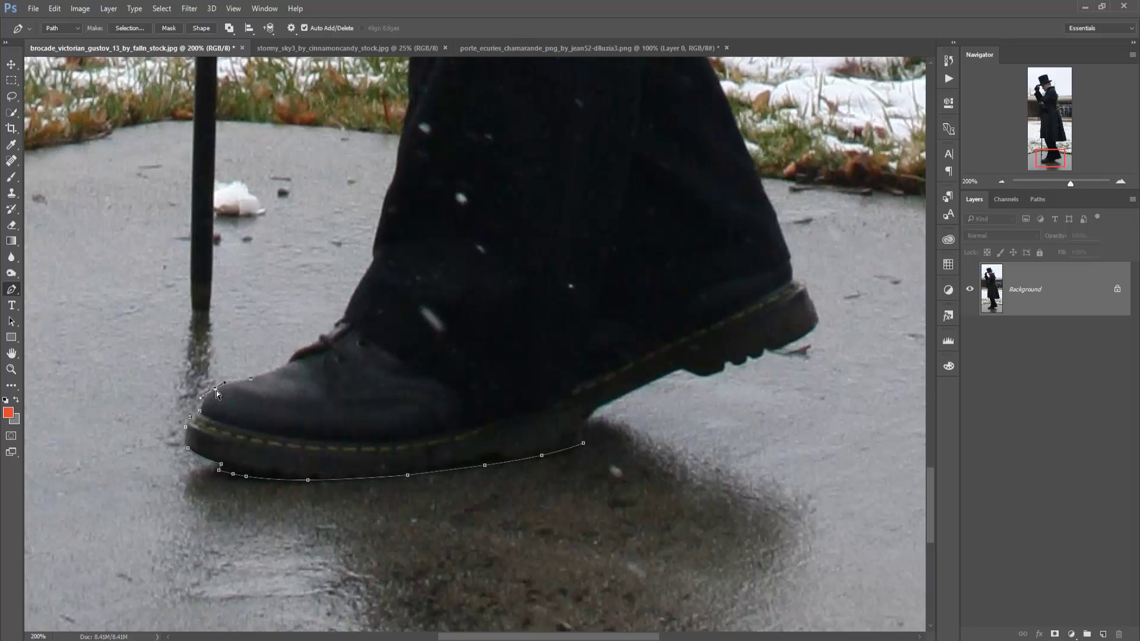
Extend the path up the trouser leg's edge
{"action": "left_click", "coordinate": [356, 290]}
{"action": "left_click", "coordinate": [376, 259]}
{"action": "left_click", "coordinate": [384, 203]}
{"action": "left_click", "coordinate": [387, 189]}
{"action": "left_click", "coordinate": [394, 180]}
{"action": "scroll", "coordinate": [392, 213], "scroll_direction": "up", "scroll_amount": 3}
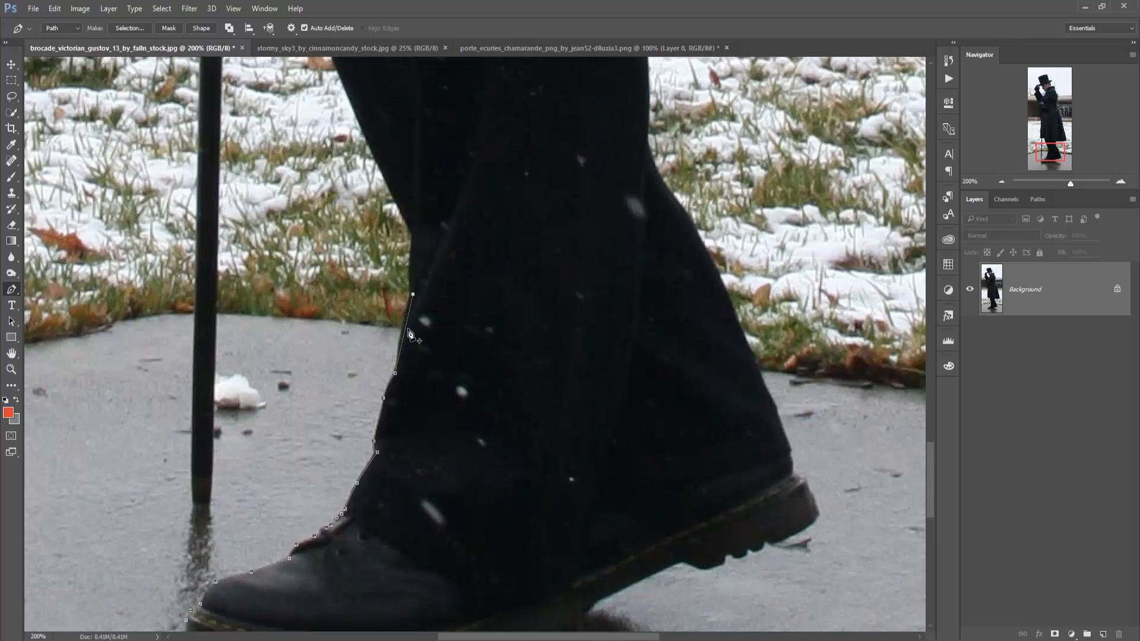
{"action": "left_click", "coordinate": [405, 275]}
{"action": "left_click", "coordinate": [408, 240]}
{"action": "scroll", "coordinate": [408, 240], "scroll_direction": "up", "scroll_amount": 4}
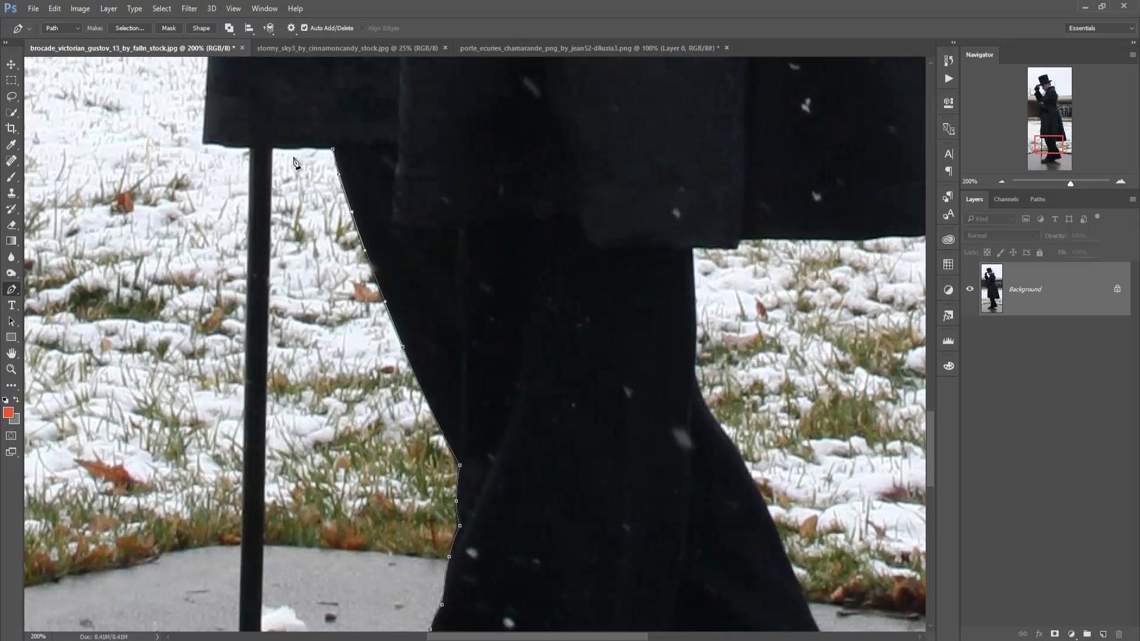
{"action": "scroll", "coordinate": [376, 366], "scroll_direction": "down", "scroll_amount": 5}
{"action": "scroll", "coordinate": [377, 367], "scroll_direction": "left", "scroll_amount": 2}
{"action": "scroll", "coordinate": [368, 267], "scroll_direction": "up", "scroll_amount": 3}
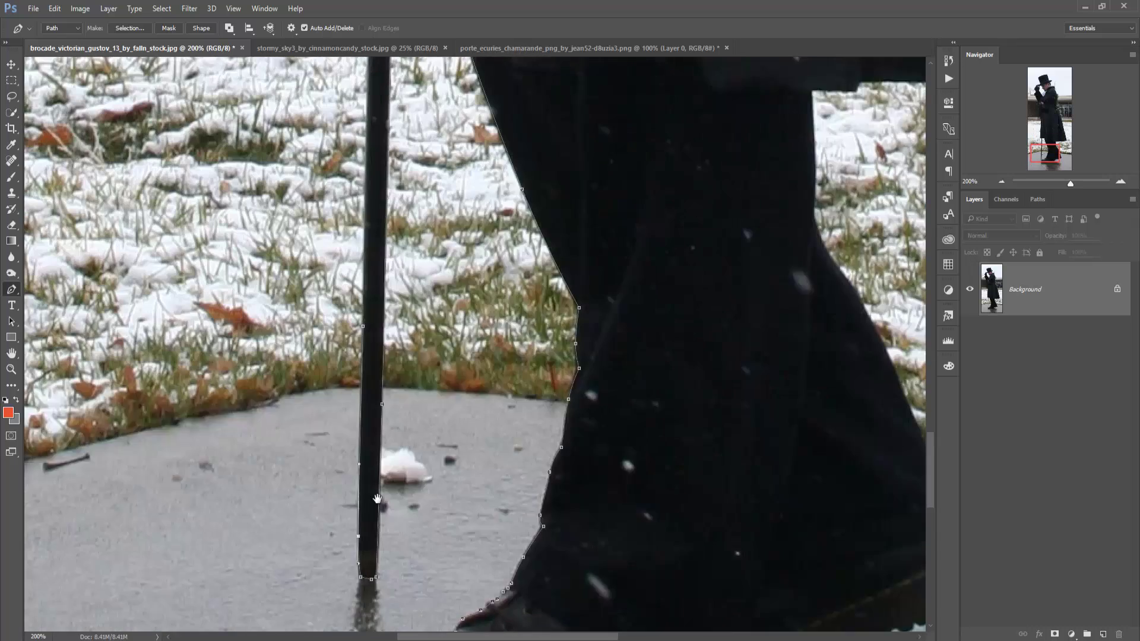
{"action": "scroll", "coordinate": [356, 178], "scroll_direction": "up", "scroll_amount": 3}
{"action": "scroll", "coordinate": [356, 179], "scroll_direction": "left", "scroll_amount": 1}
{"action": "scroll", "coordinate": [356, 179], "scroll_direction": "up", "scroll_amount": 3}
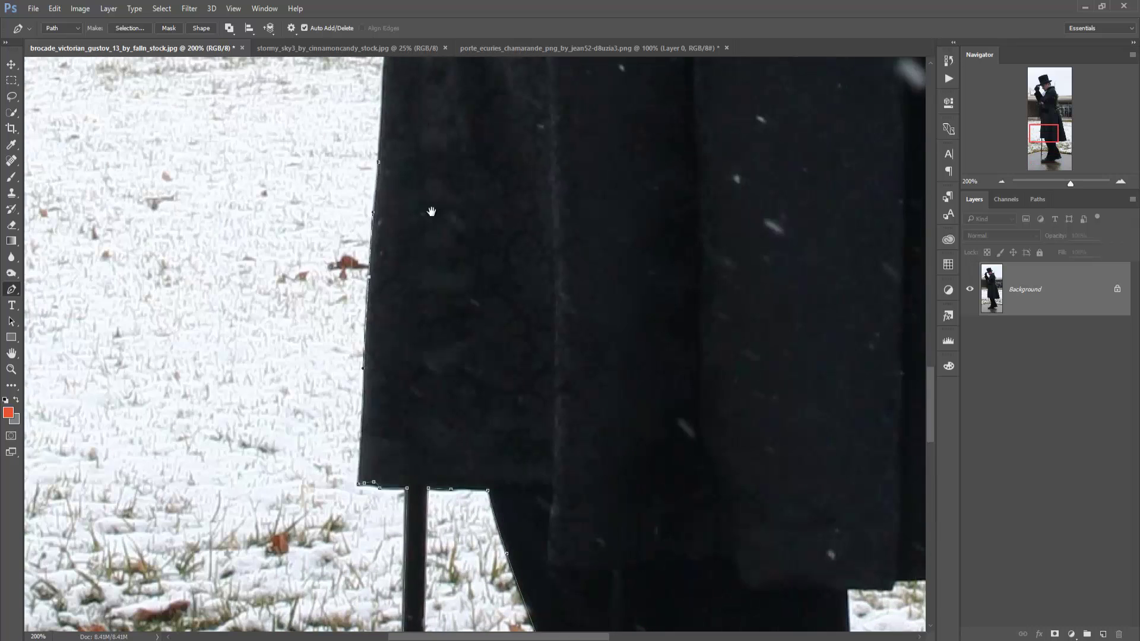
{"action": "scroll", "coordinate": [385, 267], "scroll_direction": "up", "scroll_amount": 3}
{"action": "scroll", "coordinate": [406, 369], "scroll_direction": "up", "scroll_amount": 3}
Continue the outline up the coat's left edge to the cuff
{"action": "left_click", "coordinate": [365, 237]}
{"action": "left_click", "coordinate": [368, 204]}
{"action": "left_click", "coordinate": [401, 149]}
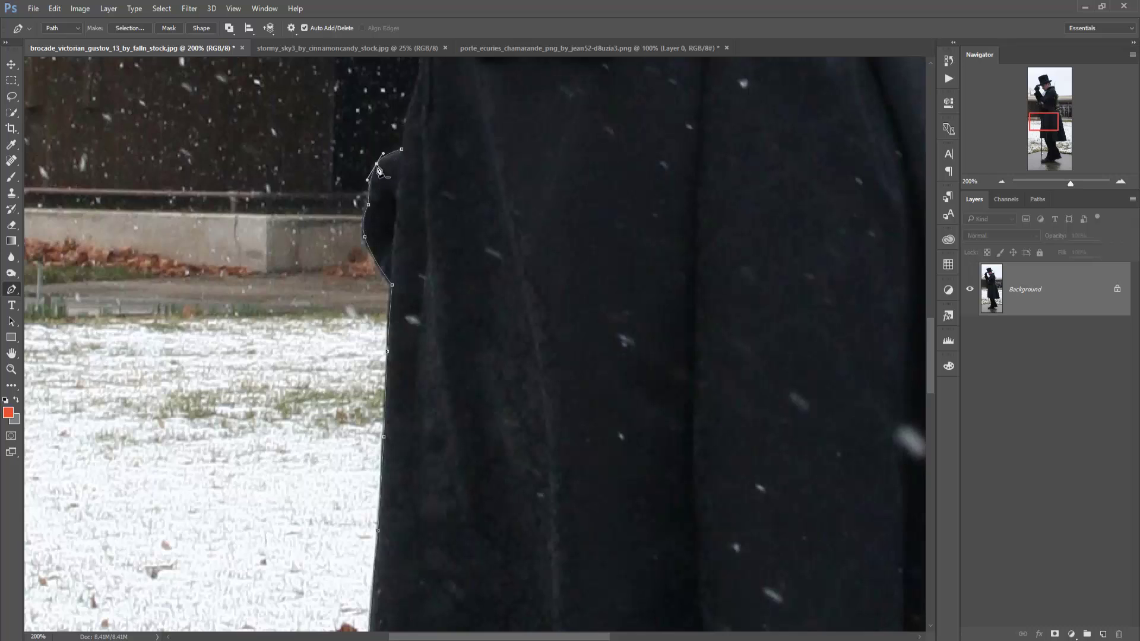
{"action": "scroll", "coordinate": [402, 149], "scroll_direction": "up", "scroll_amount": 5}
{"action": "left_click", "coordinate": [376, 327]}
{"action": "left_click", "coordinate": [389, 264]}
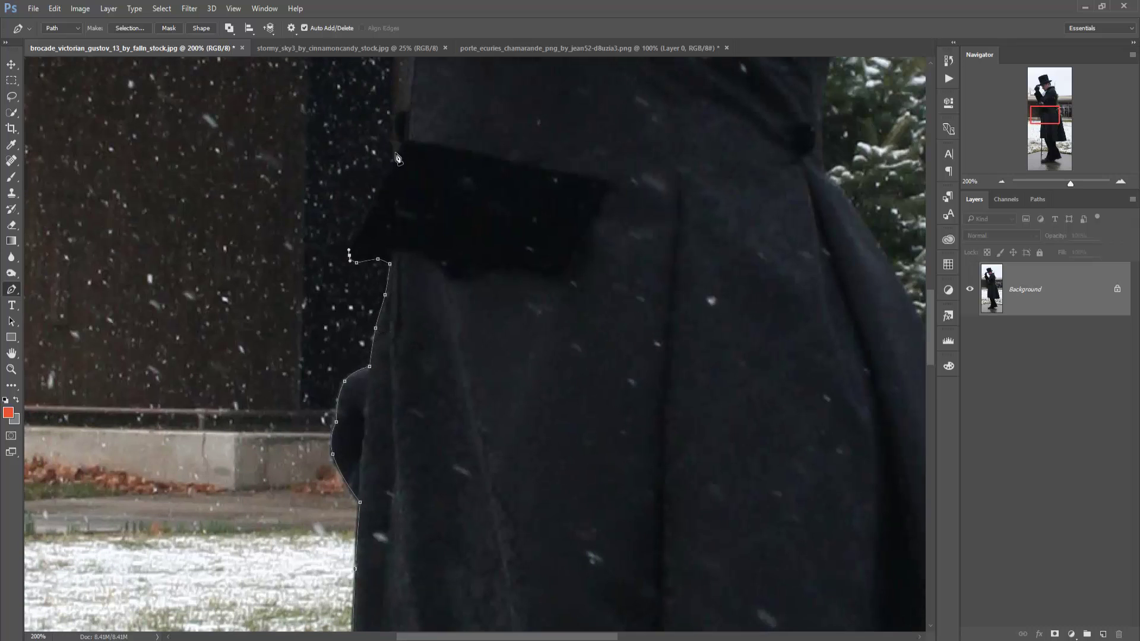
{"action": "left_click", "coordinate": [373, 202]}
{"action": "left_click", "coordinate": [403, 139]}
{"action": "left_click", "coordinate": [394, 115]}
{"action": "scroll", "coordinate": [394, 115], "scroll_direction": "up", "scroll_amount": 5}
{"action": "left_click", "coordinate": [401, 320]}
{"action": "left_click", "coordinate": [405, 305]}
Trace the raised arm's outer edge along the sleeve to the glove
{"action": "left_click", "coordinate": [291, 235]}
{"action": "left_click", "coordinate": [259, 232]}
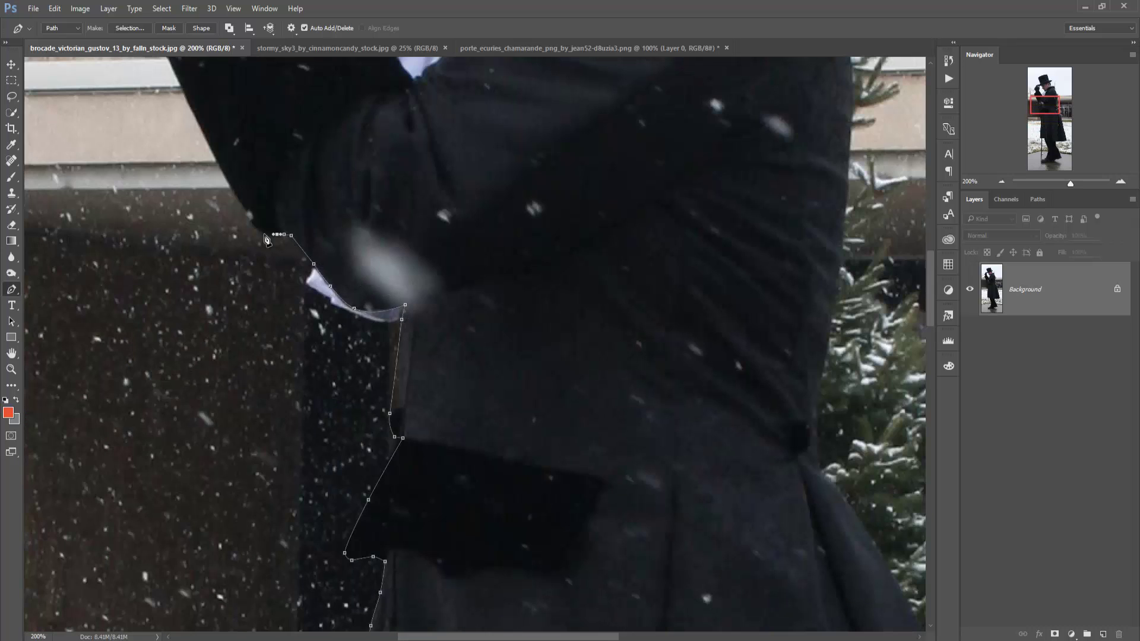
{"action": "scroll", "coordinate": [259, 232], "scroll_direction": "up", "scroll_amount": 3}
{"action": "left_click", "coordinate": [258, 337]}
{"action": "left_click", "coordinate": [210, 236]}
{"action": "left_click", "coordinate": [188, 167]}
{"action": "left_click", "coordinate": [232, 116]}
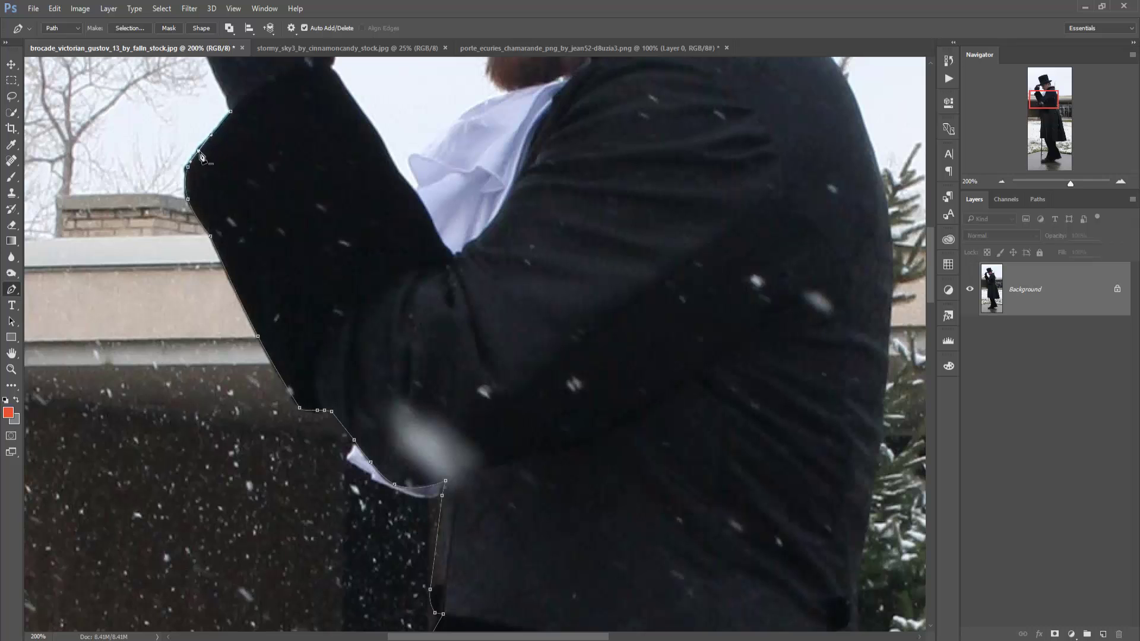
{"action": "scroll", "coordinate": [232, 115], "scroll_direction": "up", "scroll_amount": 5}
{"action": "left_click", "coordinate": [235, 263]}
{"action": "left_click", "coordinate": [232, 286]}
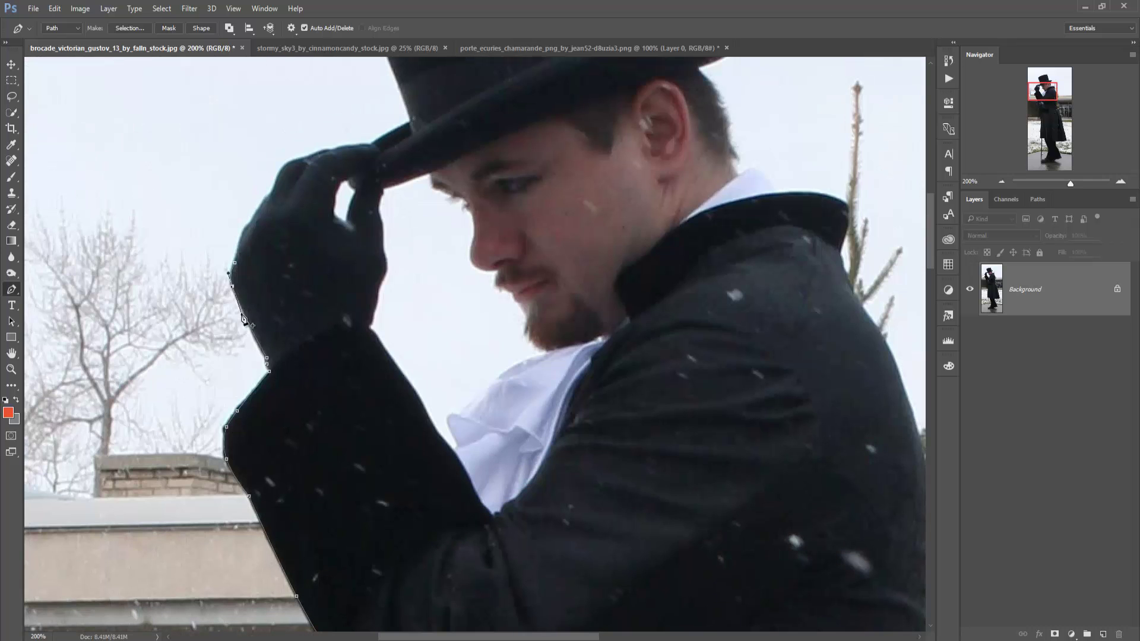
Continue the path from the glove over the hat brim and across the crown top
{"action": "left_click", "coordinate": [273, 193]}
{"action": "left_click_drag", "start_coordinate": [360, 146], "coordinate": [370, 145]}
{"action": "scroll", "coordinate": [390, 135], "scroll_direction": "up", "scroll_amount": 6}
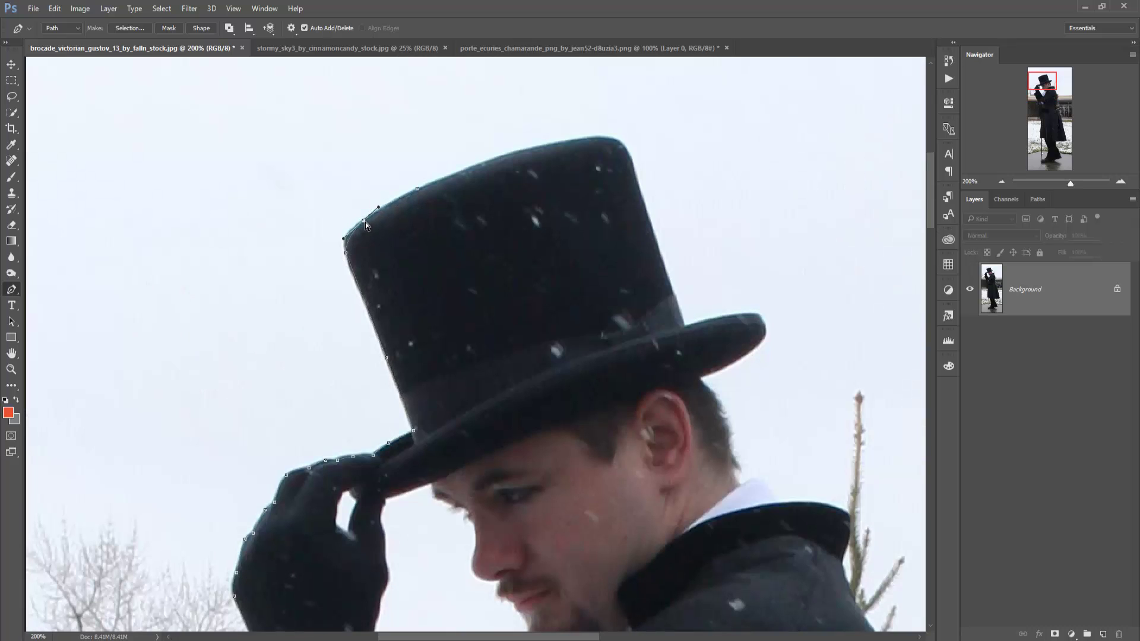
{"action": "left_click", "coordinate": [363, 220]}
{"action": "left_click", "coordinate": [417, 188]}
{"action": "left_click", "coordinate": [469, 168]}
{"action": "left_click", "coordinate": [509, 153]}
{"action": "left_click", "coordinate": [533, 146]}
{"action": "left_click", "coordinate": [558, 143]}
Trace down the crown's right side and curve around under the hat brim
{"action": "left_click", "coordinate": [619, 142]}
{"action": "left_click", "coordinate": [639, 182]}
{"action": "left_click", "coordinate": [688, 328]}
{"action": "left_click_drag", "start_coordinate": [689, 329], "coordinate": [490, 273]}
{"action": "left_click_drag", "start_coordinate": [567, 277], "coordinate": [520, 267]}
{"action": "left_click_drag", "start_coordinate": [542, 304], "coordinate": [528, 314]}
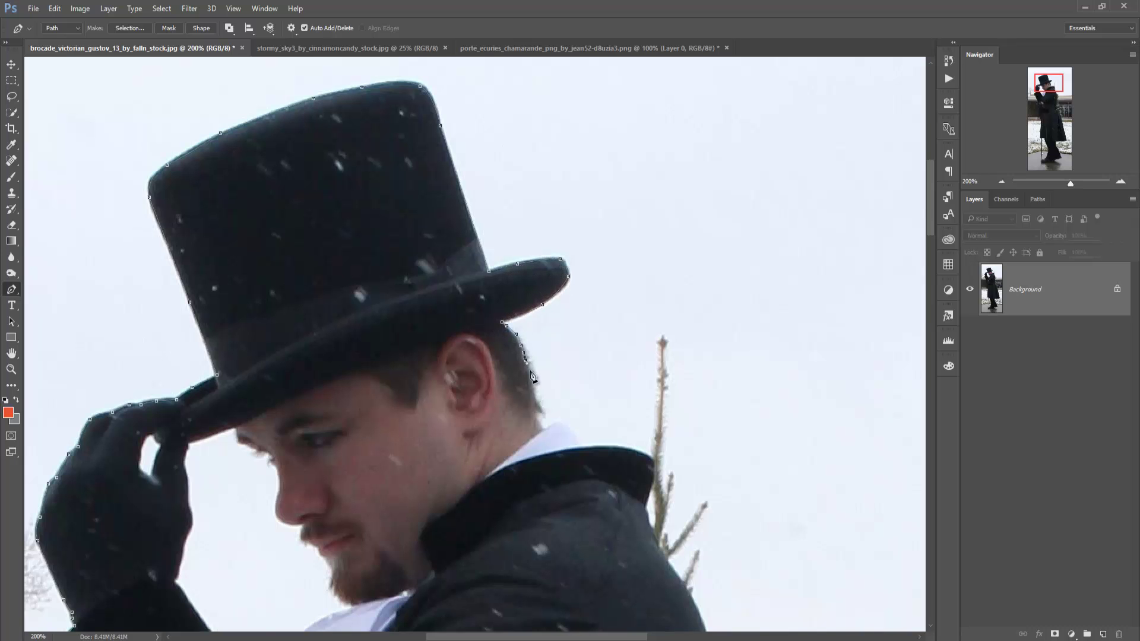
Trace down the back of the neck to the collar and down the coat's right edge
{"action": "left_click", "coordinate": [532, 388]}
{"action": "left_click", "coordinate": [538, 405]}
{"action": "left_click", "coordinate": [541, 415]}
{"action": "left_click", "coordinate": [545, 426]}
{"action": "left_click", "coordinate": [560, 424]}
{"action": "left_click", "coordinate": [572, 431]}
{"action": "left_click_drag", "start_coordinate": [653, 467], "coordinate": [603, 166]}
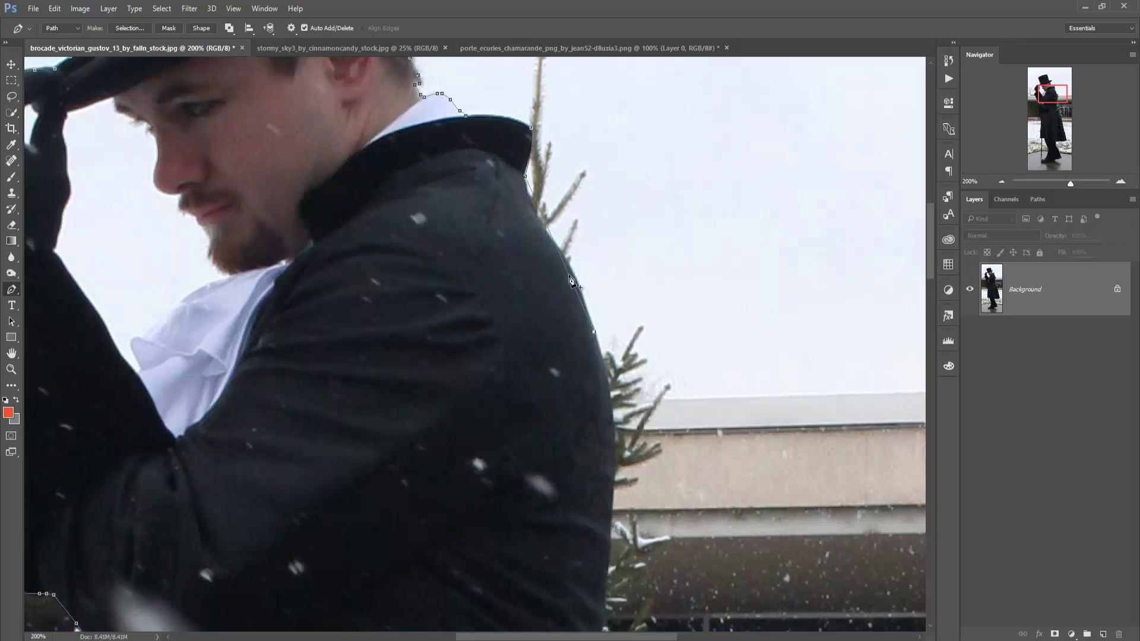
{"action": "left_click", "coordinate": [568, 280]}
{"action": "left_click", "coordinate": [581, 326]}
{"action": "left_click_drag", "start_coordinate": [603, 473], "coordinate": [488, 295]}
Outline the coat's lower edge and continue down the leg
{"action": "left_click_drag", "start_coordinate": [470, 450], "coordinate": [525, 207]}
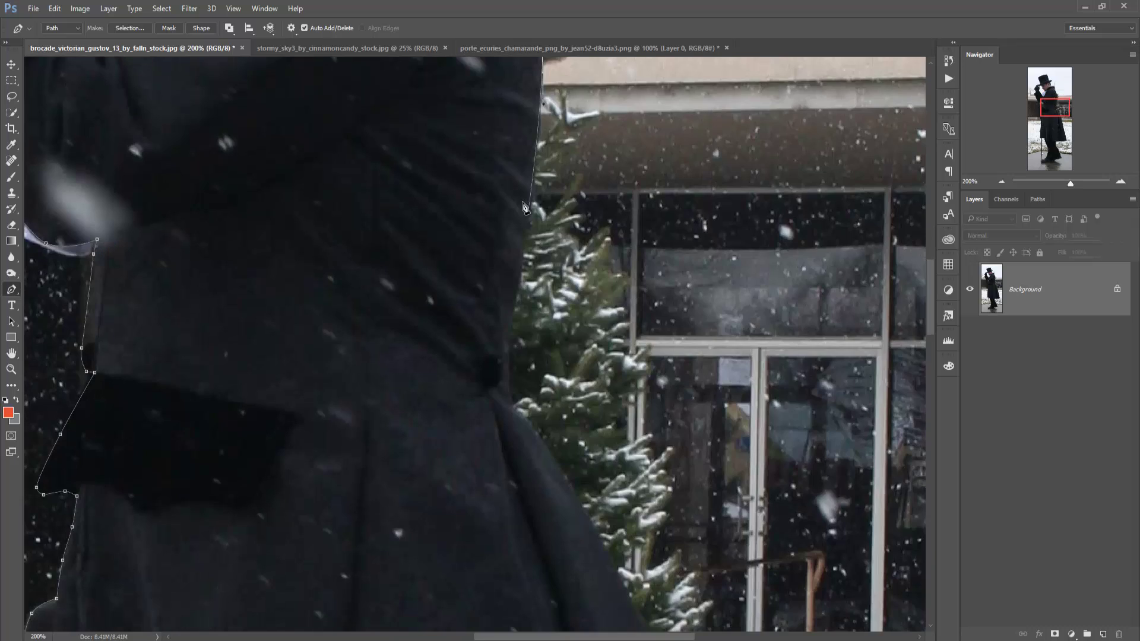
{"action": "left_click_drag", "start_coordinate": [508, 406], "coordinate": [451, 59]}
{"action": "left_click_drag", "start_coordinate": [517, 534], "coordinate": [460, 172]}
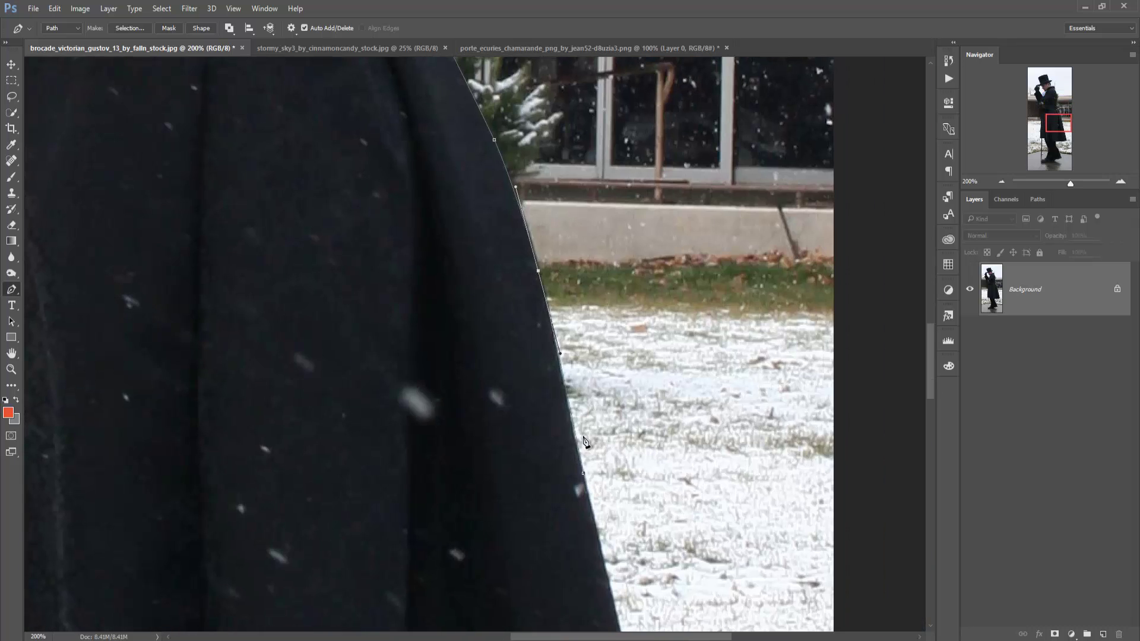
{"action": "left_click_drag", "start_coordinate": [555, 198], "coordinate": [504, 100]}
{"action": "left_click", "coordinate": [583, 453]}
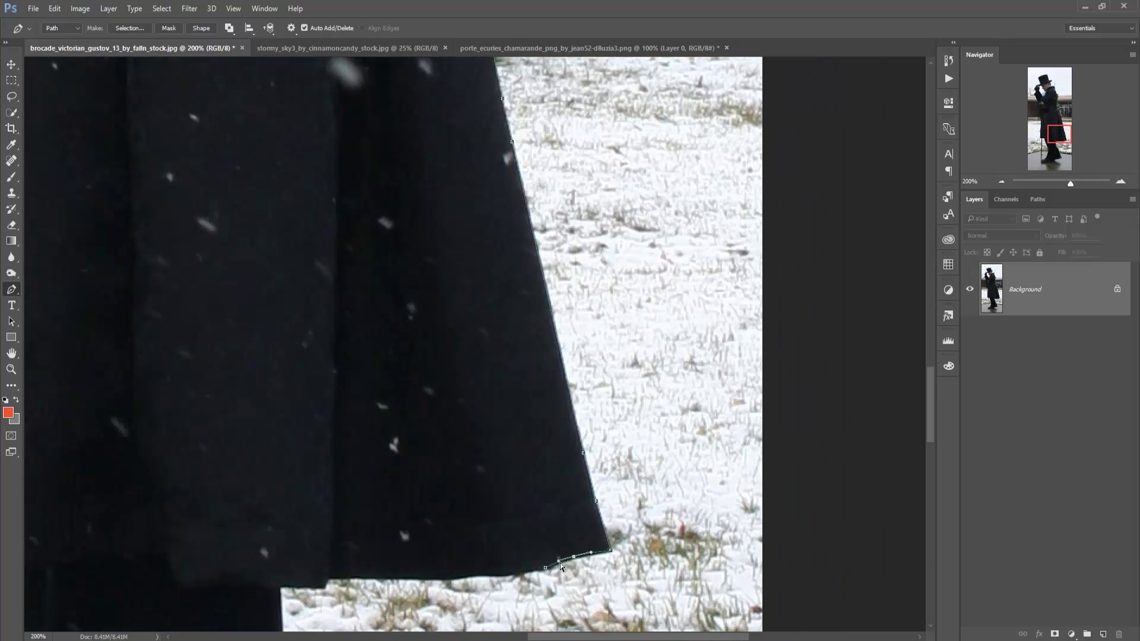
{"action": "left_click", "coordinate": [328, 579]}
{"action": "left_click", "coordinate": [279, 588]}
{"action": "left_click_drag", "start_coordinate": [279, 588], "coordinate": [441, 236]}
{"action": "left_click", "coordinate": [445, 317]}
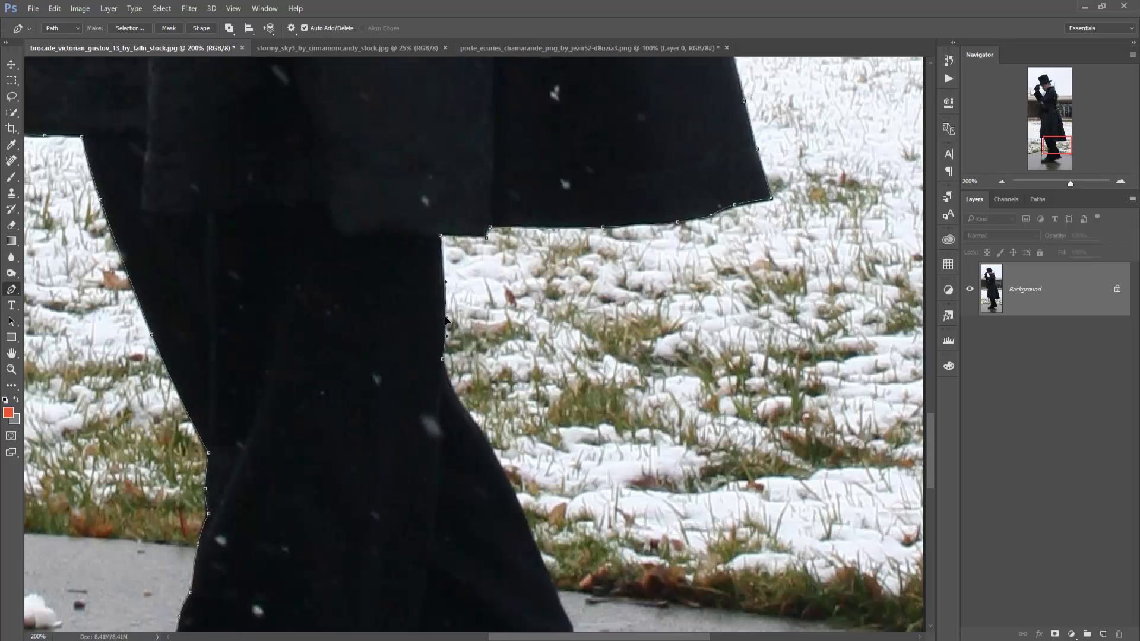
{"action": "left_click", "coordinate": [445, 378]}
{"action": "left_click", "coordinate": [467, 416]}
Trace down the trouser's right edge and curve around the boot toe
{"action": "left_click_drag", "start_coordinate": [482, 438], "coordinate": [396, 222]}
{"action": "left_click", "coordinate": [425, 291]}
{"action": "left_click", "coordinate": [450, 356]}
{"action": "left_click", "coordinate": [478, 424]}
{"action": "left_click", "coordinate": [478, 434]}
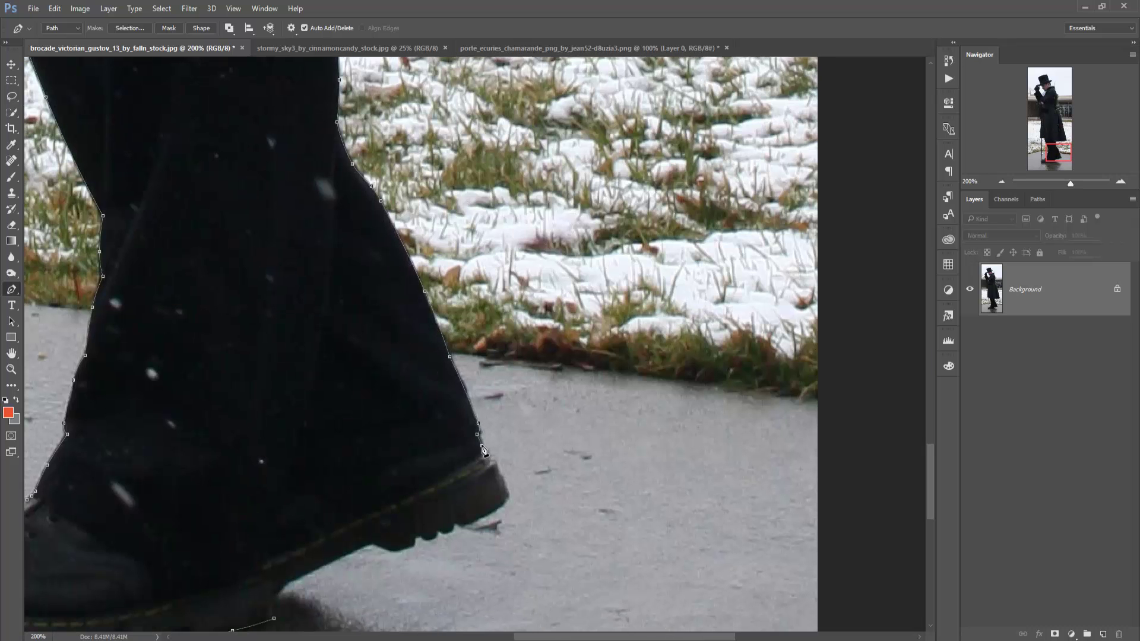
{"action": "left_click", "coordinate": [491, 514]}
{"action": "left_click_drag", "start_coordinate": [509, 492], "coordinate": [508, 502]}
{"action": "scroll", "coordinate": [447, 539], "scroll_direction": "down", "scroll_amount": 4}
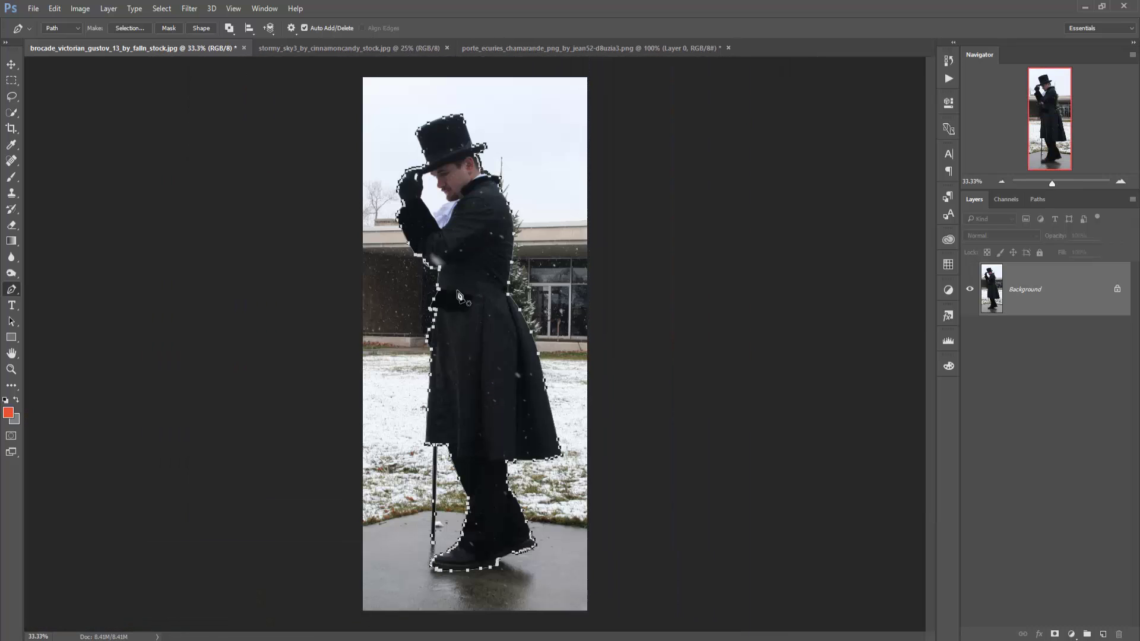
Convert the completed gentleman outline into a selection with Make Selection
{"action": "right_click", "coordinate": [462, 290]}
{"action": "left_click", "coordinate": [537, 344]}
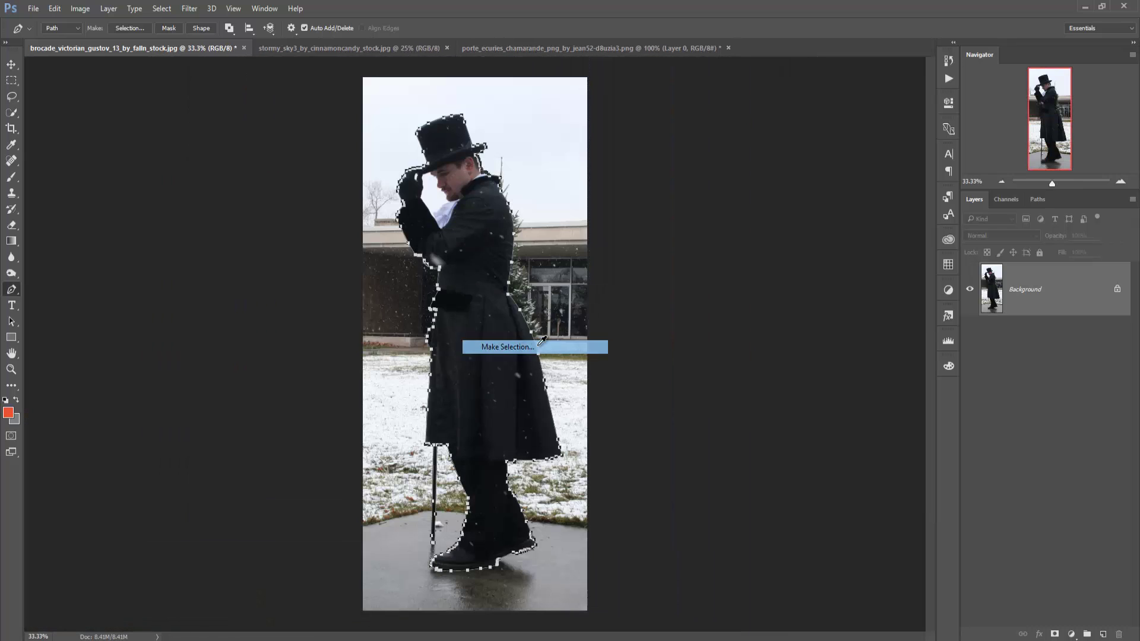
{"action": "left_click", "coordinate": [636, 191]}
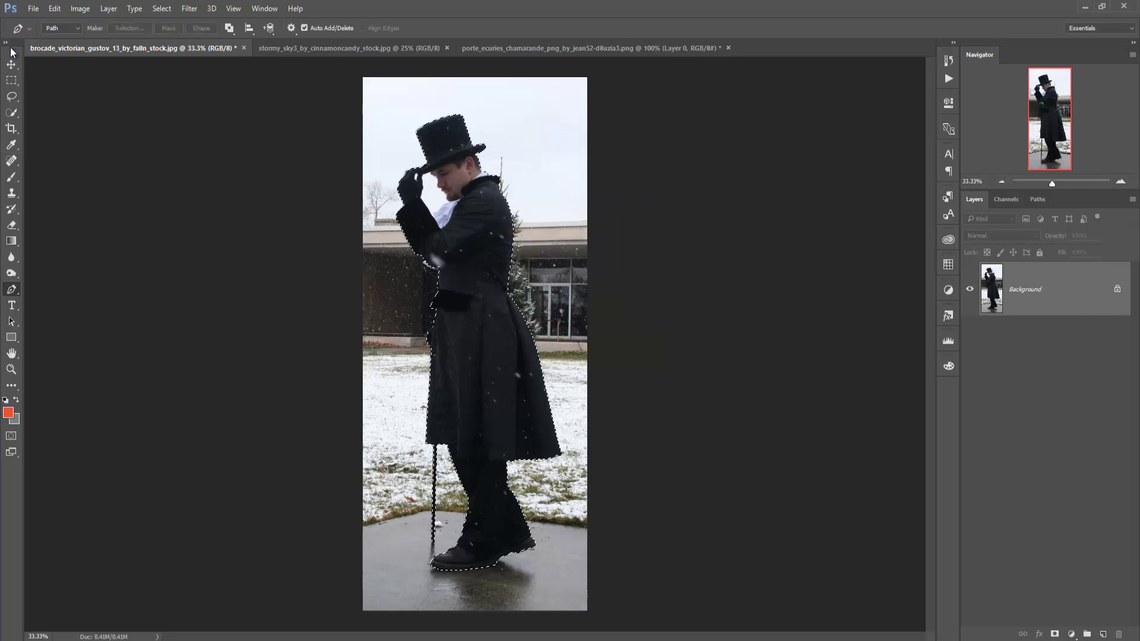
{"action": "left_click", "coordinate": [11, 63]}
Create a new 1280×720 px document and crop away its left portion
{"action": "left_click", "coordinate": [34, 9]}
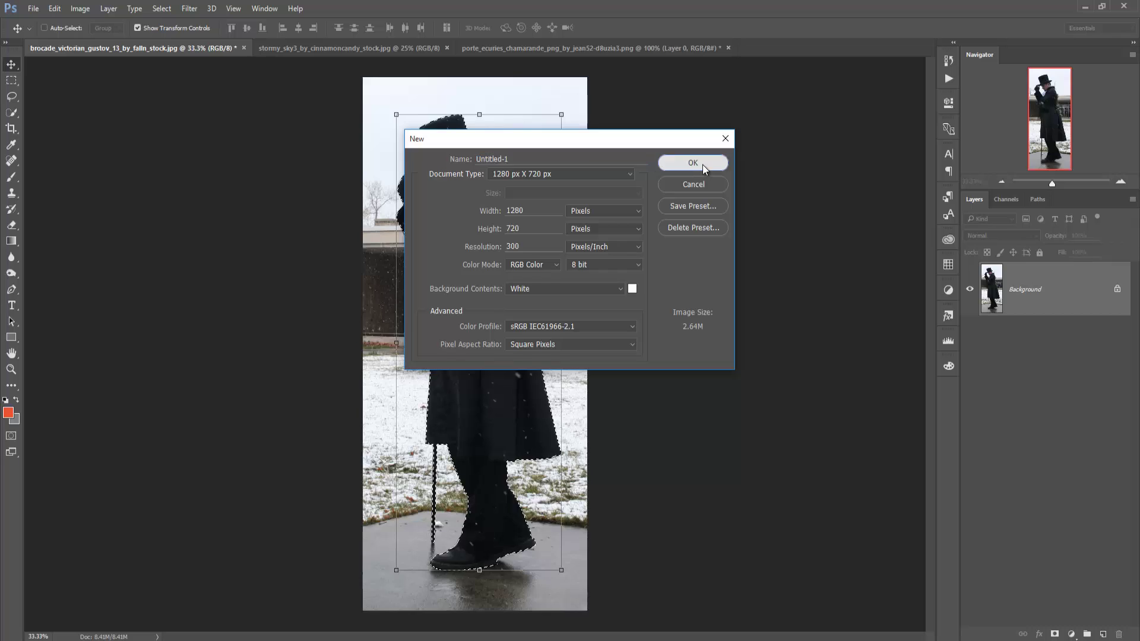
{"action": "left_click", "coordinate": [700, 163]}
{"action": "left_click", "coordinate": [12, 129]}
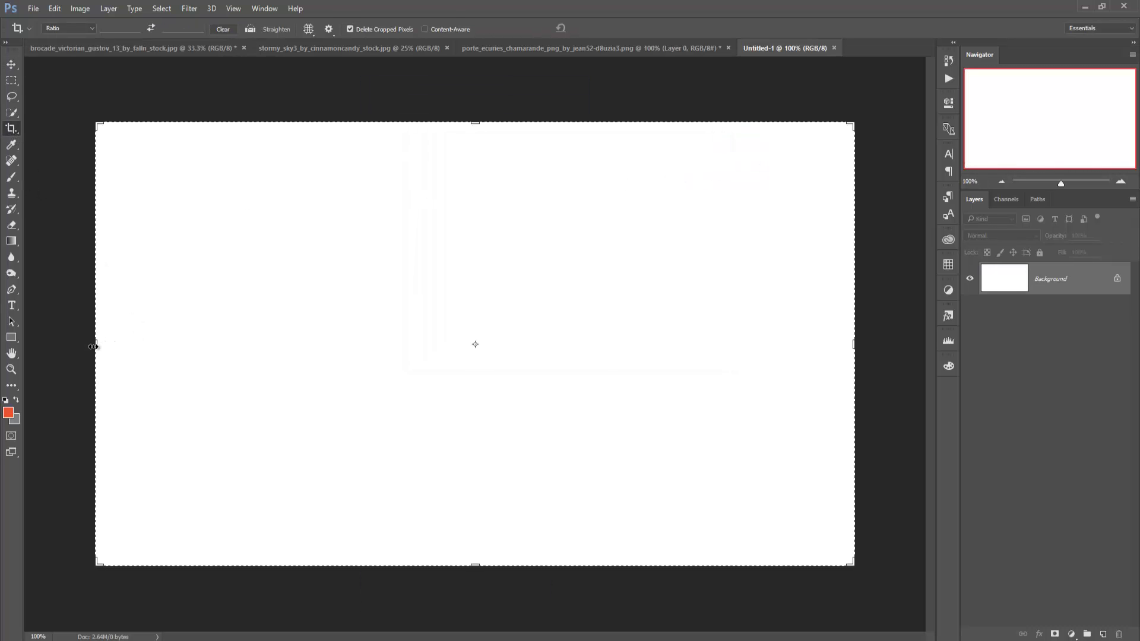
{"action": "left_click_drag", "start_coordinate": [93, 347], "coordinate": [191, 367]}
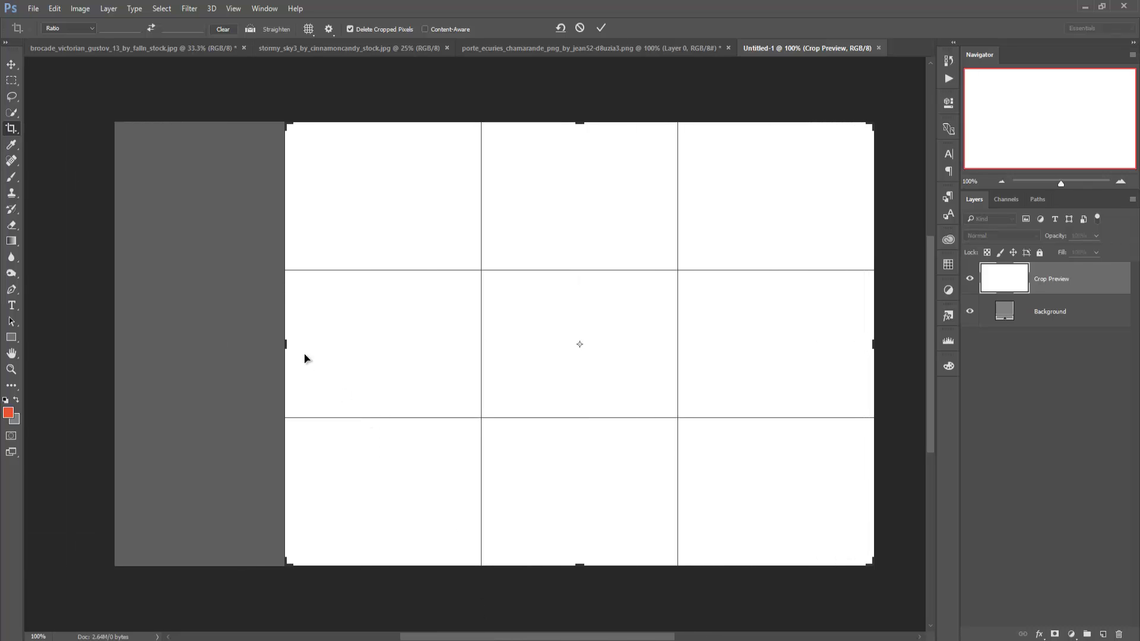
{"action": "left_click_drag", "start_coordinate": [285, 344], "coordinate": [307, 345]}
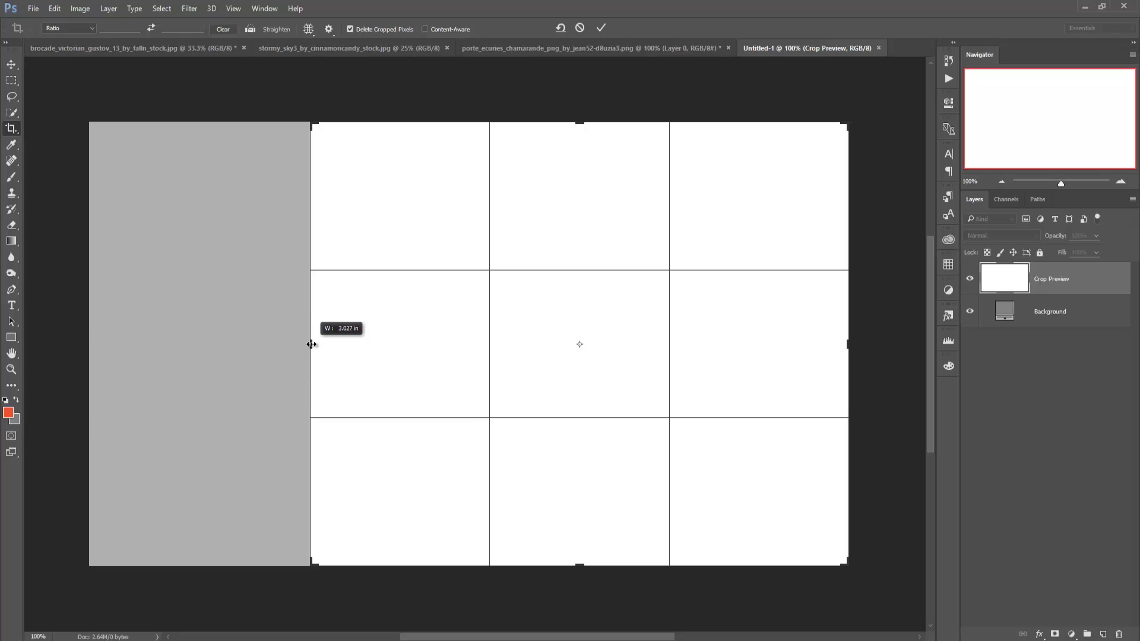
{"action": "left_click_drag", "start_coordinate": [309, 344], "coordinate": [310, 344]}
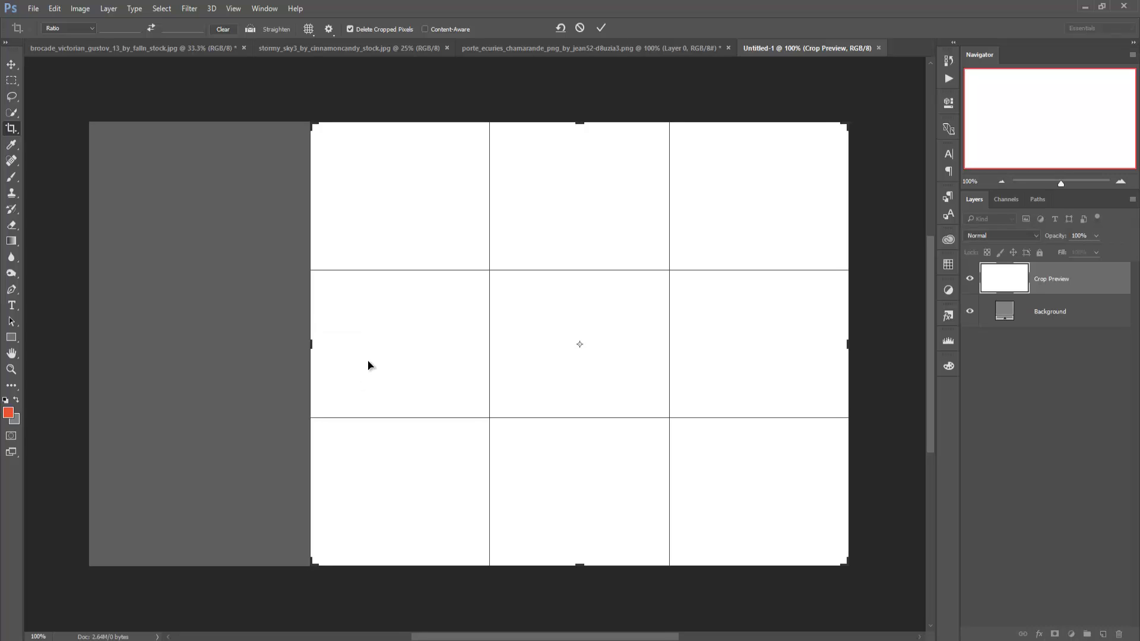
{"action": "left_click", "coordinate": [599, 27]}
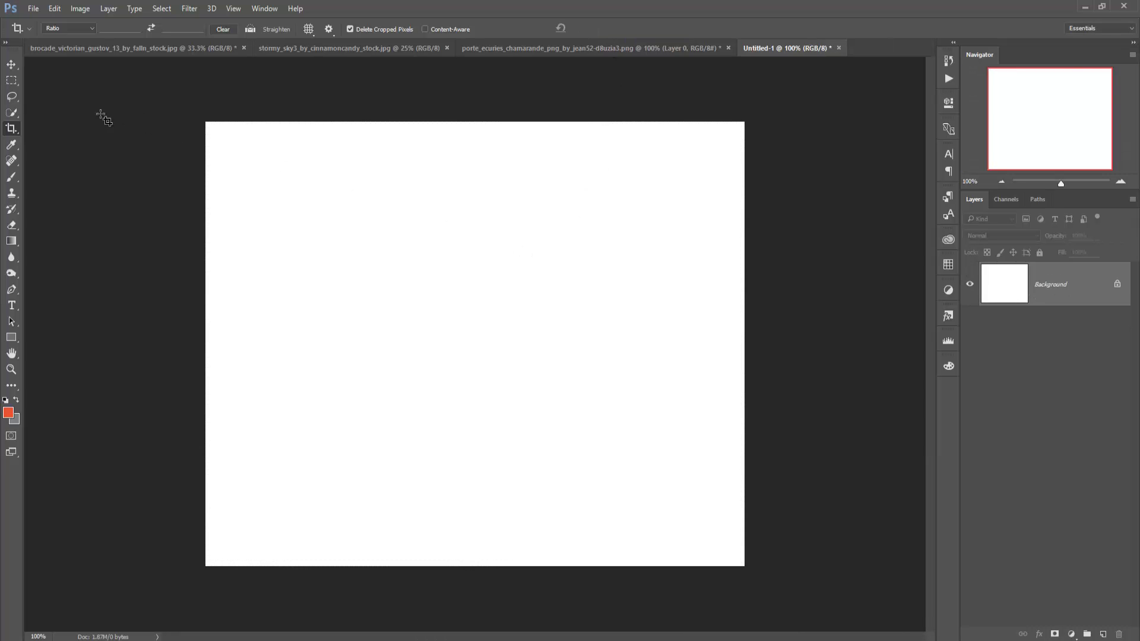
Drag the porte_ecuries gateway image into Untitled-1 as Layer 1, resting on the bottom edge
{"action": "left_click", "coordinate": [10, 62]}
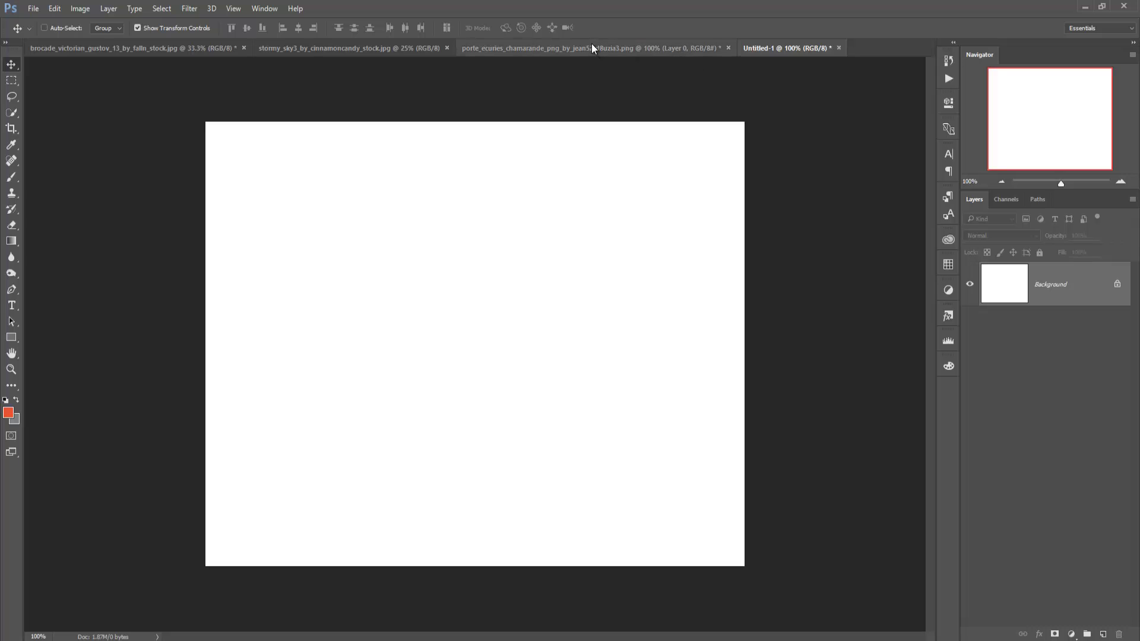
{"action": "left_click", "coordinate": [484, 51]}
{"action": "mouse_move", "coordinate": [523, 50]}
{"action": "left_mouse_down"}
{"action": "mouse_move", "coordinate": [636, 119]}
{"action": "mouse_move", "coordinate": [666, 120]}
{"action": "left_mouse_up"}
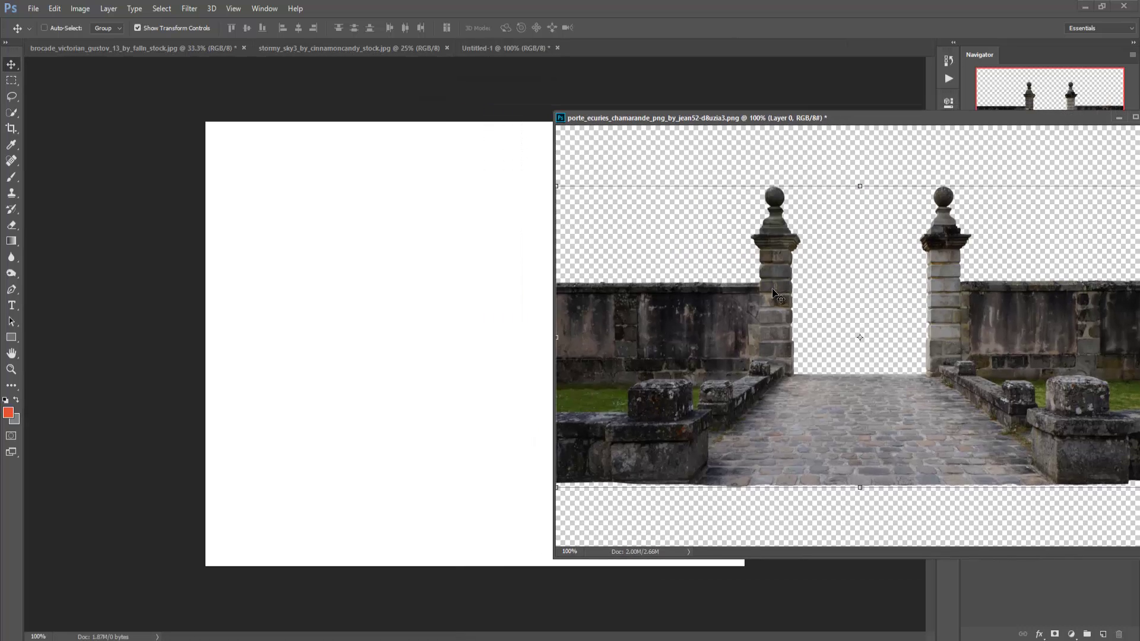
{"action": "left_click_drag", "start_coordinate": [781, 338], "coordinate": [444, 338]}
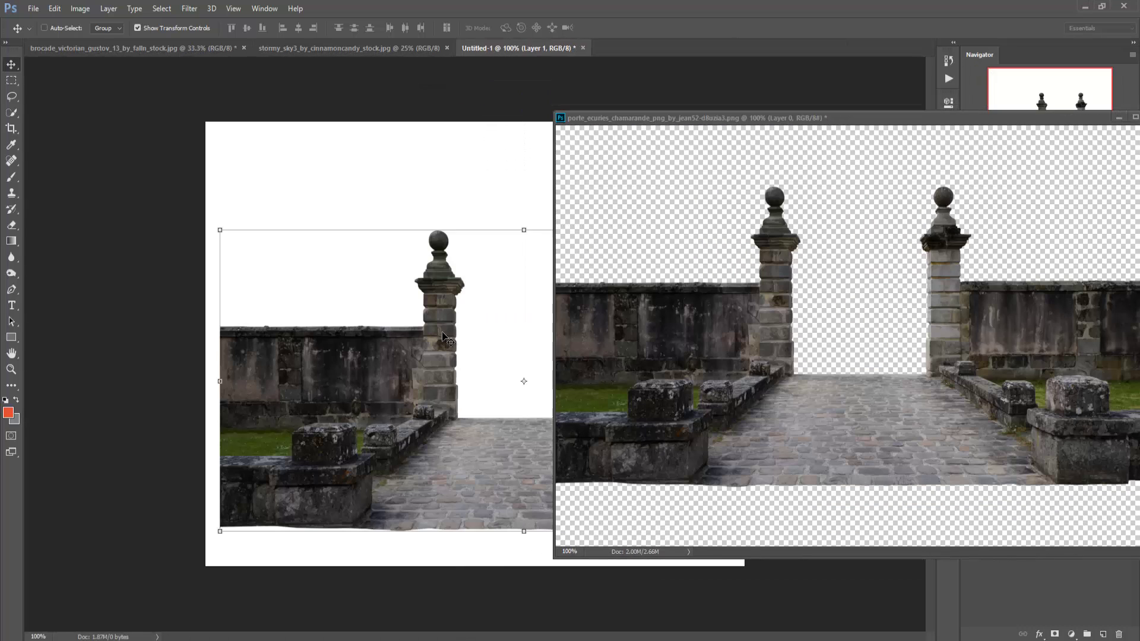
{"action": "left_click", "coordinate": [1119, 118]}
{"action": "left_click_drag", "start_coordinate": [683, 347], "coordinate": [629, 377]}
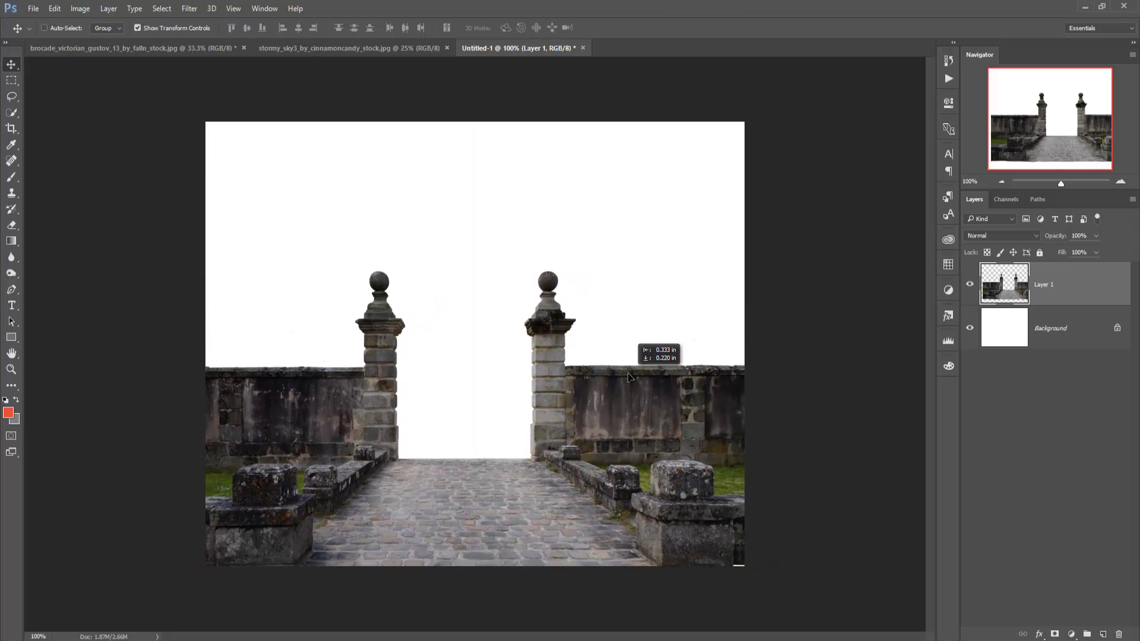
{"action": "left_click_drag", "start_coordinate": [628, 376], "coordinate": [631, 384]}
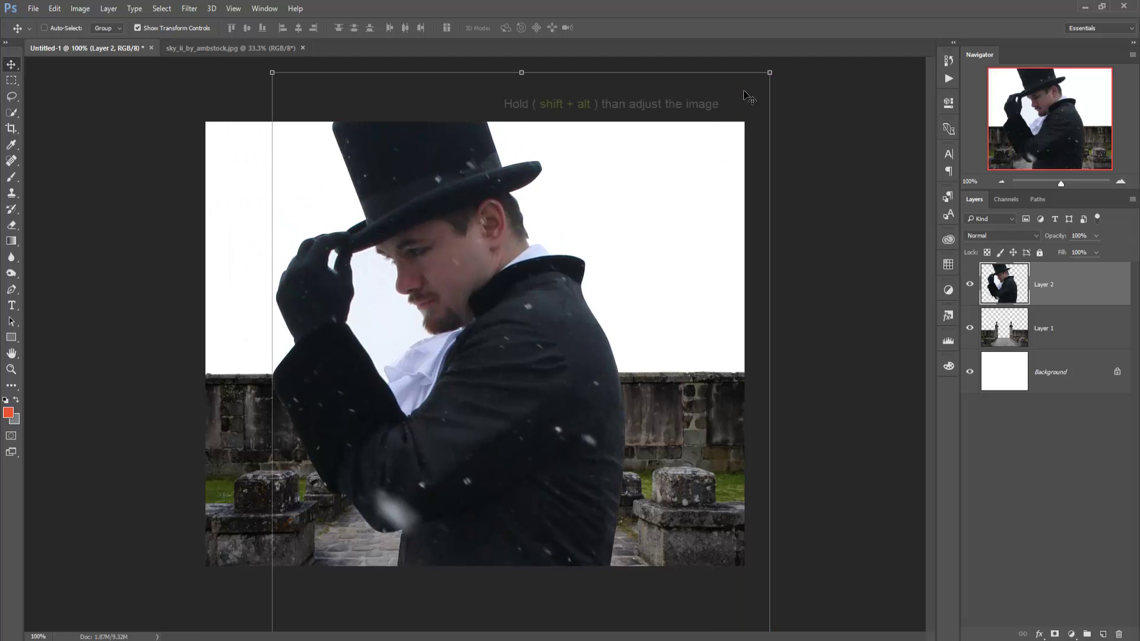
Scale the gentleman on Layer 2 to about 25.74% and place him between the pillars
{"action": "left_click_drag", "start_coordinate": [768, 72], "coordinate": [644, 418]}
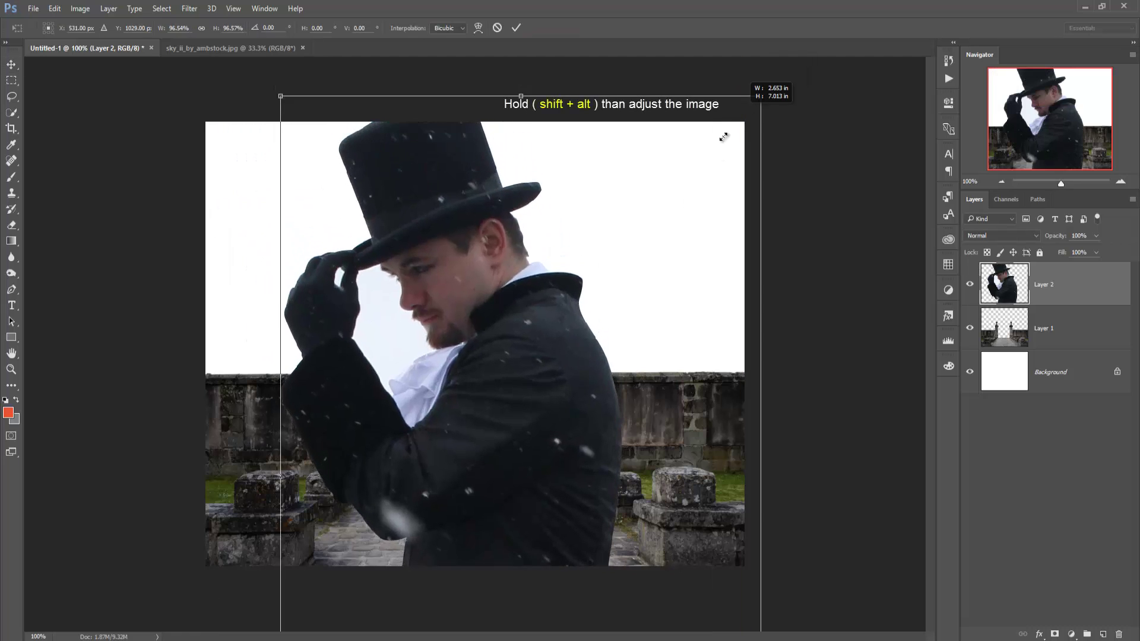
{"action": "left_click_drag", "start_coordinate": [509, 499], "coordinate": [500, 204]}
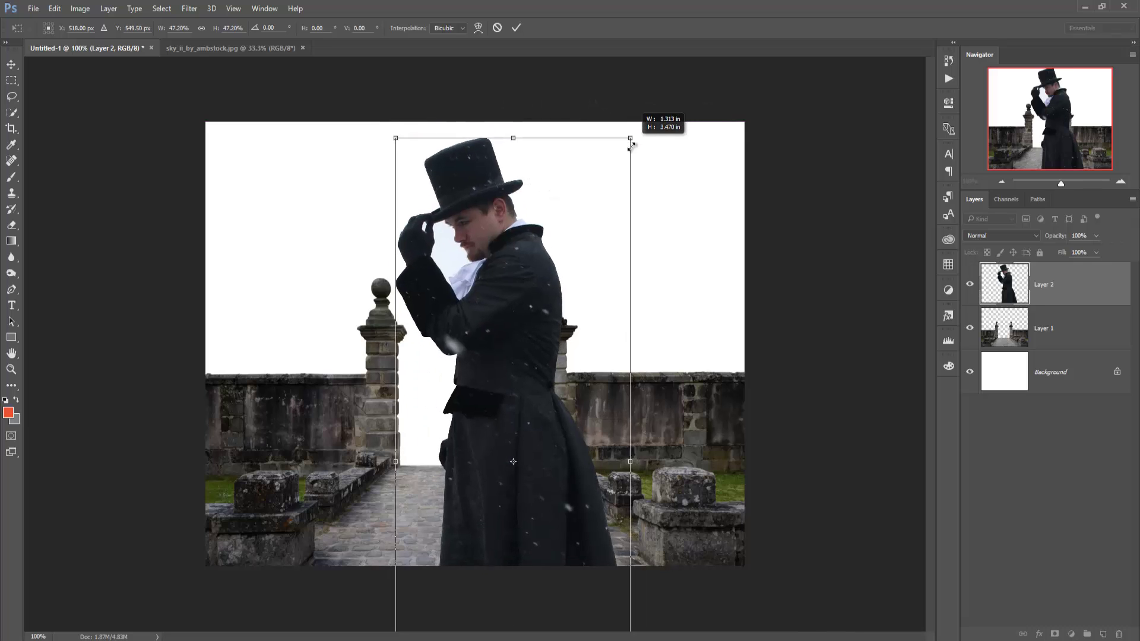
{"action": "left_click_drag", "start_coordinate": [638, 123], "coordinate": [597, 230]}
{"action": "left_click_drag", "start_coordinate": [525, 336], "coordinate": [500, 227]}
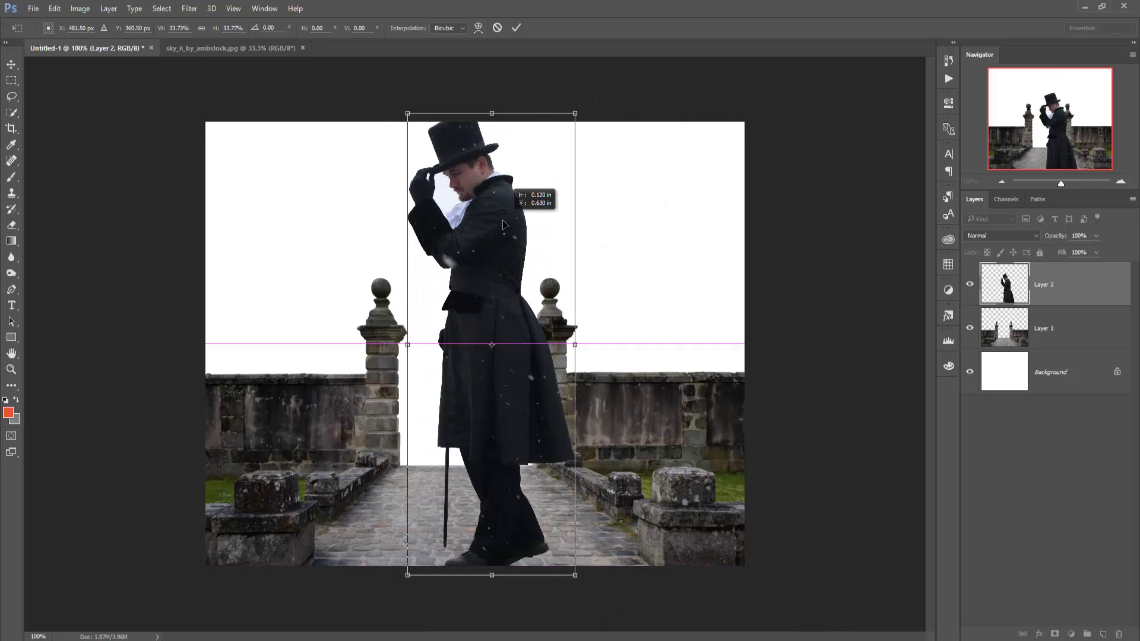
{"action": "left_click_drag", "start_coordinate": [569, 120], "coordinate": [556, 178]}
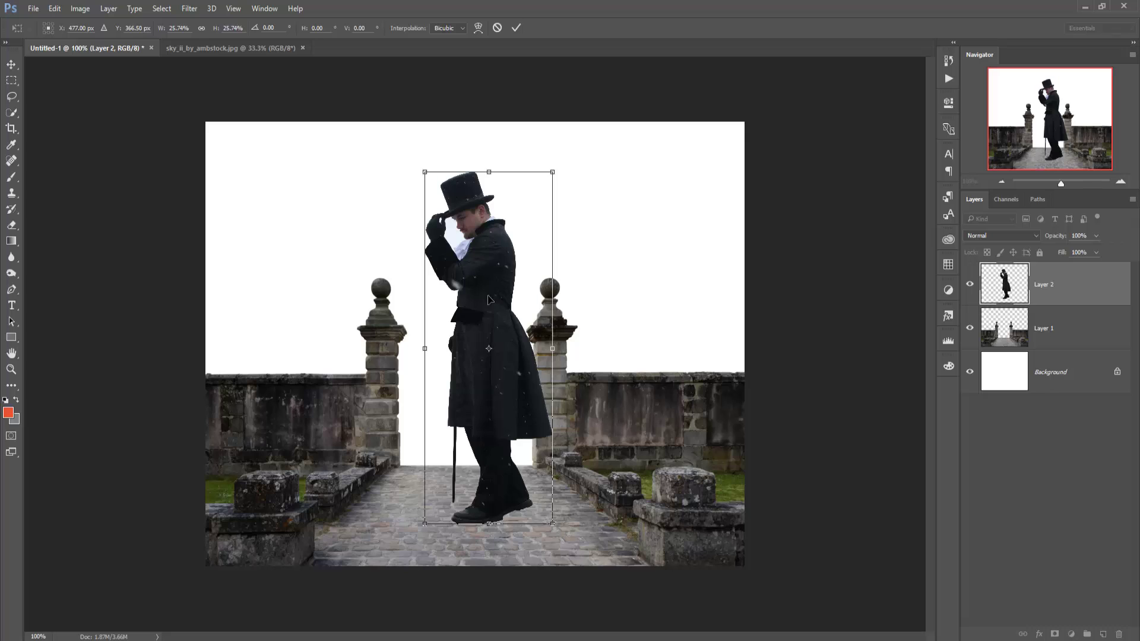
{"action": "left_click_drag", "start_coordinate": [505, 285], "coordinate": [496, 308]}
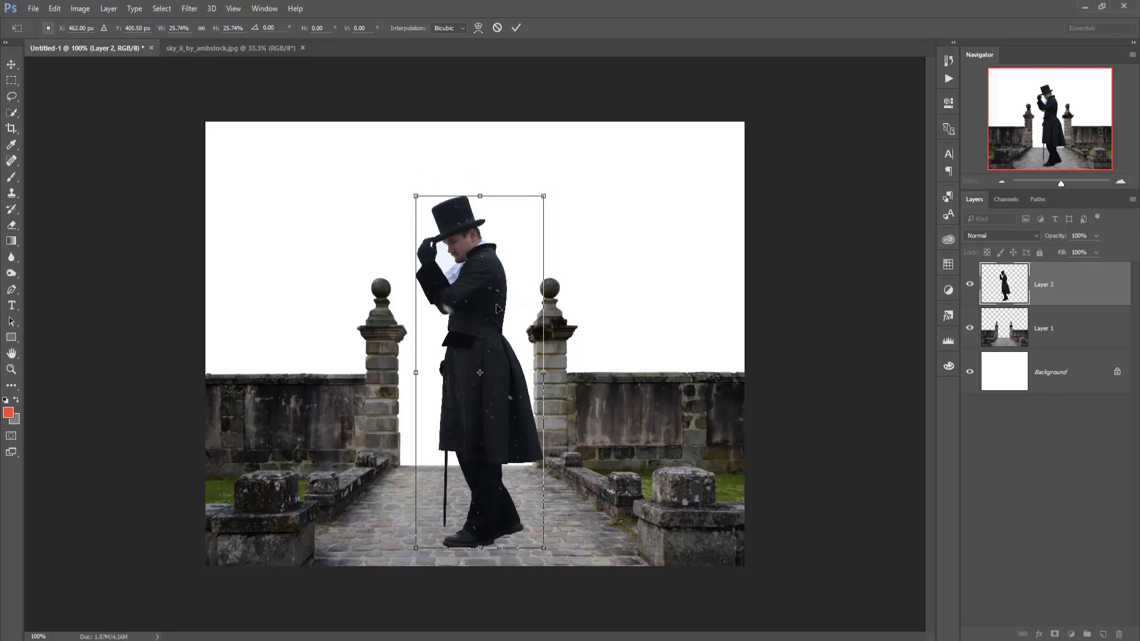
Commit the man's transform, then scale Layer 1's gateway up and shift it higher
{"action": "left_click", "coordinate": [514, 28]}
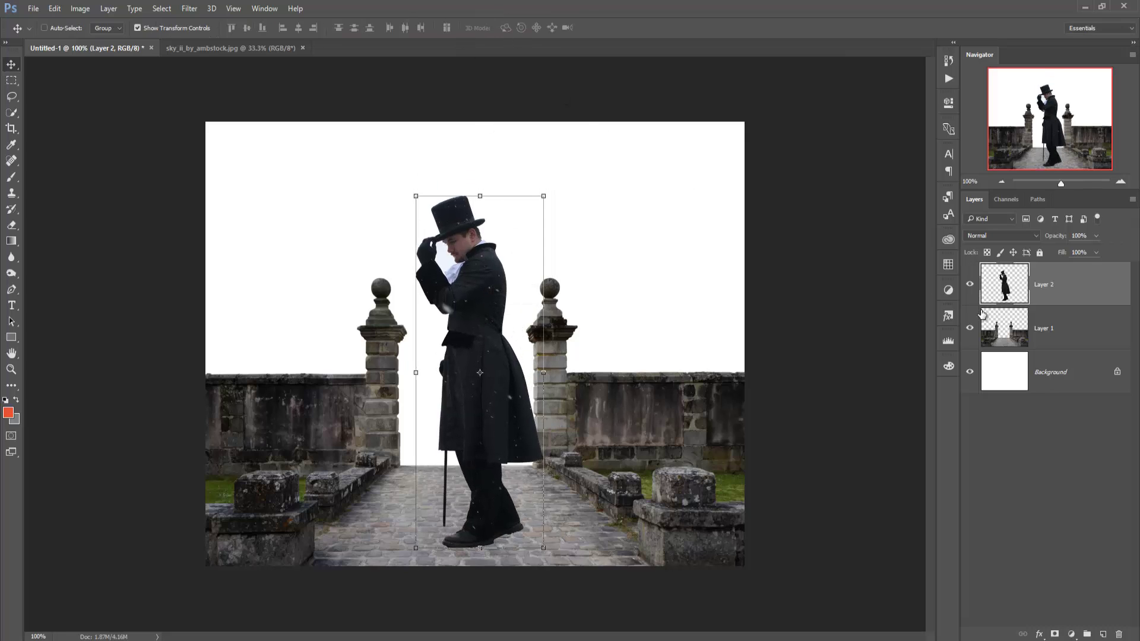
{"action": "left_click", "coordinate": [1002, 327]}
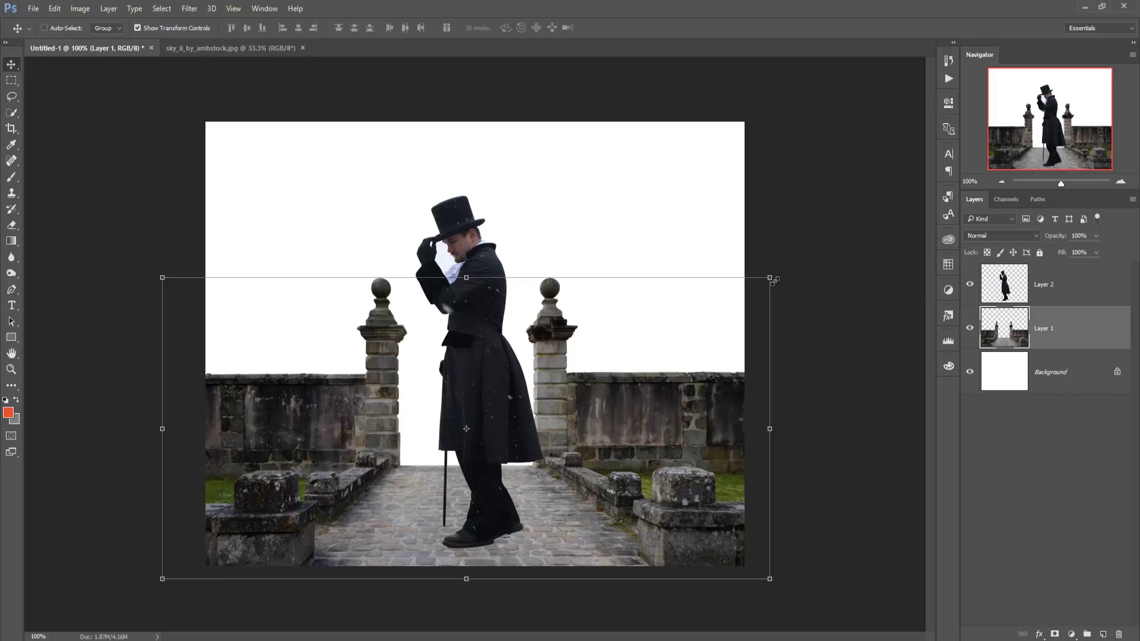
{"action": "left_click_drag", "start_coordinate": [774, 279], "coordinate": [819, 254]}
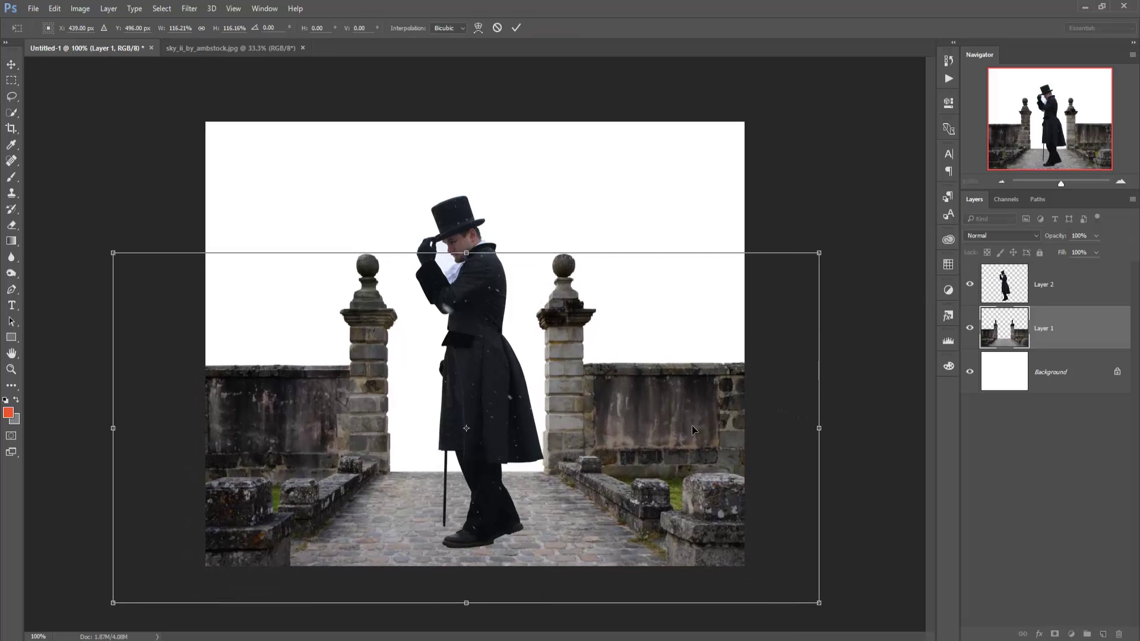
{"action": "mouse_move", "coordinate": [692, 430]}
{"action": "left_mouse_down"}
{"action": "mouse_move", "coordinate": [689, 397]}
{"action": "mouse_move", "coordinate": [688, 411]}
{"action": "left_mouse_up"}
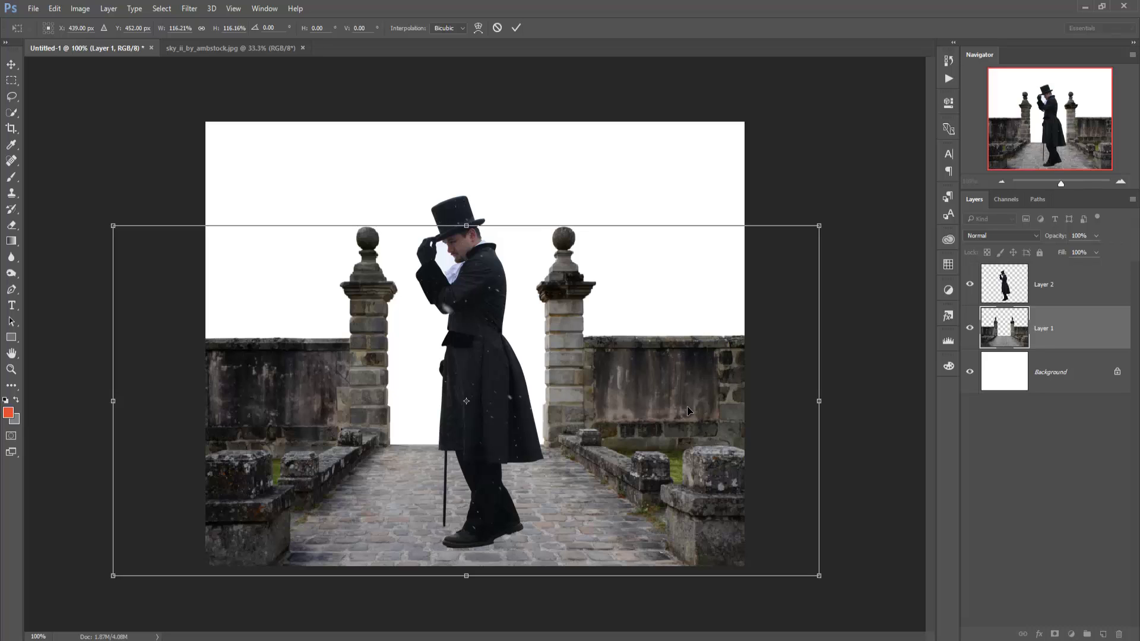
{"action": "left_click", "coordinate": [516, 28]}
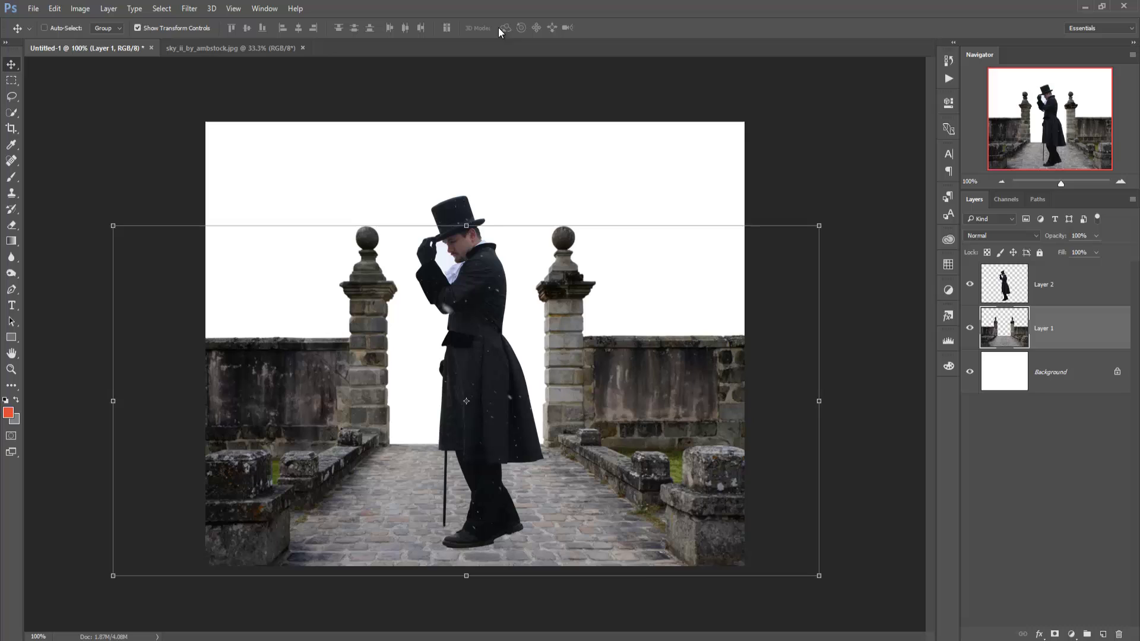
{"action": "left_click", "coordinate": [1060, 300]}
{"action": "left_click", "coordinate": [1055, 327]}
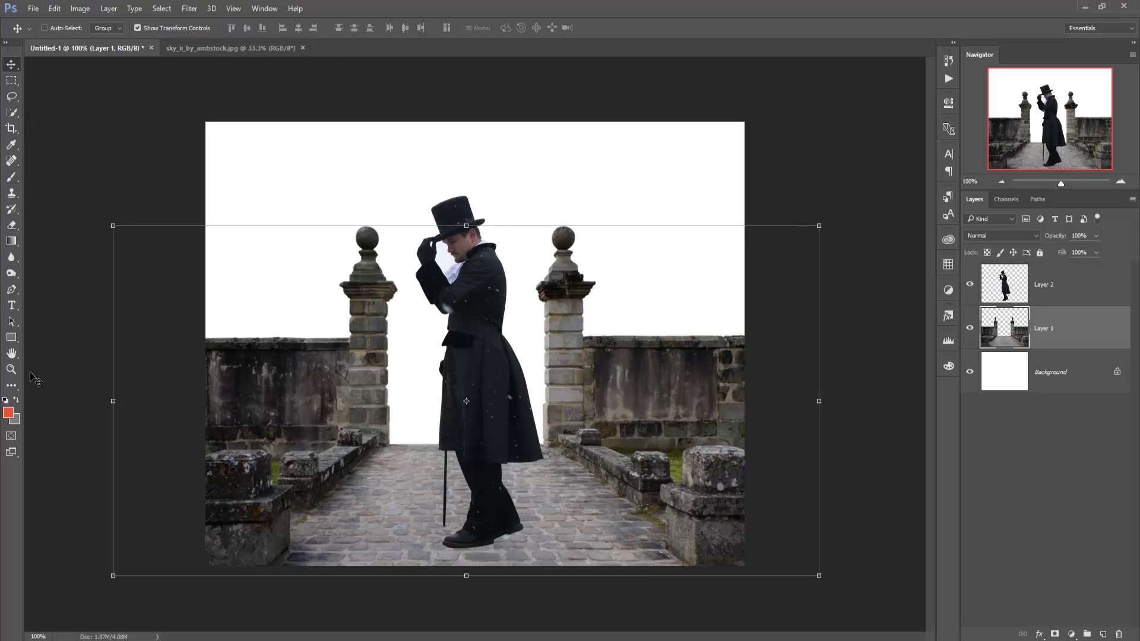
With the Pen Tool zoomed to 400%, trace the sky gap between glove and face
{"action": "left_click", "coordinate": [11, 289]}
{"action": "right_click", "coordinate": [12, 289]}
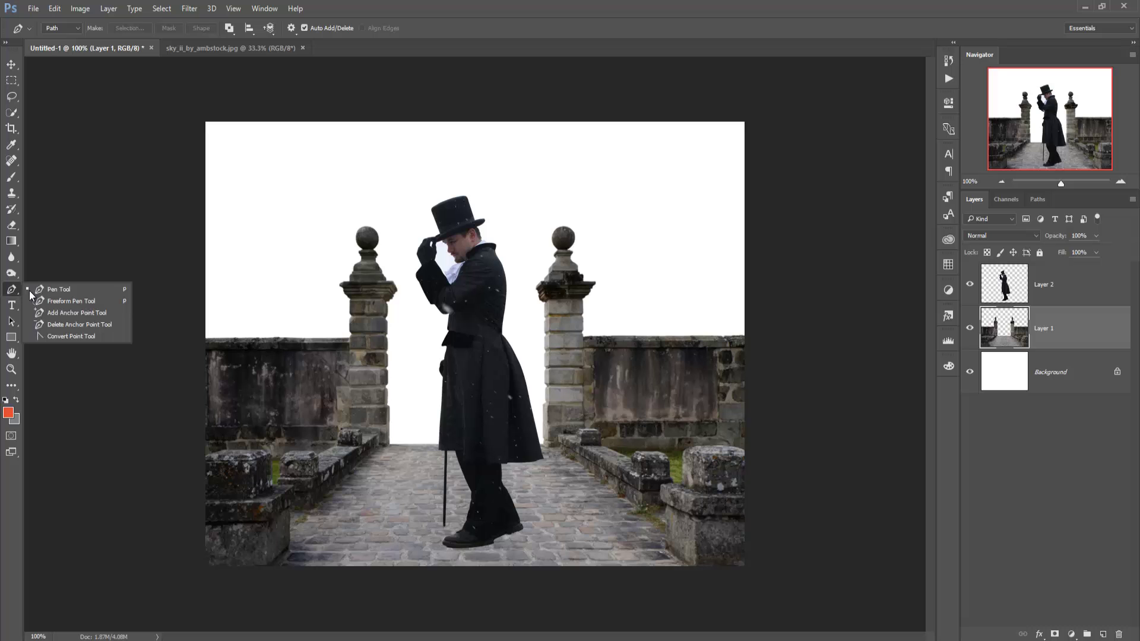
{"action": "left_click", "coordinate": [83, 289]}
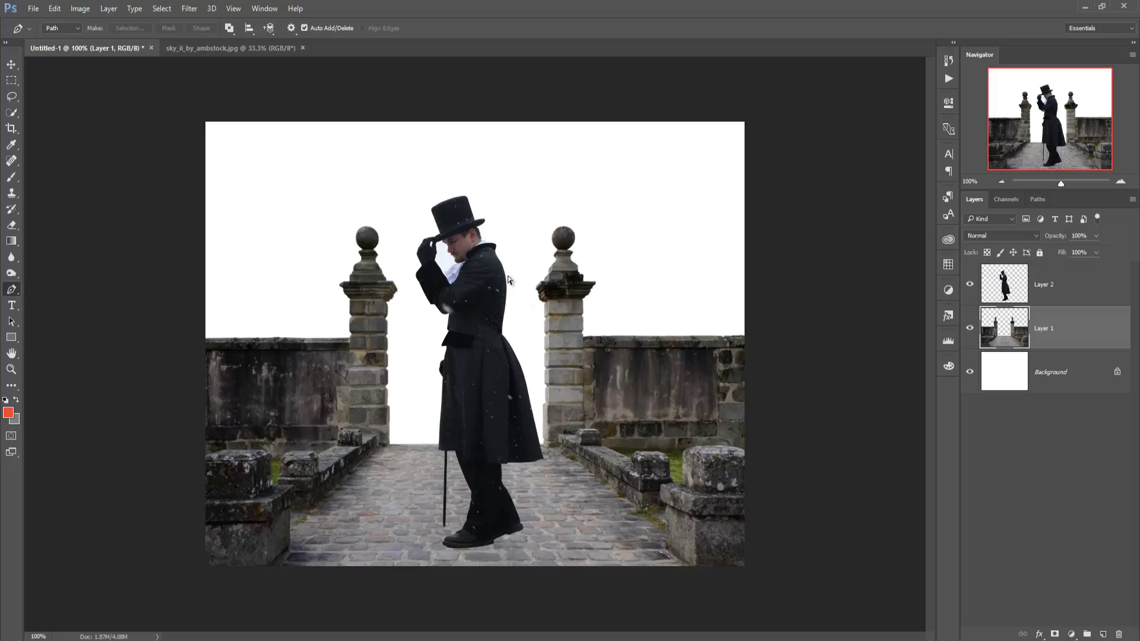
{"action": "key", "text": "ctrl+plus"}
{"action": "key", "text": "ctrl+plus"}
{"action": "key", "text": "ctrl+plus"}
{"action": "left_click_drag", "start_coordinate": [460, 216], "coordinate": [485, 515]}
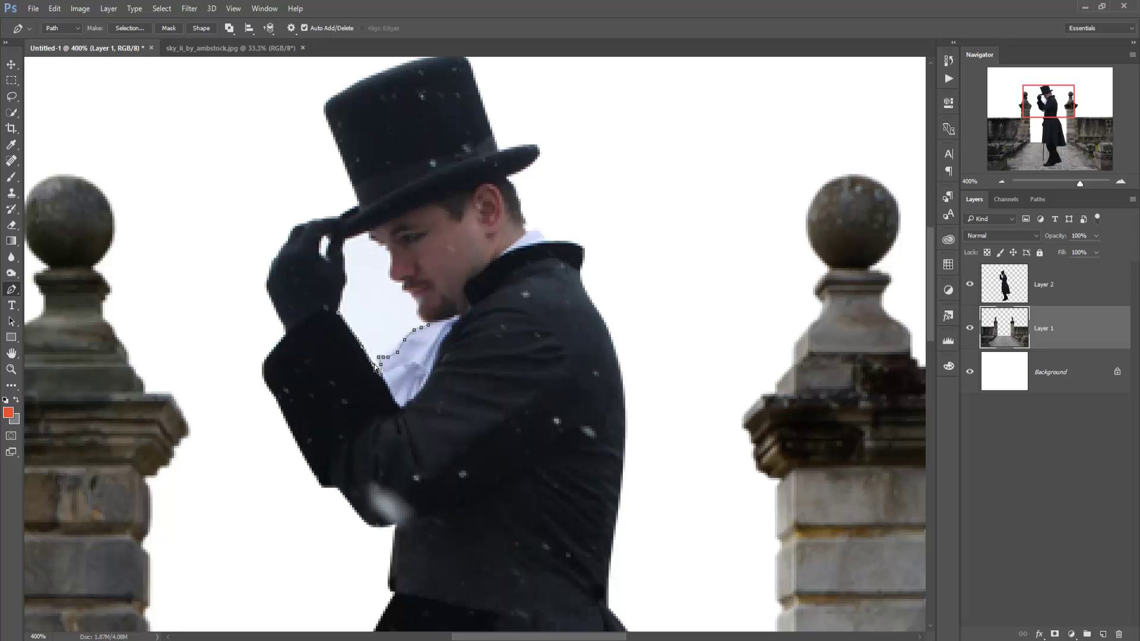
{"action": "left_click", "coordinate": [359, 350]}
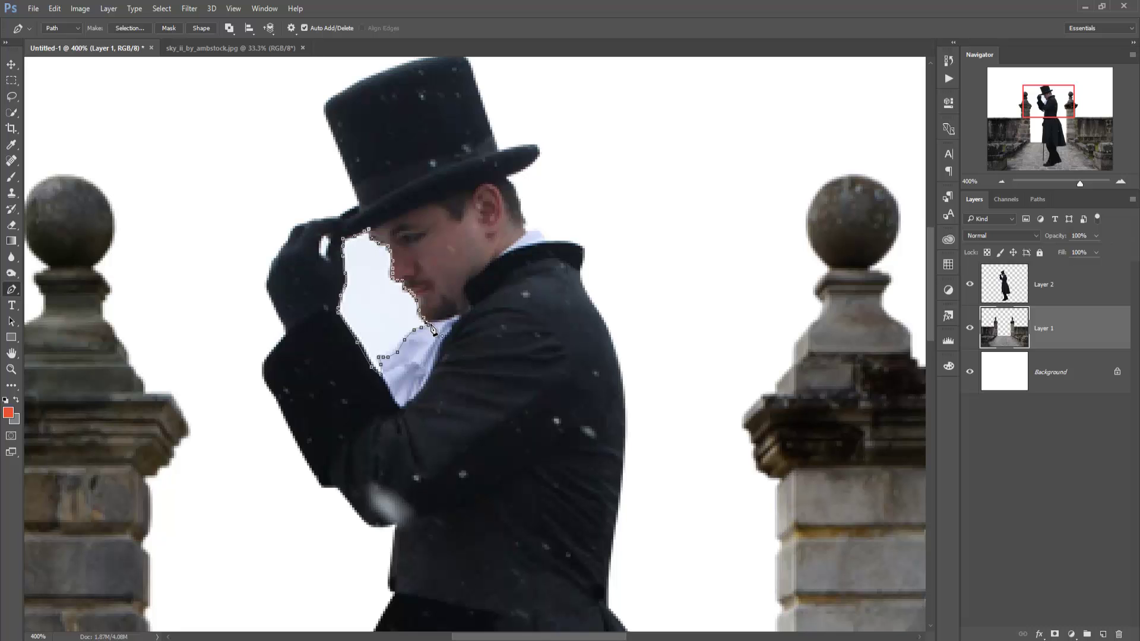
Make the traced gap a selection and delete it from Layer 2
{"action": "right_click", "coordinate": [399, 311]}
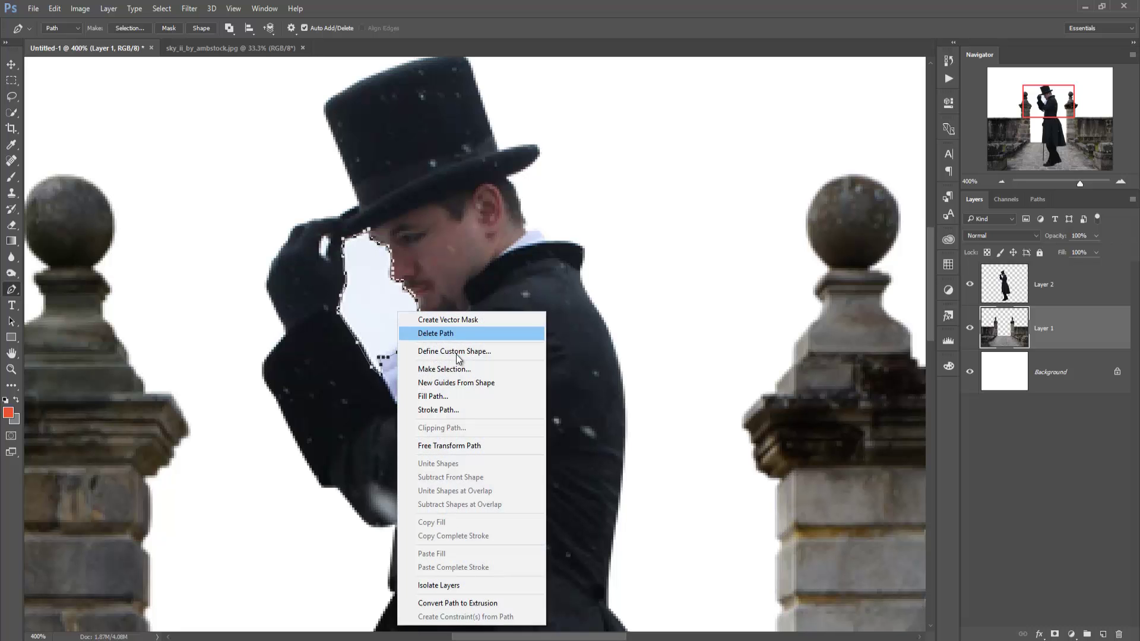
{"action": "left_click", "coordinate": [439, 368]}
{"action": "left_click", "coordinate": [636, 191]}
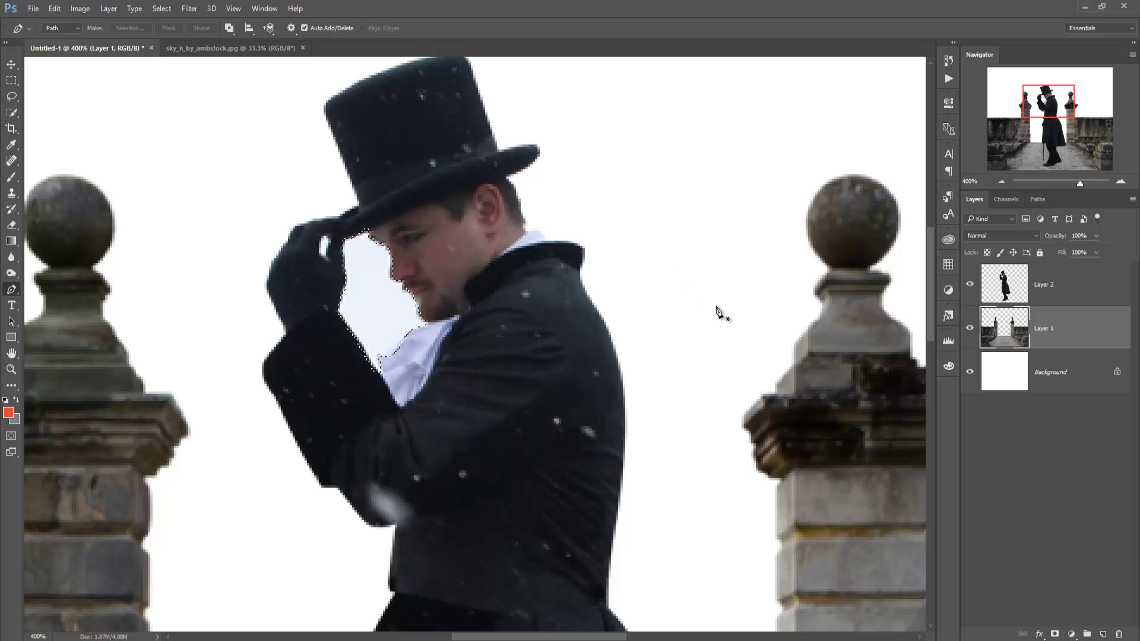
{"action": "left_click", "coordinate": [1009, 291]}
{"action": "key", "text": "Delete"}
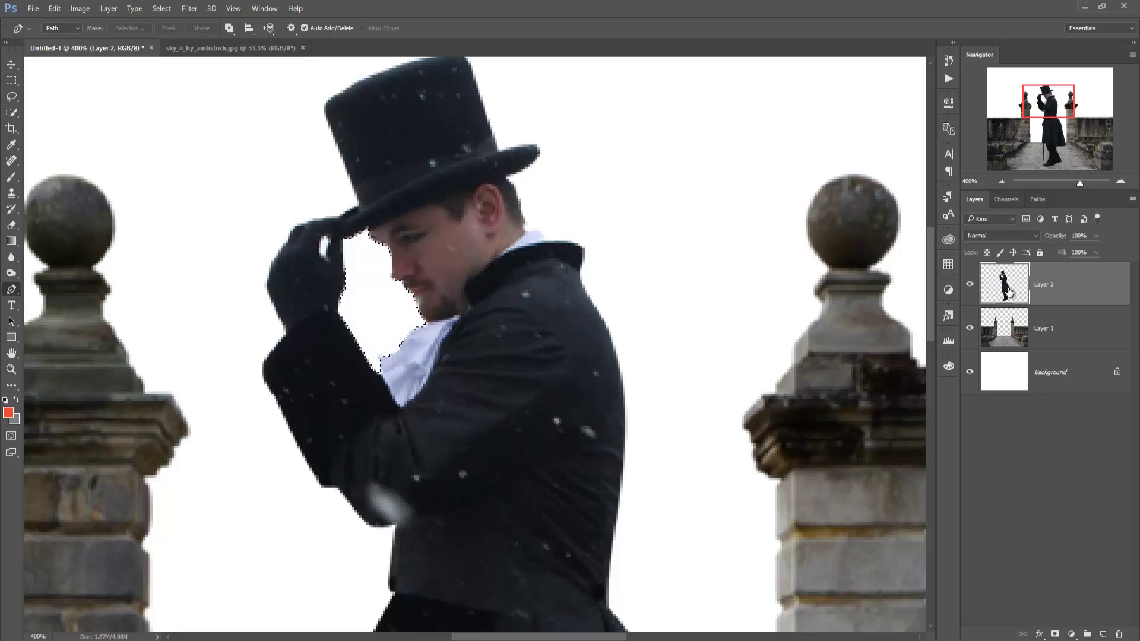
Turn a path traced around the sky gap beside the glove into a selection
{"action": "left_click", "coordinate": [324, 243]}
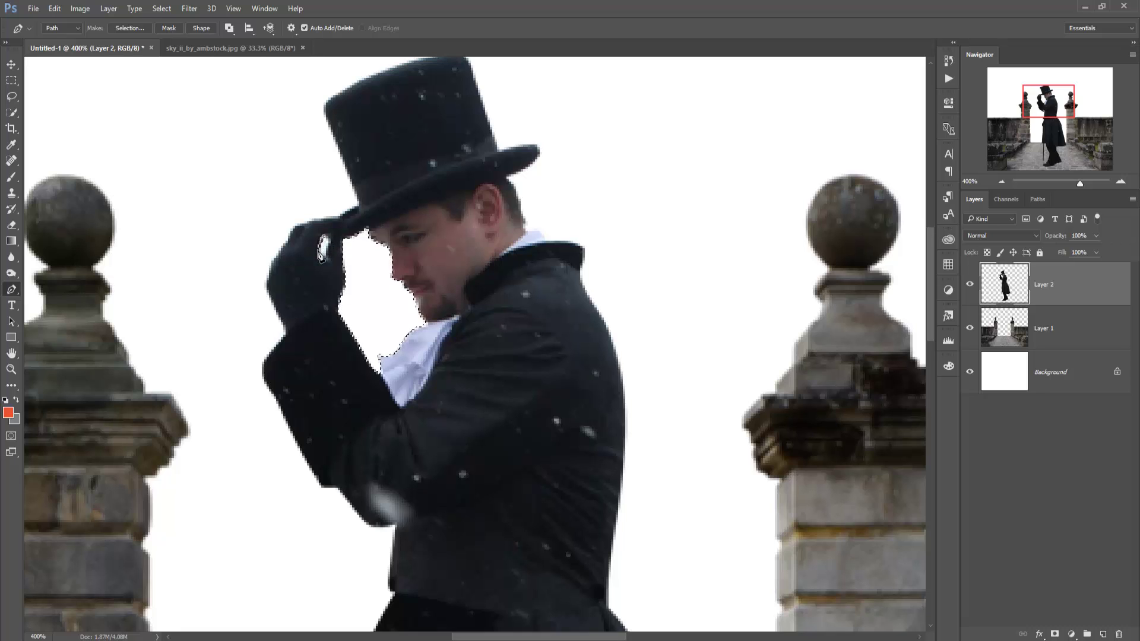
{"action": "right_click", "coordinate": [326, 245]}
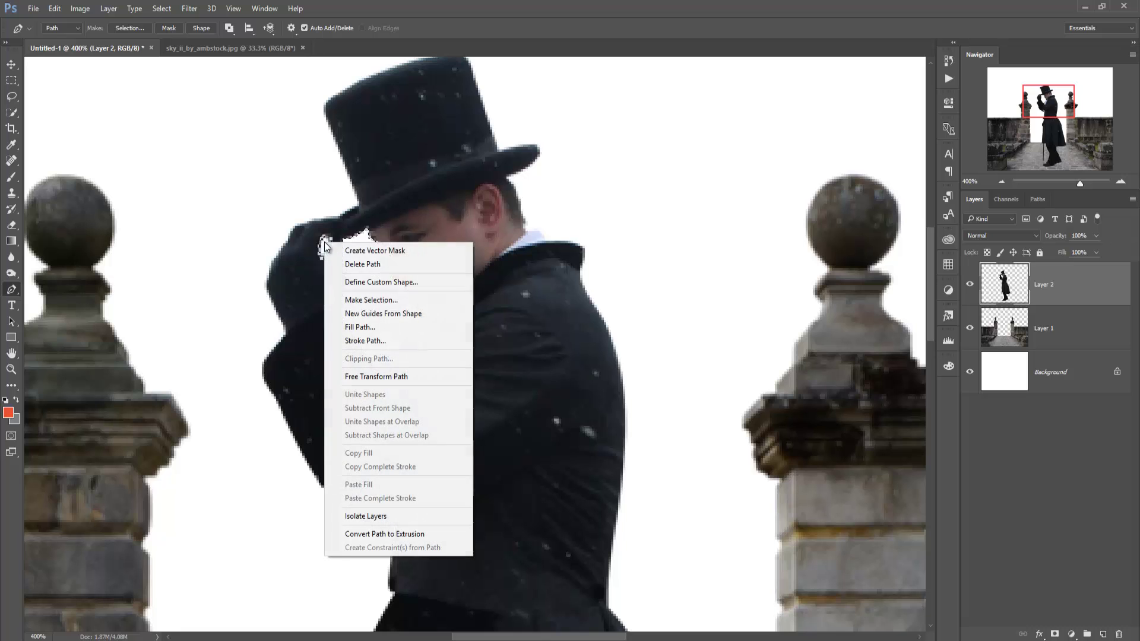
{"action": "left_click", "coordinate": [392, 300]}
{"action": "left_click", "coordinate": [625, 196]}
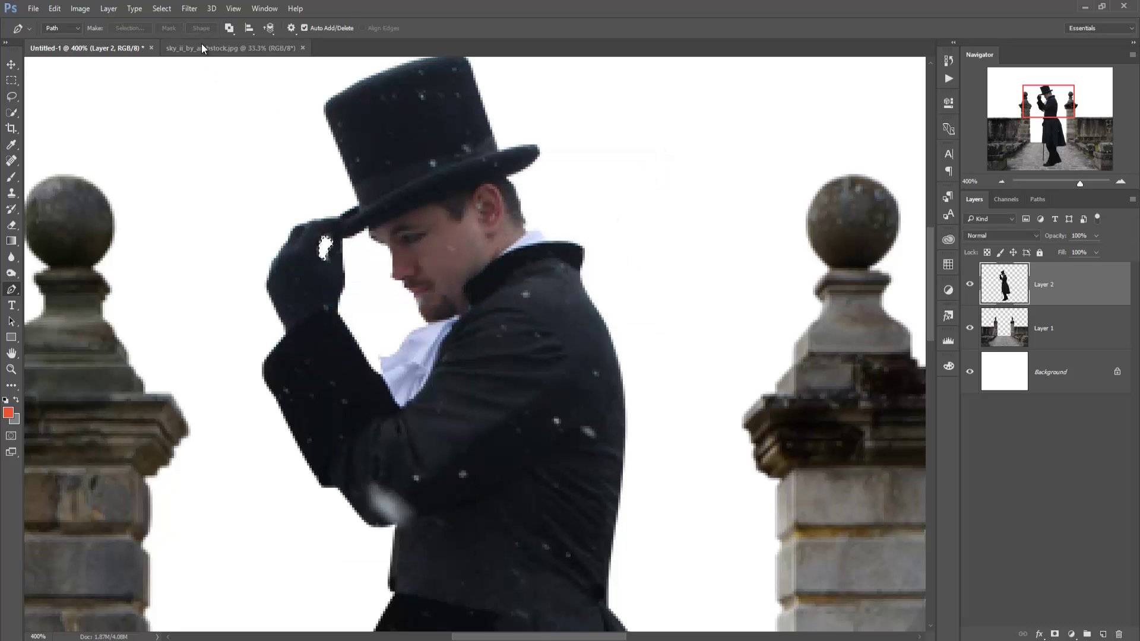
Deselect, switch to the Move tool and zoom out to see the whole canvas
{"action": "left_click", "coordinate": [162, 9]}
{"action": "left_click", "coordinate": [173, 34]}
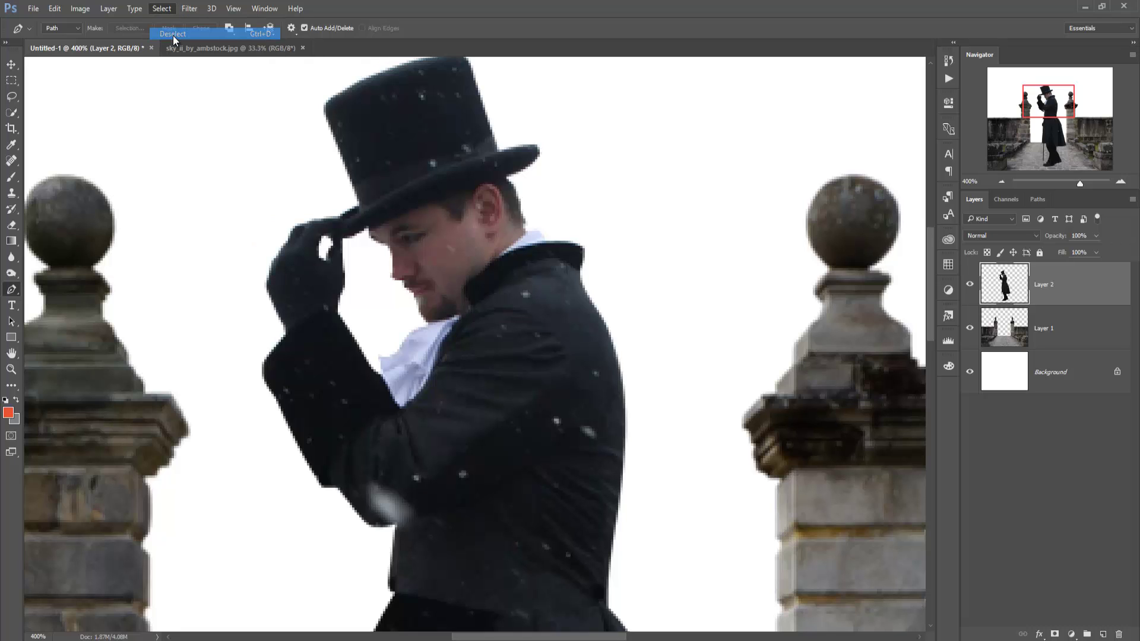
{"action": "key", "text": "v"}
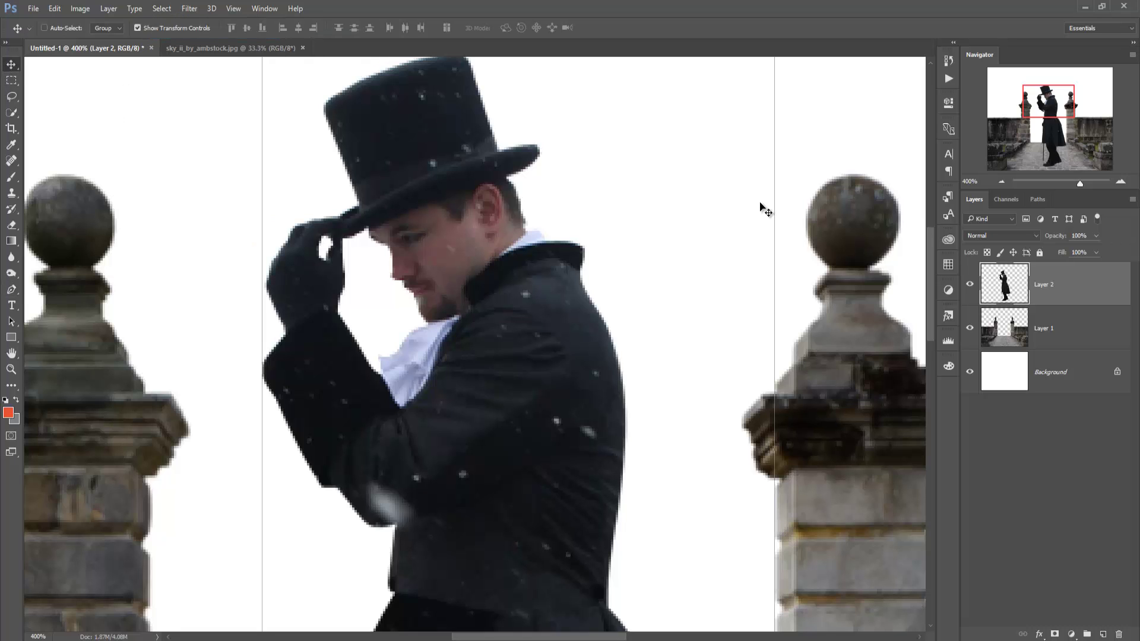
{"action": "key", "text": "ctrl"}
{"action": "key", "text": "ctrl+minus"}
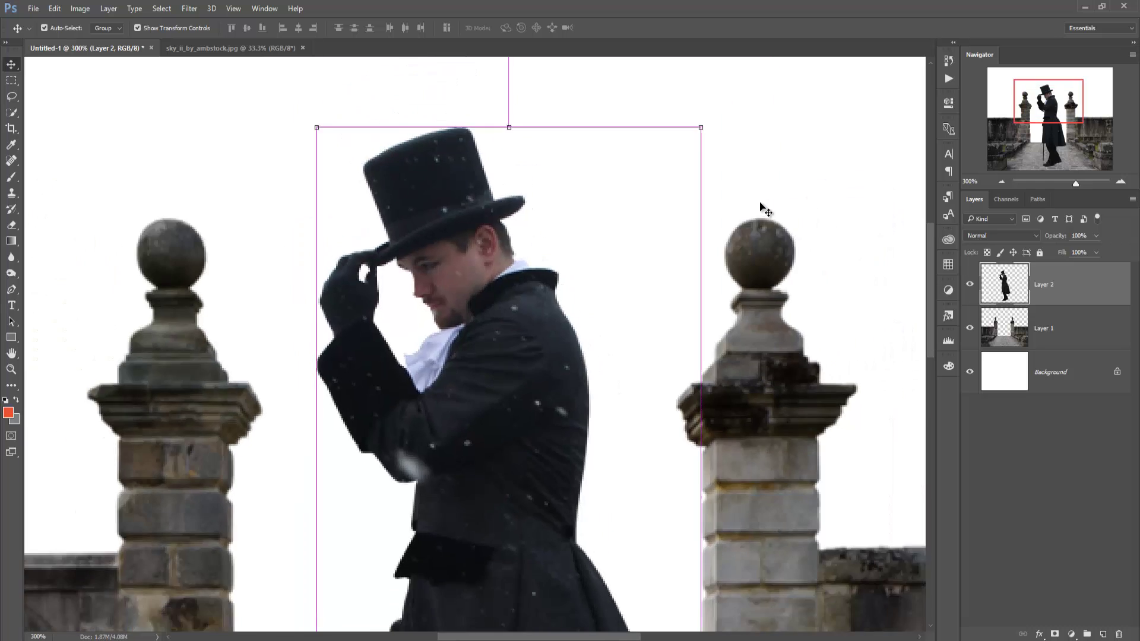
{"action": "key", "text": "ctrl+minus"}
{"action": "key", "text": "ctrl+minus"}
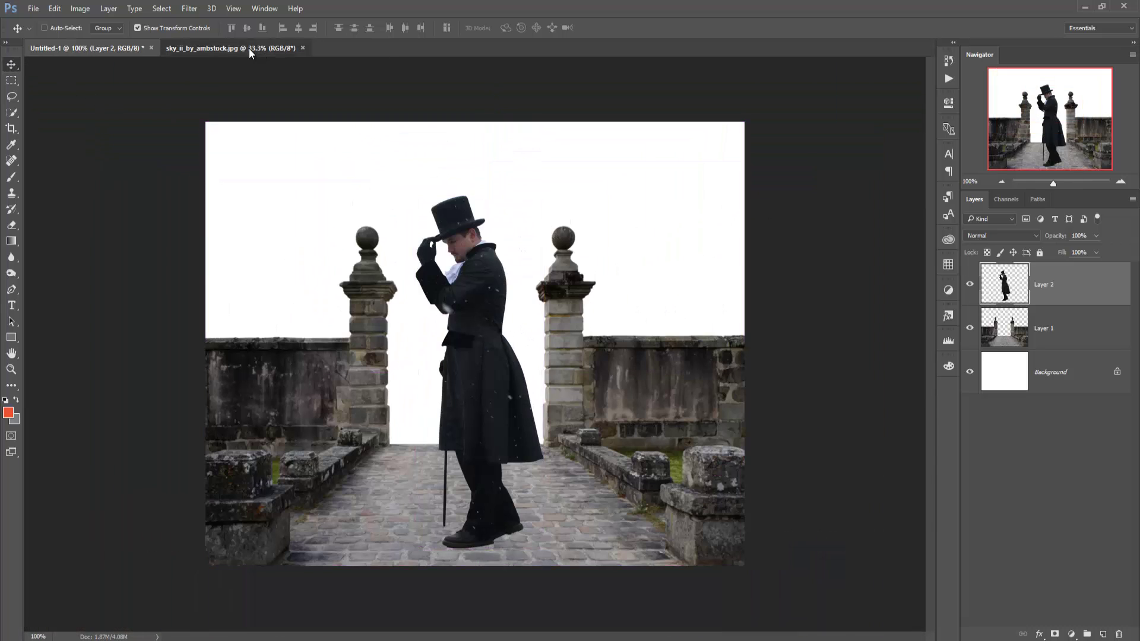
Drop the sky_ii photo into the composite as a new layer
{"action": "mouse_move", "coordinate": [248, 48]}
{"action": "left_mouse_down"}
{"action": "mouse_move", "coordinate": [670, 111]}
{"action": "mouse_move", "coordinate": [1060, 111]}
{"action": "left_mouse_up"}
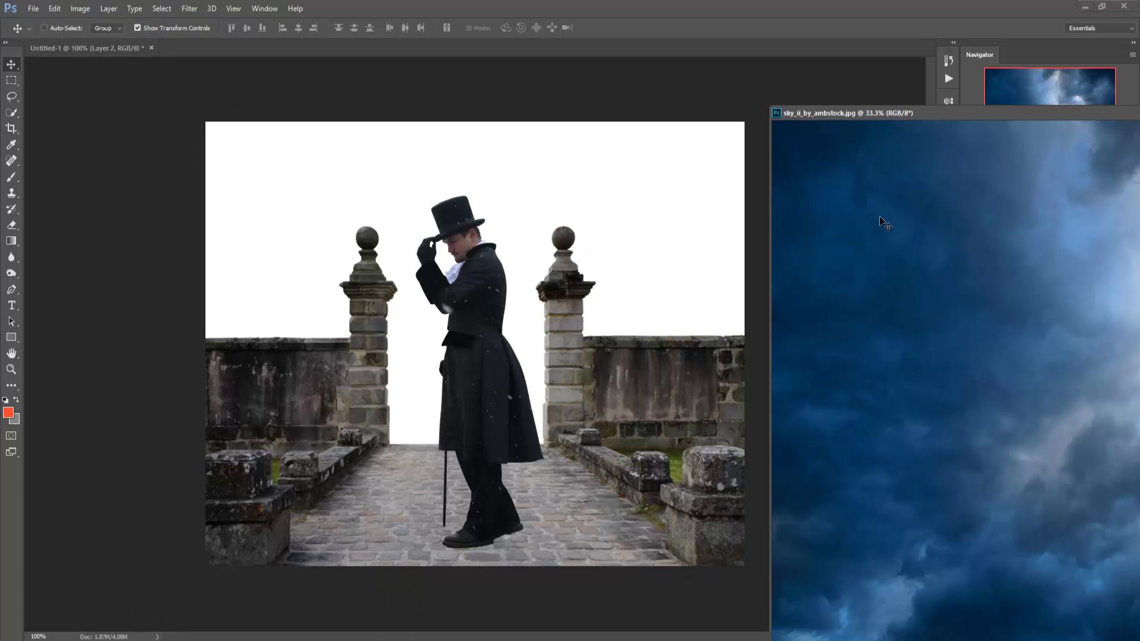
{"action": "left_click_drag", "start_coordinate": [883, 221], "coordinate": [547, 186]}
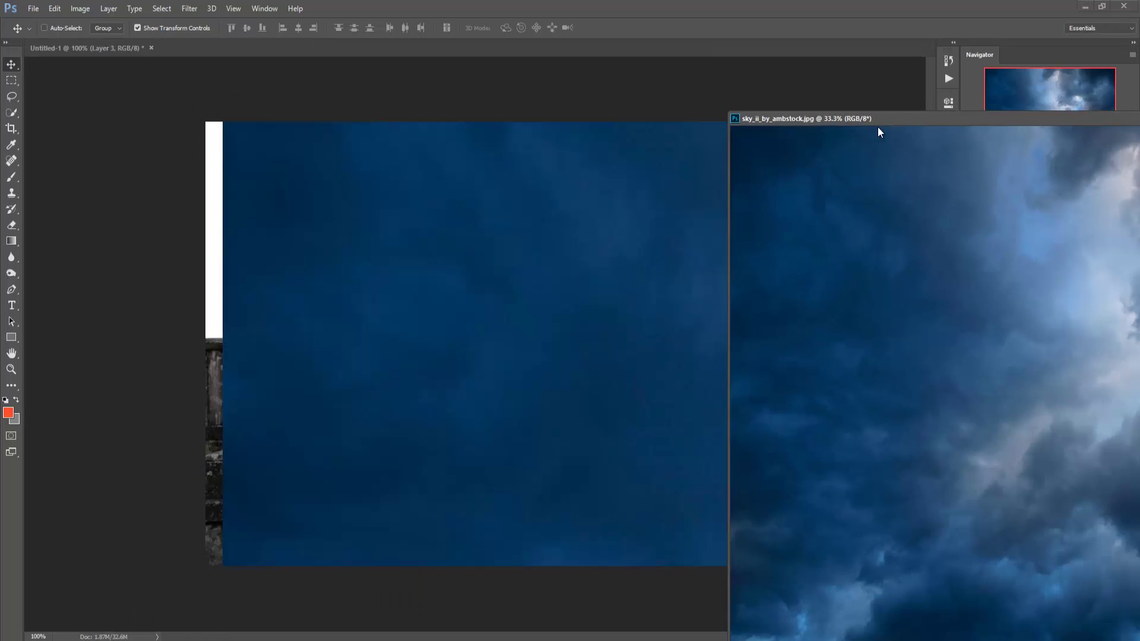
{"action": "left_click_drag", "start_coordinate": [1014, 121], "coordinate": [862, 155]}
{"action": "left_click", "coordinate": [886, 142]}
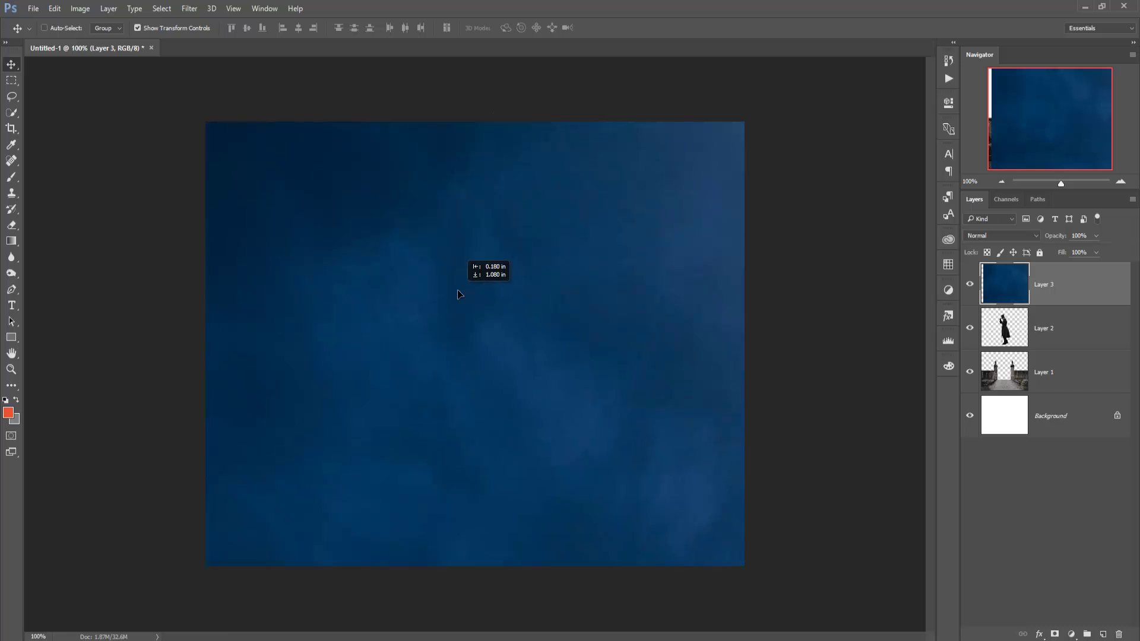
Scale the sky to about 88.7%, place Layer 3 below Layer 1, and position it
{"action": "left_click_drag", "start_coordinate": [508, 121], "coordinate": [450, 358]}
{"action": "key", "text": "ctrl+t"}
{"action": "mouse_move", "coordinate": [182, 163]}
{"action": "left_mouse_down"}
{"action": "mouse_move", "coordinate": [332, 225]}
{"action": "mouse_move", "coordinate": [258, 203]}
{"action": "mouse_move", "coordinate": [336, 310]}
{"action": "left_mouse_up"}
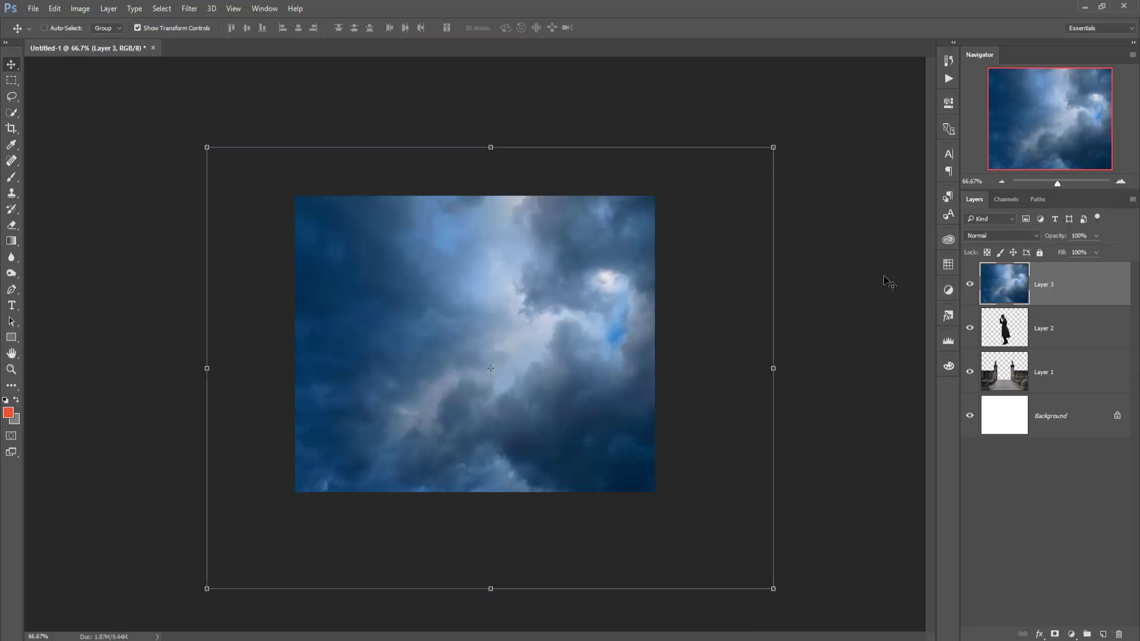
{"action": "left_click_drag", "start_coordinate": [1045, 298], "coordinate": [1055, 383]}
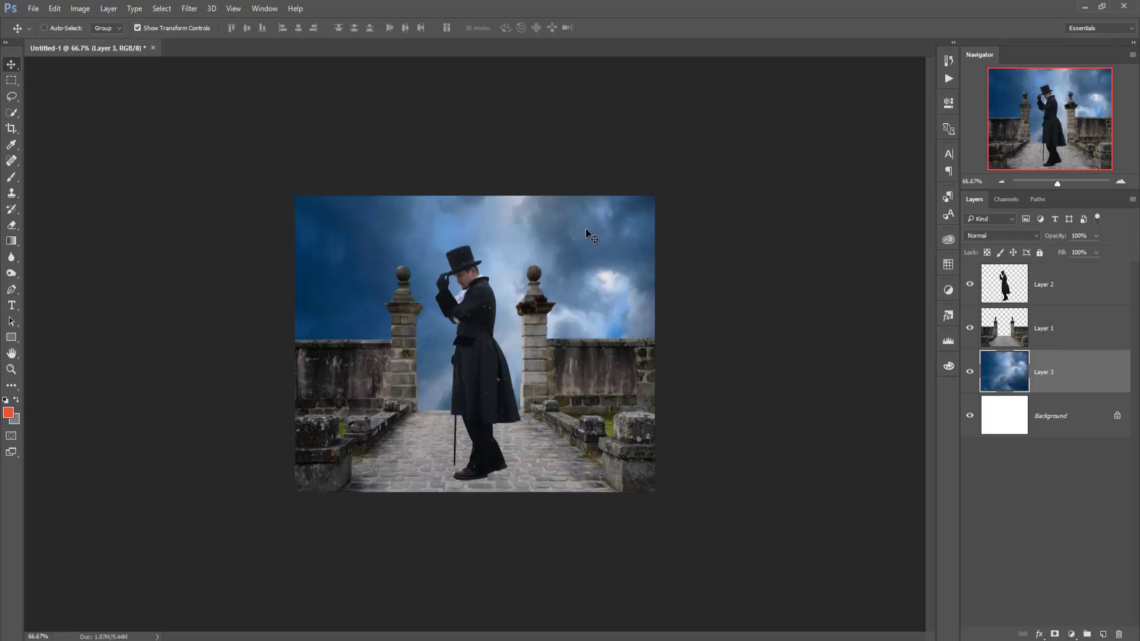
{"action": "left_click_drag", "start_coordinate": [584, 234], "coordinate": [573, 209]}
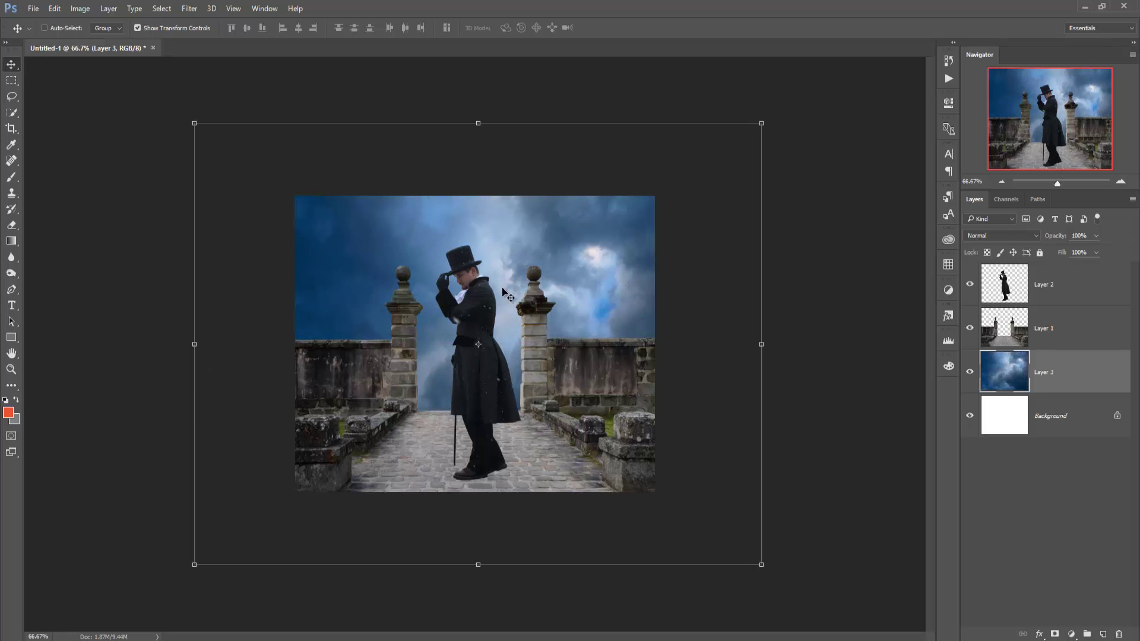
{"action": "left_click_drag", "start_coordinate": [193, 124], "coordinate": [224, 145], "text": "alt+shift"}
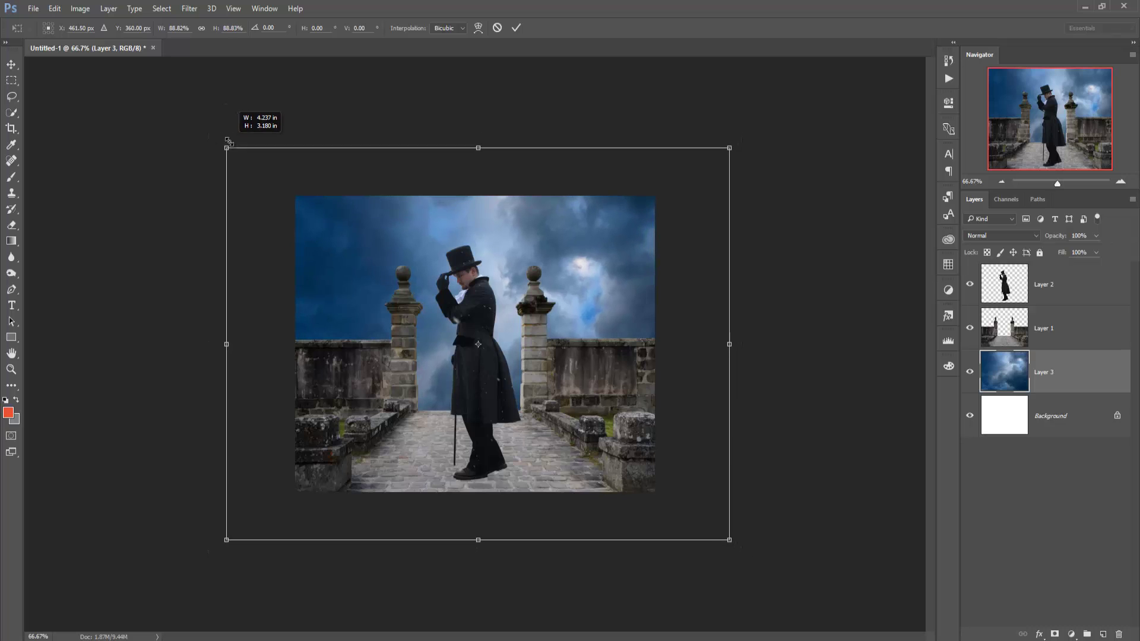
{"action": "left_click_drag", "start_coordinate": [530, 289], "coordinate": [503, 246]}
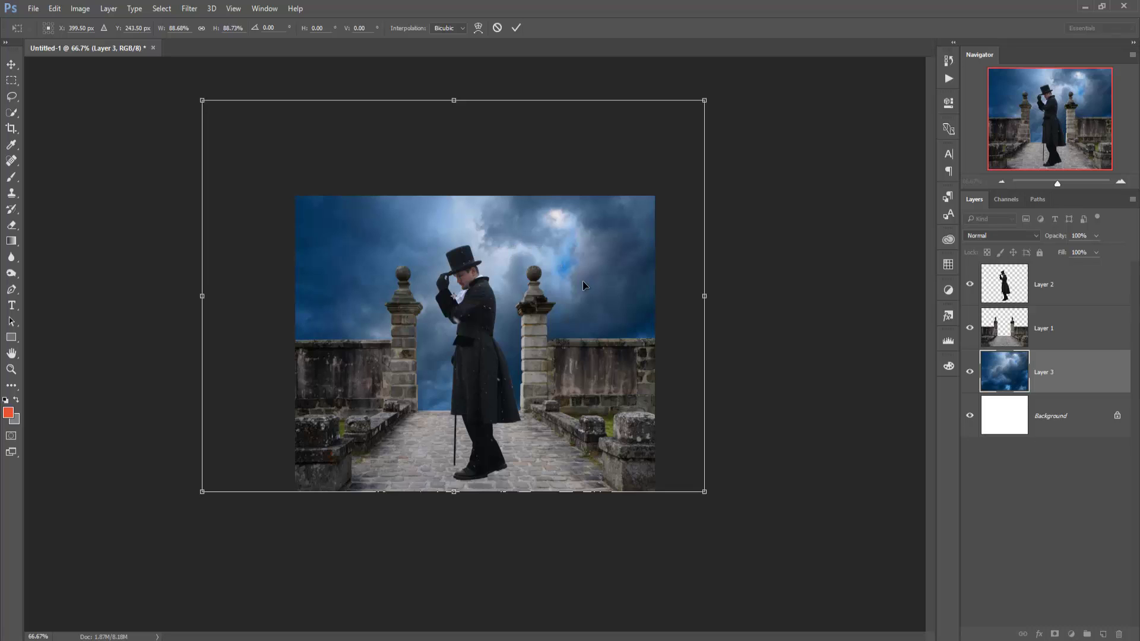
{"action": "left_click", "coordinate": [517, 28]}
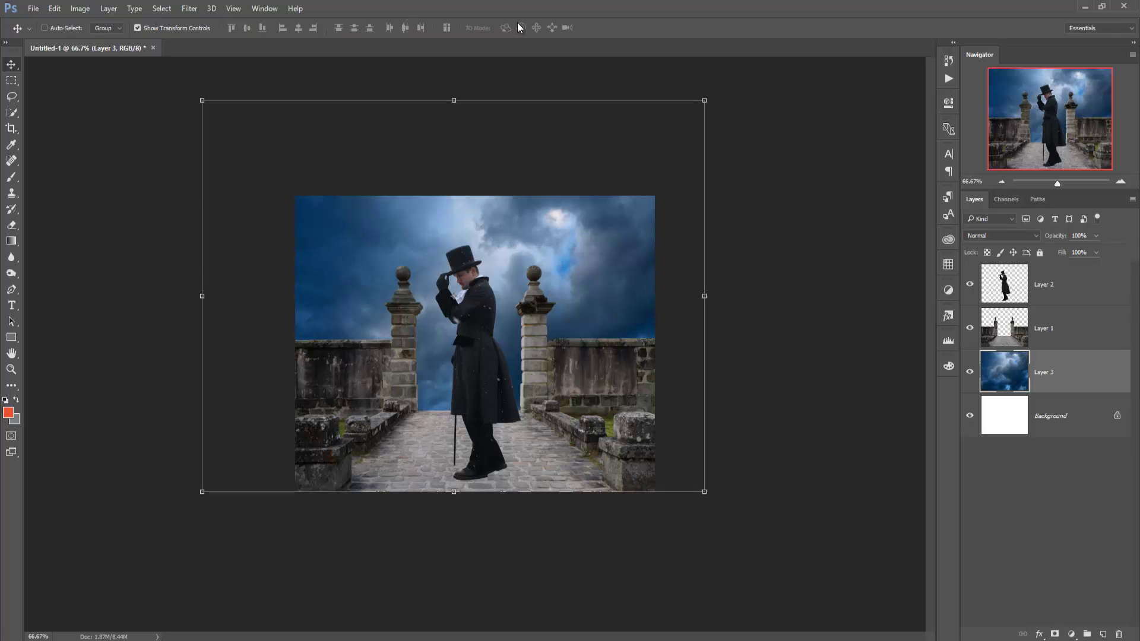
Select the gentleman's Layer 2, view at 100%, and add a new empty layer above it
{"action": "left_click", "coordinate": [1016, 290]}
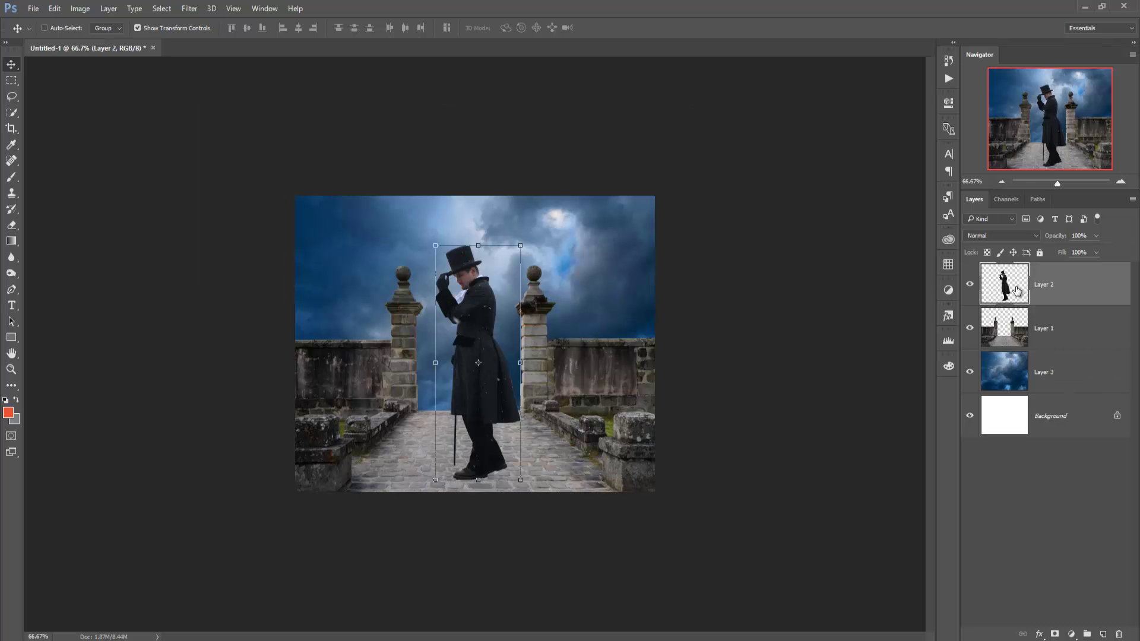
{"action": "key", "text": "ctrl+plus"}
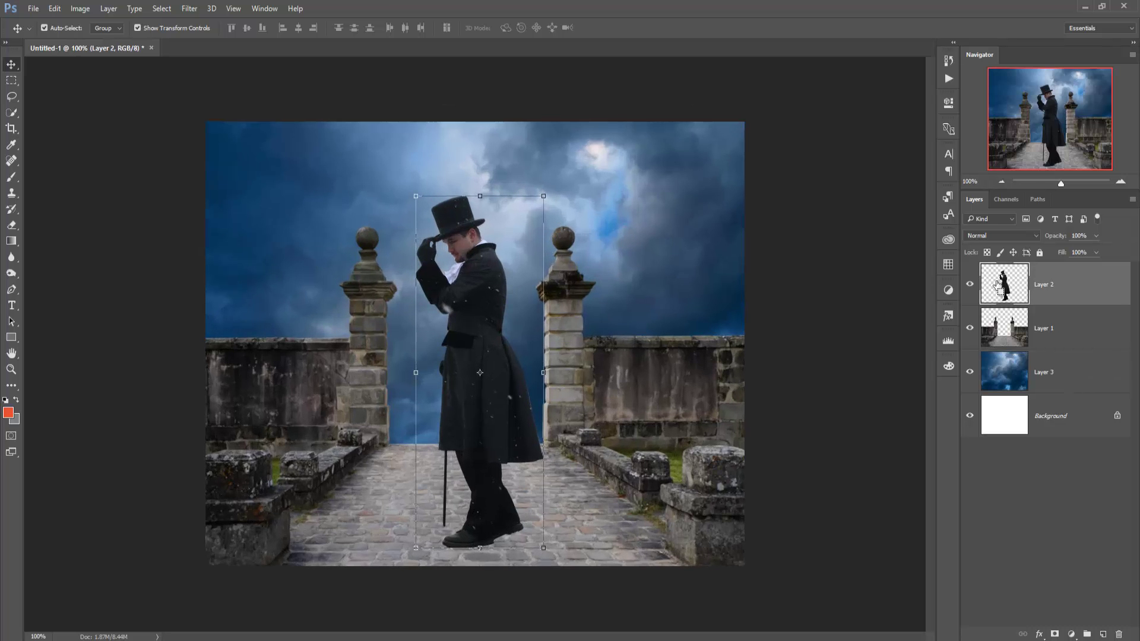
{"action": "key", "text": "ctrl+plus"}
{"action": "key", "text": "ctrl+plus"}
{"action": "key", "text": "ctrl+1"}
{"action": "key", "text": "ctrl"}
{"action": "left_click", "coordinate": [1102, 634]}
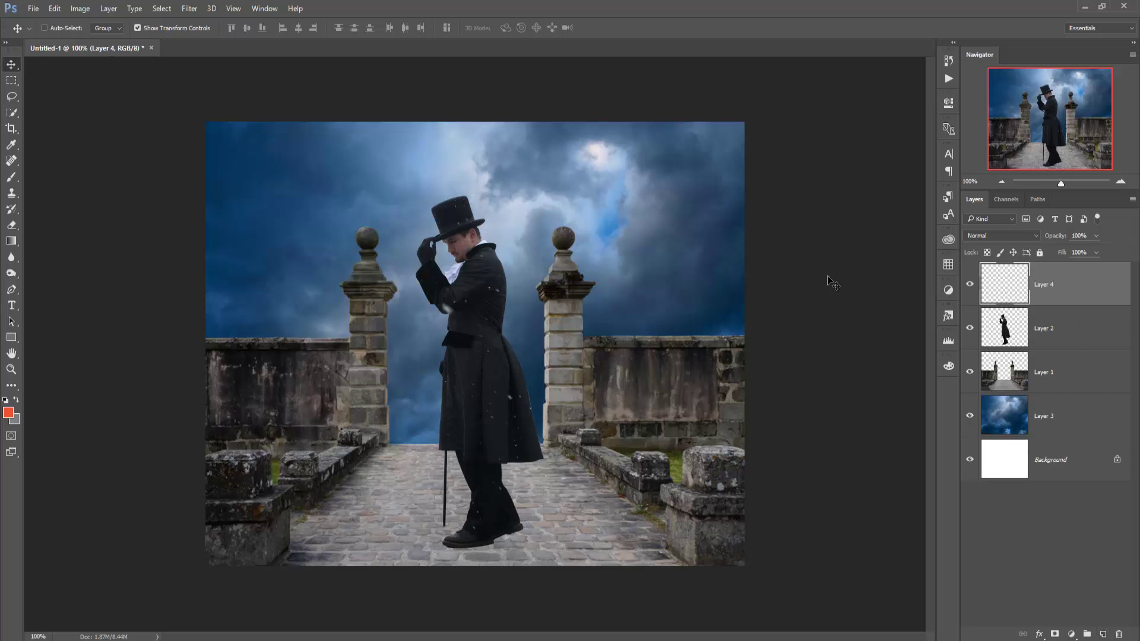
Fill the new layer with 50% Gray
{"action": "left_click", "coordinate": [55, 9]}
{"action": "left_click", "coordinate": [59, 155]}
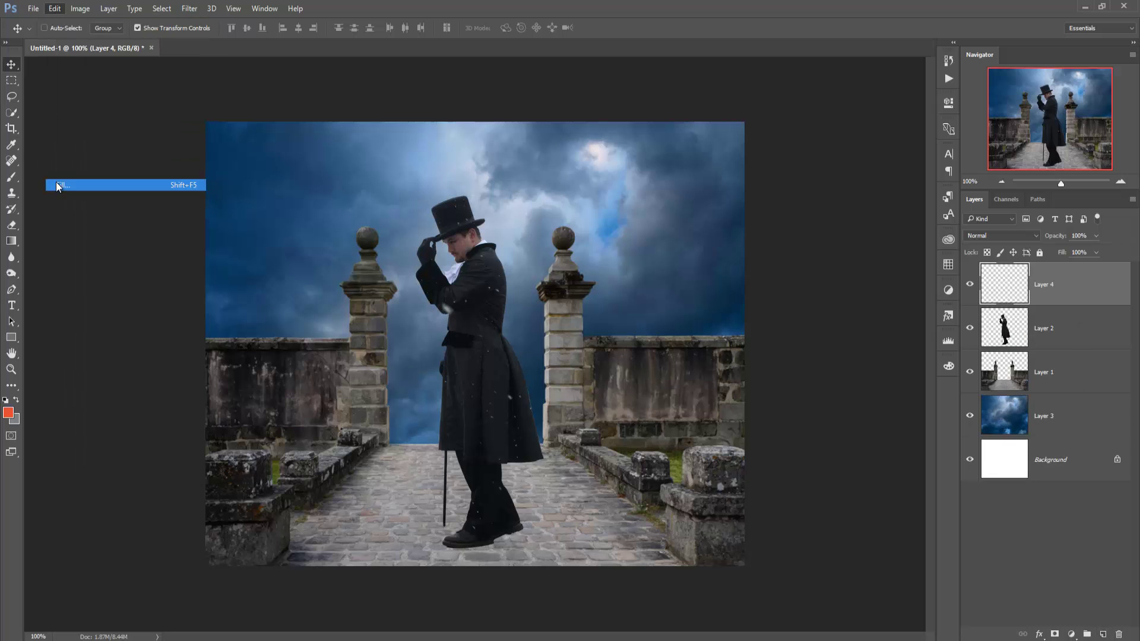
{"action": "left_click", "coordinate": [596, 189]}
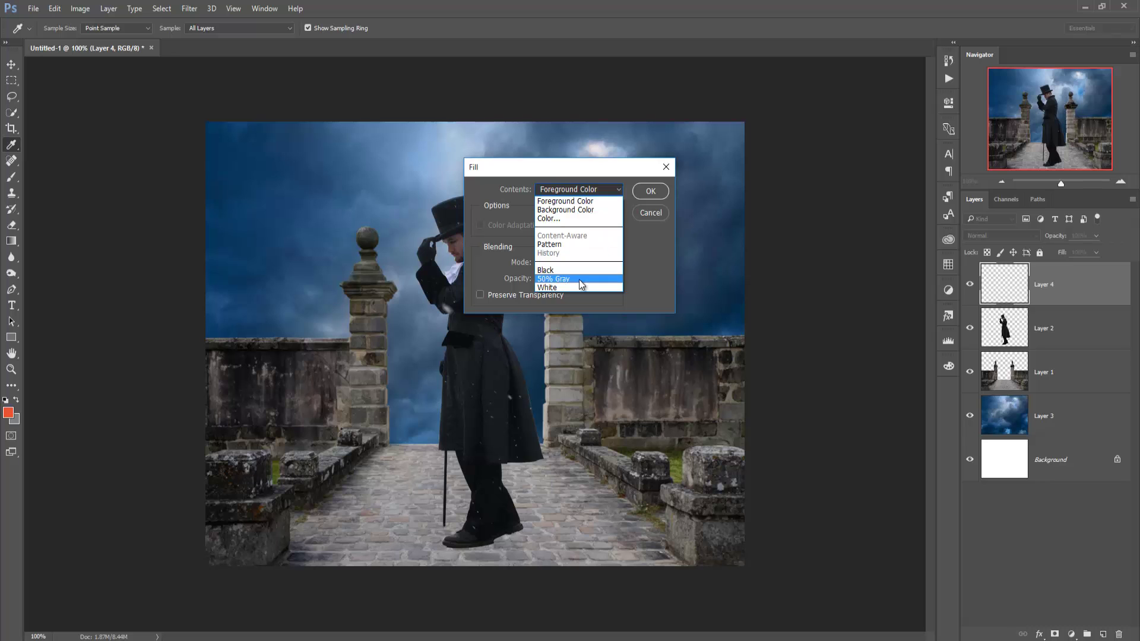
{"action": "left_click", "coordinate": [554, 279]}
{"action": "left_click", "coordinate": [650, 191]}
Clip the gray layer to the gentleman's layer as a clipping mask
{"action": "key", "text": "v"}
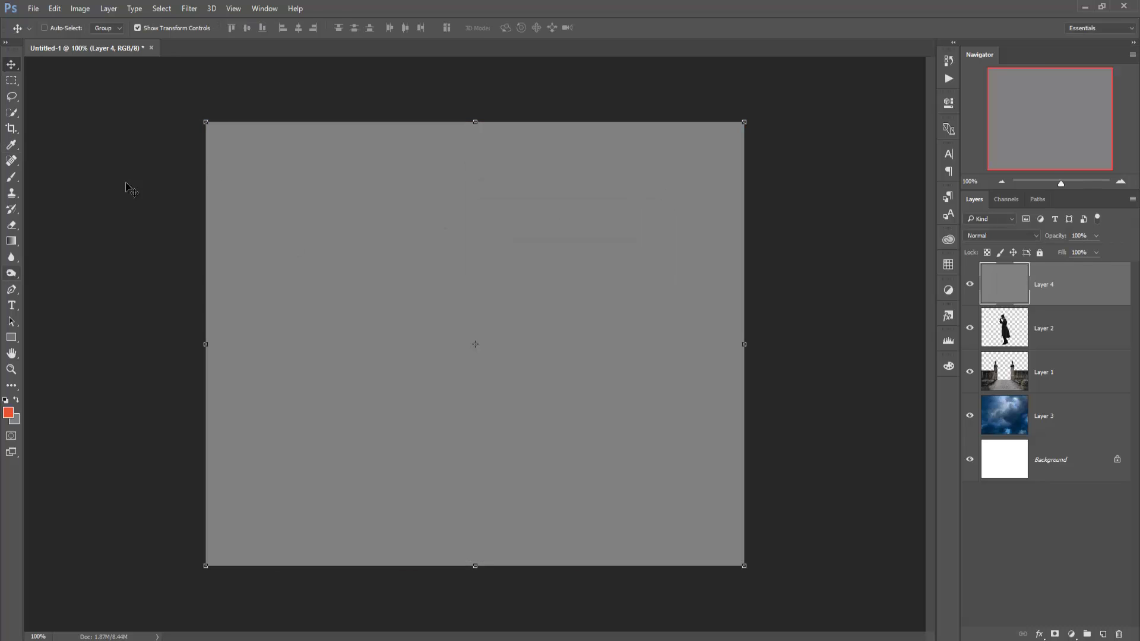
{"action": "right_click", "coordinate": [1051, 290]}
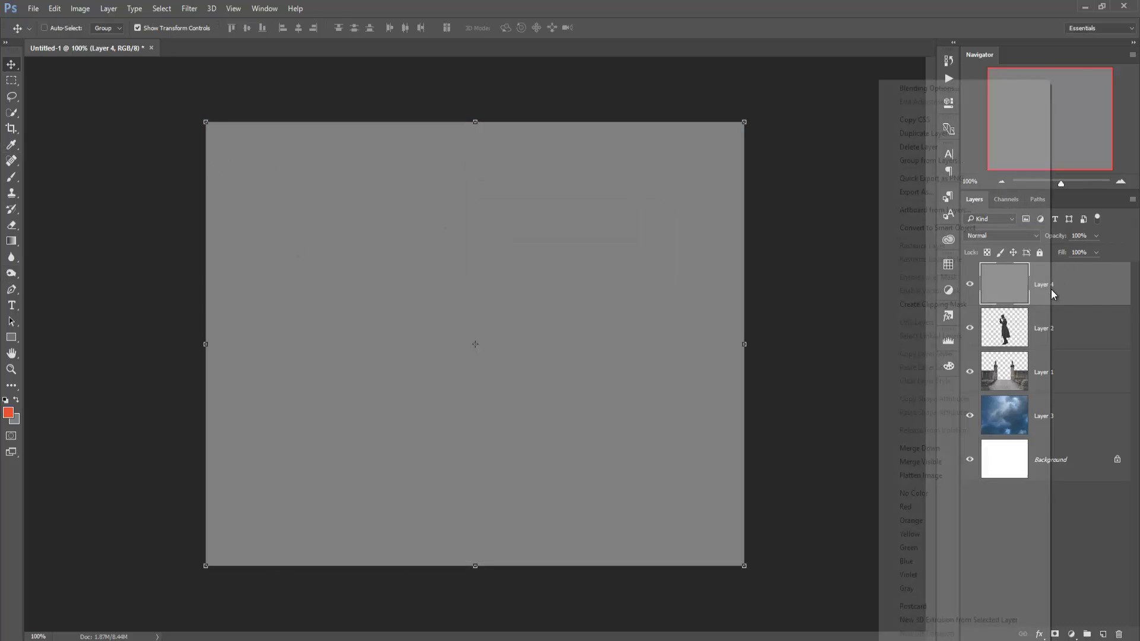
{"action": "left_click", "coordinate": [953, 304]}
{"action": "left_click", "coordinate": [1001, 236]}
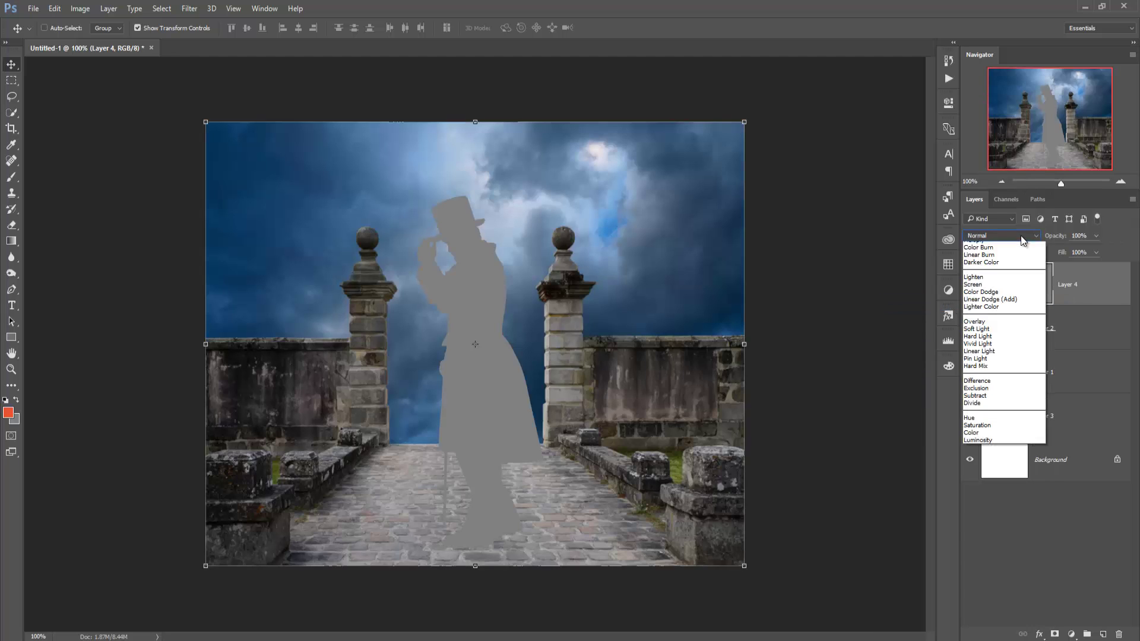
Set the gray layer to Overlay blend mode and pick the Dodge tool
{"action": "left_click", "coordinate": [1017, 359]}
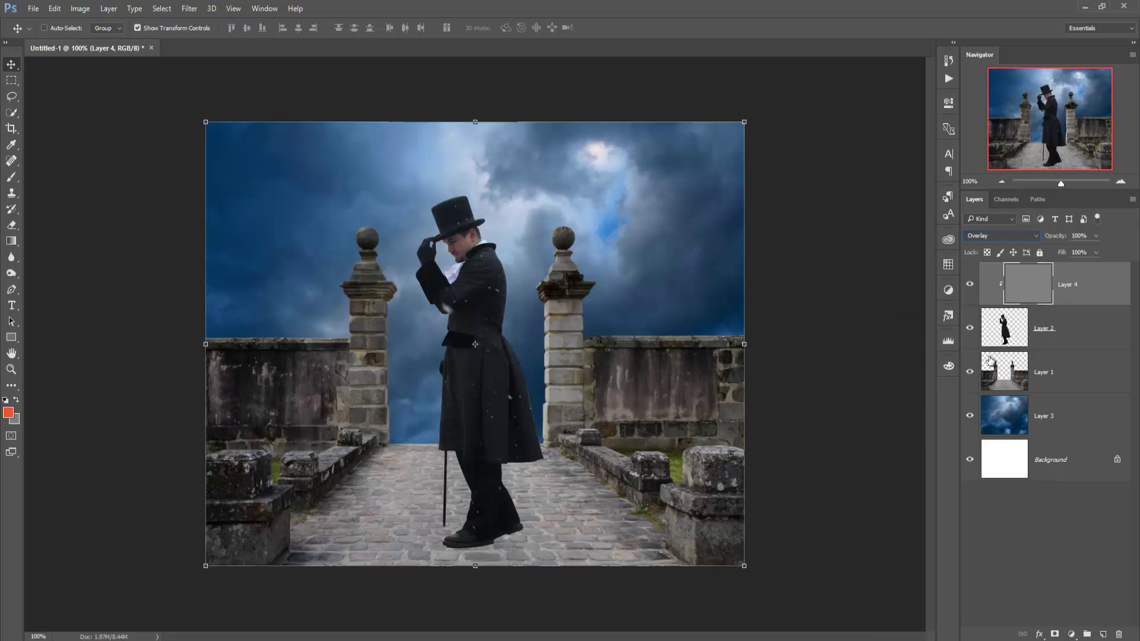
{"action": "left_click", "coordinate": [11, 274]}
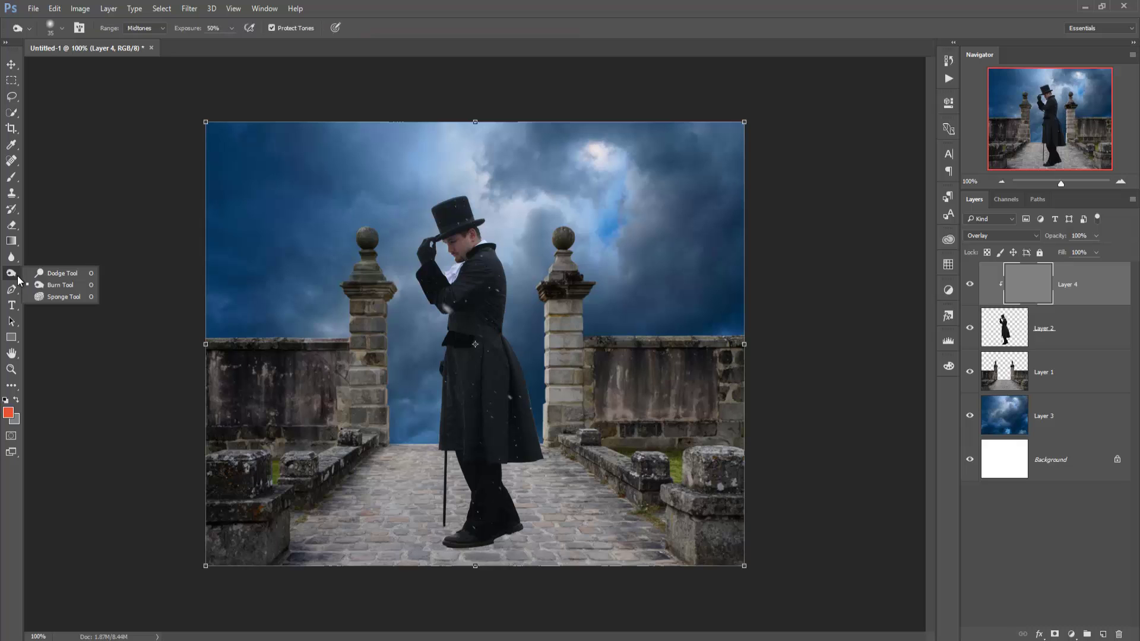
{"action": "left_click", "coordinate": [72, 275]}
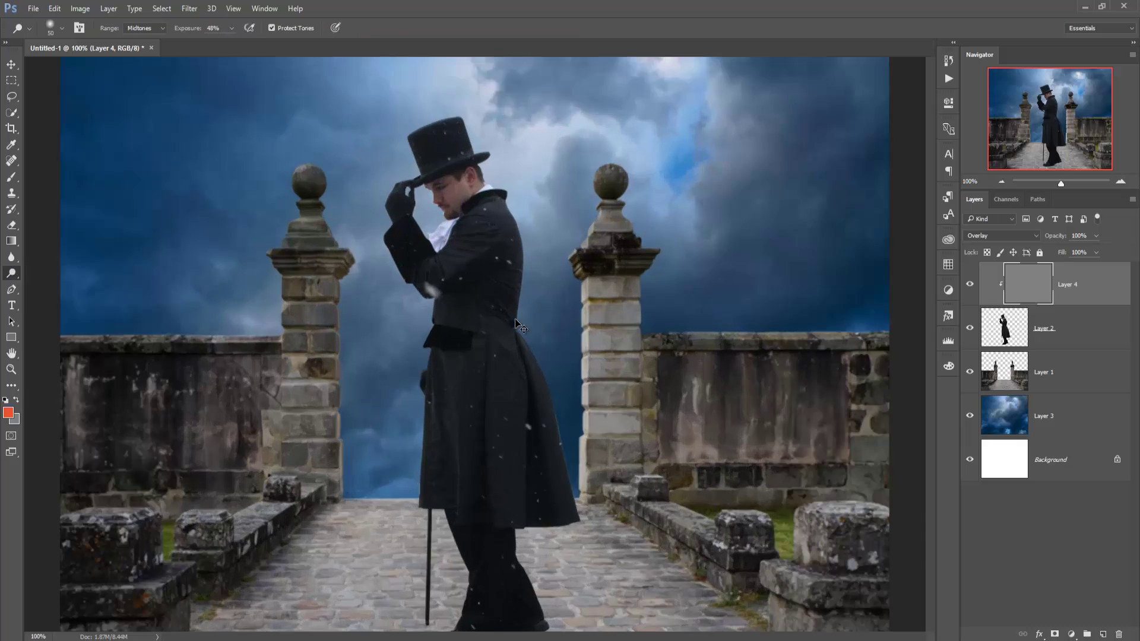
Dodge highlights onto the gentleman's sleeve, coat back, shoulder and raised upper arm
{"action": "scroll", "coordinate": [516, 323], "scroll_direction": "up", "scroll_amount": 1}
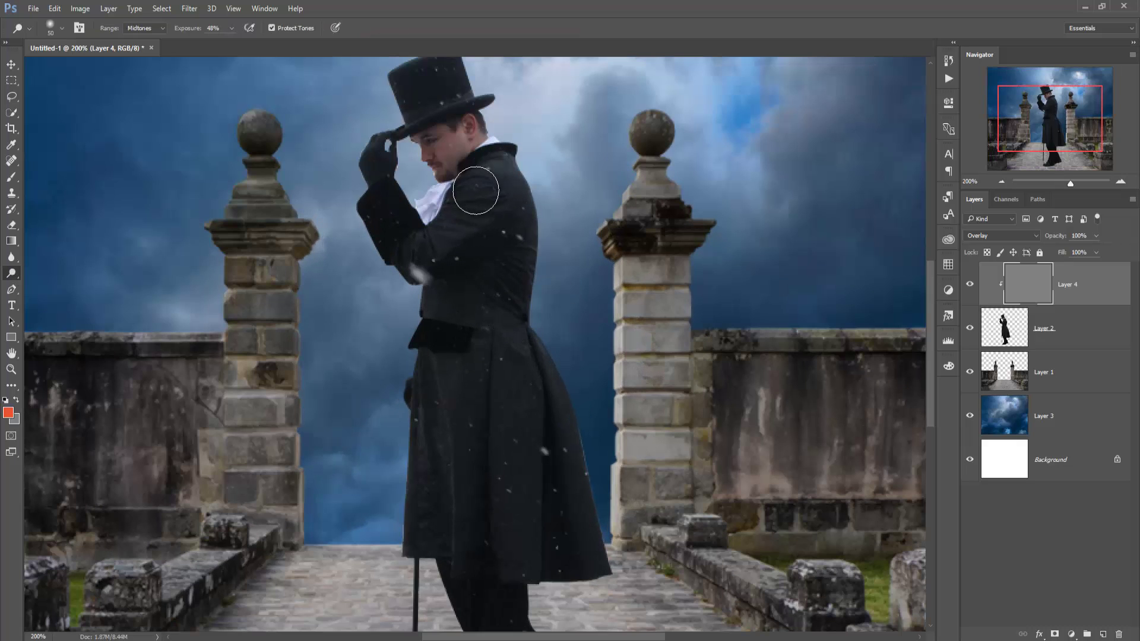
{"action": "mouse_move", "coordinate": [472, 217]}
{"action": "left_mouse_down"}
{"action": "mouse_move", "coordinate": [374, 190]}
{"action": "mouse_move", "coordinate": [409, 234]}
{"action": "left_mouse_up"}
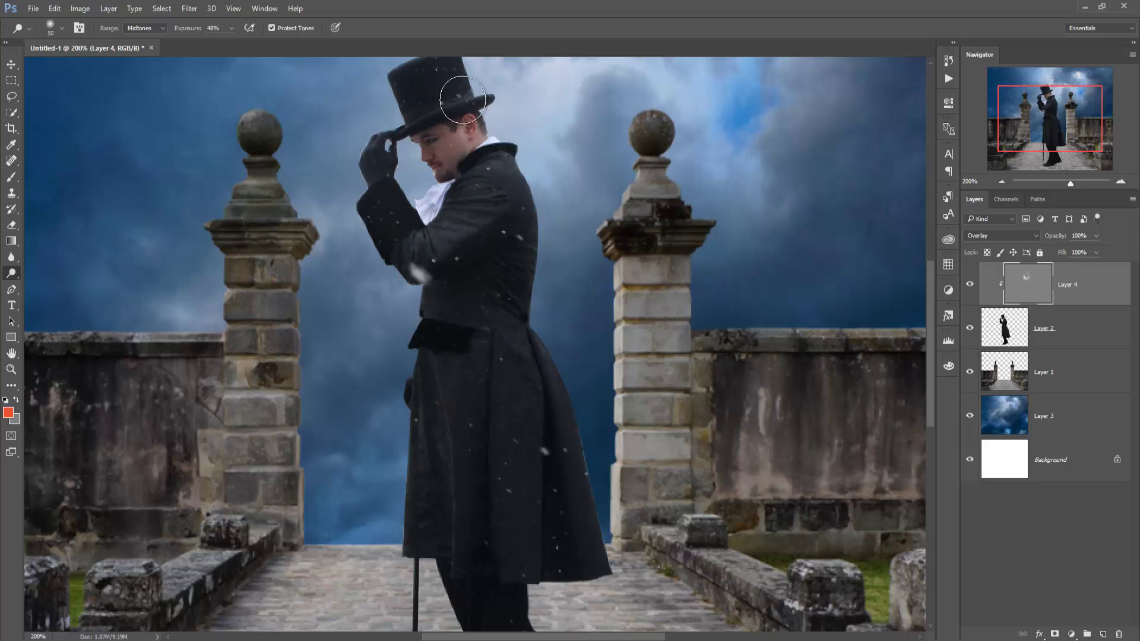
{"action": "mouse_move", "coordinate": [487, 223]}
{"action": "left_mouse_down"}
{"action": "mouse_move", "coordinate": [552, 305]}
{"action": "mouse_move", "coordinate": [524, 269]}
{"action": "mouse_move", "coordinate": [511, 323]}
{"action": "mouse_move", "coordinate": [558, 414]}
{"action": "mouse_move", "coordinate": [595, 570]}
{"action": "mouse_move", "coordinate": [551, 411]}
{"action": "mouse_move", "coordinate": [527, 493]}
{"action": "mouse_move", "coordinate": [527, 554]}
{"action": "mouse_move", "coordinate": [494, 341]}
{"action": "mouse_move", "coordinate": [488, 413]}
{"action": "mouse_move", "coordinate": [491, 301]}
{"action": "mouse_move", "coordinate": [531, 206]}
{"action": "mouse_move", "coordinate": [488, 283]}
{"action": "mouse_move", "coordinate": [440, 455]}
{"action": "mouse_move", "coordinate": [443, 527]}
{"action": "mouse_move", "coordinate": [412, 461]}
{"action": "mouse_move", "coordinate": [426, 535]}
{"action": "mouse_move", "coordinate": [447, 220]}
{"action": "mouse_move", "coordinate": [451, 194]}
{"action": "mouse_move", "coordinate": [470, 189]}
{"action": "mouse_move", "coordinate": [437, 209]}
{"action": "left_mouse_up"}
{"action": "scroll", "coordinate": [448, 328], "scroll_direction": "up", "scroll_amount": 3}
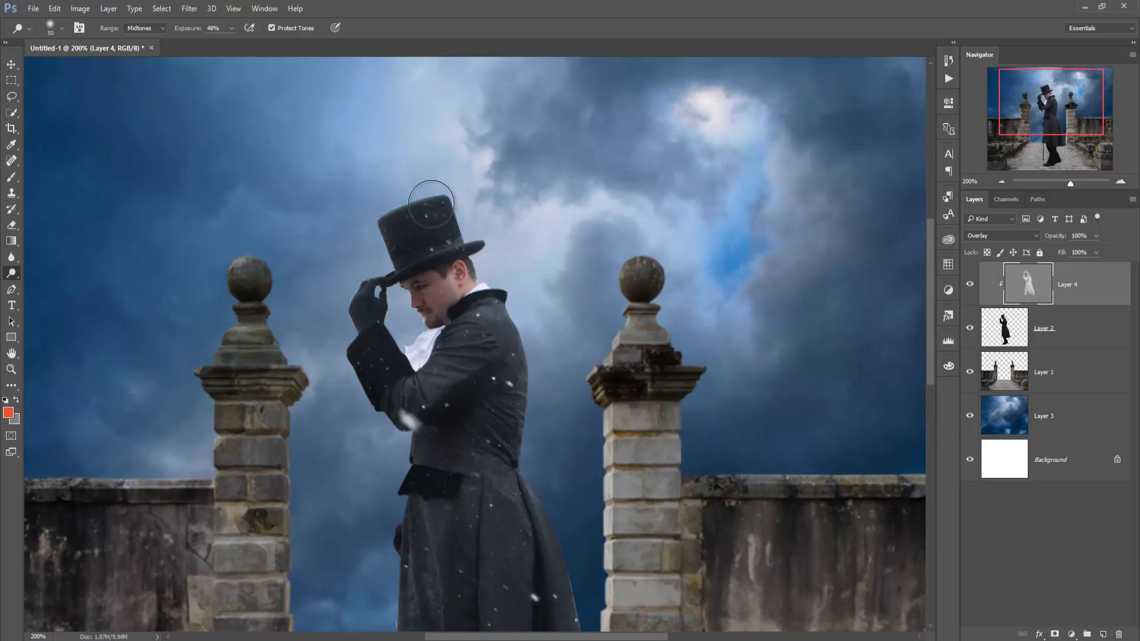
{"action": "mouse_move", "coordinate": [335, 357]}
{"action": "left_mouse_down"}
{"action": "mouse_move", "coordinate": [352, 392]}
{"action": "mouse_move", "coordinate": [468, 372]}
{"action": "mouse_move", "coordinate": [458, 388]}
{"action": "mouse_move", "coordinate": [438, 323]}
{"action": "mouse_move", "coordinate": [419, 534]}
{"action": "mouse_move", "coordinate": [453, 527]}
{"action": "mouse_move", "coordinate": [453, 547]}
{"action": "mouse_move", "coordinate": [461, 430]}
{"action": "mouse_move", "coordinate": [476, 435]}
{"action": "mouse_move", "coordinate": [513, 508]}
{"action": "mouse_move", "coordinate": [473, 491]}
{"action": "mouse_move", "coordinate": [513, 525]}
{"action": "mouse_move", "coordinate": [457, 386]}
{"action": "mouse_move", "coordinate": [461, 244]}
{"action": "mouse_move", "coordinate": [418, 213]}
{"action": "mouse_move", "coordinate": [433, 361]}
{"action": "mouse_move", "coordinate": [529, 300]}
{"action": "mouse_move", "coordinate": [555, 382]}
{"action": "mouse_move", "coordinate": [508, 382]}
{"action": "left_mouse_up"}
{"action": "scroll", "coordinate": [463, 393], "scroll_direction": "down", "scroll_amount": 3}
{"action": "scroll", "coordinate": [454, 547], "scroll_direction": "down", "scroll_amount": 3}
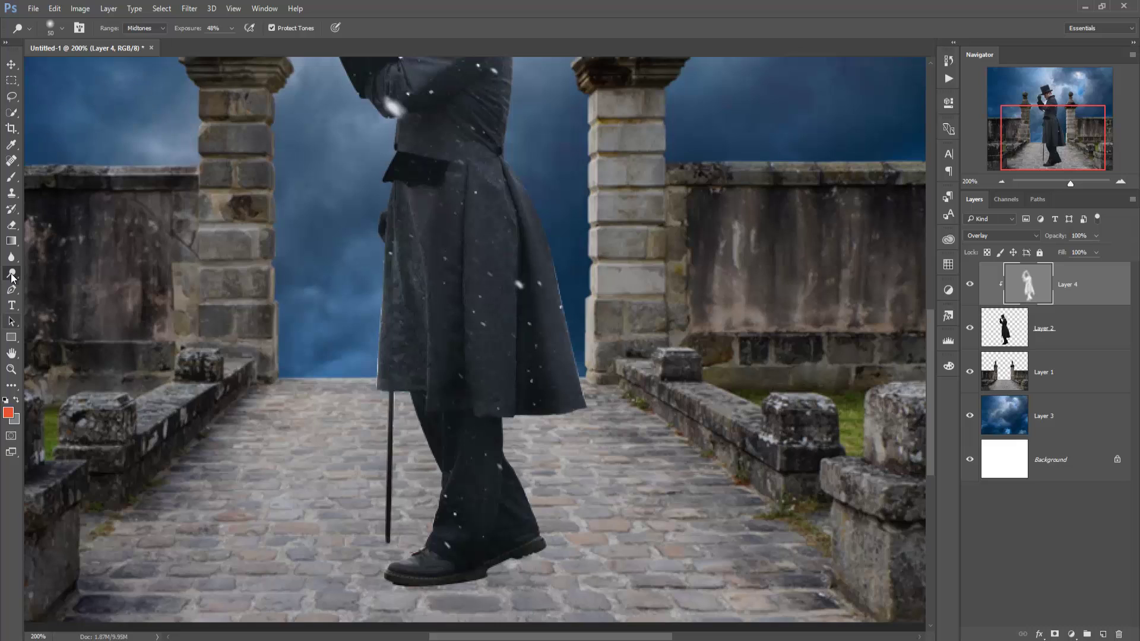
On Layer 2, lasso the bright speck on the glove and Content-Aware Fill it
{"action": "left_click", "coordinate": [11, 97]}
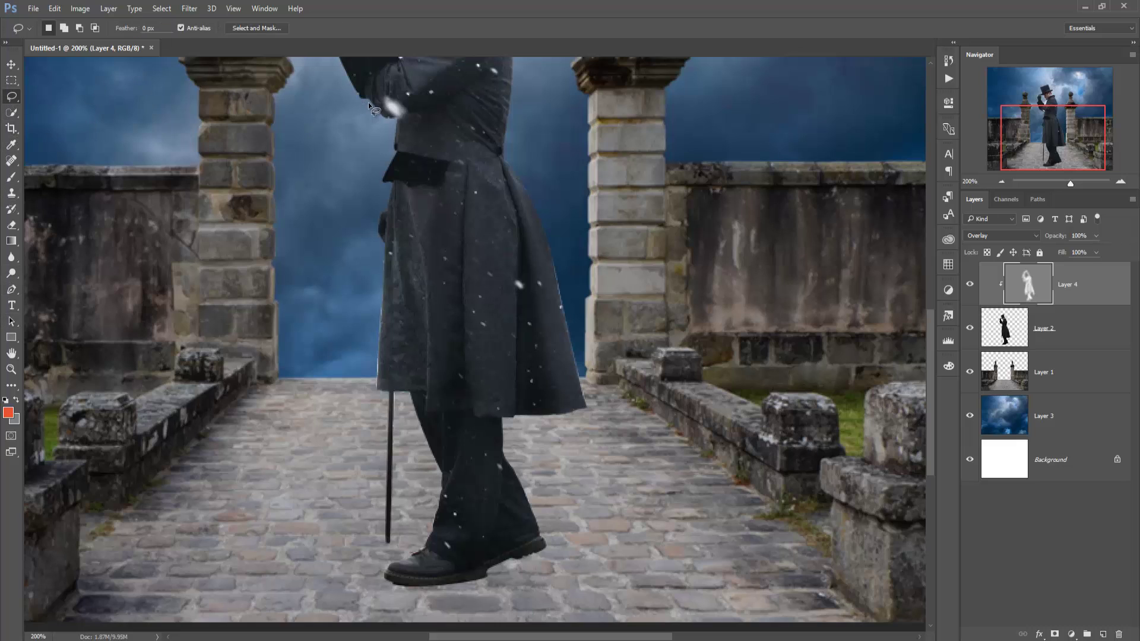
{"action": "left_click", "coordinate": [1050, 321]}
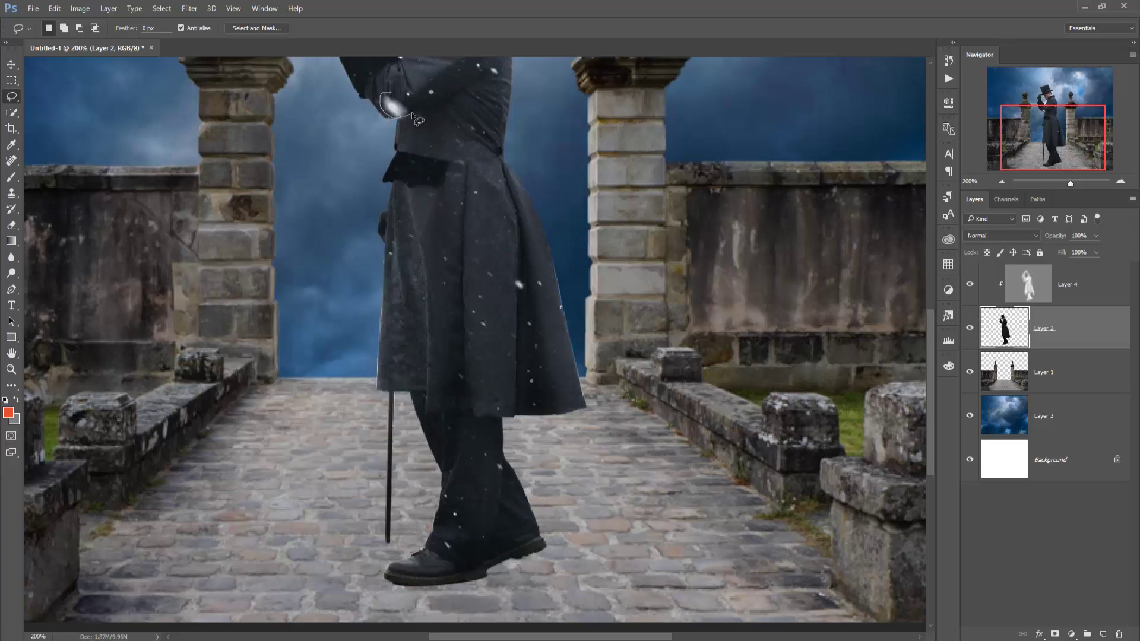
{"action": "left_click_drag", "start_coordinate": [387, 95], "coordinate": [385, 99]}
{"action": "left_click", "coordinate": [54, 9]}
{"action": "left_click", "coordinate": [66, 185]}
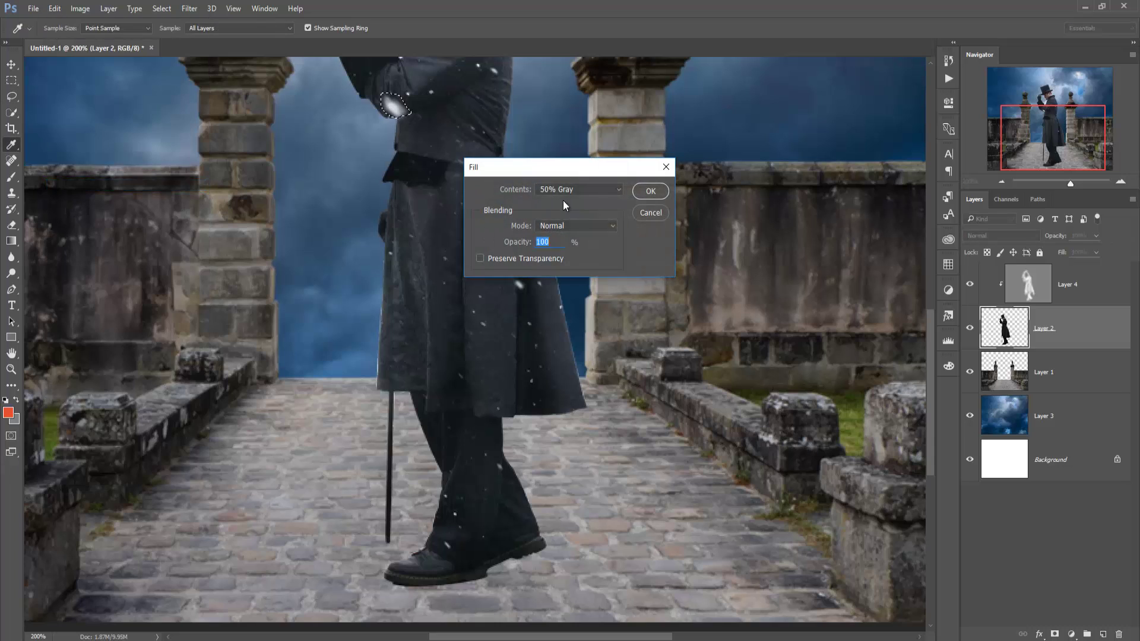
{"action": "left_click", "coordinate": [578, 189]}
{"action": "left_click", "coordinate": [582, 236]}
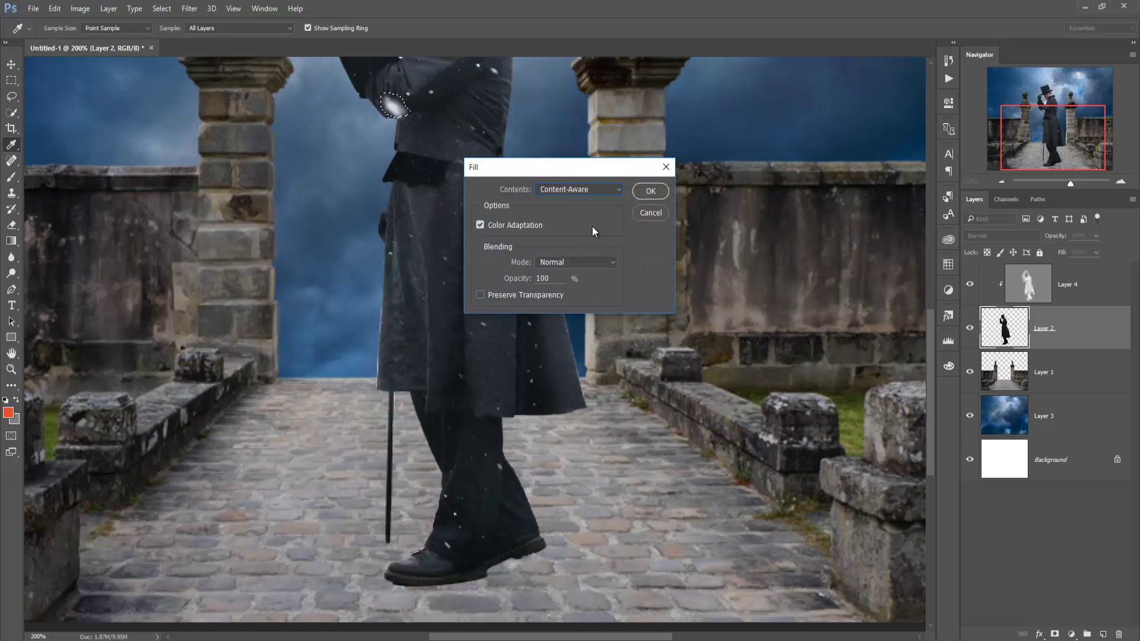
{"action": "left_click", "coordinate": [652, 190]}
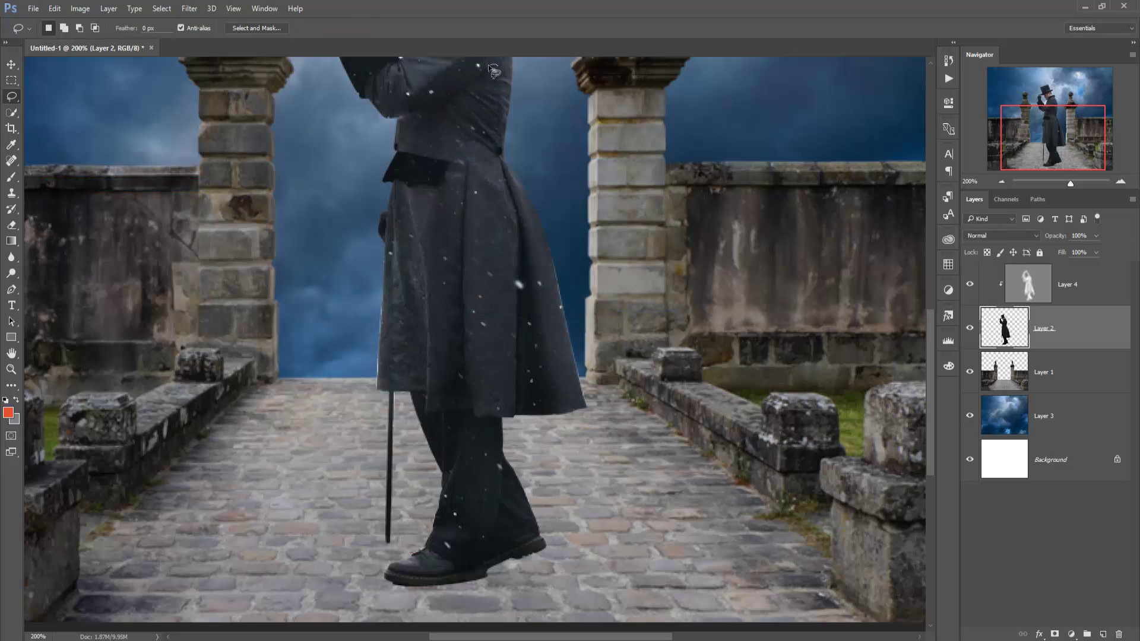
Content-Aware Fill the remaining snow specks on the coat
{"action": "left_click_drag", "start_coordinate": [490, 66], "coordinate": [497, 77]}
{"action": "left_click", "coordinate": [54, 8]}
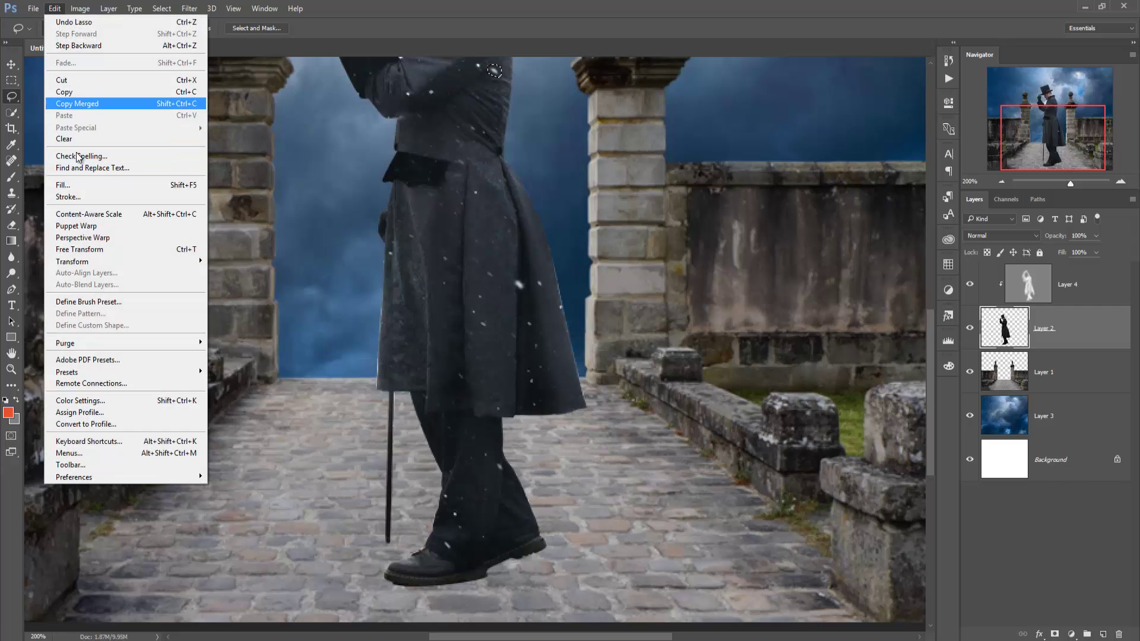
{"action": "left_click", "coordinate": [101, 186]}
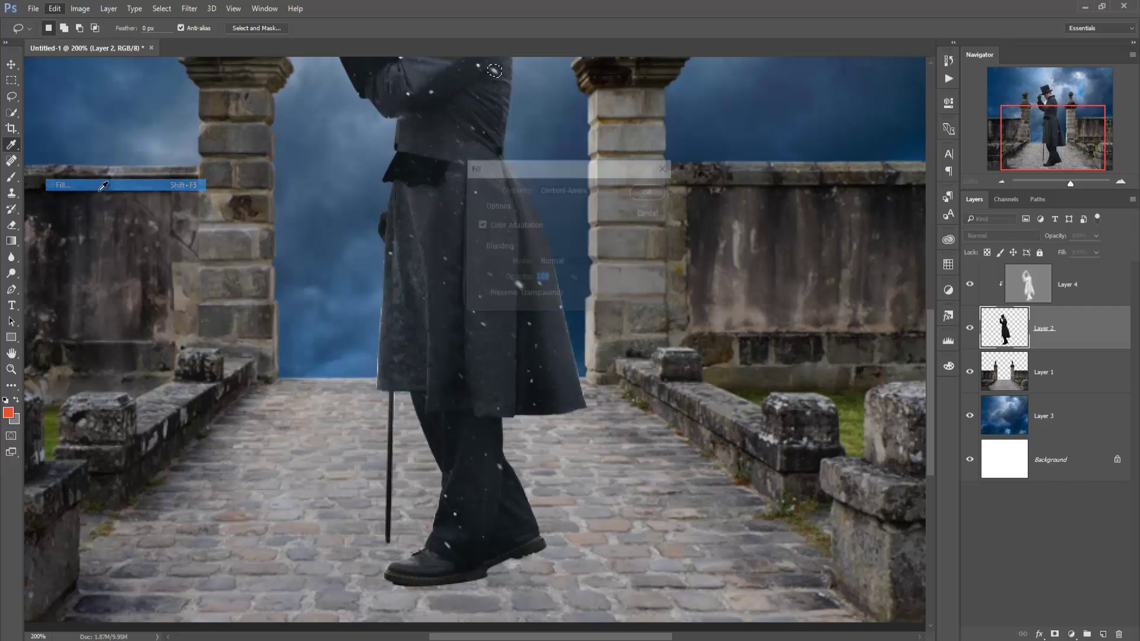
{"action": "left_click", "coordinate": [647, 192]}
{"action": "key", "text": "ctrl+d"}
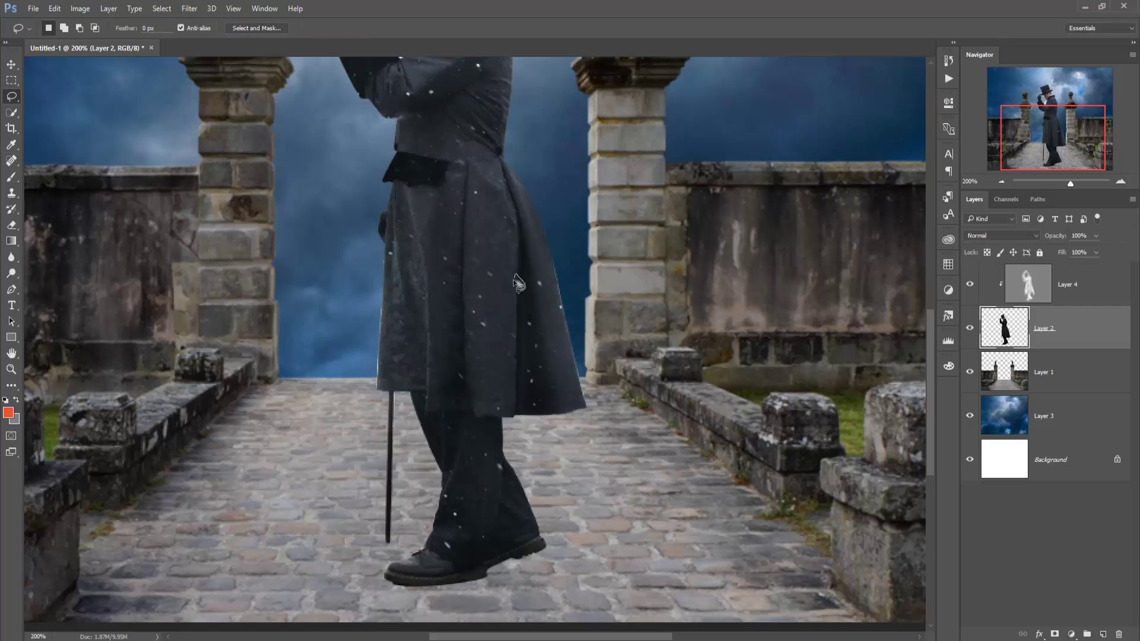
{"action": "left_click", "coordinate": [54, 9]}
{"action": "left_click", "coordinate": [98, 186]}
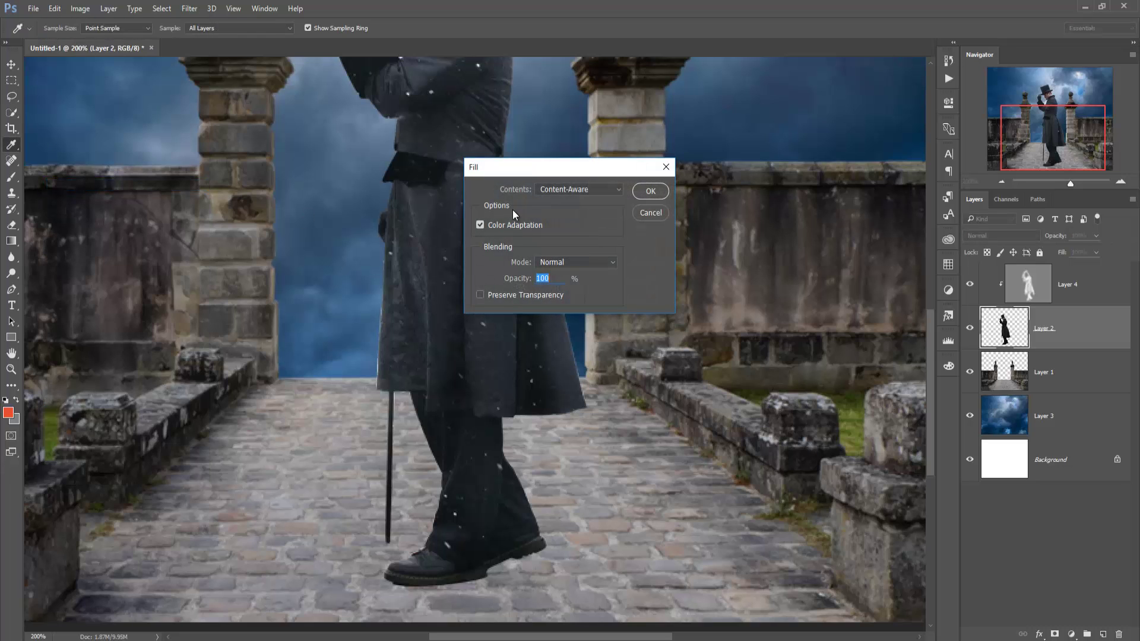
{"action": "left_click", "coordinate": [659, 194]}
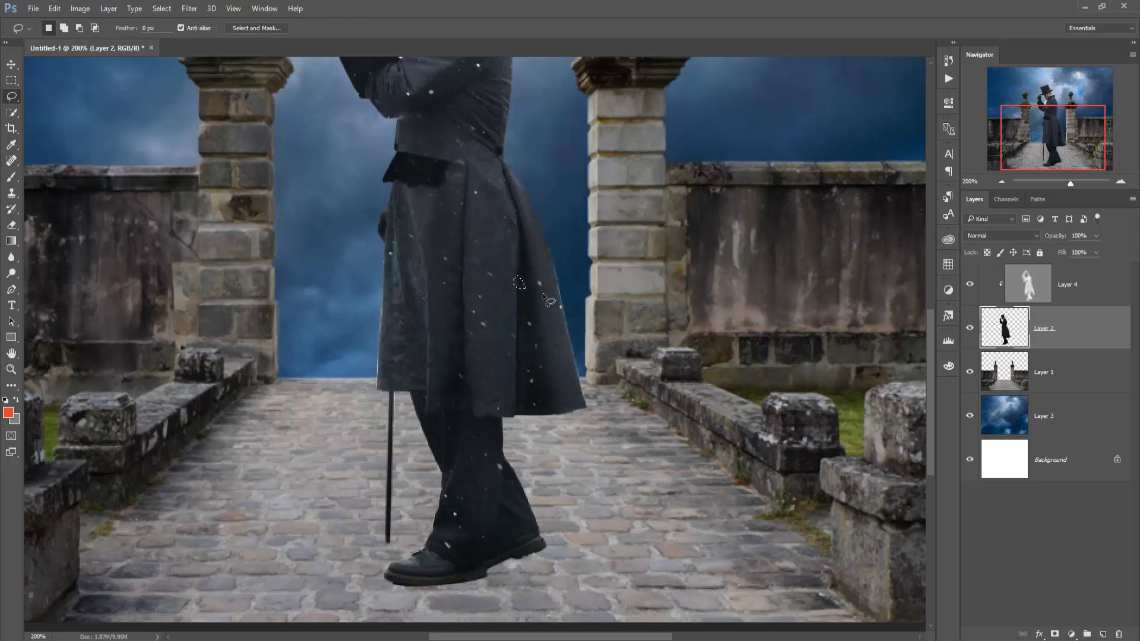
Clear the selection and zoom out to see the whole image
{"action": "left_click_drag", "start_coordinate": [496, 253], "coordinate": [508, 455]}
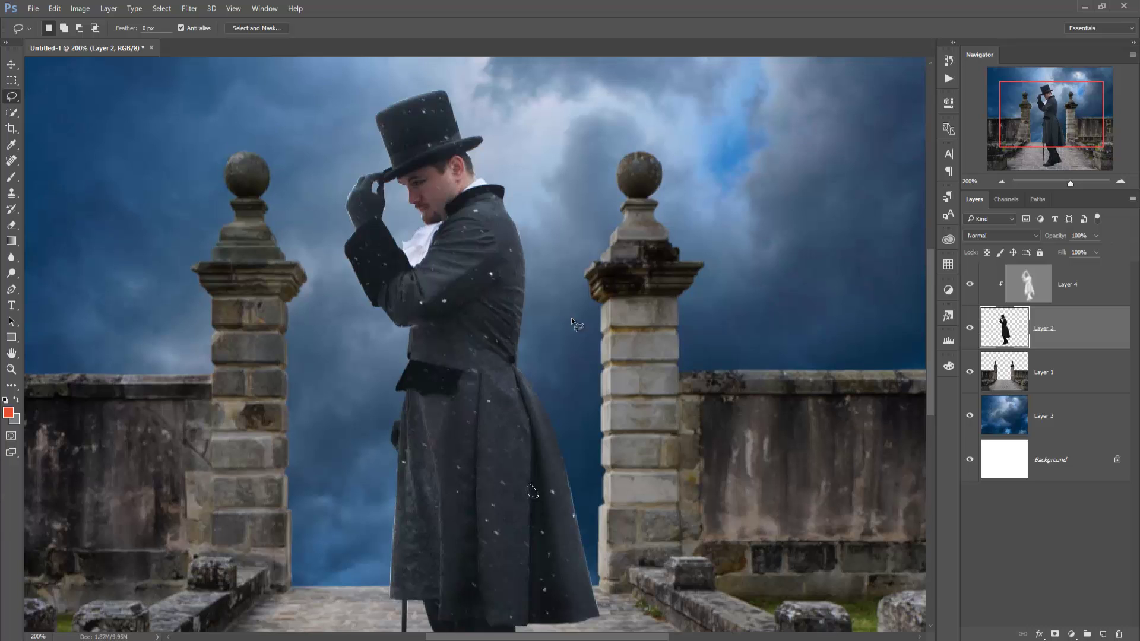
{"action": "left_click", "coordinate": [161, 9]}
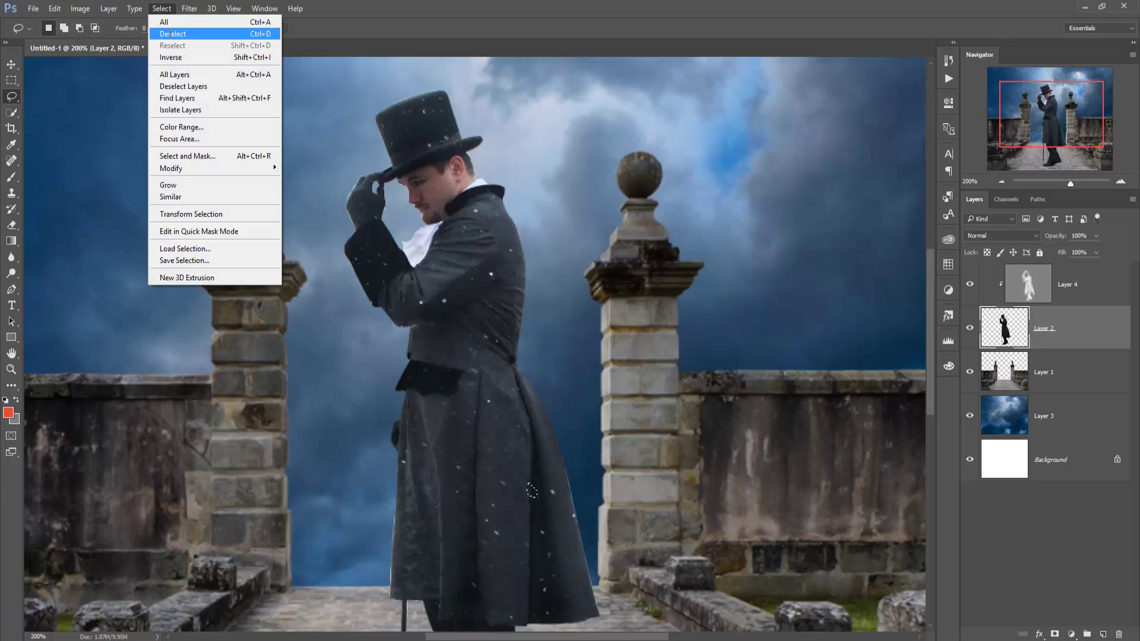
{"action": "left_click", "coordinate": [174, 31]}
{"action": "key", "text": "ctrl+minus"}
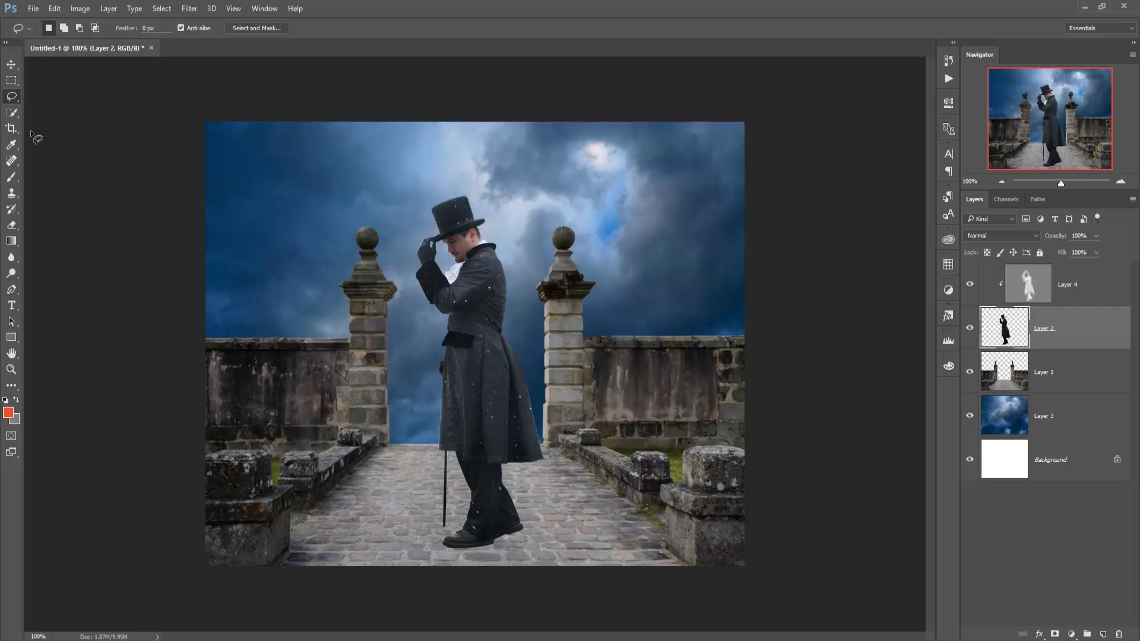
Merge Layer 4 and Layer 2 into a single Layer 4
{"action": "left_click", "coordinate": [11, 65]}
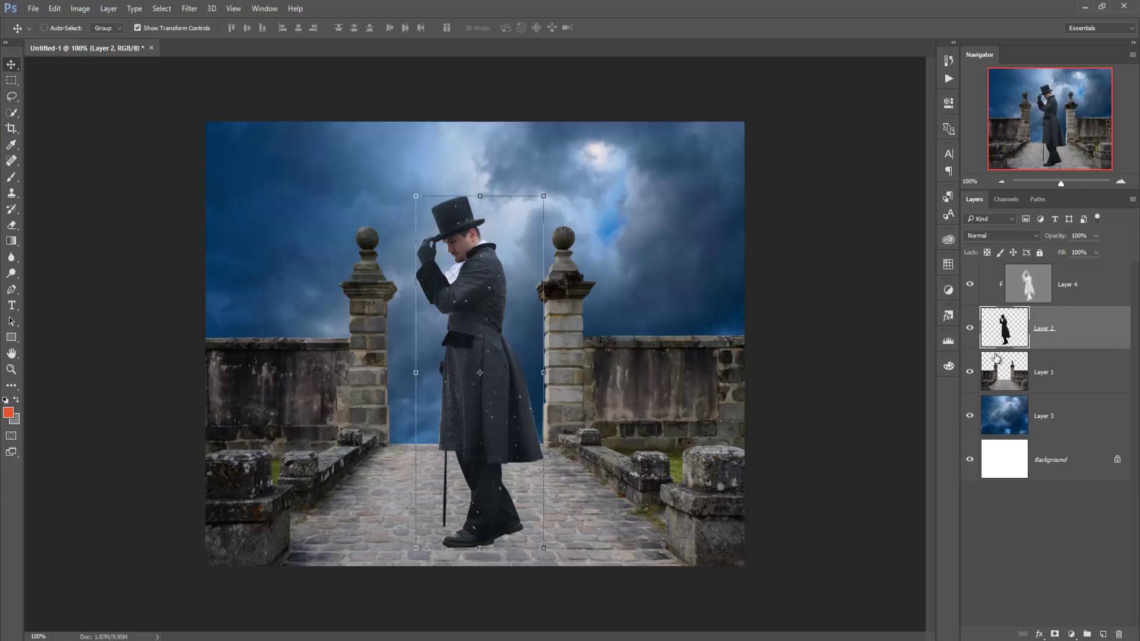
{"action": "left_click", "coordinate": [1068, 284]}
{"action": "left_click", "coordinate": [1087, 324], "text": "shift"}
{"action": "right_click", "coordinate": [1091, 324]}
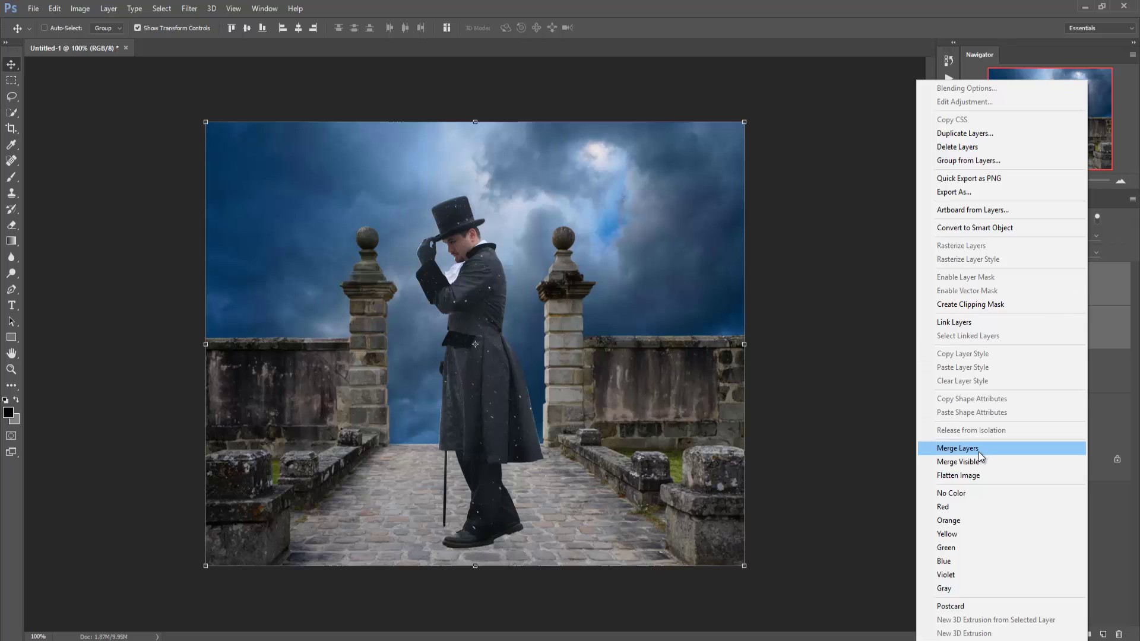
{"action": "left_click", "coordinate": [983, 454]}
Duplicate the merged layer as Layer 4 copy, then free-transform the lower Layer 4
{"action": "right_click", "coordinate": [1067, 292]}
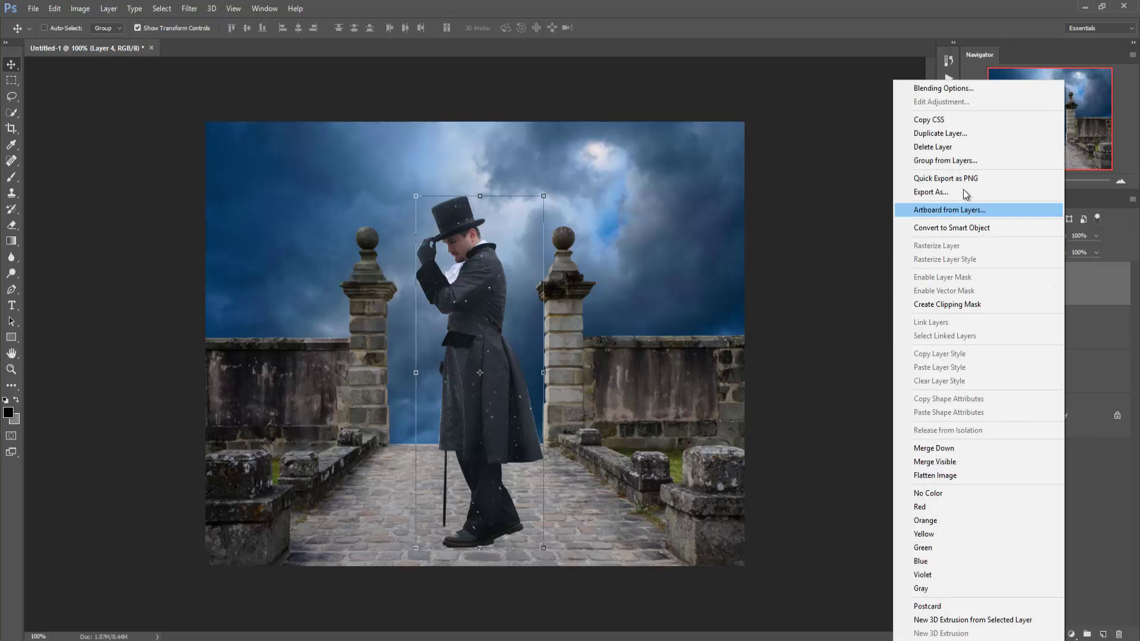
{"action": "left_click", "coordinate": [952, 134]}
{"action": "left_click", "coordinate": [673, 200]}
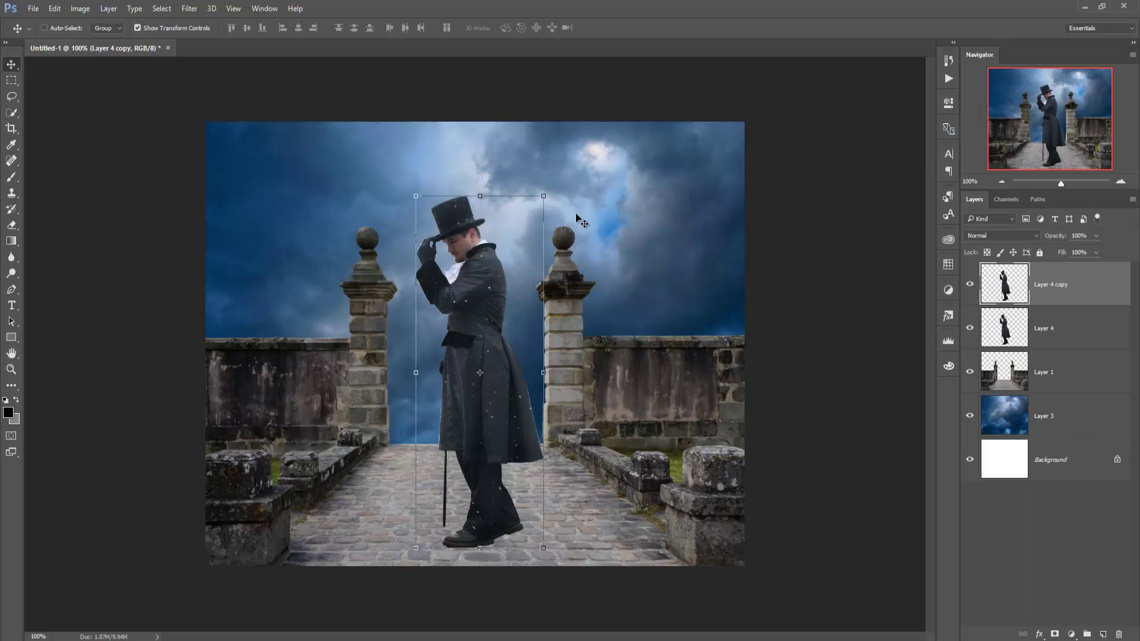
{"action": "left_click", "coordinate": [1080, 331]}
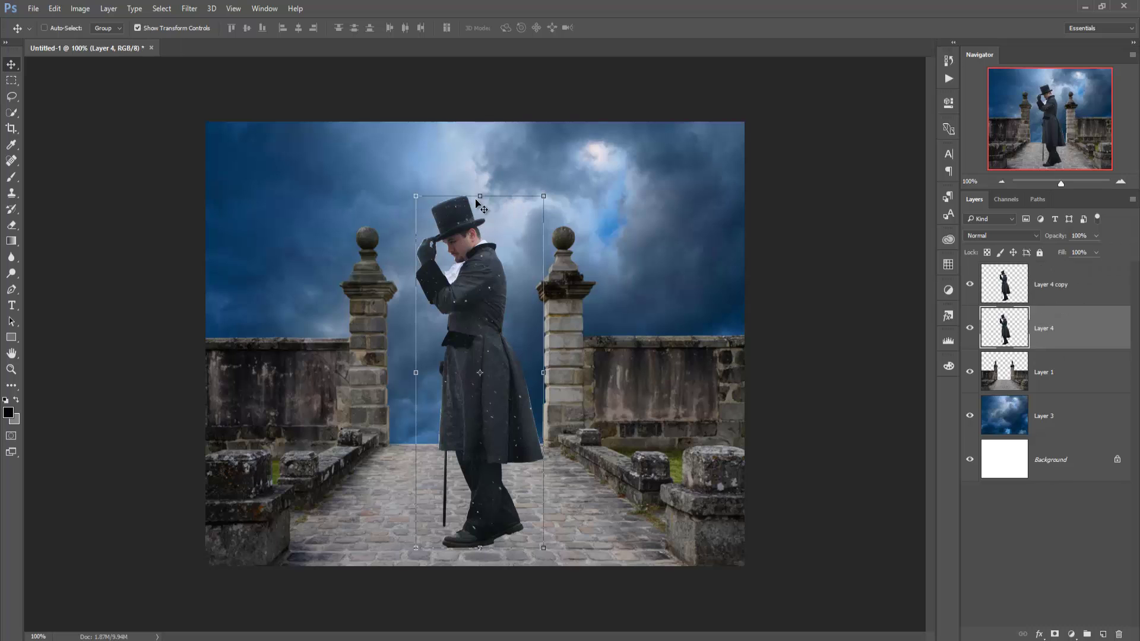
{"action": "key", "text": "ctrl+t"}
Flip Layer 4 upside down under the gentleman's feet, stretch it downward, and commit
{"action": "left_click_drag", "start_coordinate": [480, 196], "coordinate": [480, 640]}
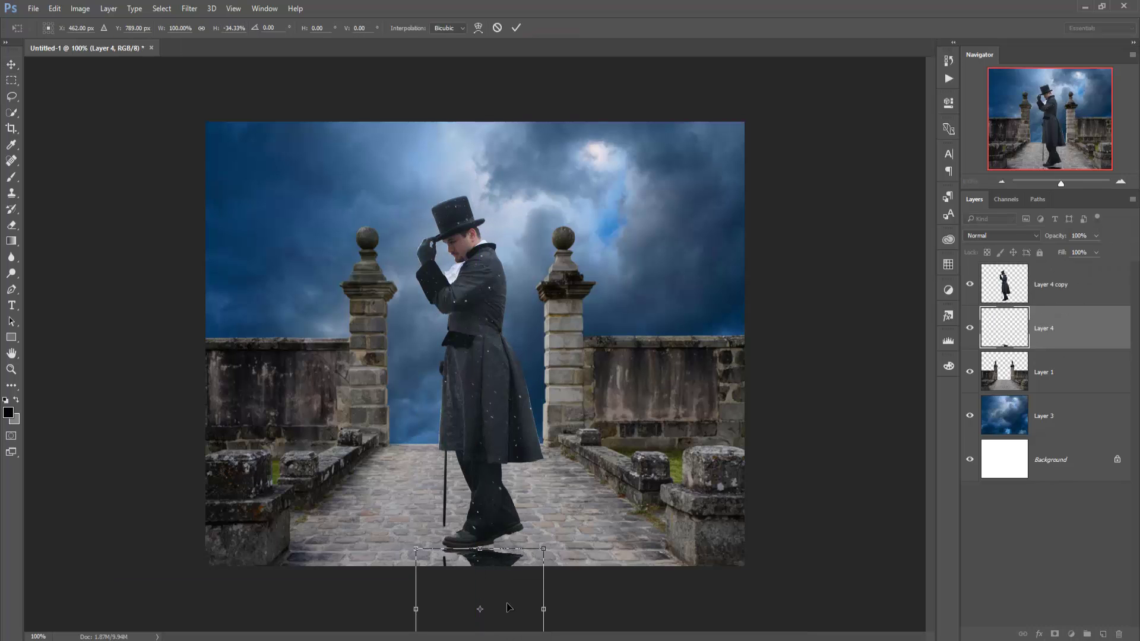
{"action": "left_click_drag", "start_coordinate": [513, 565], "coordinate": [512, 568]}
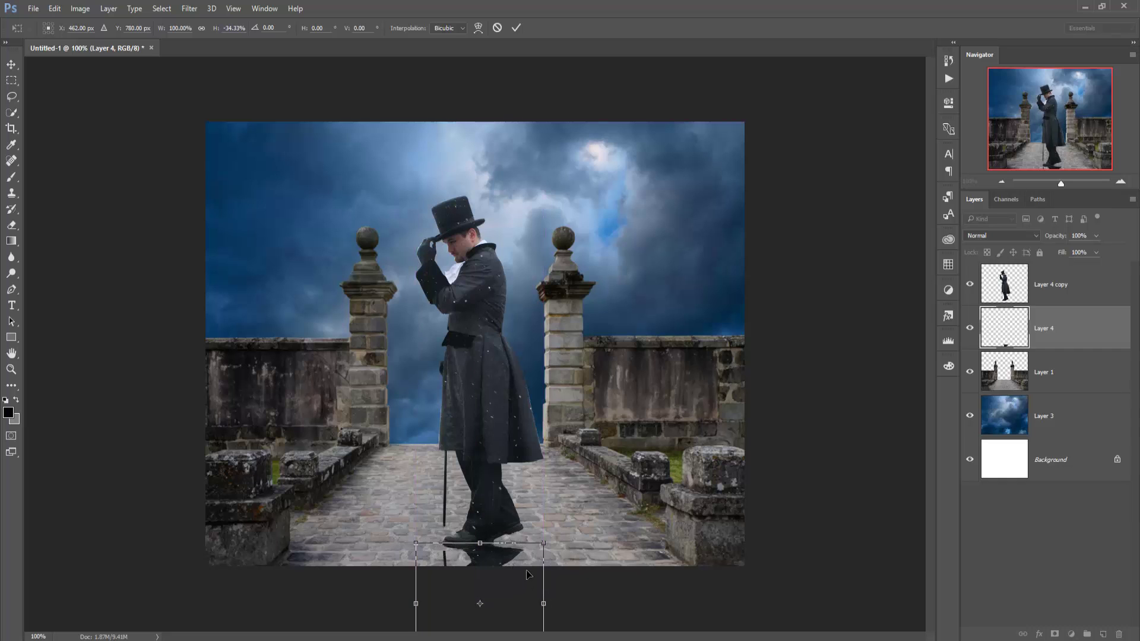
{"action": "key", "text": "ctrl+minus"}
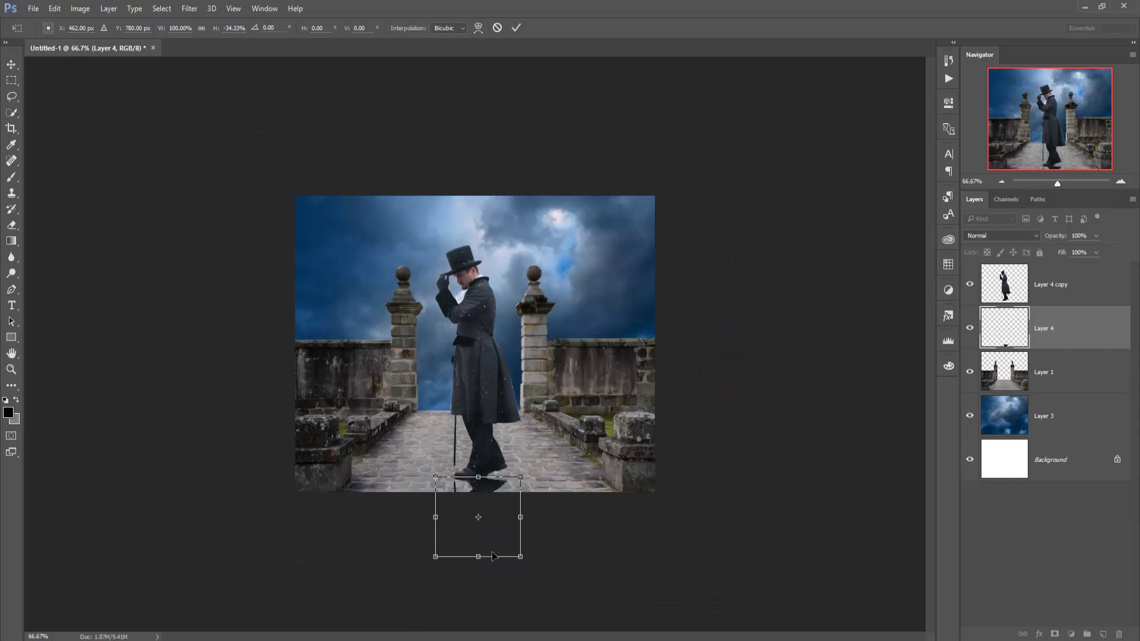
{"action": "left_click_drag", "start_coordinate": [478, 558], "coordinate": [480, 613]}
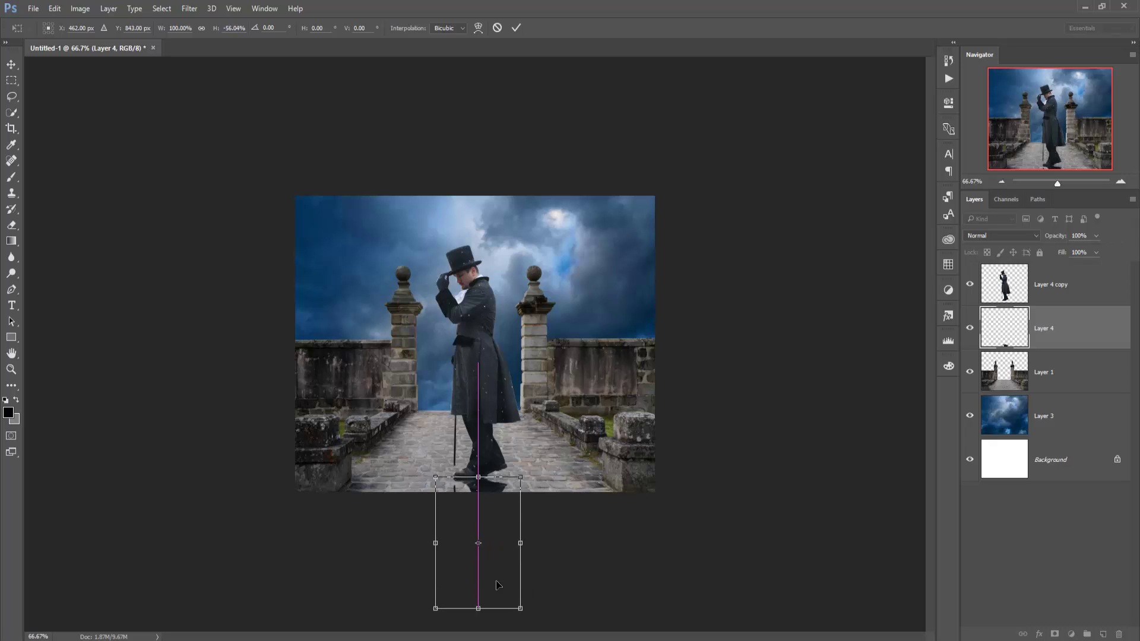
{"action": "left_click_drag", "start_coordinate": [483, 492], "coordinate": [482, 498]}
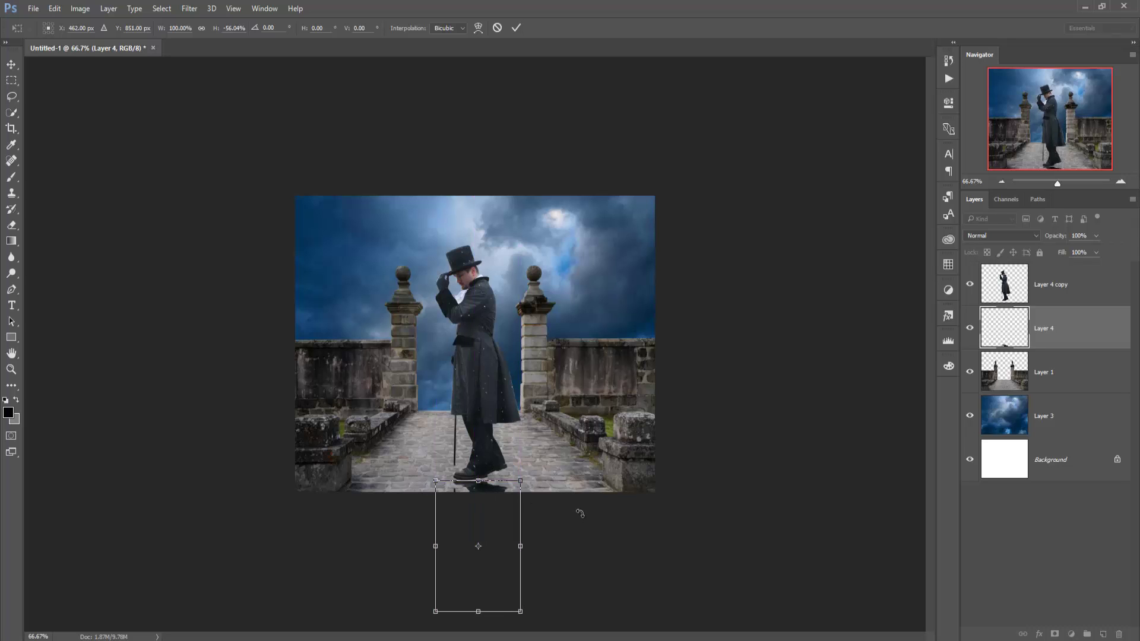
{"action": "key", "text": "Up"}
{"action": "left_click", "coordinate": [516, 27]}
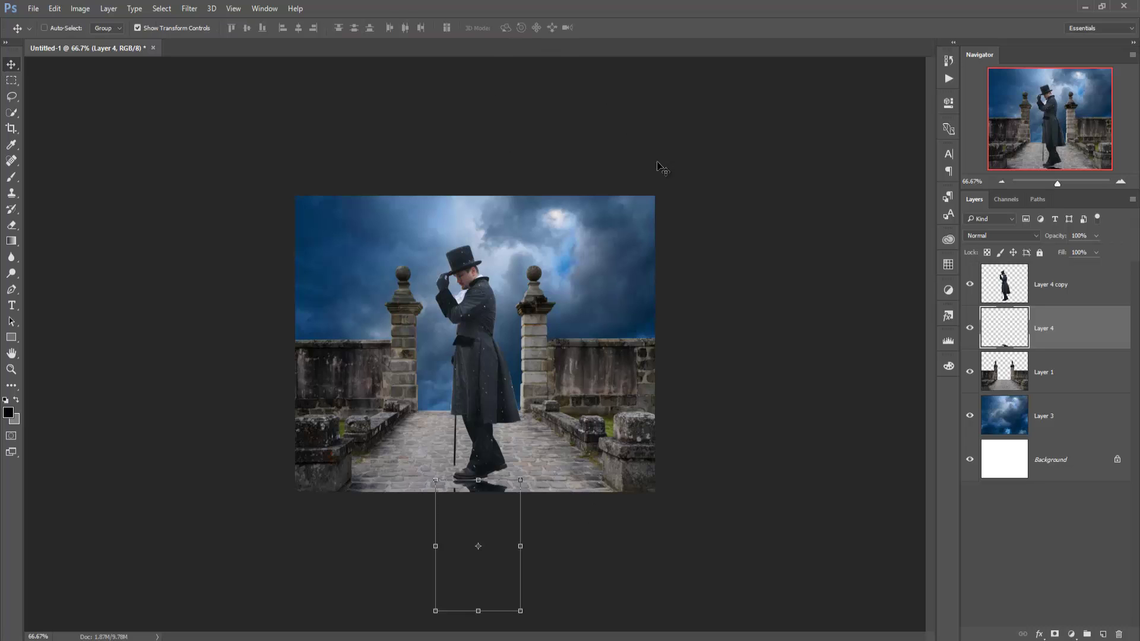
Give Layer 4 a dark Color Overlay and lower its opacity to 76%
{"action": "left_click", "coordinate": [1040, 634]}
{"action": "left_click", "coordinate": [1035, 572]}
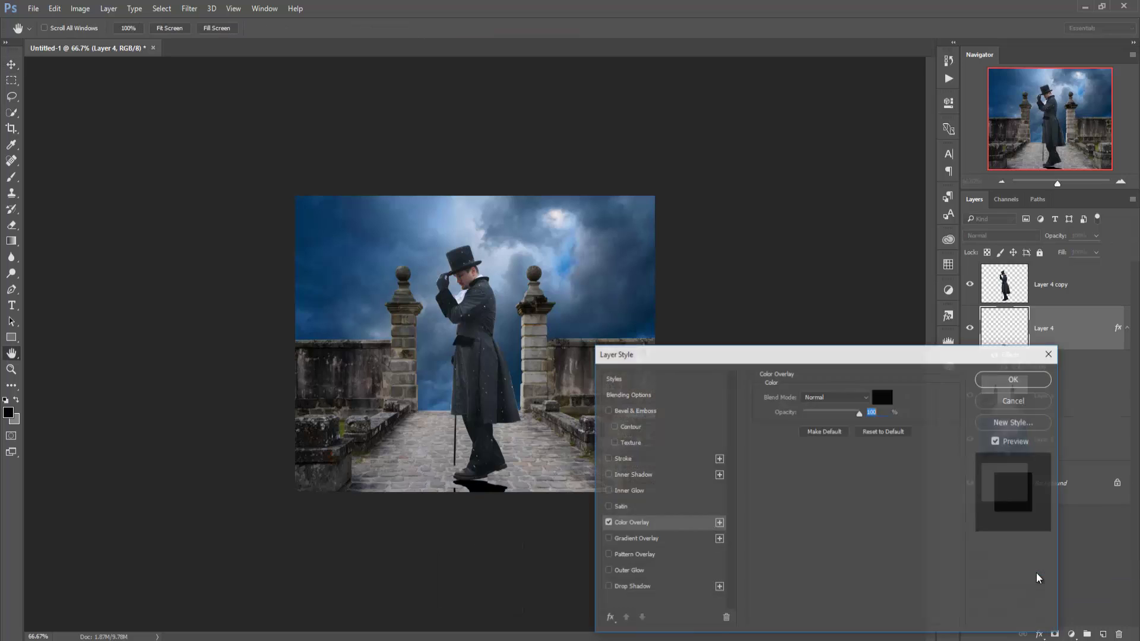
{"action": "left_click", "coordinate": [1015, 378]}
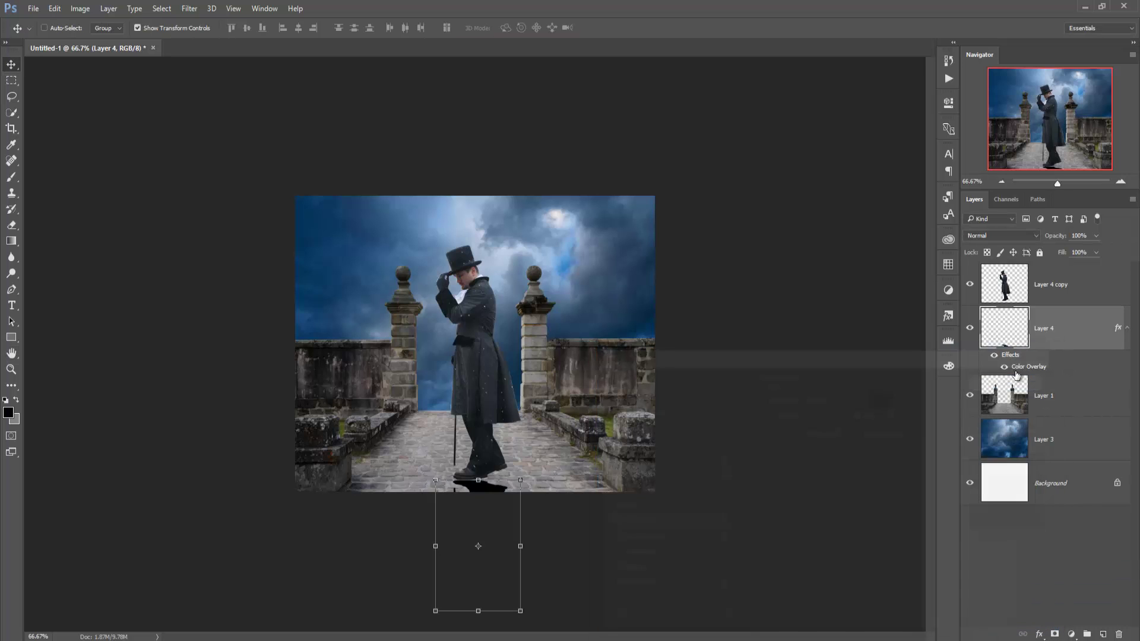
{"action": "left_click", "coordinate": [1096, 235]}
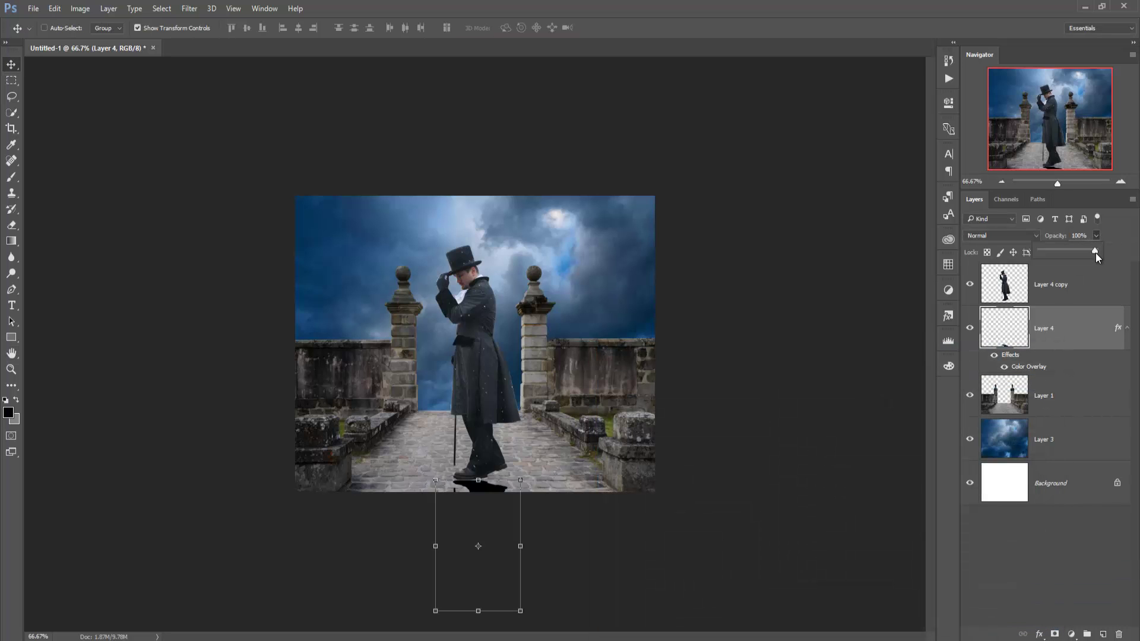
{"action": "left_click_drag", "start_coordinate": [1095, 253], "coordinate": [1082, 259]}
Adjust the reflection's height, nudge it up three pixels to meet the shoes, and apply
{"action": "left_click_drag", "start_coordinate": [478, 480], "coordinate": [483, 471]}
{"action": "key", "text": "Up"}
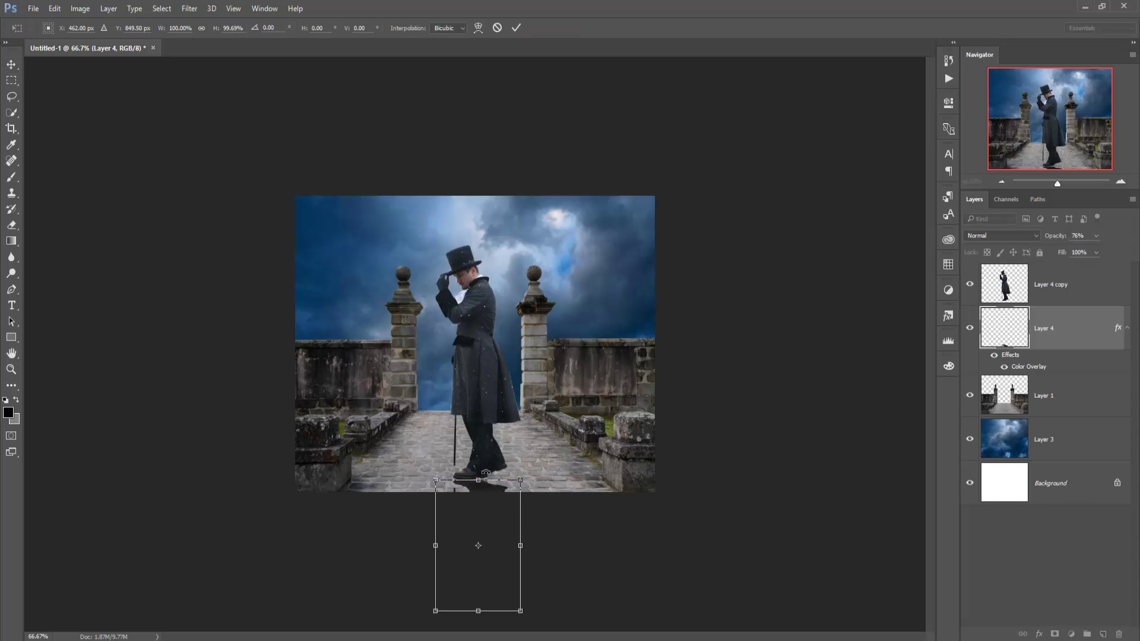
{"action": "key", "text": "Up"}
{"action": "key", "text": "Up"}
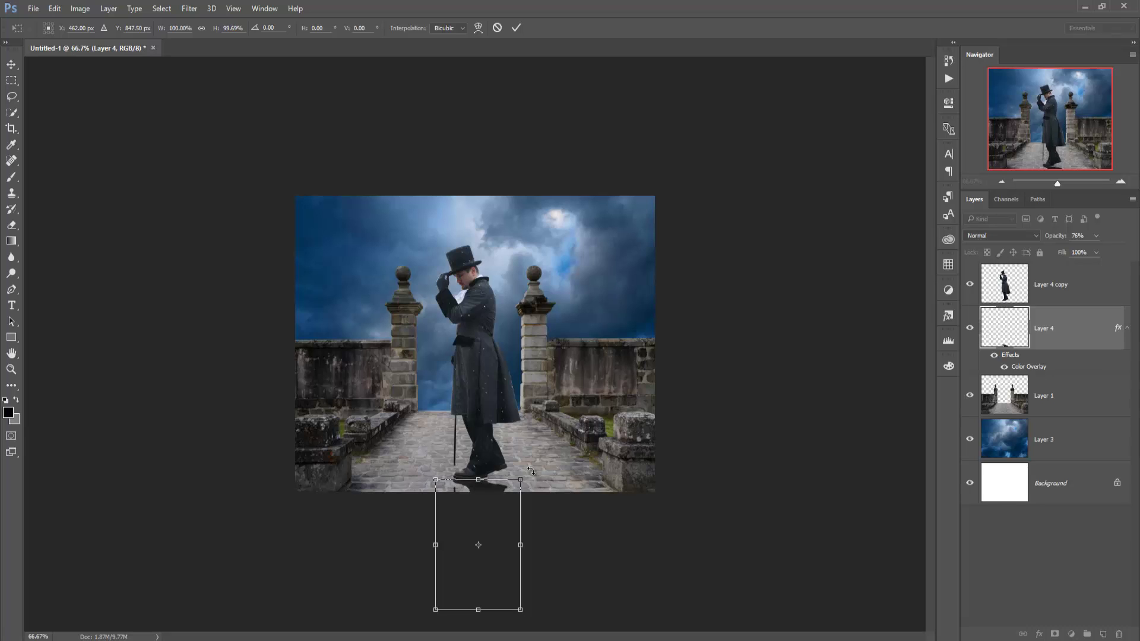
{"action": "key", "text": "Up"}
{"action": "key", "text": "Up"}
{"action": "key", "text": "Up"}
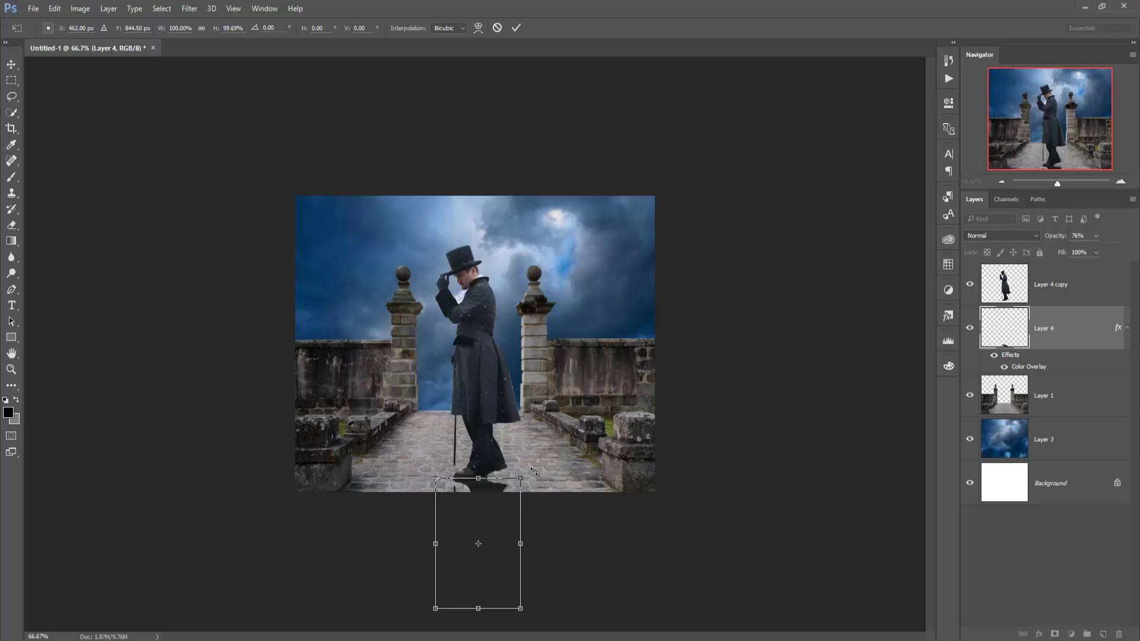
{"action": "left_click", "coordinate": [516, 28]}
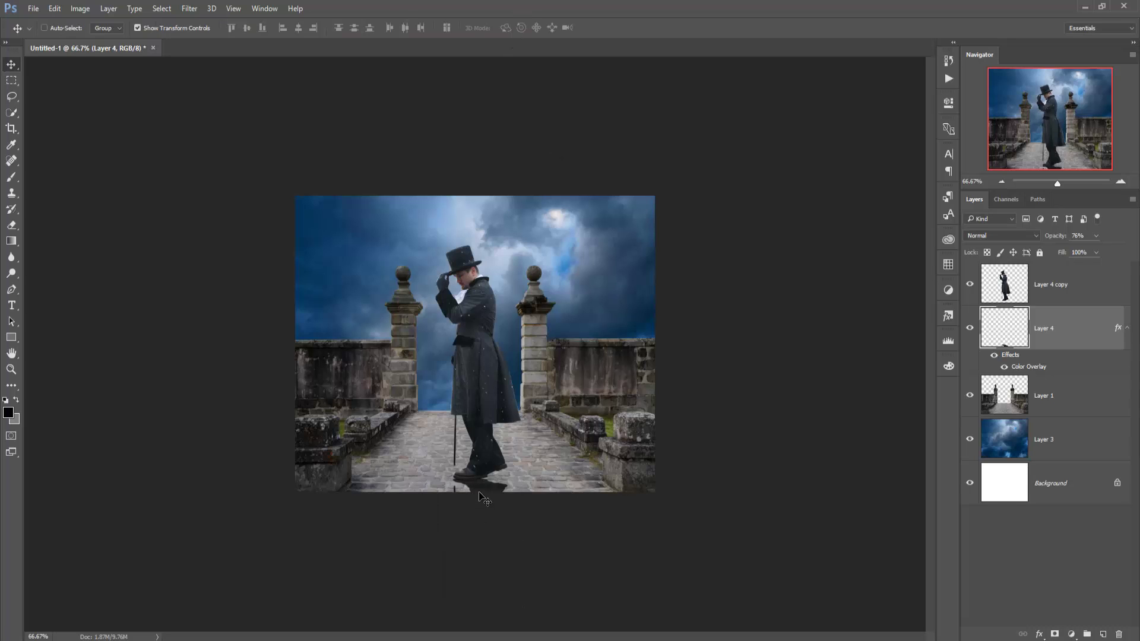
Hide transform controls and brush a size-30 dark shadow under the shoes on new Layer 5
{"action": "left_click", "coordinate": [137, 28]}
{"action": "left_click", "coordinate": [12, 177]}
{"action": "left_click", "coordinate": [1104, 634]}
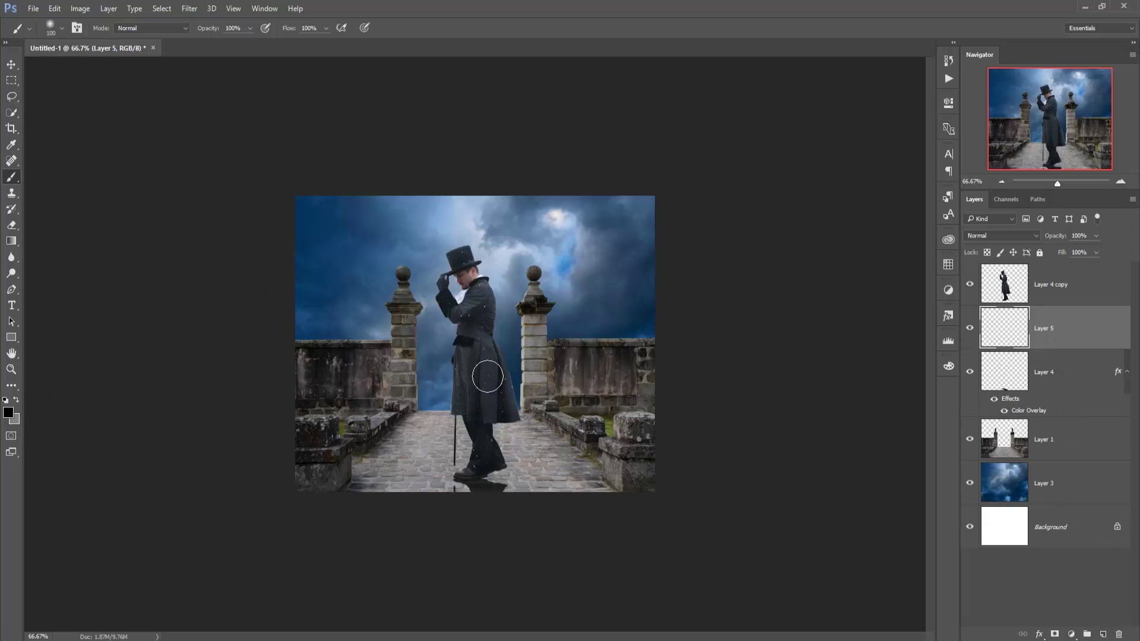
{"action": "key", "text": "bracketleft"}
{"action": "key", "text": "bracketleft"}
{"action": "key", "text": "bracketleft"}
{"action": "key", "text": "bracketleft"}
{"action": "key", "text": "bracketleft"}
{"action": "key", "text": "bracketleft"}
{"action": "key", "text": "bracketleft"}
{"action": "left_click_drag", "start_coordinate": [480, 479], "coordinate": [457, 479]}
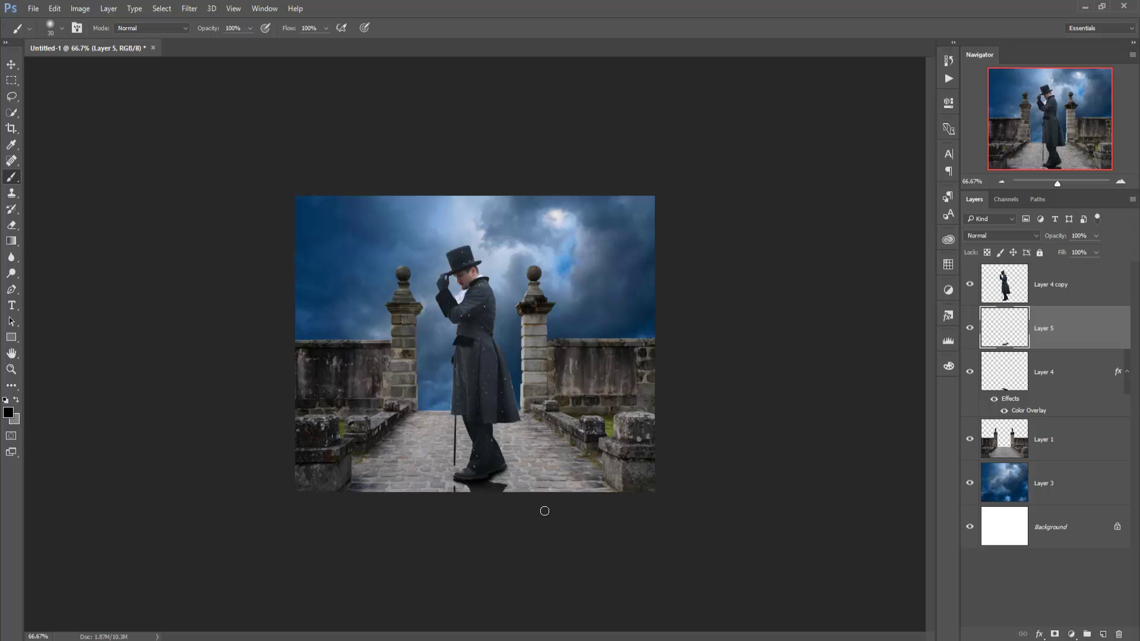
Lower Layer 5's opacity to 85%
{"action": "left_click", "coordinate": [11, 64]}
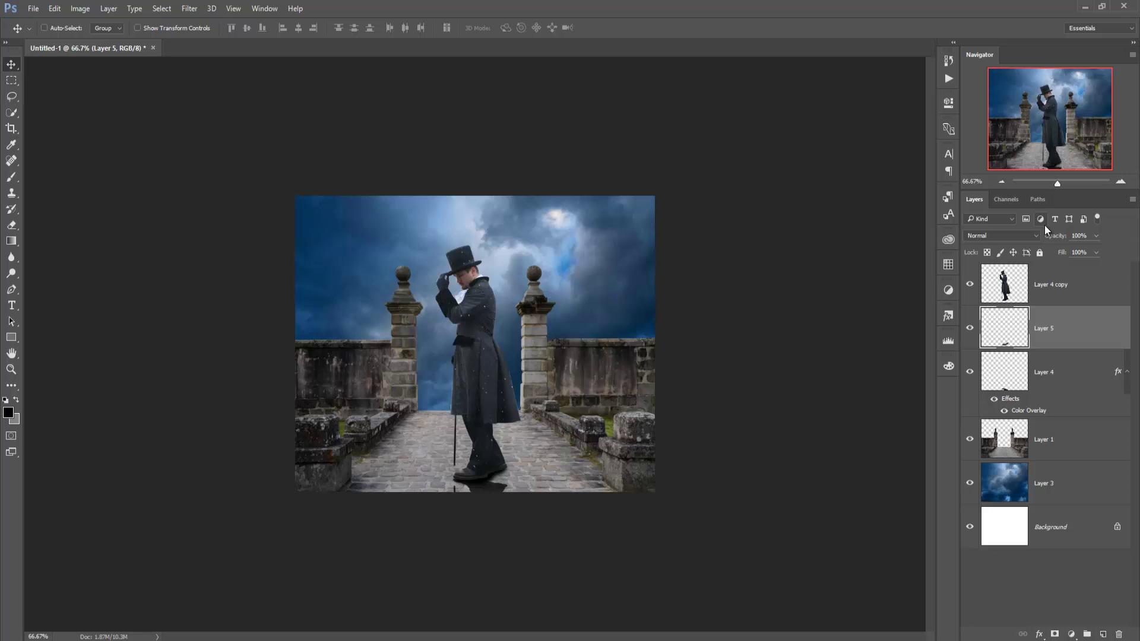
{"action": "left_click", "coordinate": [1095, 237]}
{"action": "left_click_drag", "start_coordinate": [1087, 250], "coordinate": [1086, 251]}
{"action": "left_click", "coordinate": [6, 52]}
{"action": "left_click", "coordinate": [1108, 291]}
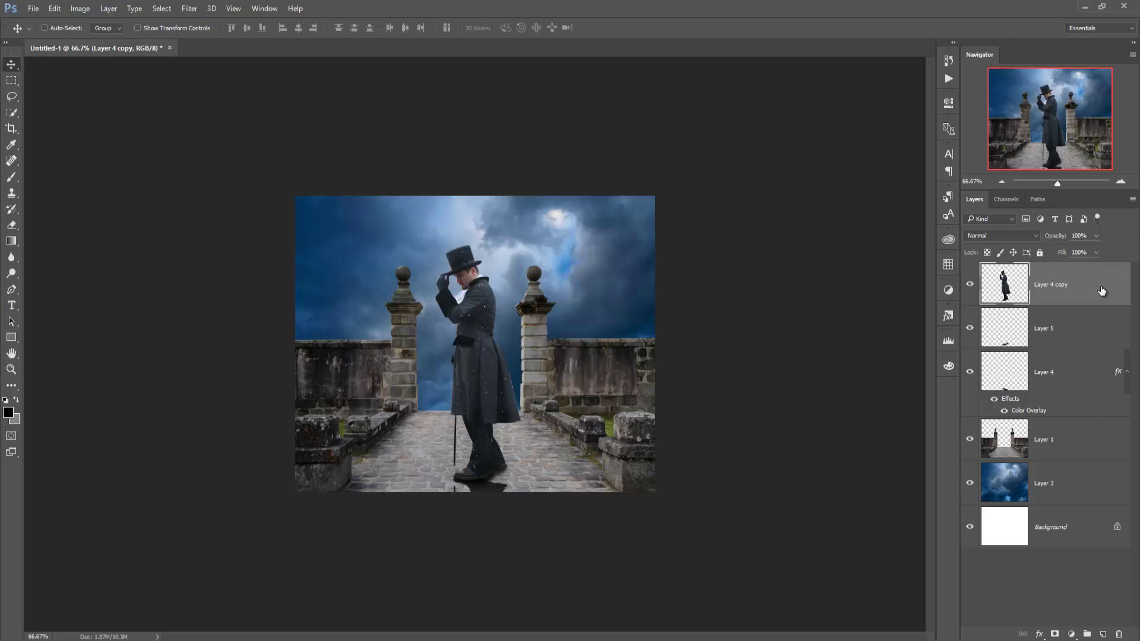
Apply Nik Viveza 2 to Layer 4 copy with Structure raised to about 83%
{"action": "left_click", "coordinate": [189, 9]}
{"action": "mouse_move", "coordinate": [211, 268]}
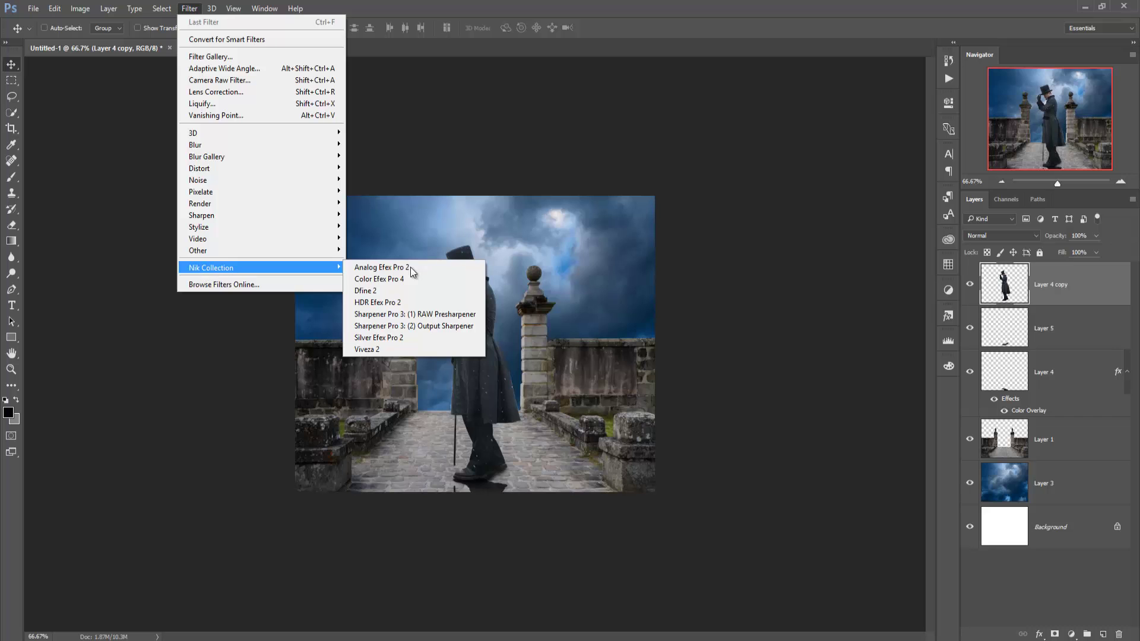
{"action": "left_click", "coordinate": [422, 351]}
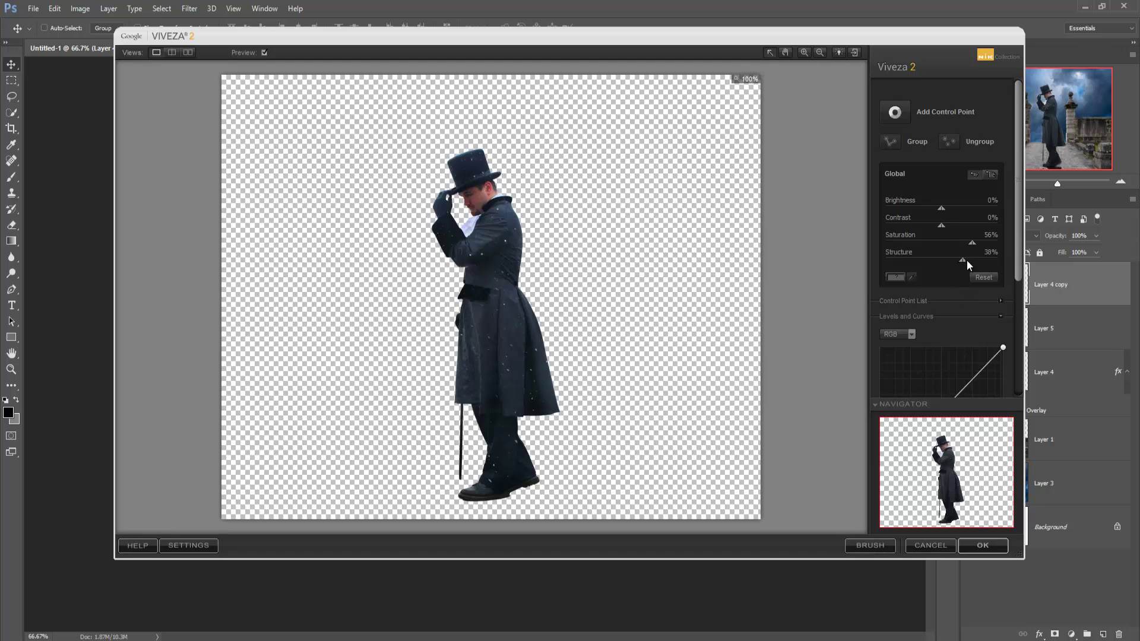
{"action": "mouse_move", "coordinate": [968, 260]}
{"action": "left_mouse_down"}
{"action": "mouse_move", "coordinate": [1004, 260]}
{"action": "mouse_move", "coordinate": [988, 262]}
{"action": "left_mouse_up"}
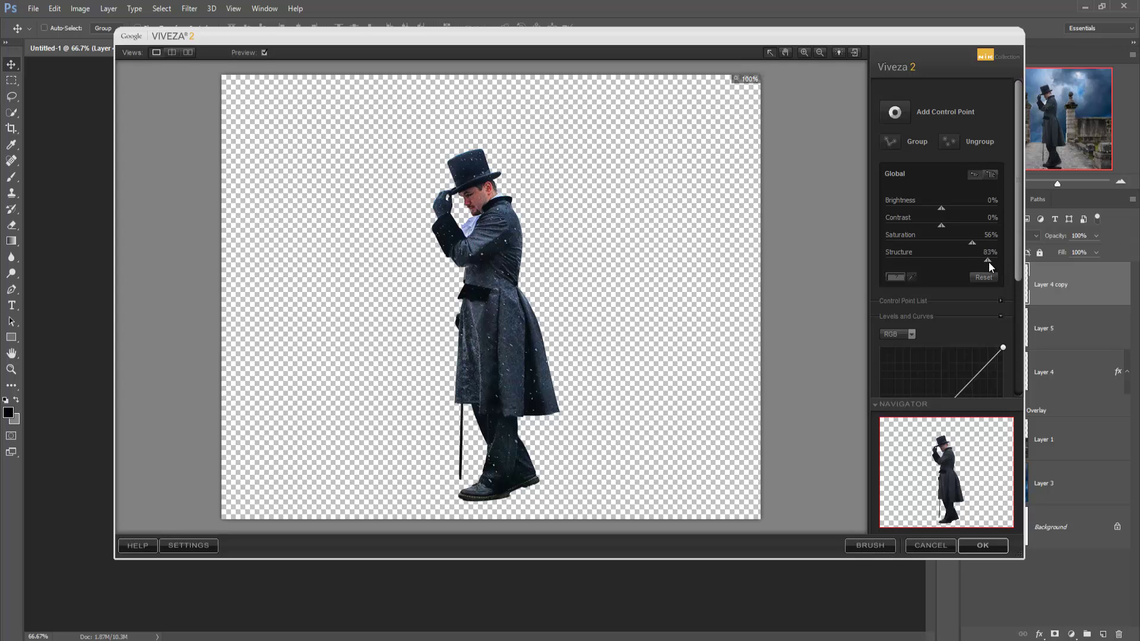
{"action": "left_click", "coordinate": [983, 547]}
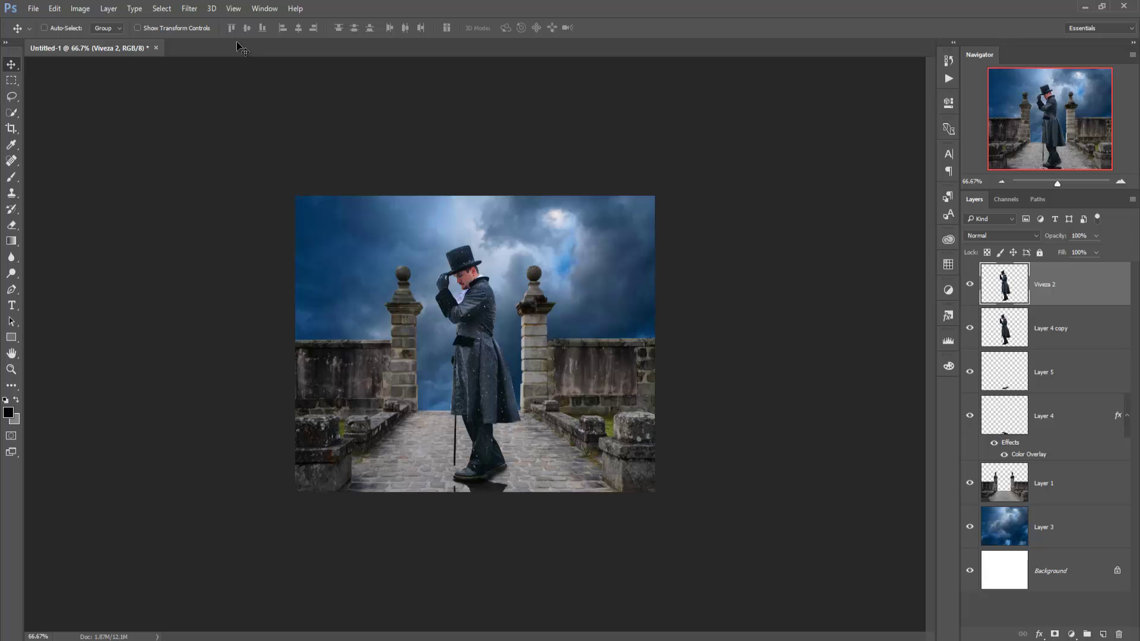
Apply Camera Raw to Viveza 2: Temperature -11, Clarity +20, highlights hue 186, saturation 8
{"action": "key", "text": "ctrl+shift+a"}
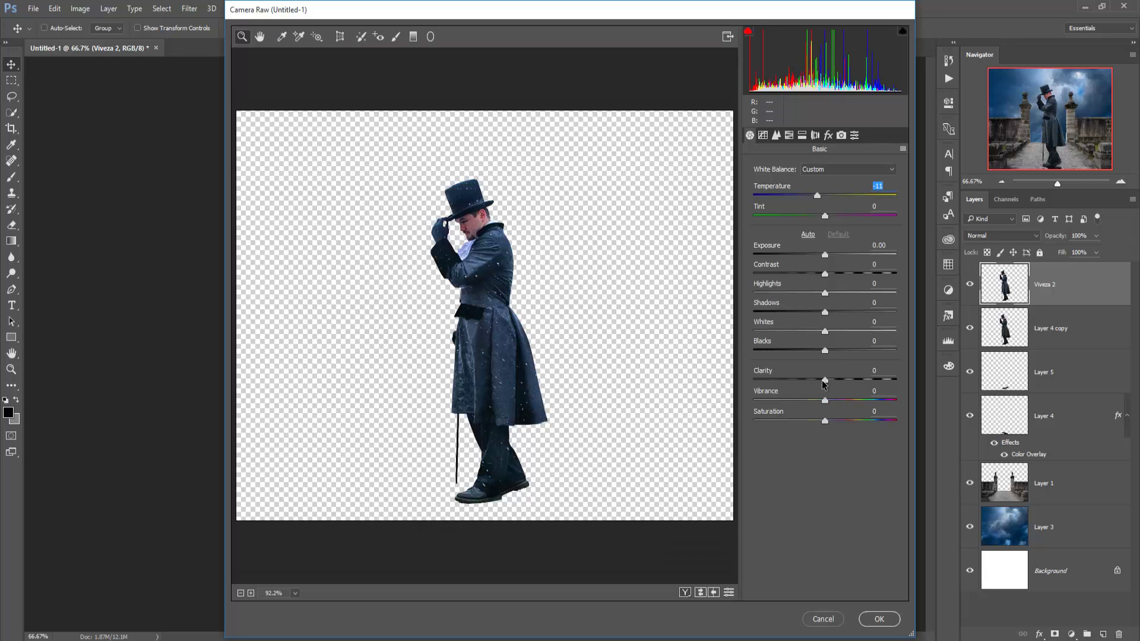
{"action": "left_click_drag", "start_coordinate": [824, 380], "coordinate": [839, 383]}
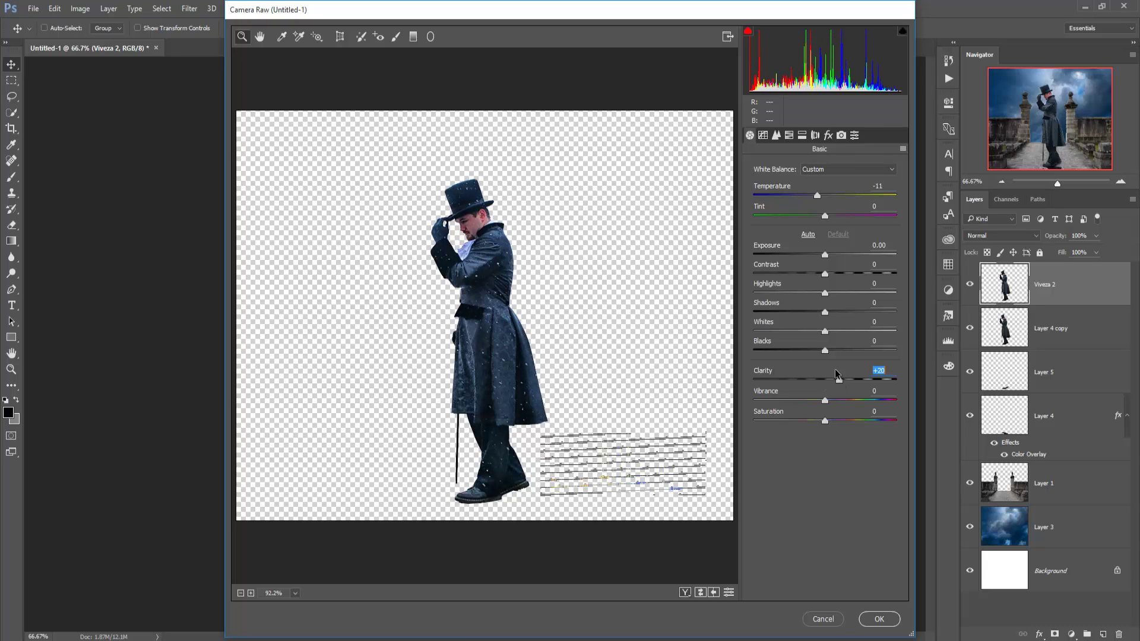
{"action": "left_click", "coordinate": [802, 135]}
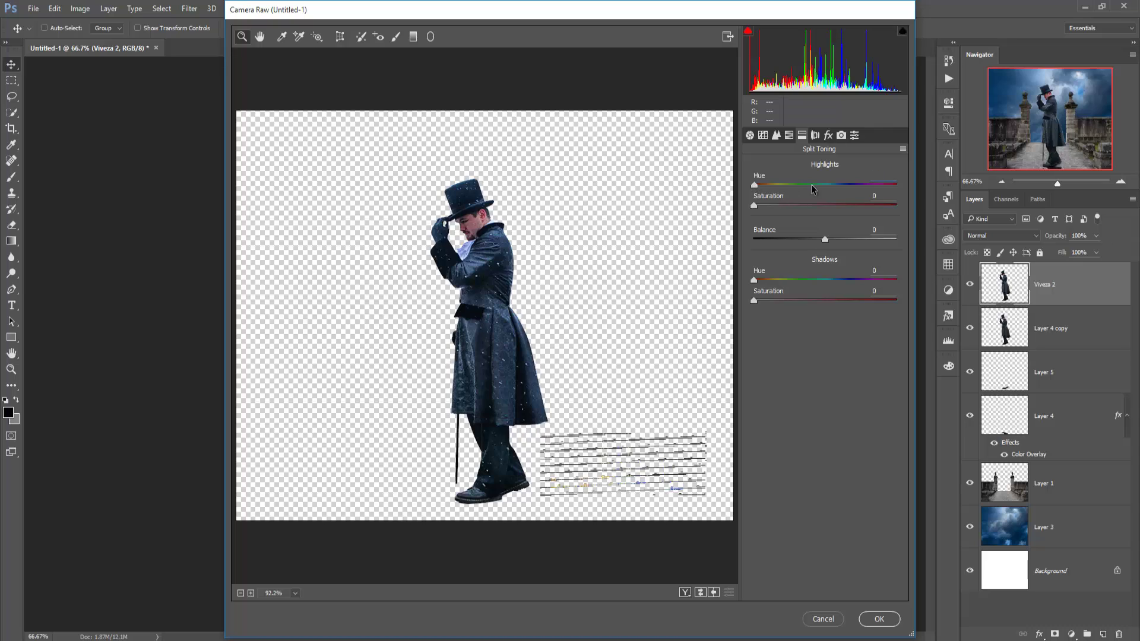
{"action": "left_click_drag", "start_coordinate": [754, 185], "coordinate": [827, 185]}
{"action": "left_click_drag", "start_coordinate": [753, 206], "coordinate": [765, 206]}
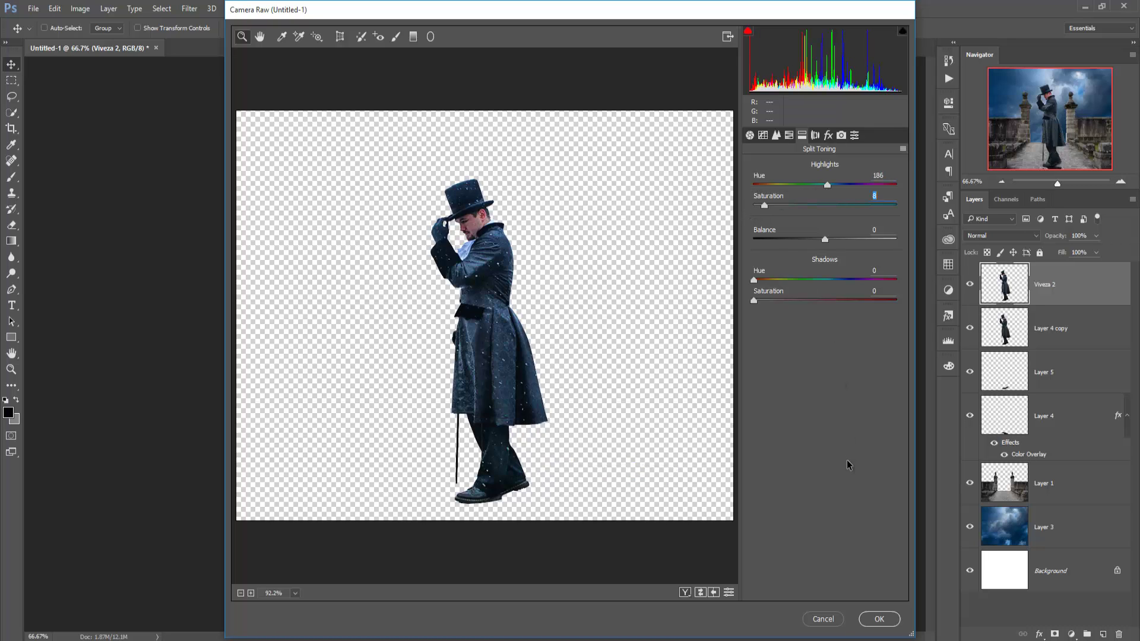
{"action": "left_click", "coordinate": [873, 618]}
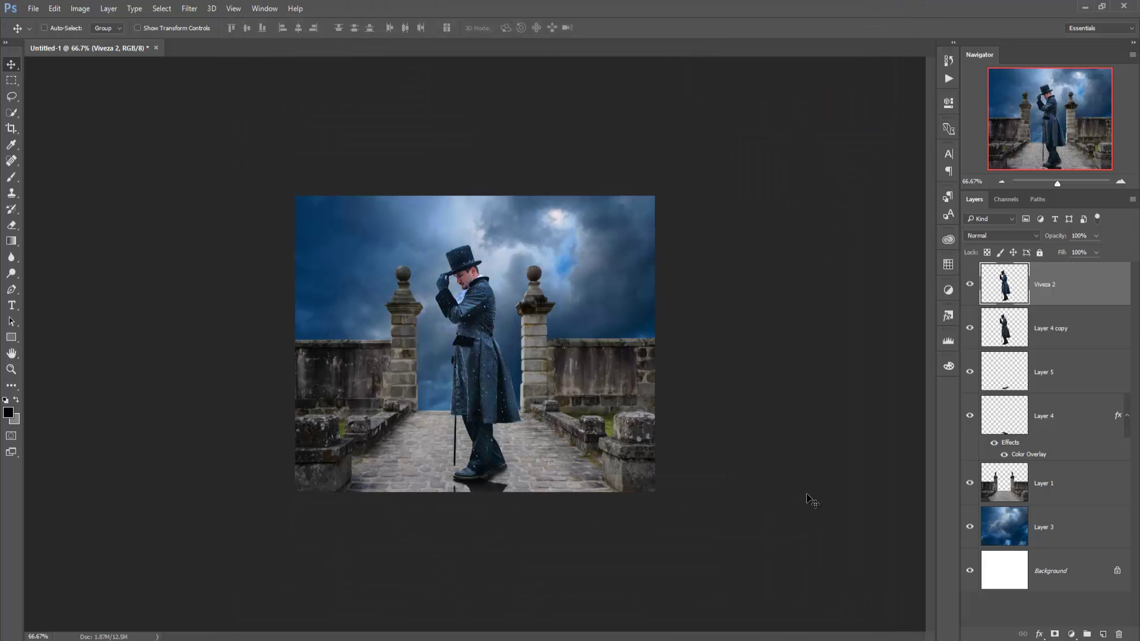
Clip a Color Balance to gateway Layer 1 with midtones Cyan/Red -24 and Yellow/Blue +36
{"action": "left_click", "coordinate": [1050, 482]}
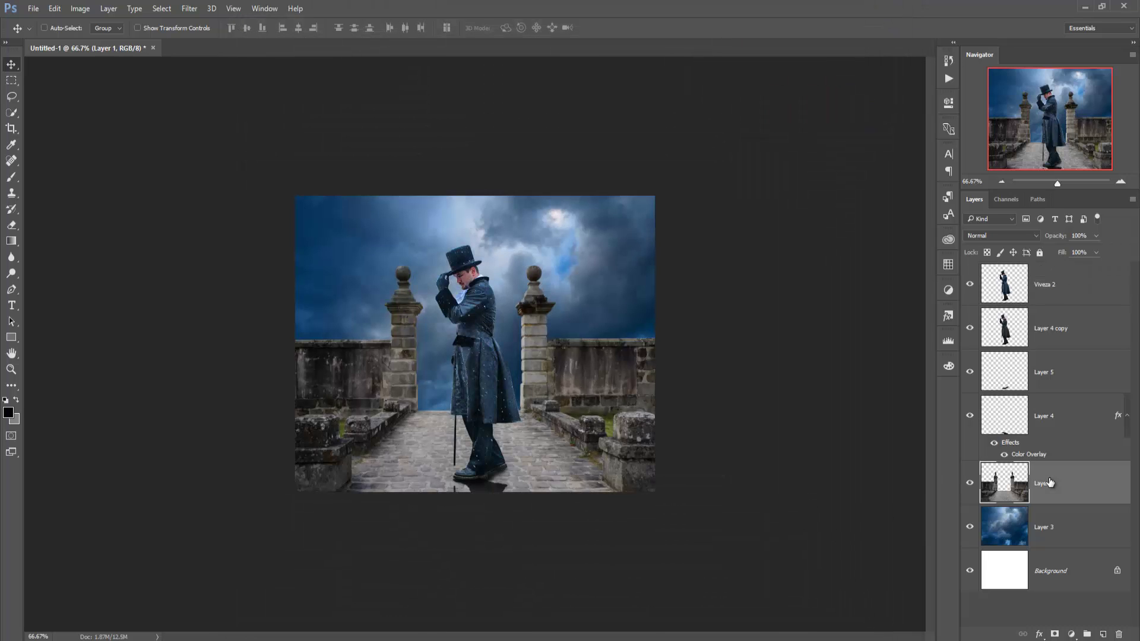
{"action": "left_click", "coordinate": [1072, 634]}
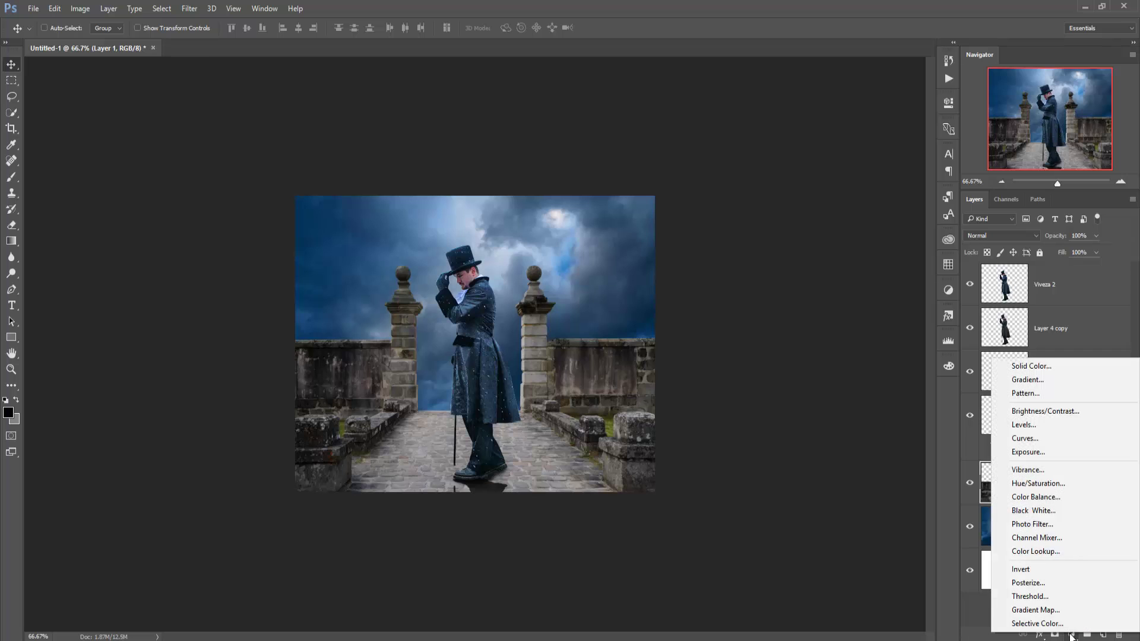
{"action": "left_click", "coordinate": [1054, 496]}
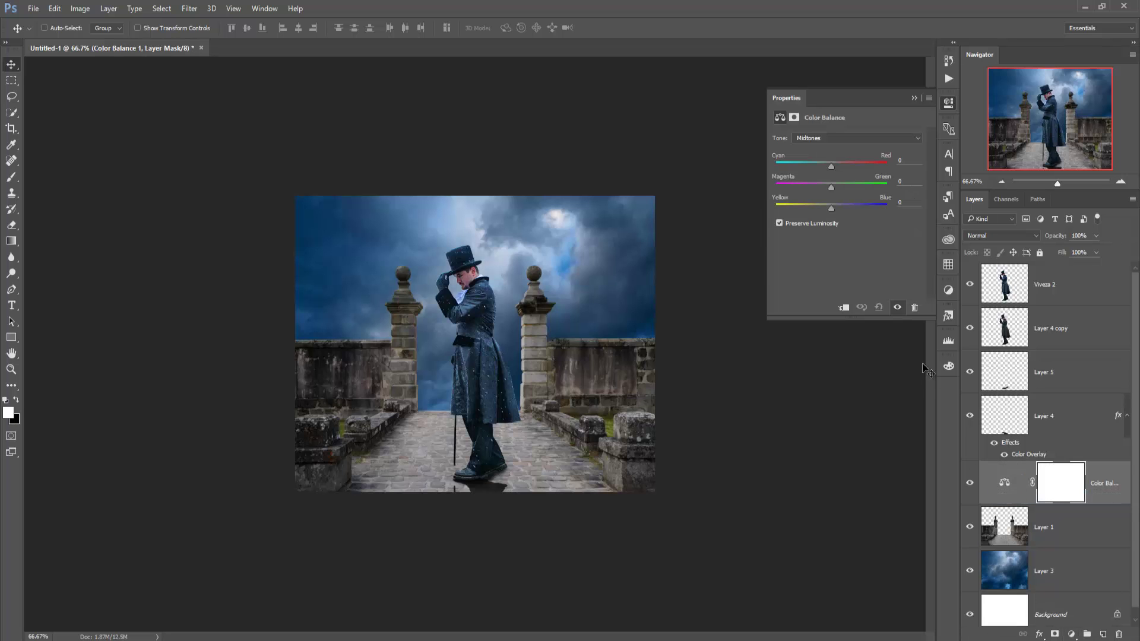
{"action": "left_click_drag", "start_coordinate": [831, 165], "coordinate": [827, 165]}
{"action": "left_click", "coordinate": [843, 308]}
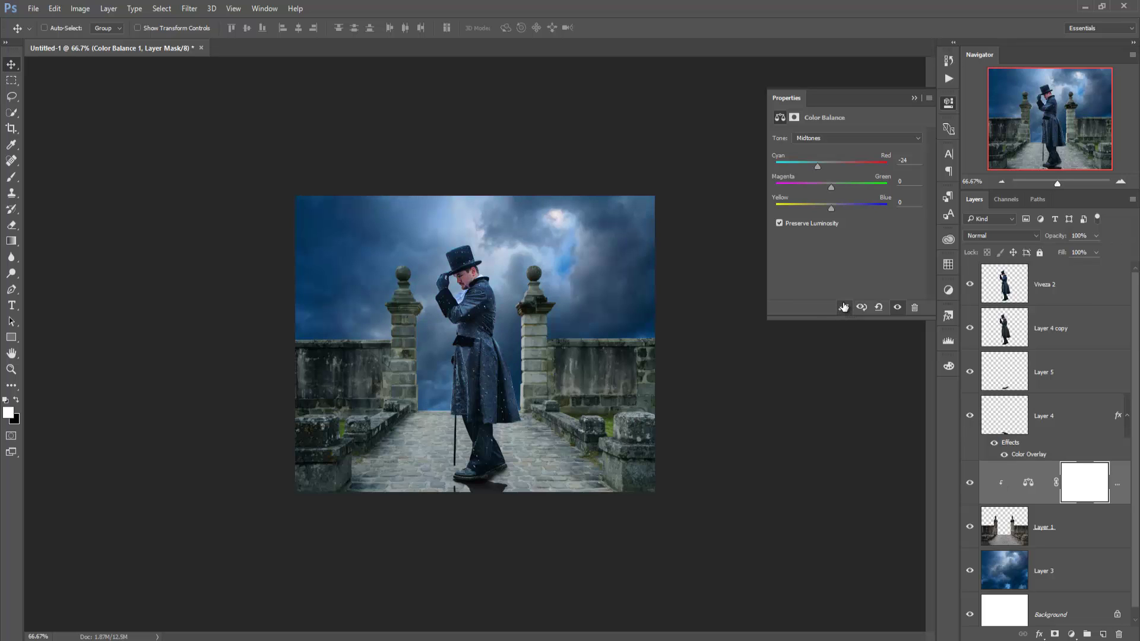
{"action": "left_click_drag", "start_coordinate": [832, 208], "coordinate": [843, 208]}
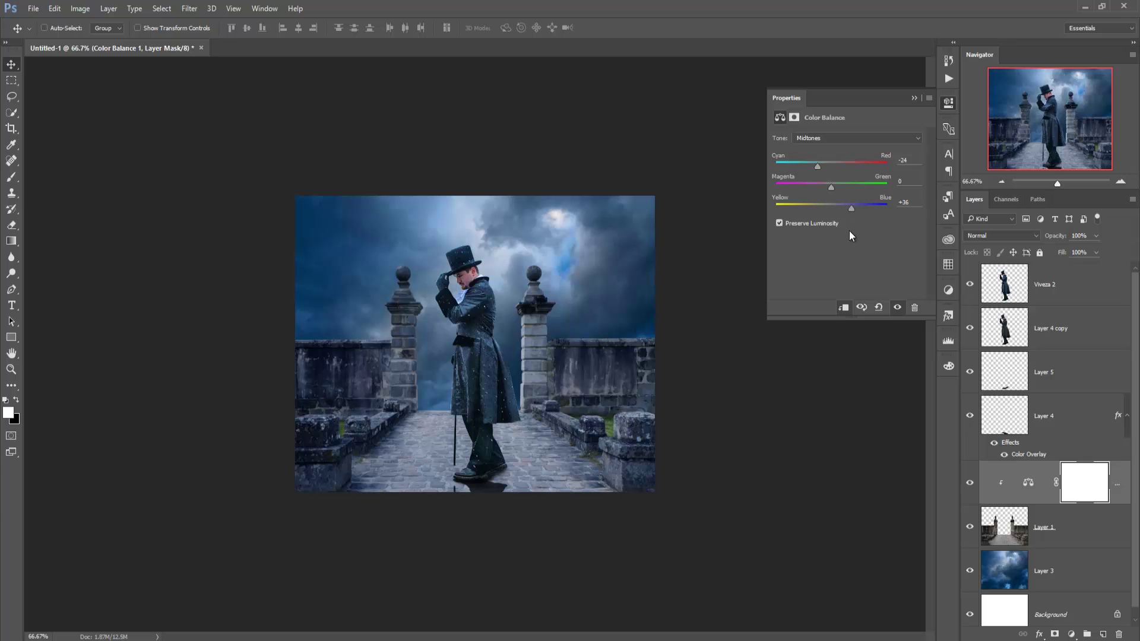
{"action": "left_click", "coordinate": [914, 98]}
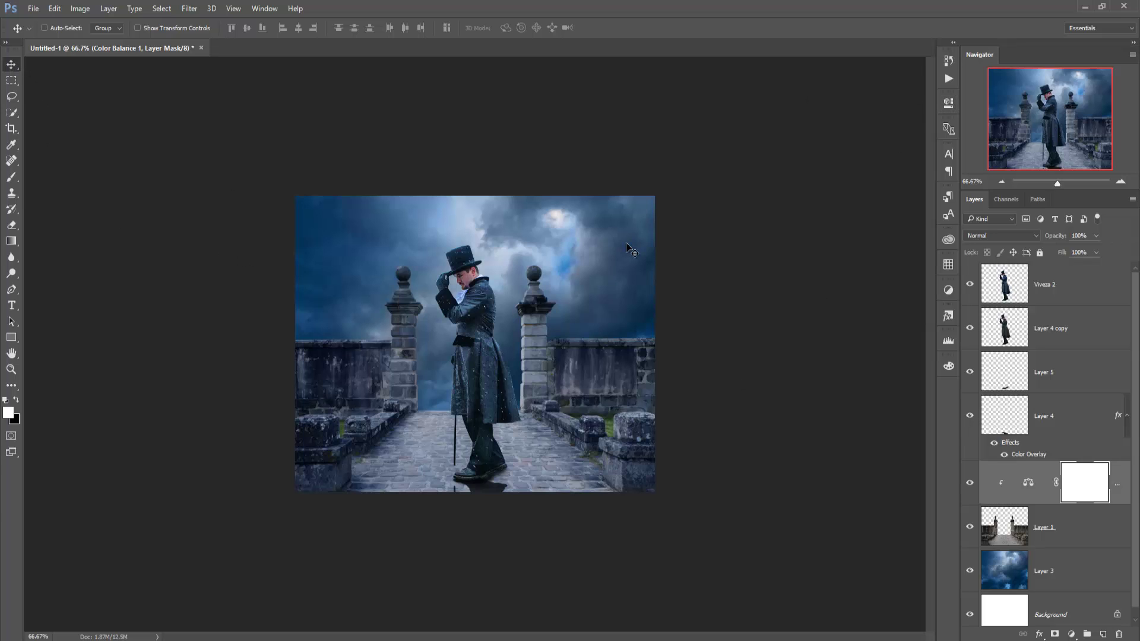
{"action": "key", "text": "ctrl+1"}
Add a Cyans Selective Color layer, move it up, clip it to Viveza 2, and hide Layer 4 copy
{"action": "left_click", "coordinate": [1072, 634]}
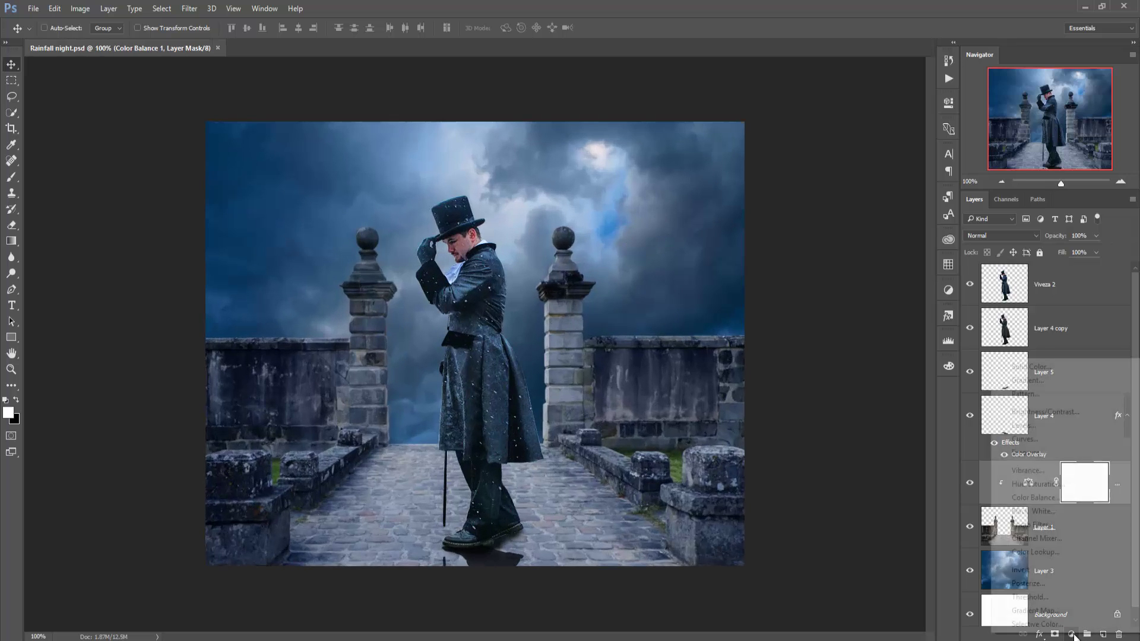
{"action": "left_click", "coordinate": [1045, 623]}
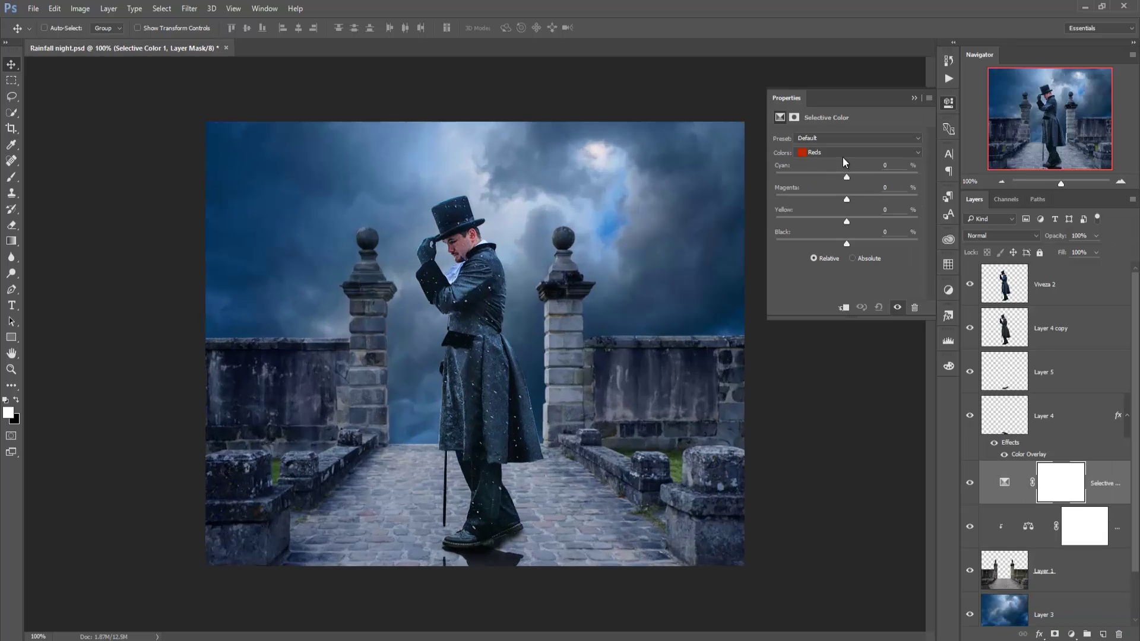
{"action": "left_click", "coordinate": [843, 154]}
{"action": "left_click", "coordinate": [832, 195]}
{"action": "left_click", "coordinate": [843, 307]}
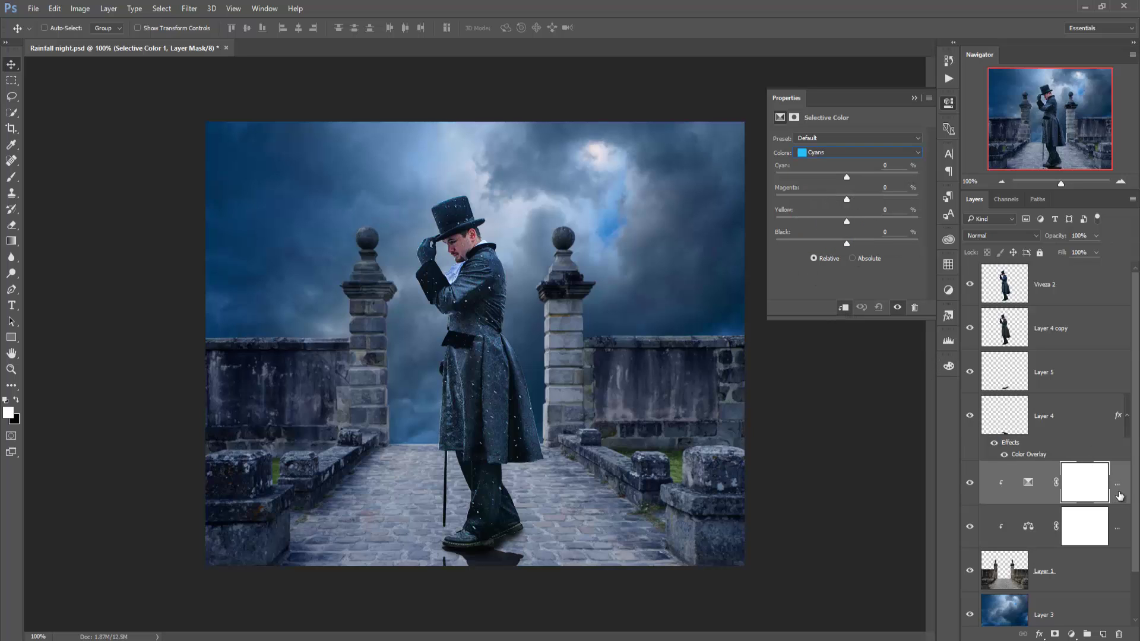
{"action": "left_click_drag", "start_coordinate": [1116, 494], "coordinate": [1082, 311]}
{"action": "left_click", "coordinate": [1049, 298]}
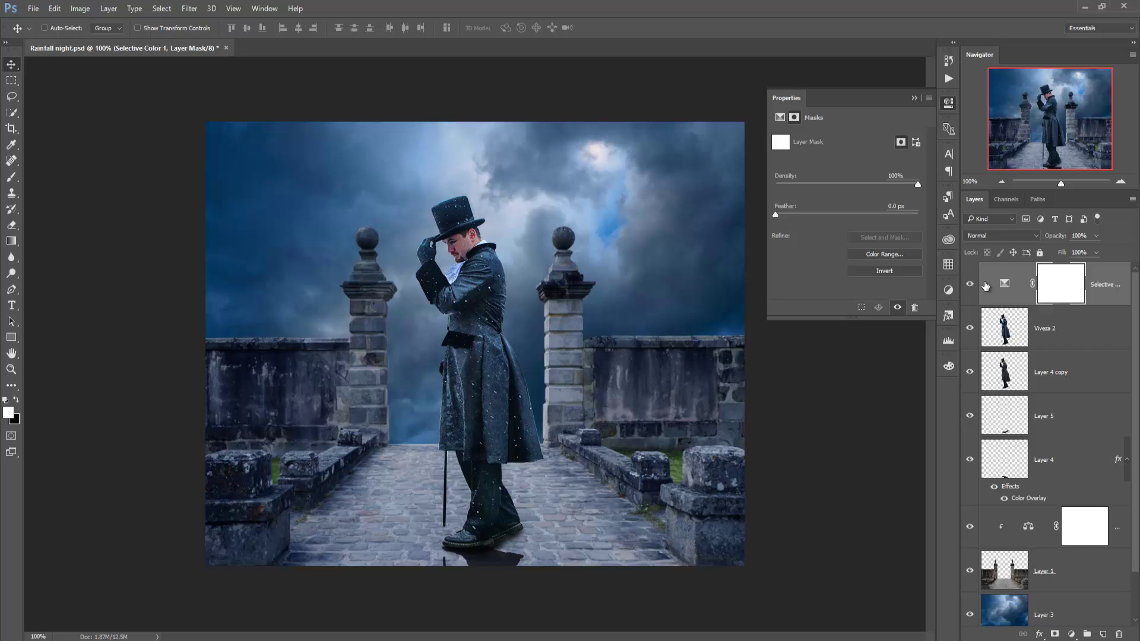
{"action": "left_click", "coordinate": [1005, 284]}
{"action": "left_click", "coordinate": [843, 307]}
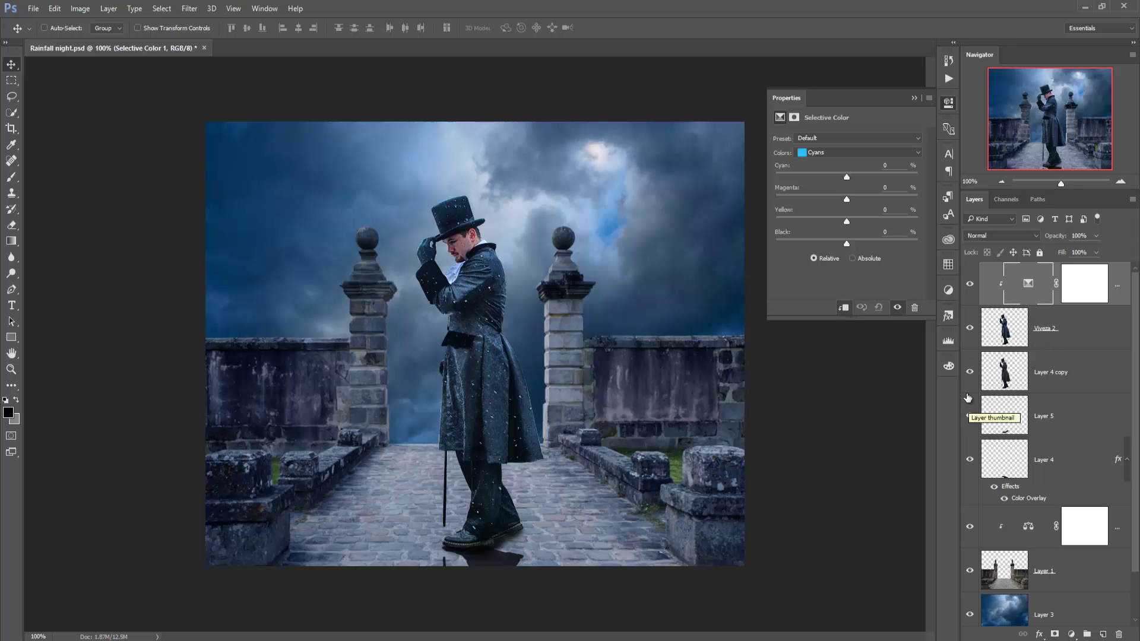
{"action": "left_click", "coordinate": [970, 372]}
Set the Cyans range to cyan +38, yellow -34 and black -8
{"action": "left_click_drag", "start_coordinate": [849, 177], "coordinate": [877, 176]}
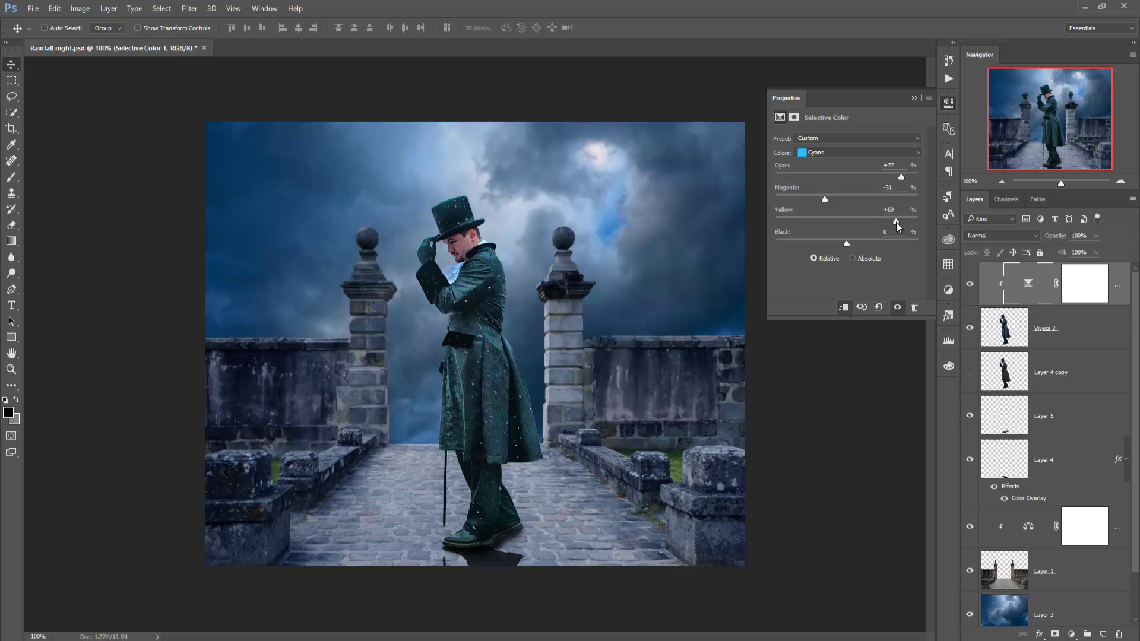
{"action": "left_click_drag", "start_coordinate": [896, 222], "coordinate": [822, 222]}
{"action": "left_click_drag", "start_coordinate": [846, 244], "coordinate": [839, 249]}
{"action": "left_click", "coordinate": [913, 99]}
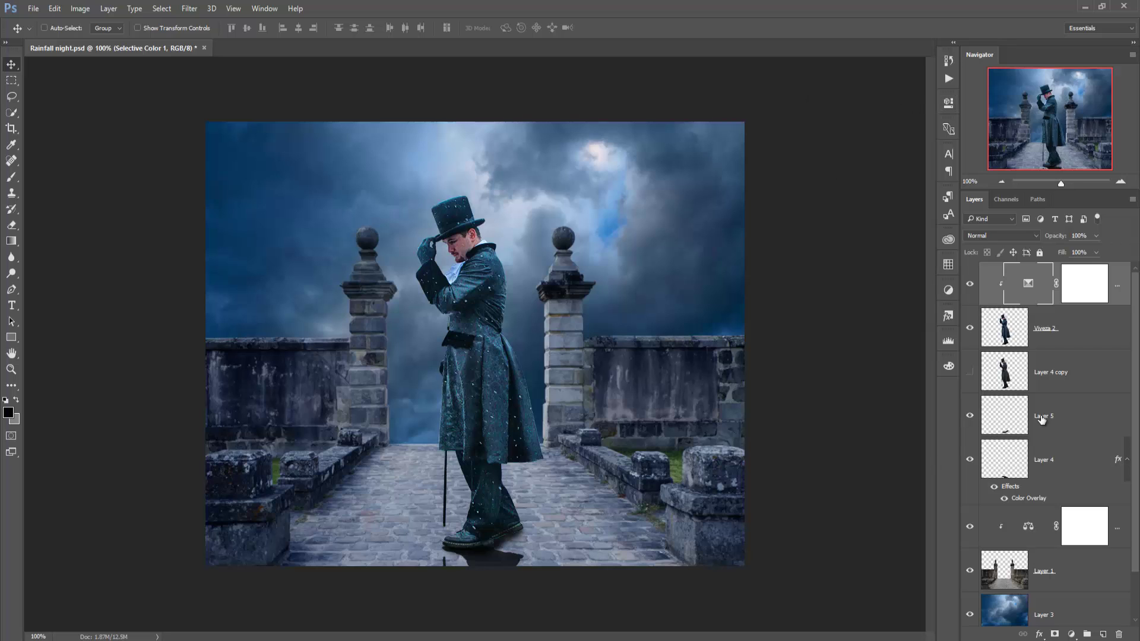
{"action": "left_click", "coordinate": [1053, 332]}
{"action": "left_click", "coordinate": [1081, 289]}
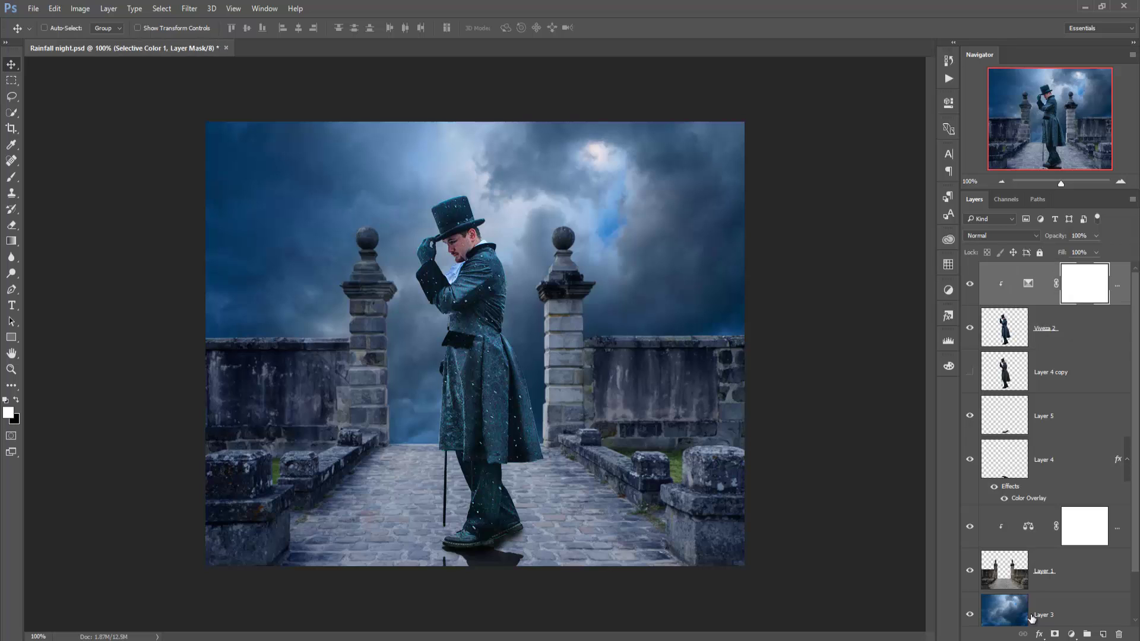
{"action": "left_click", "coordinate": [1072, 634]}
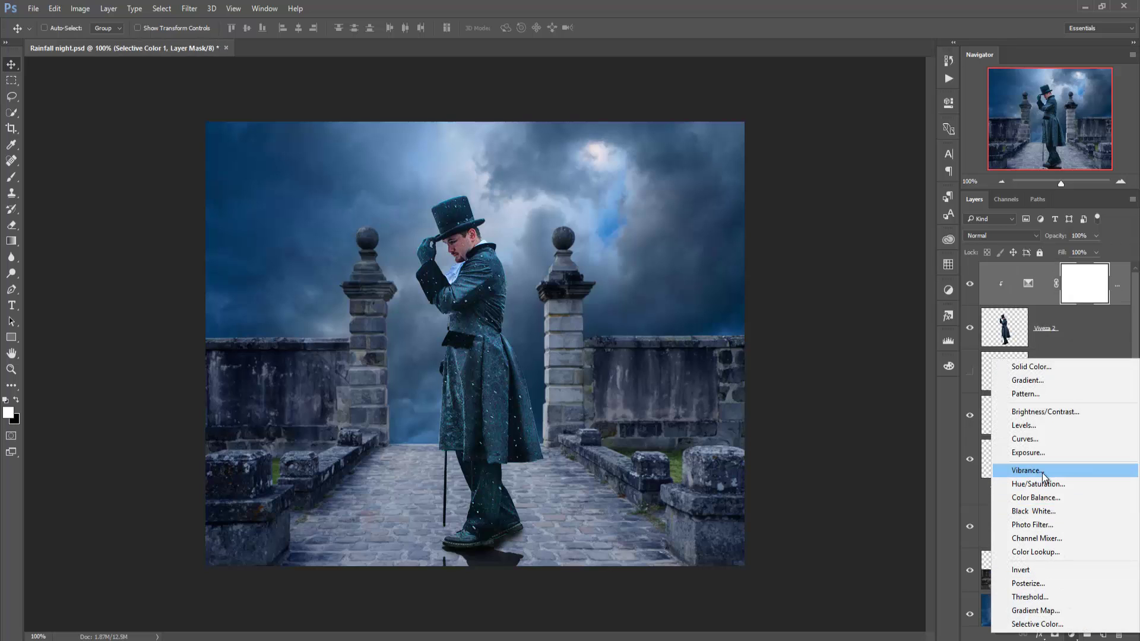
Add a top Color Balance 2 with midtones -17 cyan and +18 blue, plus a new empty layer
{"action": "left_click", "coordinate": [1045, 502]}
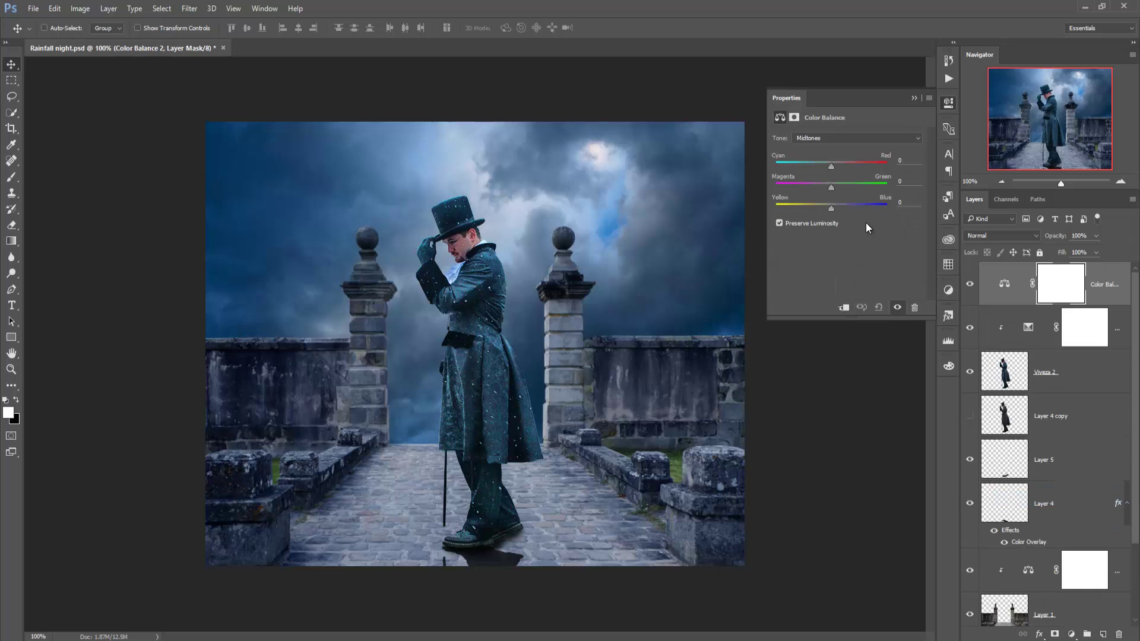
{"action": "left_click_drag", "start_coordinate": [832, 170], "coordinate": [829, 209]}
{"action": "mouse_move", "coordinate": [840, 171]}
{"action": "left_mouse_down"}
{"action": "mouse_move", "coordinate": [830, 170]}
{"action": "mouse_move", "coordinate": [838, 209]}
{"action": "left_mouse_up"}
{"action": "left_click", "coordinate": [914, 99]}
{"action": "left_click", "coordinate": [1097, 283]}
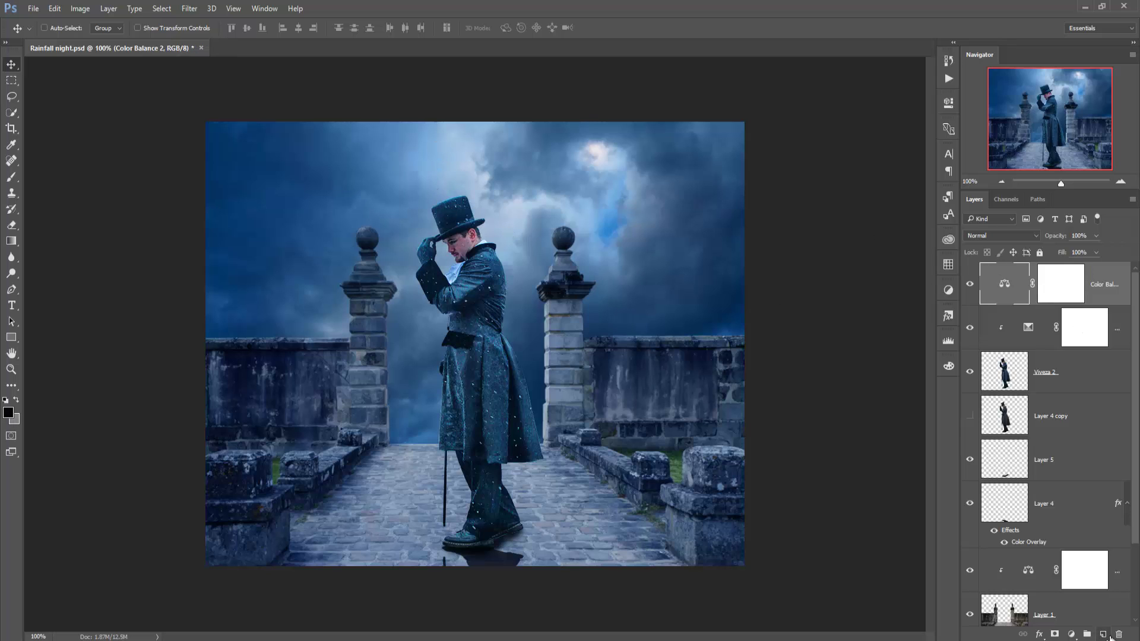
{"action": "left_click", "coordinate": [1109, 637]}
Move Layer 6 below Color Balance and stamp near-white rain streaks with the 500 px rain brush
{"action": "left_click_drag", "start_coordinate": [1083, 289], "coordinate": [1087, 335]}
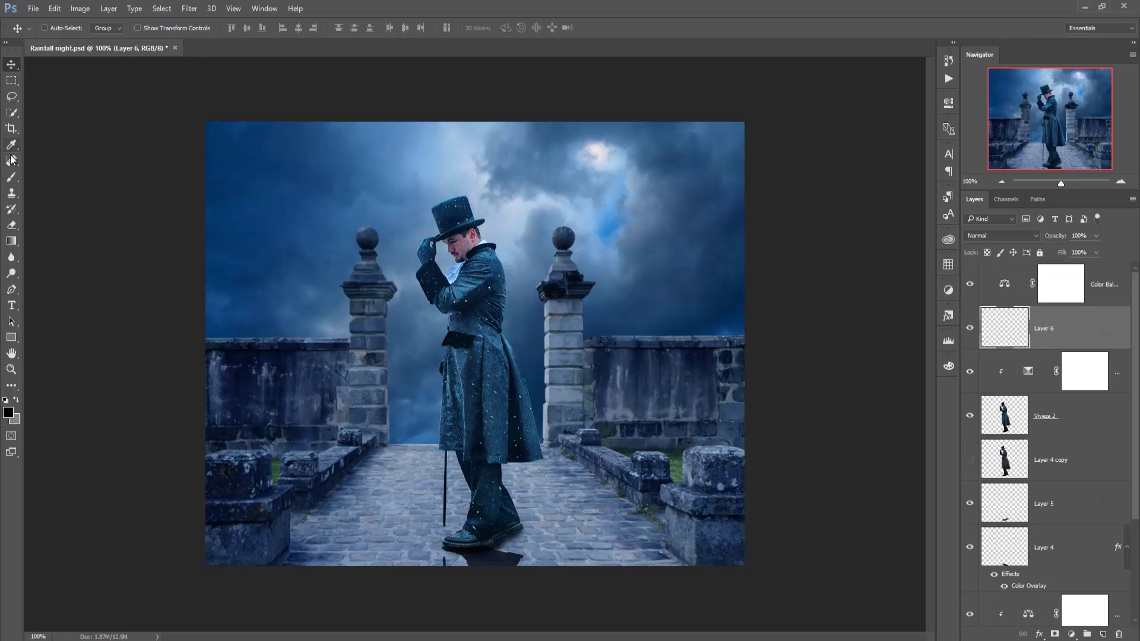
{"action": "left_click", "coordinate": [12, 177]}
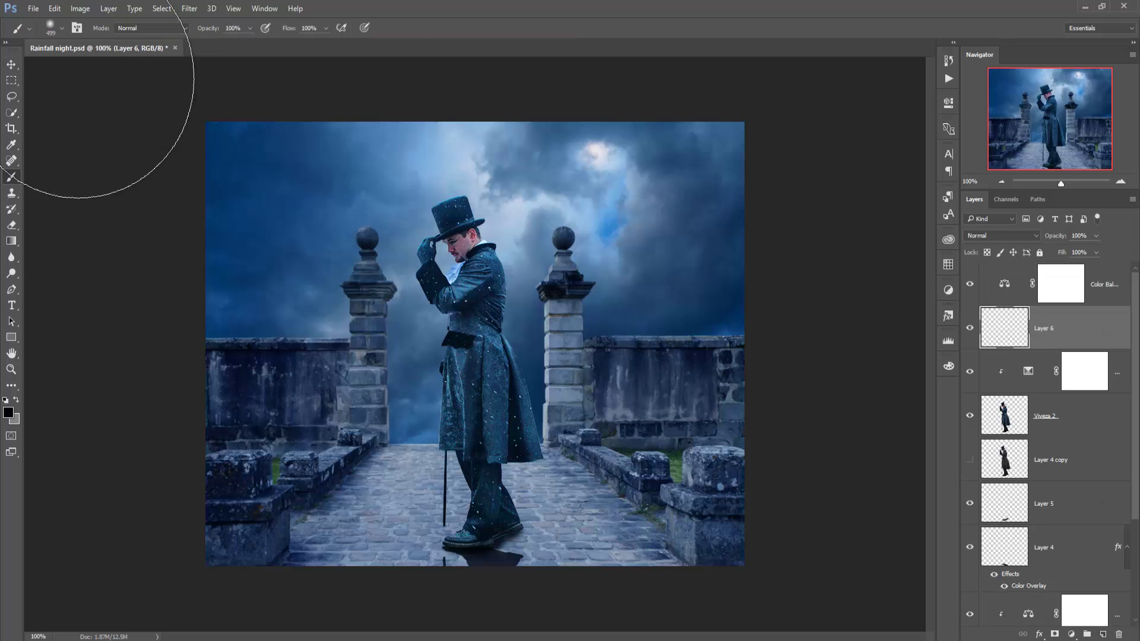
{"action": "left_click", "coordinate": [62, 28]}
{"action": "left_click", "coordinate": [463, 224]}
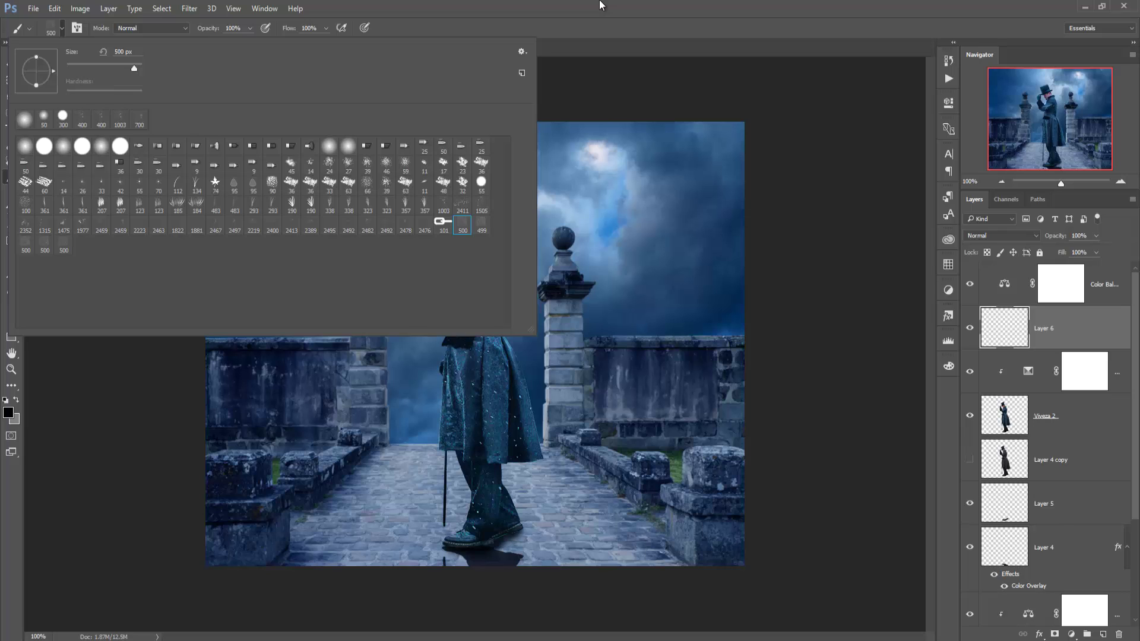
{"action": "left_click", "coordinate": [600, 5]}
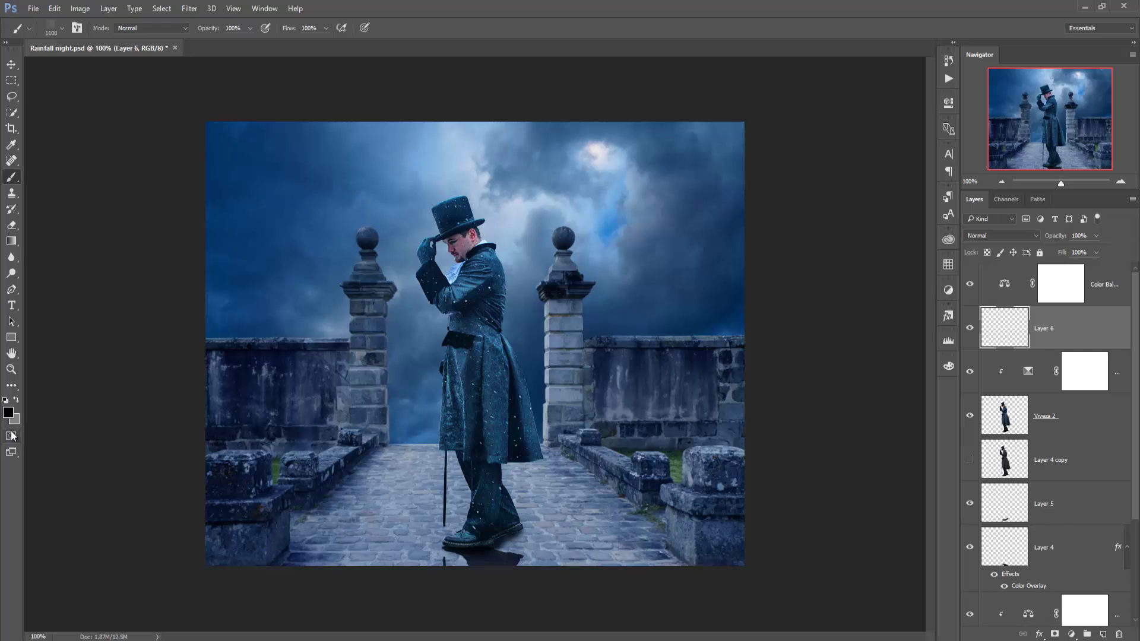
{"action": "key", "text": "x"}
{"action": "left_click", "coordinate": [10, 415]}
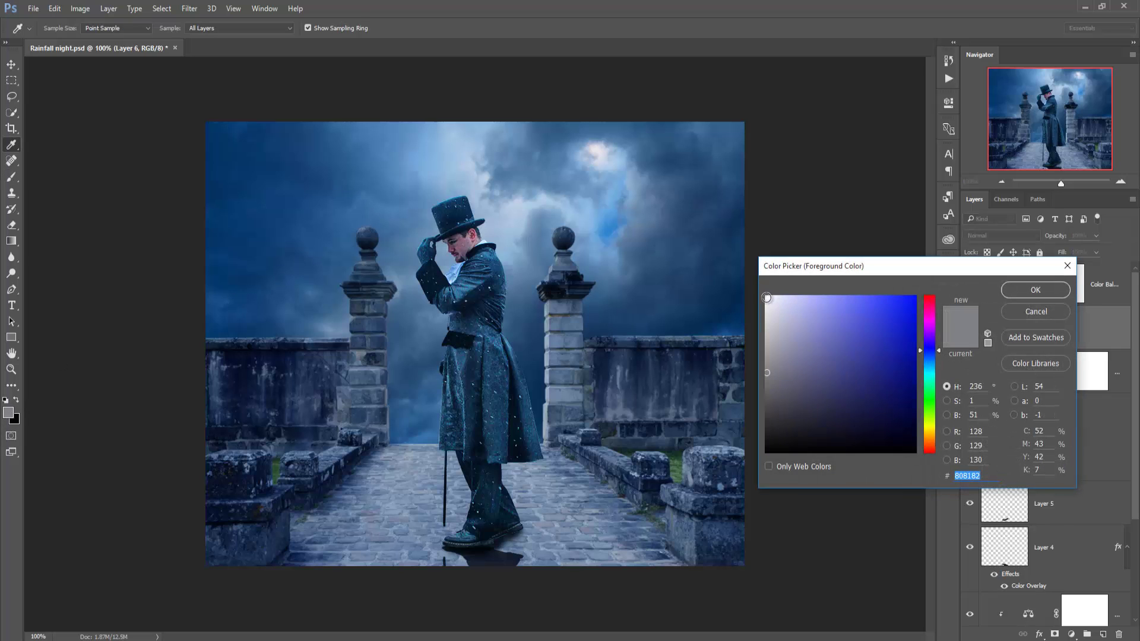
{"action": "left_click", "coordinate": [767, 296]}
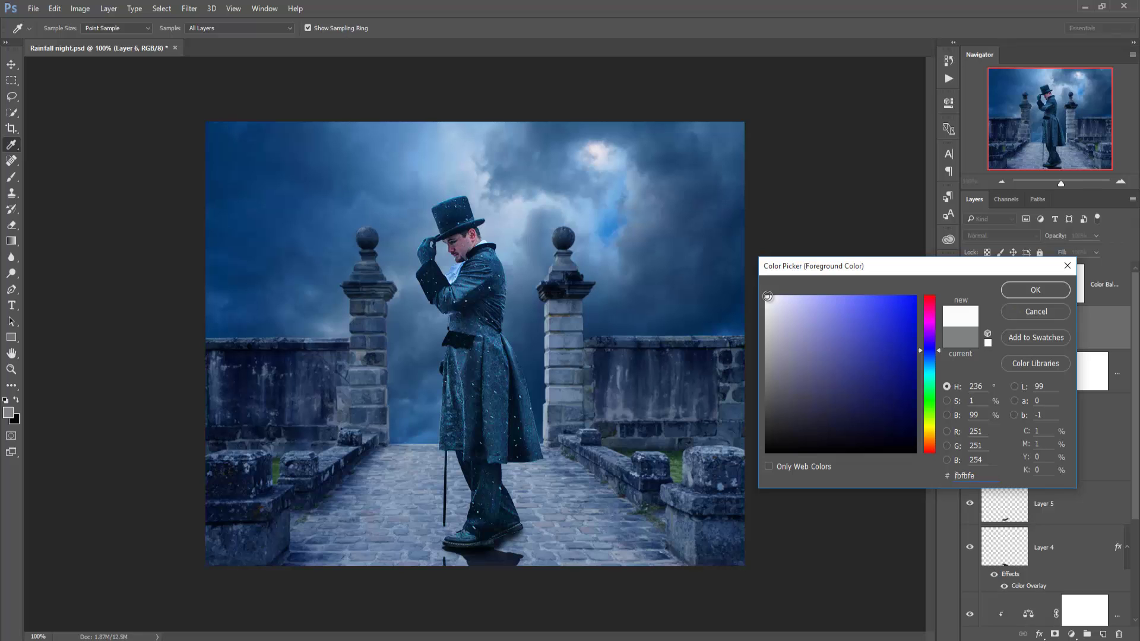
{"action": "left_click", "coordinate": [1026, 291]}
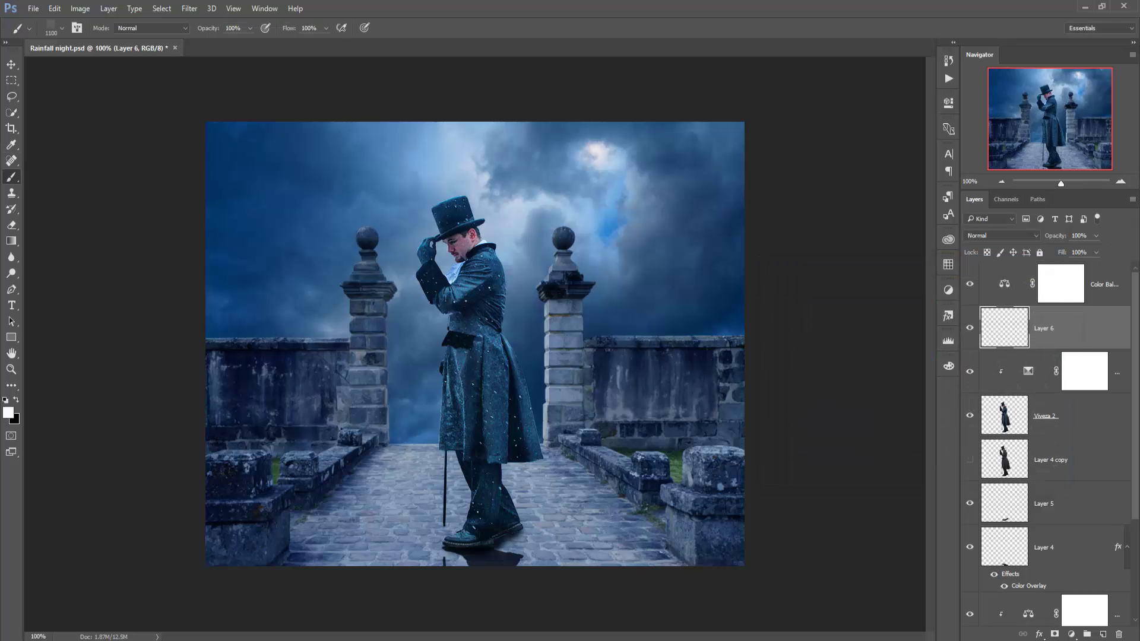
{"action": "left_click", "coordinate": [475, 344]}
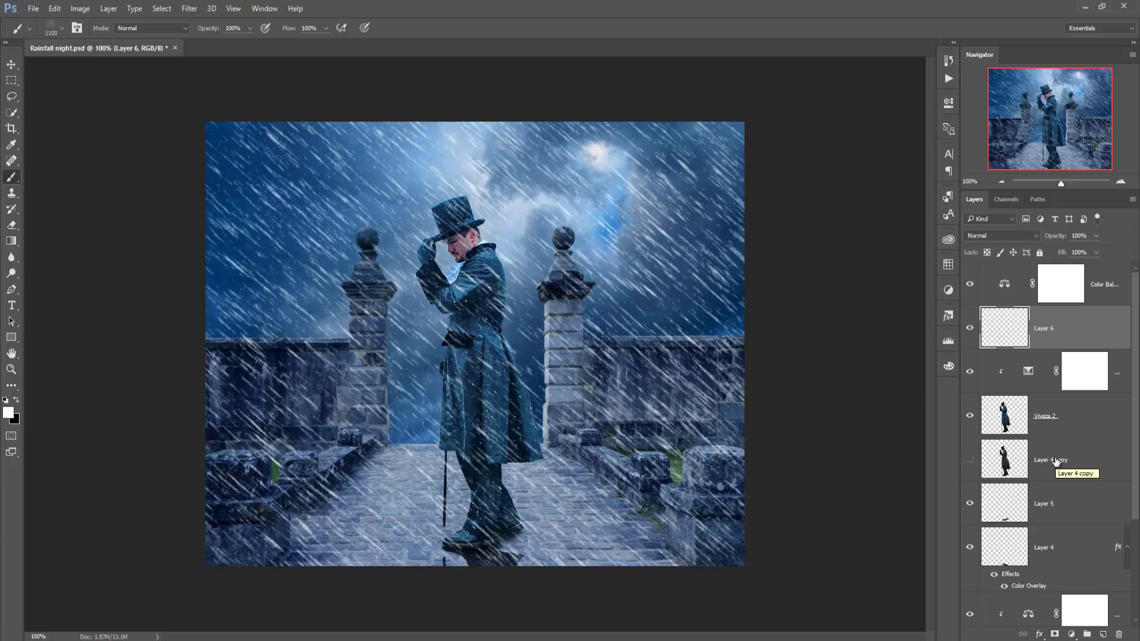
Switch to the 400 px water-splash brush preset and rotate its tip
{"action": "left_click", "coordinate": [8, 70]}
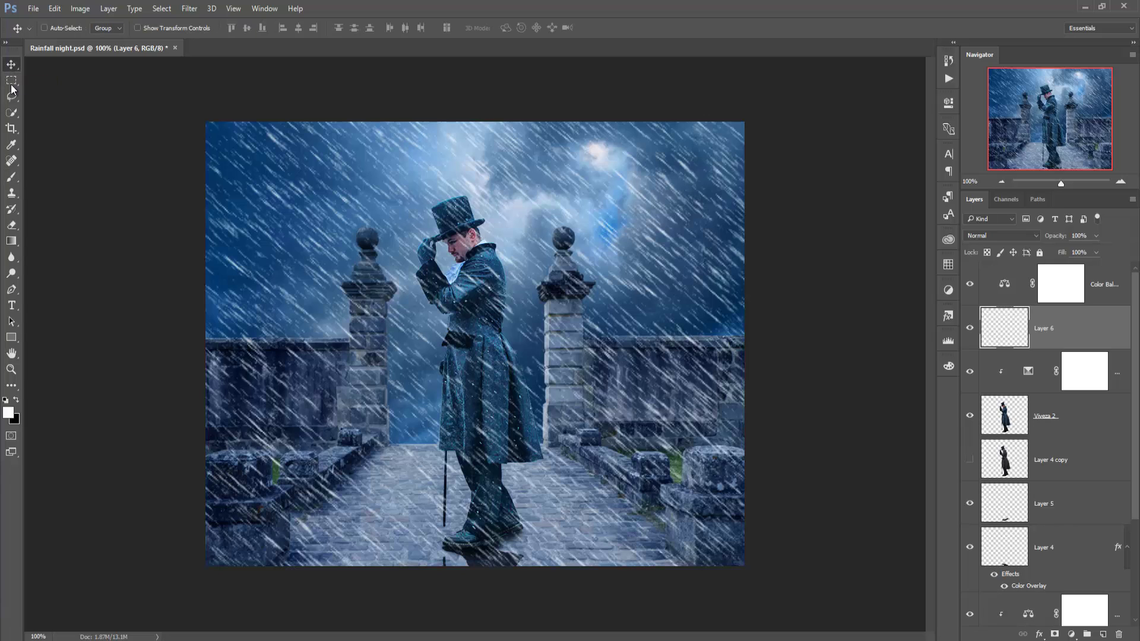
{"action": "left_click", "coordinate": [12, 177]}
{"action": "left_click", "coordinate": [61, 28]}
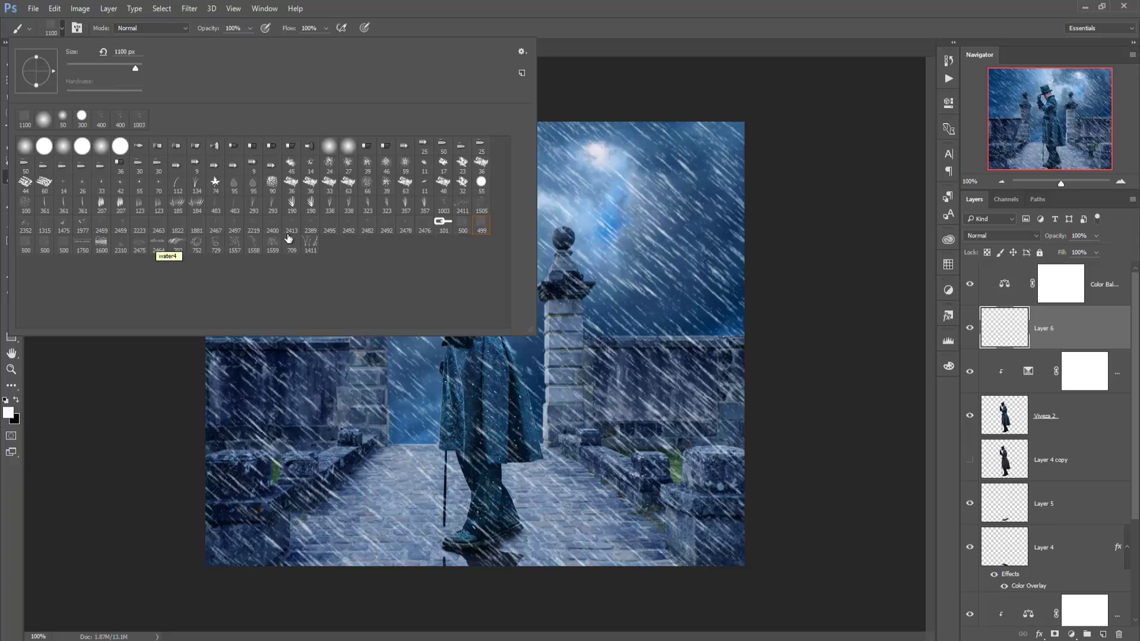
{"action": "left_click", "coordinate": [256, 243]}
{"action": "left_click", "coordinate": [706, 5]}
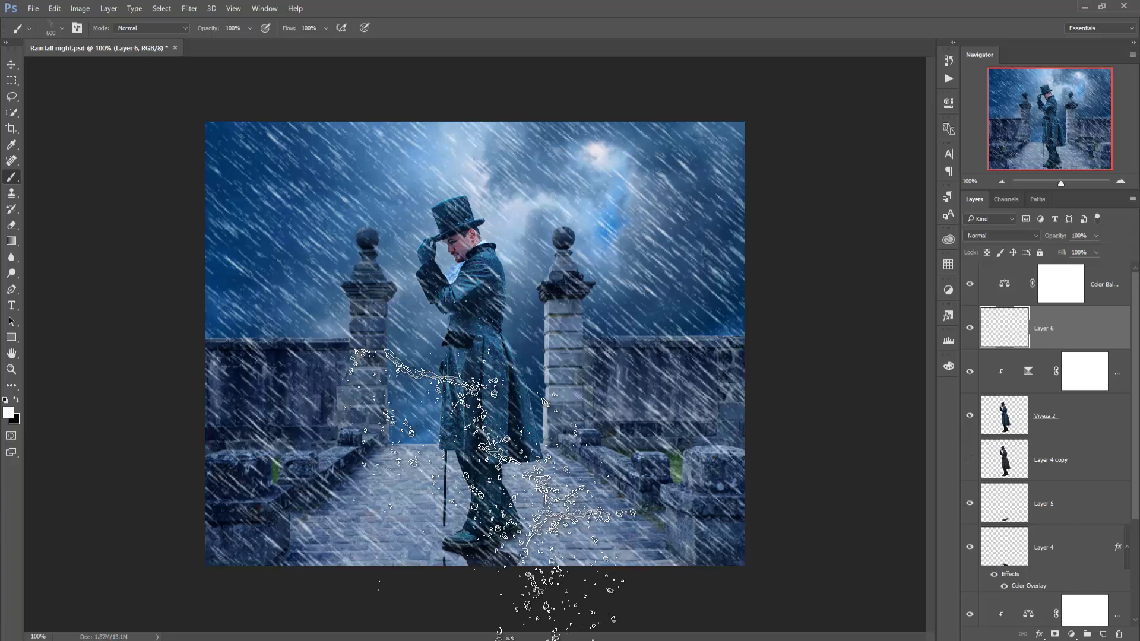
{"action": "right_click", "coordinate": [445, 511]}
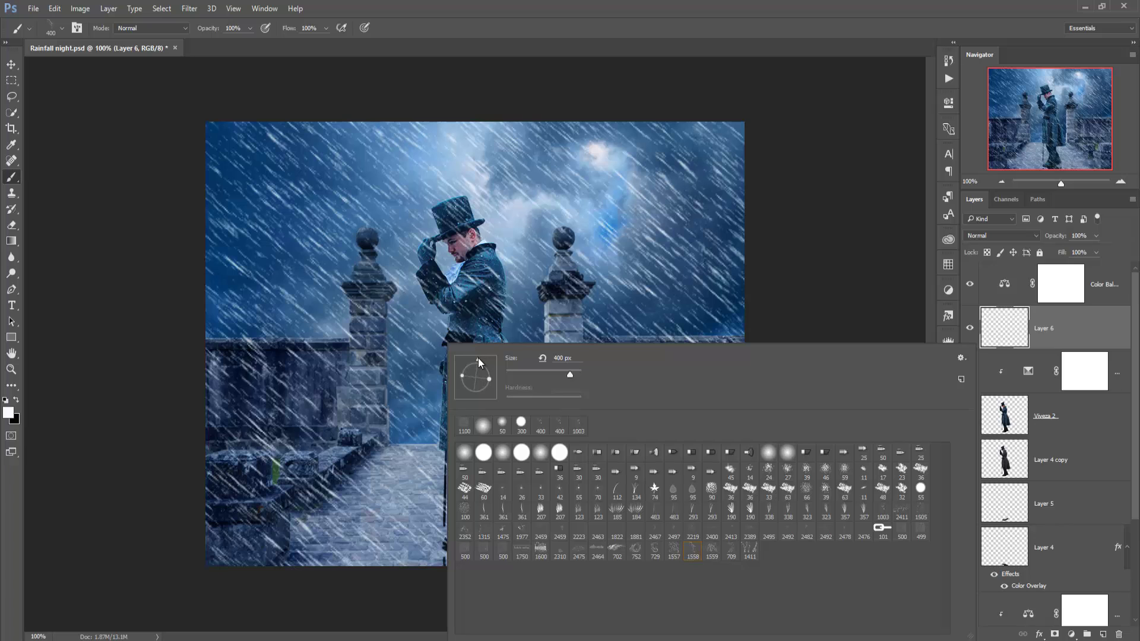
{"action": "left_click_drag", "start_coordinate": [479, 357], "coordinate": [475, 354]}
{"action": "left_click_drag", "start_coordinate": [486, 361], "coordinate": [483, 364]}
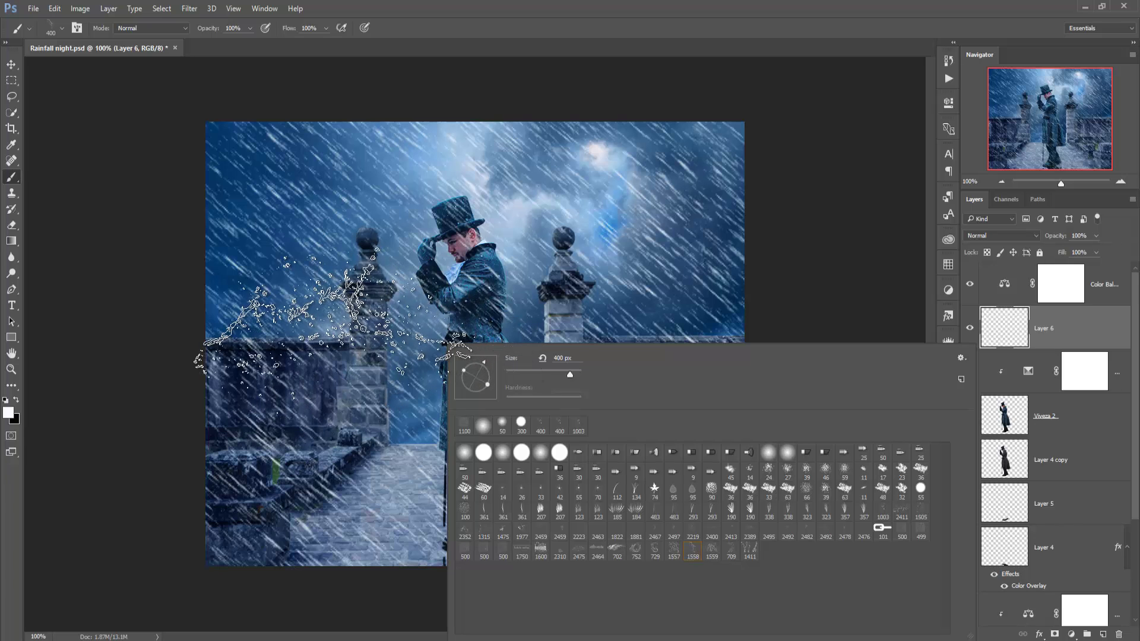
{"action": "key", "text": "Return"}
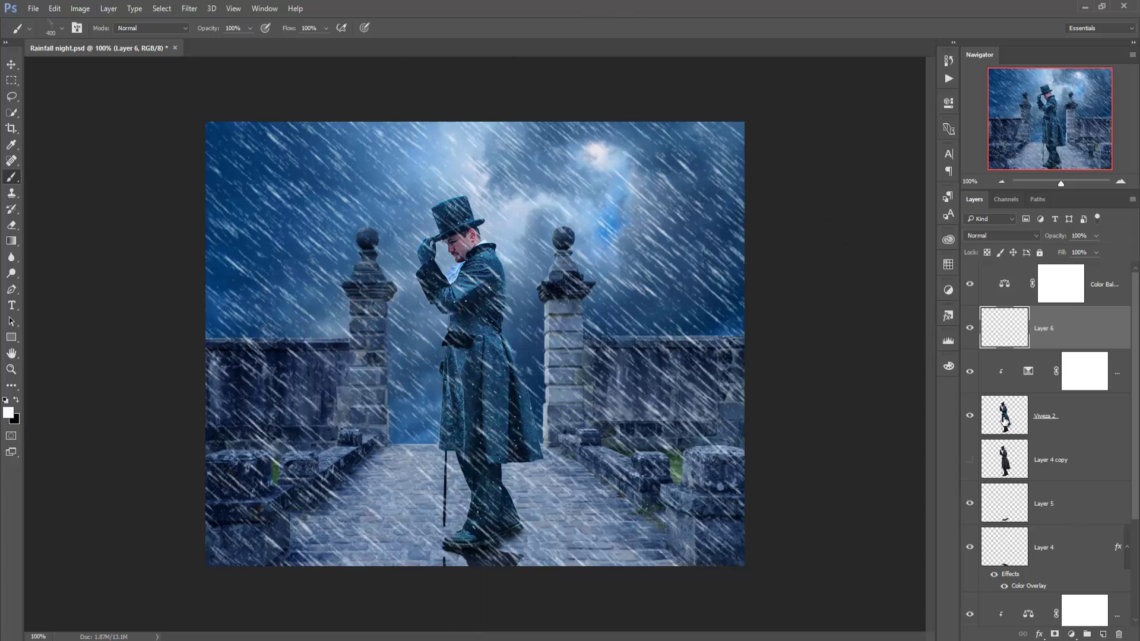
Create empty Layer 7 and drag it down to sit just below the Layer 4 reflection
{"action": "left_click", "coordinate": [1103, 635]}
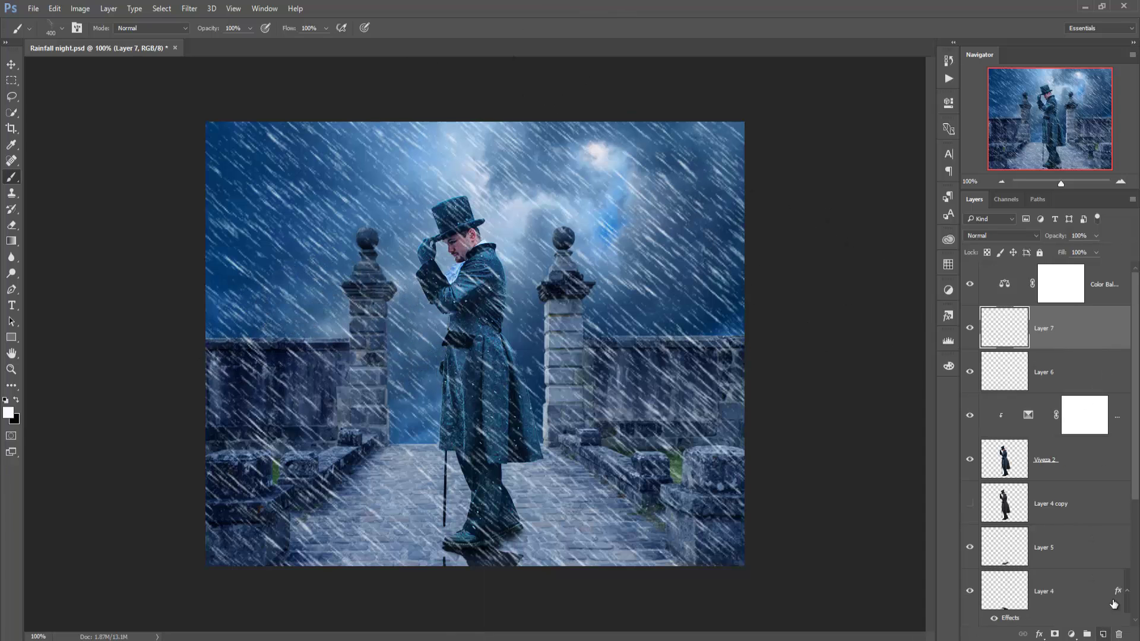
{"action": "left_click_drag", "start_coordinate": [1053, 336], "coordinate": [1057, 382]}
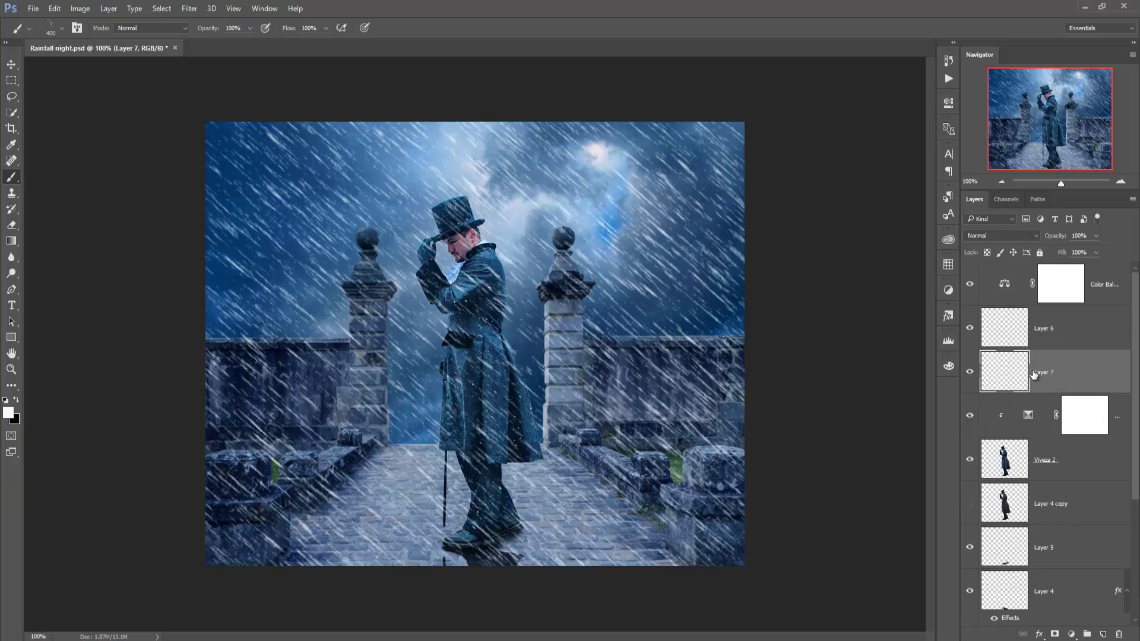
{"action": "left_click_drag", "start_coordinate": [1057, 373], "coordinate": [1057, 551]}
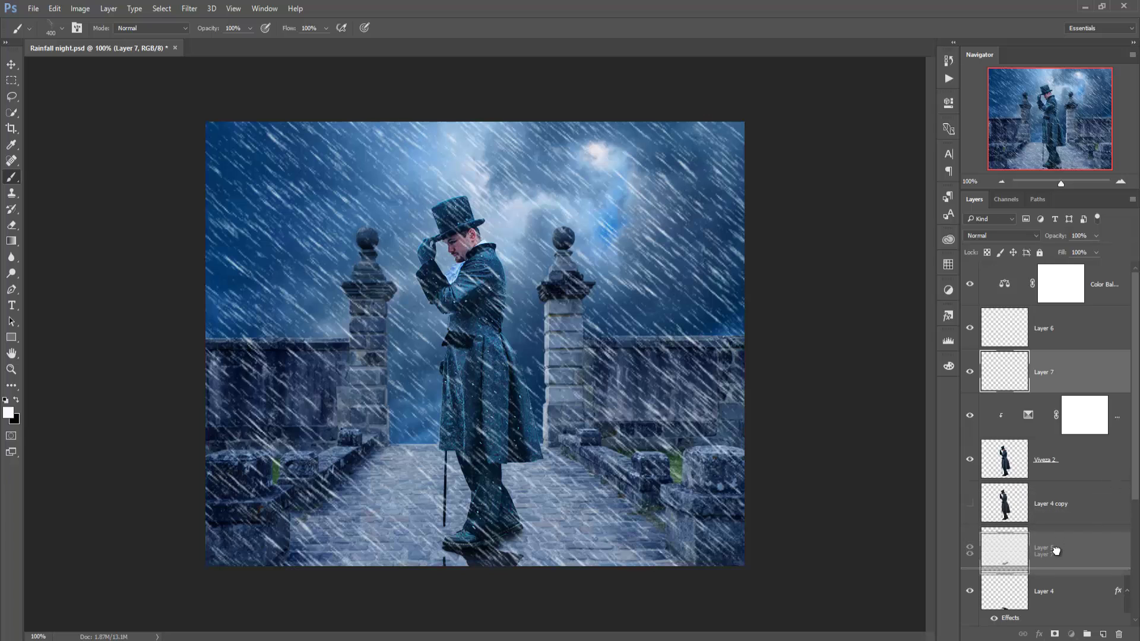
{"action": "left_click_drag", "start_coordinate": [1056, 551], "coordinate": [1063, 509]}
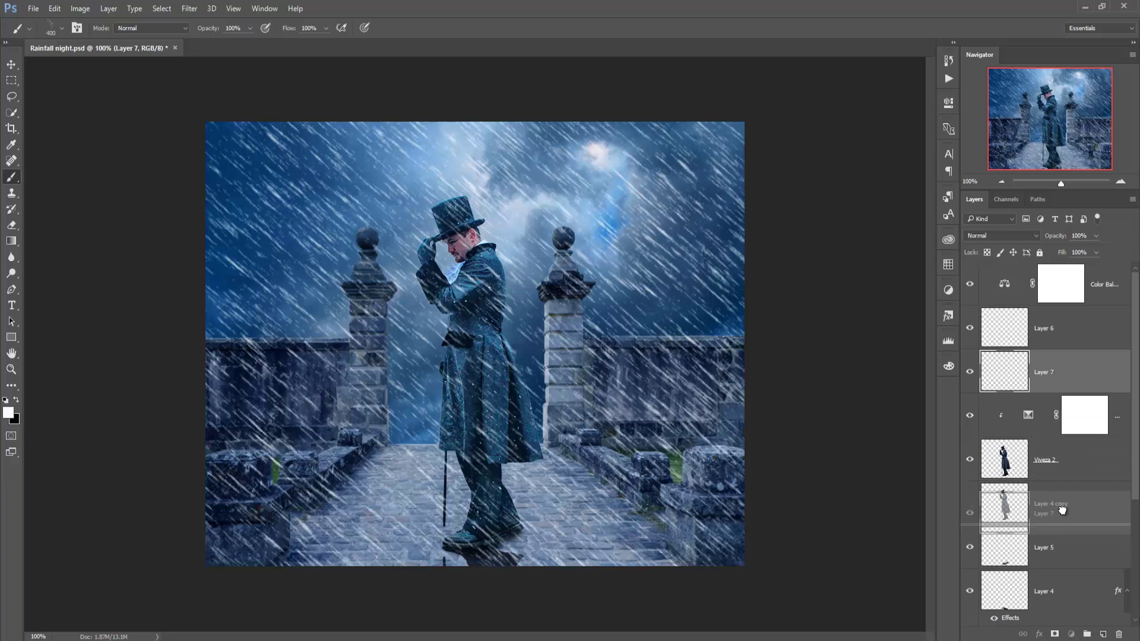
{"action": "left_click_drag", "start_coordinate": [1062, 510], "coordinate": [1063, 549]}
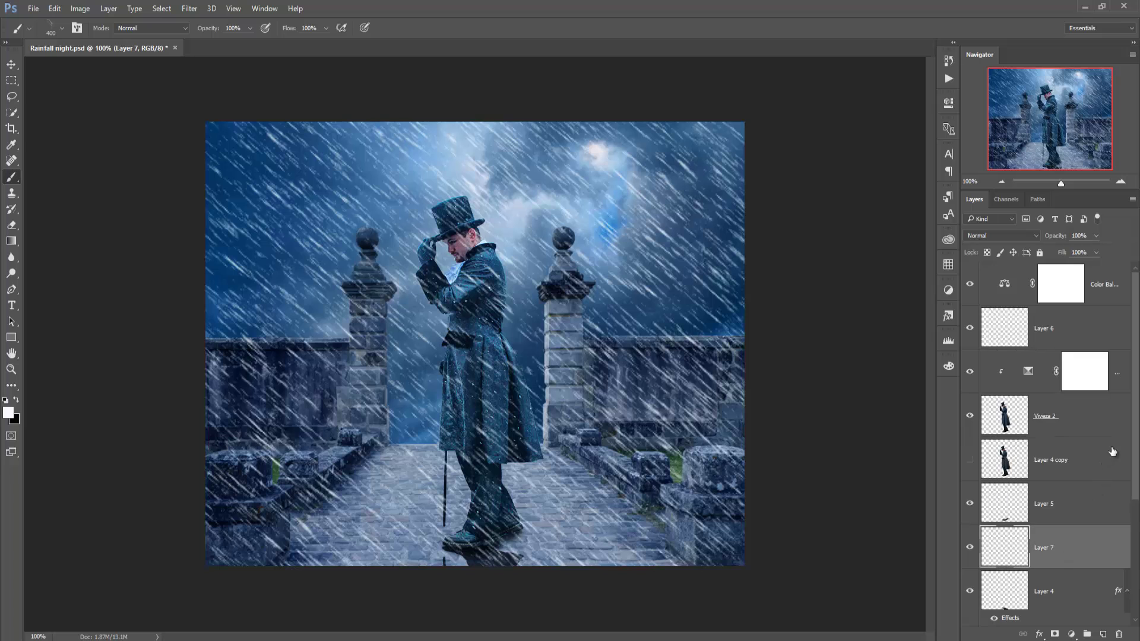
{"action": "scroll", "coordinate": [1138, 462], "scroll_direction": "down", "scroll_amount": 3}
{"action": "scroll", "coordinate": [1138, 462], "scroll_direction": "down", "scroll_amount": 3}
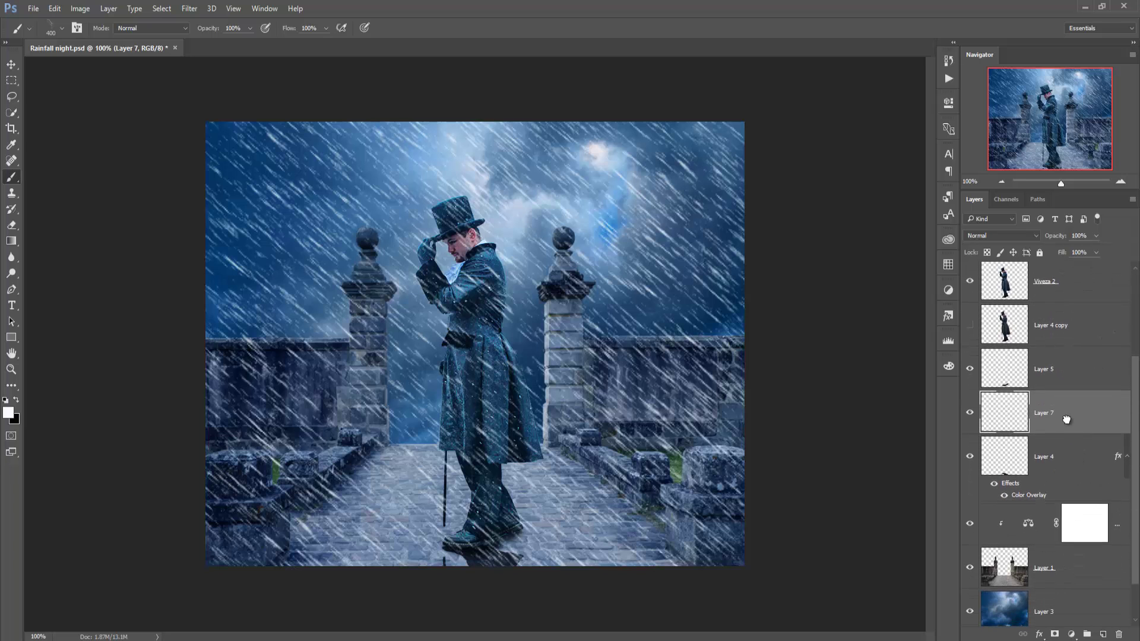
{"action": "left_click_drag", "start_coordinate": [1067, 420], "coordinate": [1072, 489]}
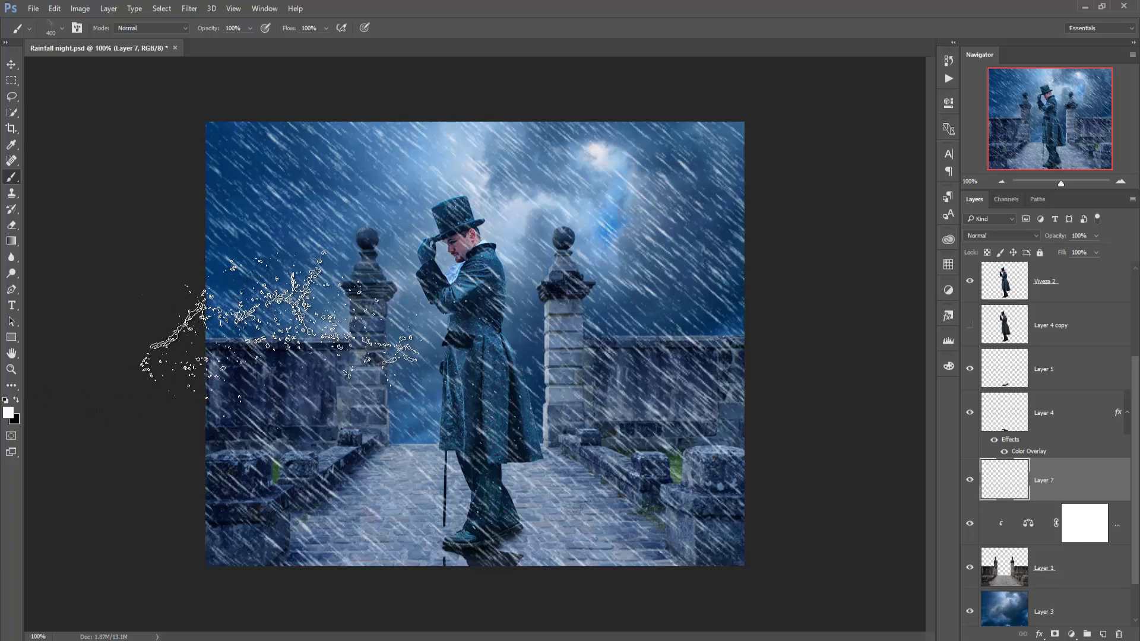
Shrink the splash brush to 100 px and stamp white splashes along the left wall top
{"action": "key", "text": "bracketleft"}
{"action": "key", "text": "bracketleft"}
{"action": "key", "text": "bracketleft"}
{"action": "key", "text": "bracketleft"}
{"action": "key", "text": "bracketleft"}
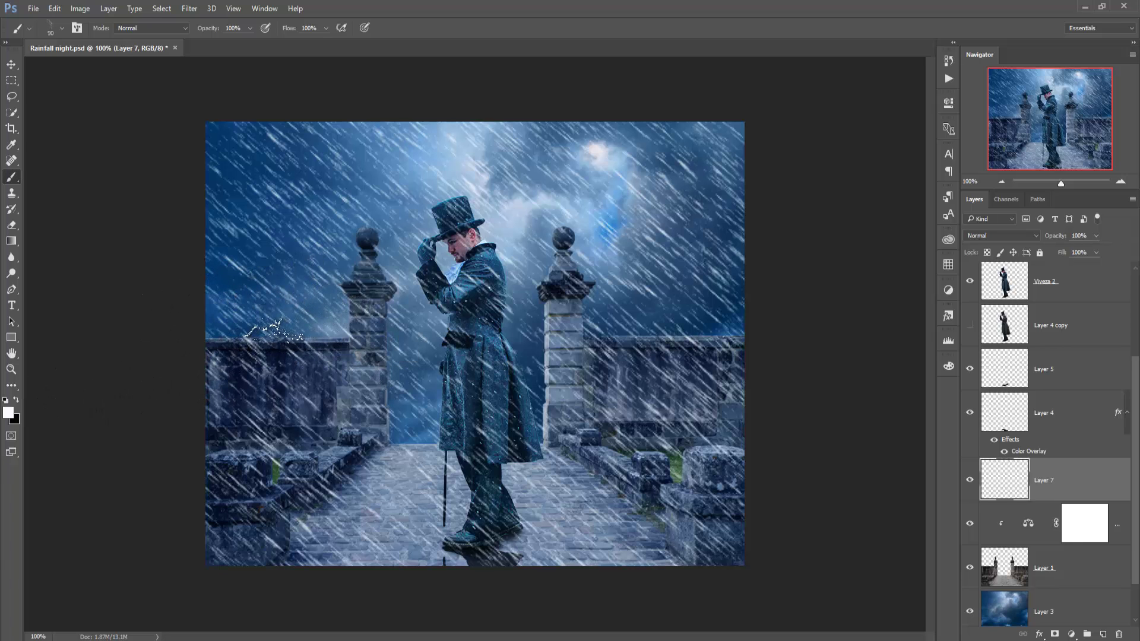
{"action": "key", "text": "bracketleft"}
{"action": "key", "text": "bracketleft"}
{"action": "key", "text": "bracketleft"}
{"action": "left_click", "coordinate": [235, 336]}
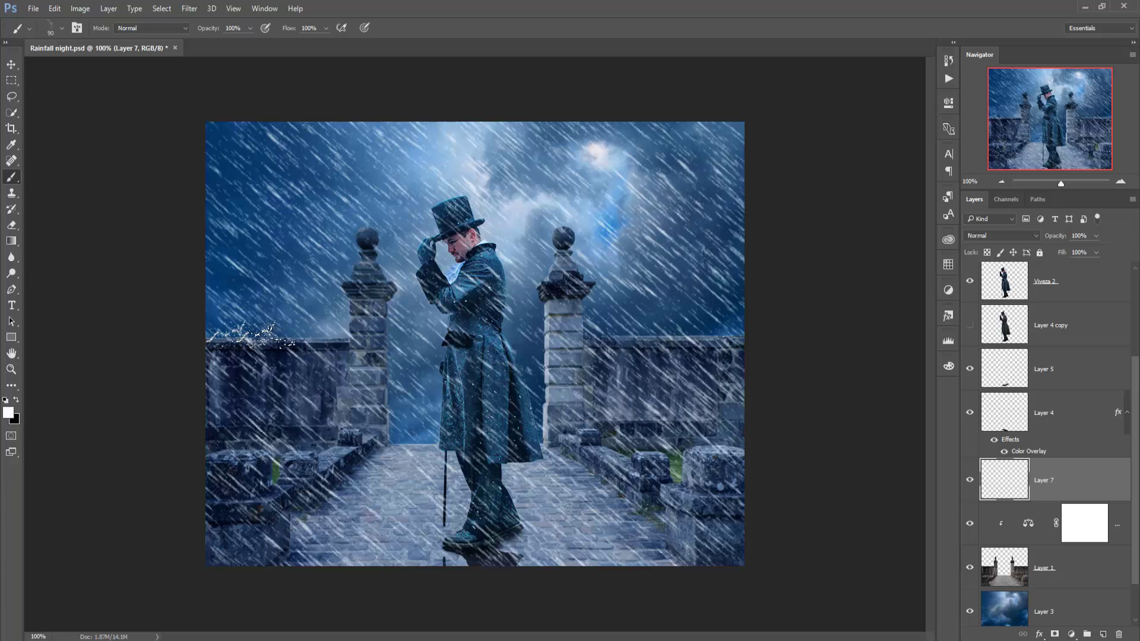
{"action": "left_click", "coordinate": [264, 333]}
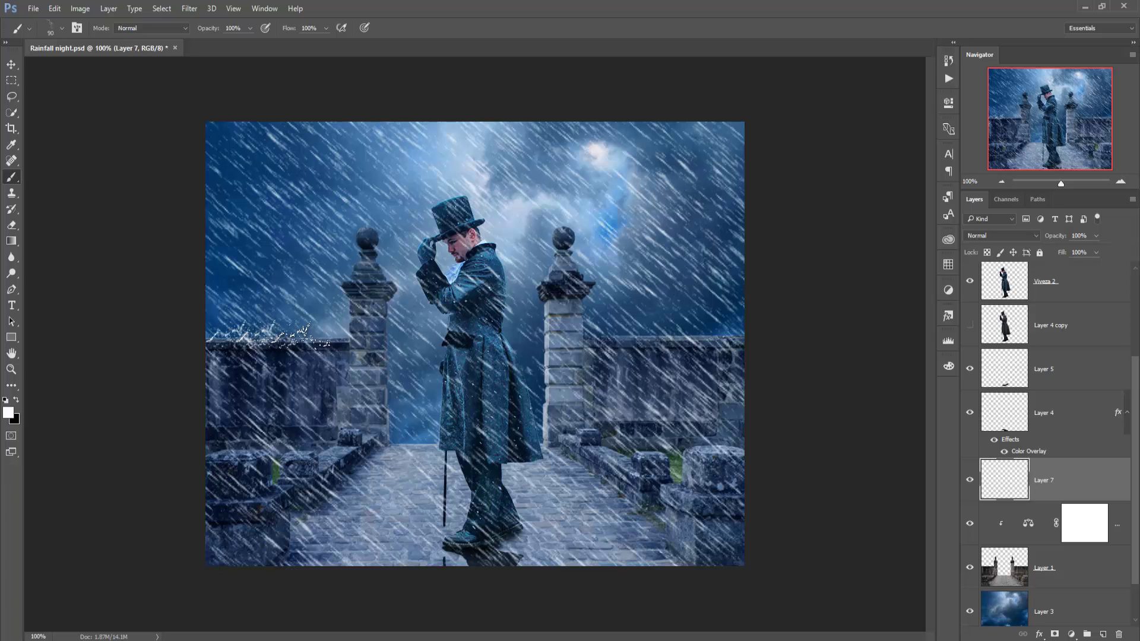
{"action": "left_click", "coordinate": [301, 333]}
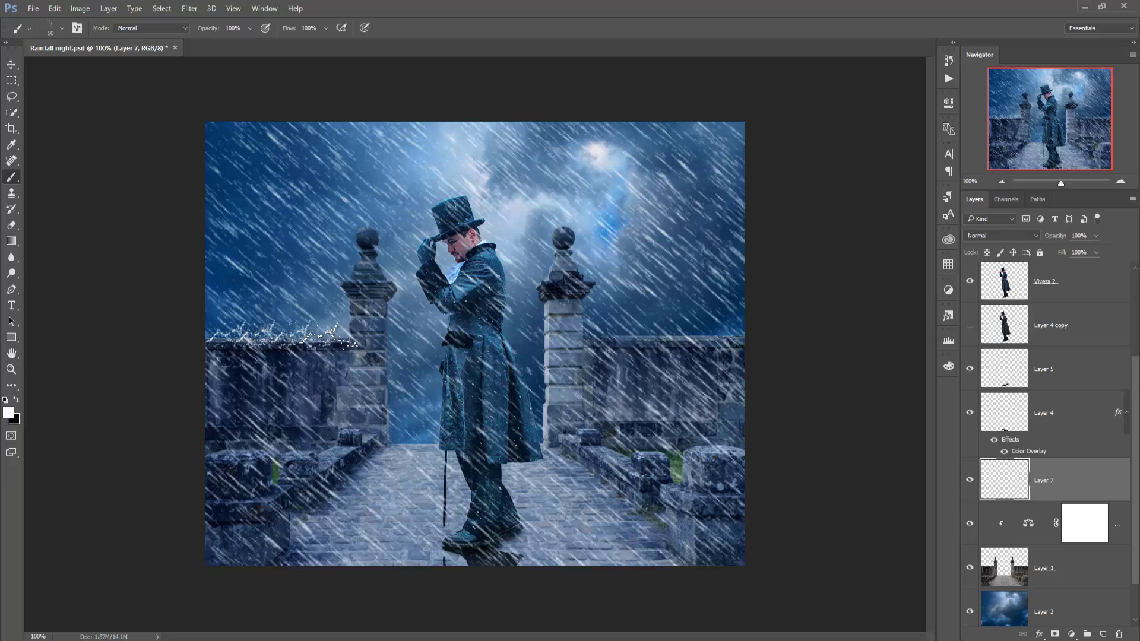
{"action": "left_click", "coordinate": [332, 336]}
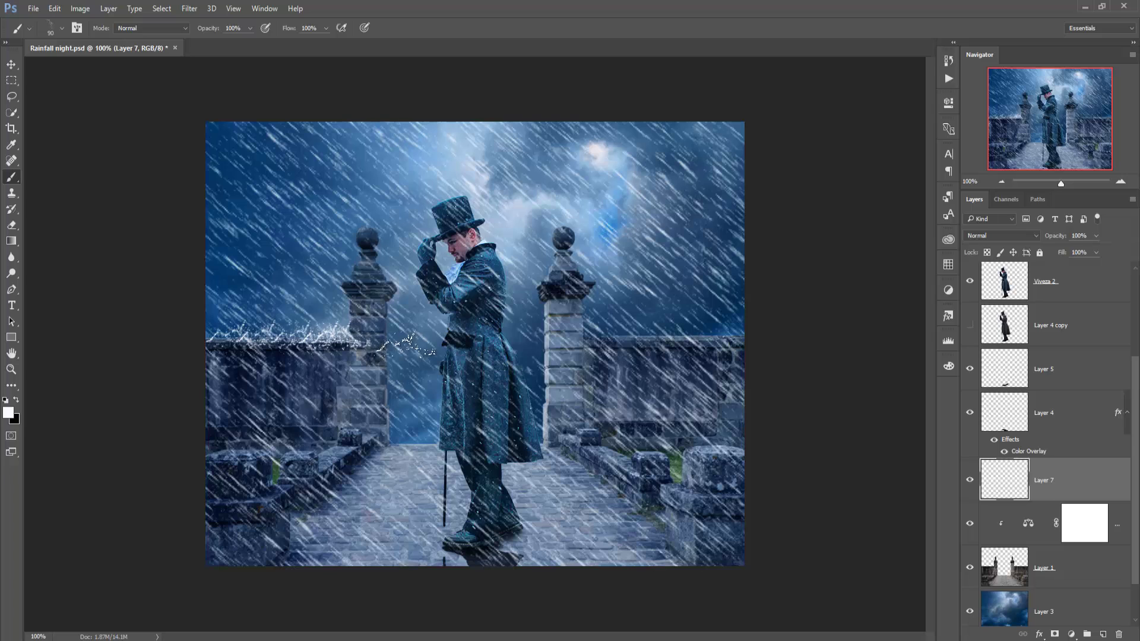
{"action": "left_click", "coordinate": [324, 338]}
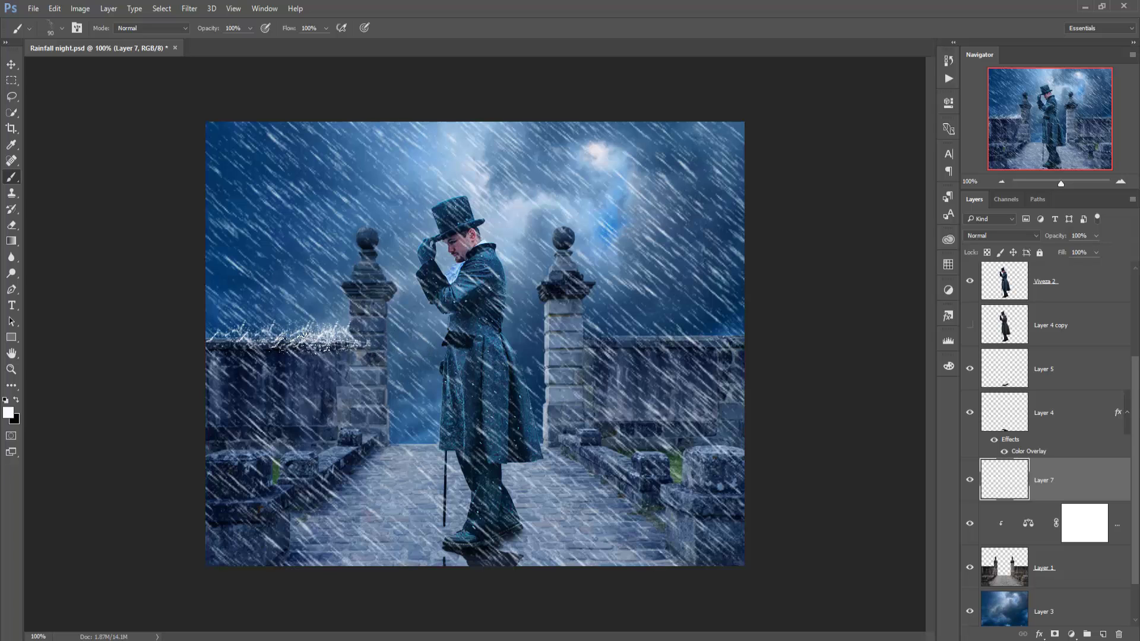
{"action": "left_click_drag", "start_coordinate": [288, 336], "coordinate": [196, 336]}
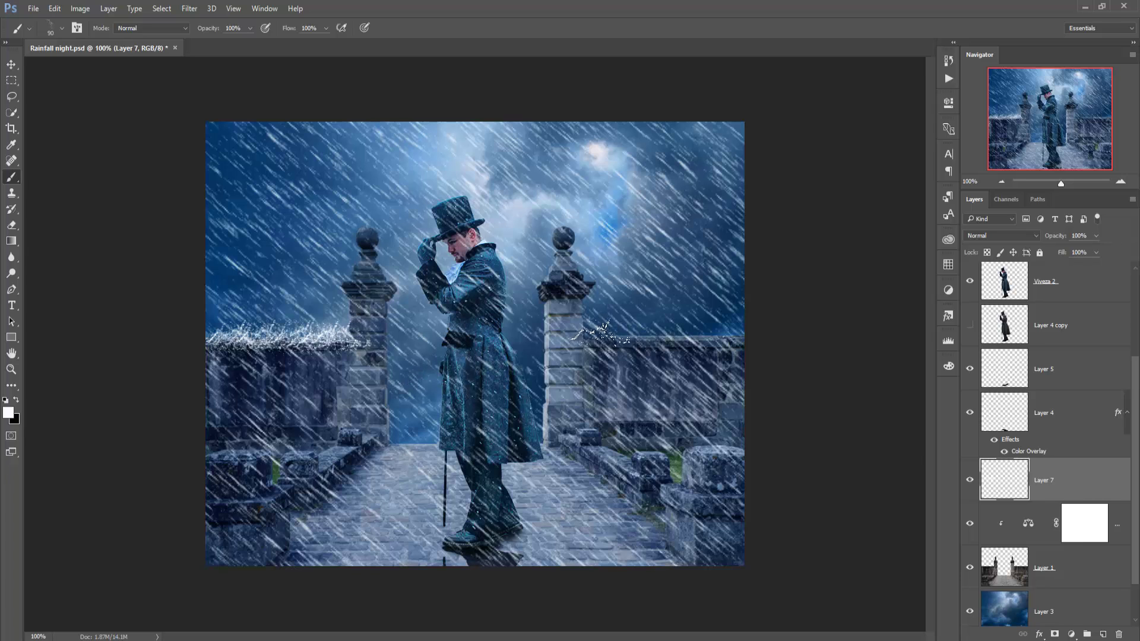
Rotate the splash tip and stamp white splashes along the right wall top
{"action": "right_click", "coordinate": [610, 336]}
{"action": "left_click_drag", "start_coordinate": [630, 364], "coordinate": [642, 354]}
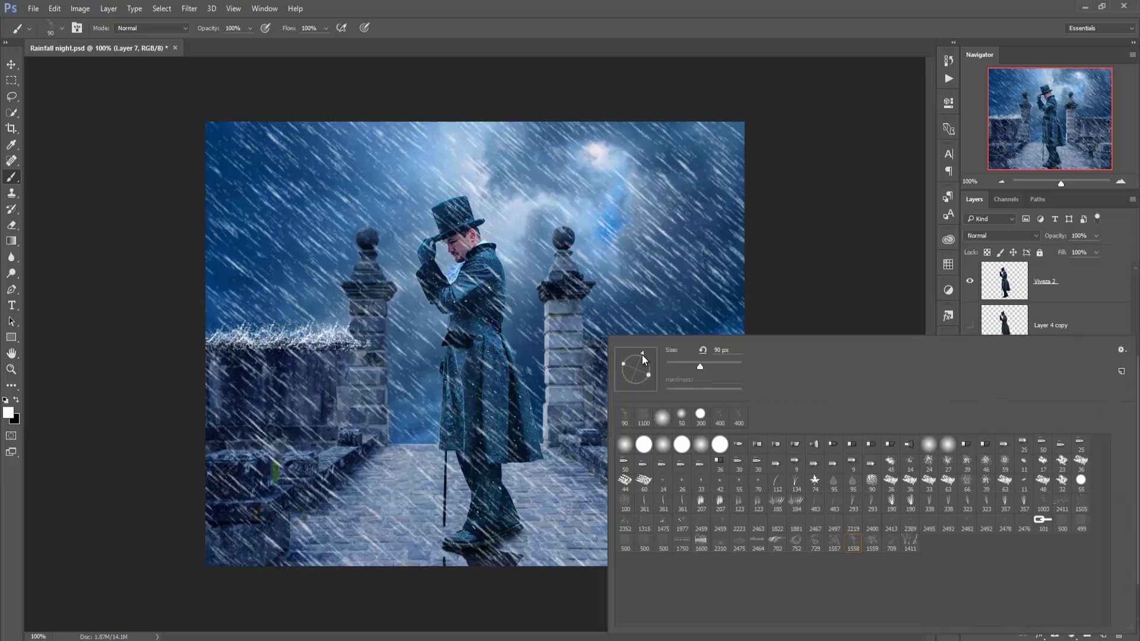
{"action": "left_click", "coordinate": [599, 315]}
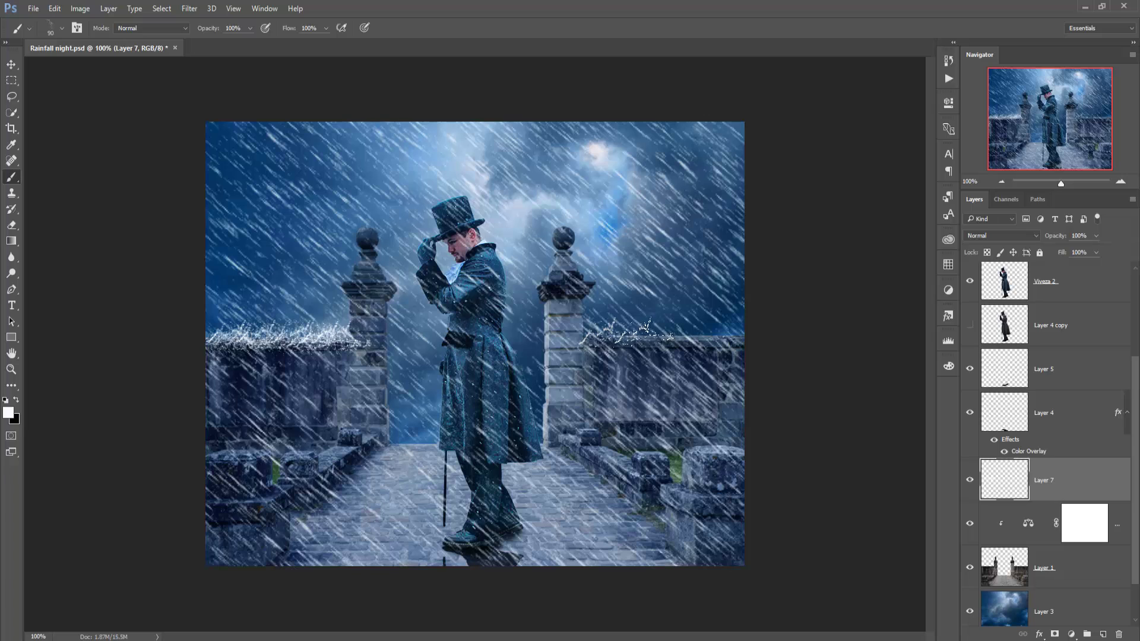
{"action": "left_click", "coordinate": [632, 333]}
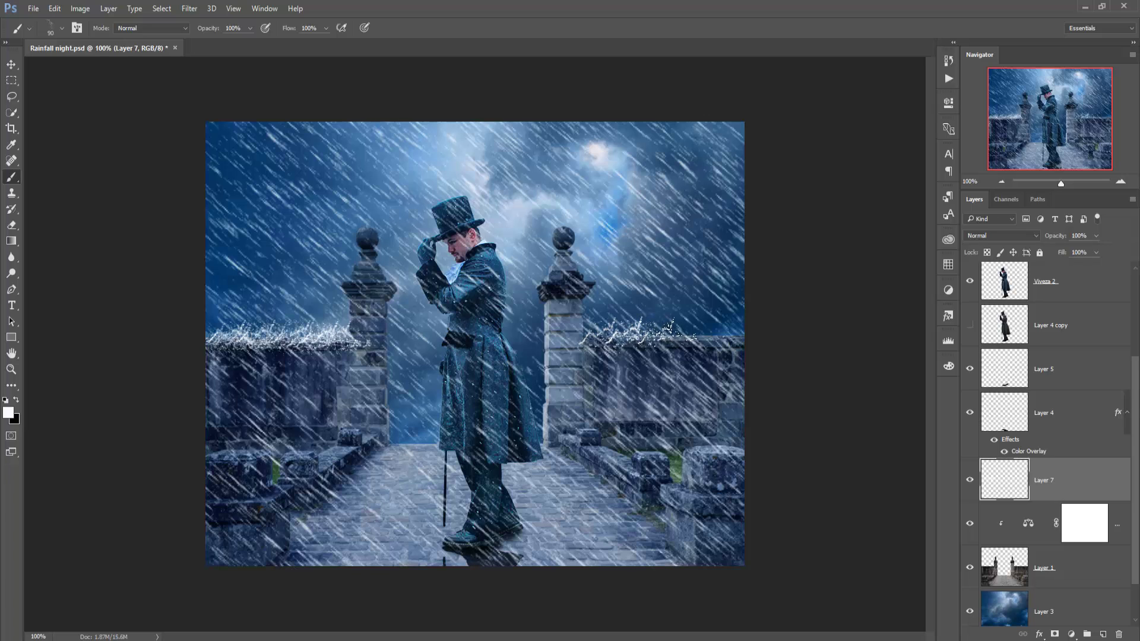
{"action": "left_click", "coordinate": [680, 333]}
{"action": "left_click", "coordinate": [718, 336]}
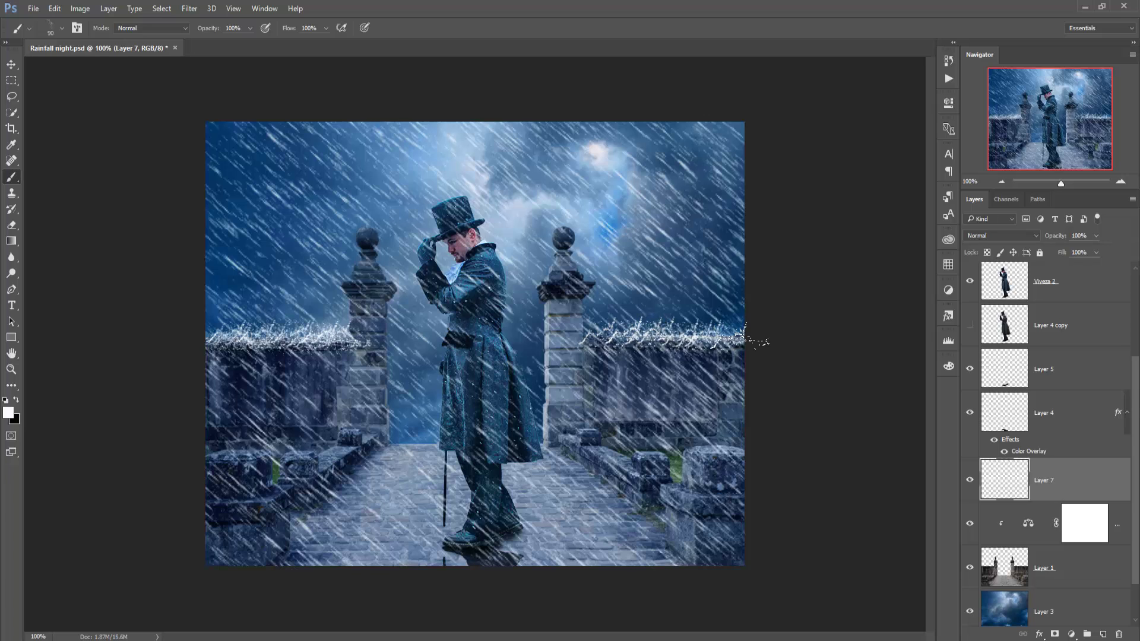
{"action": "left_click", "coordinate": [614, 333]}
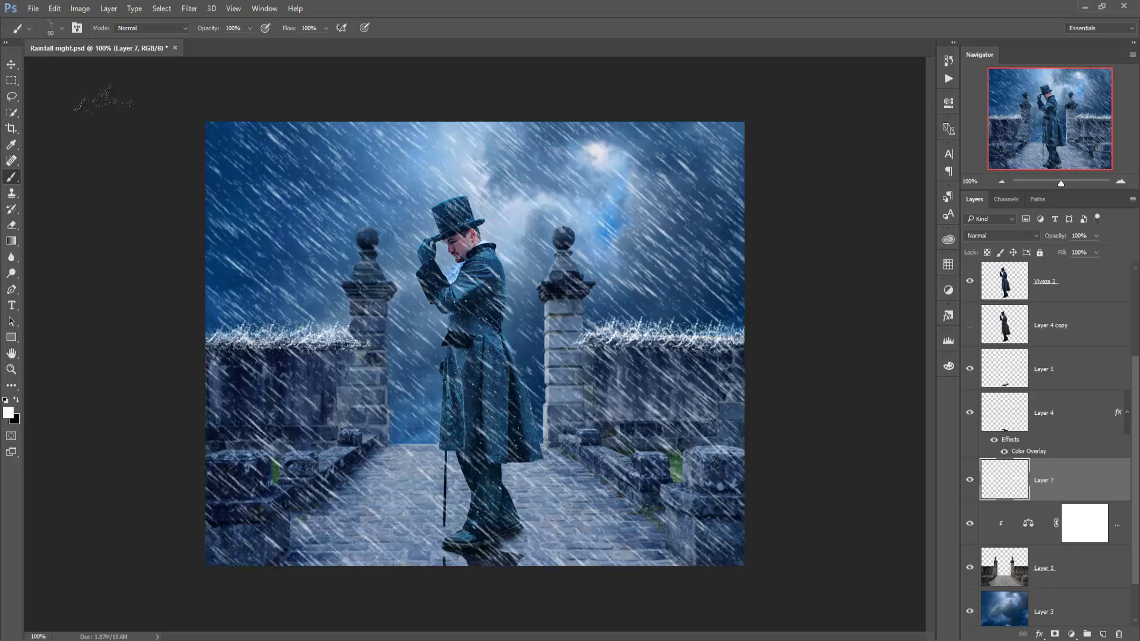
Mask Layer 7 and paint black with a 70 px soft round brush over both wall-top splashes
{"action": "left_click", "coordinate": [61, 28]}
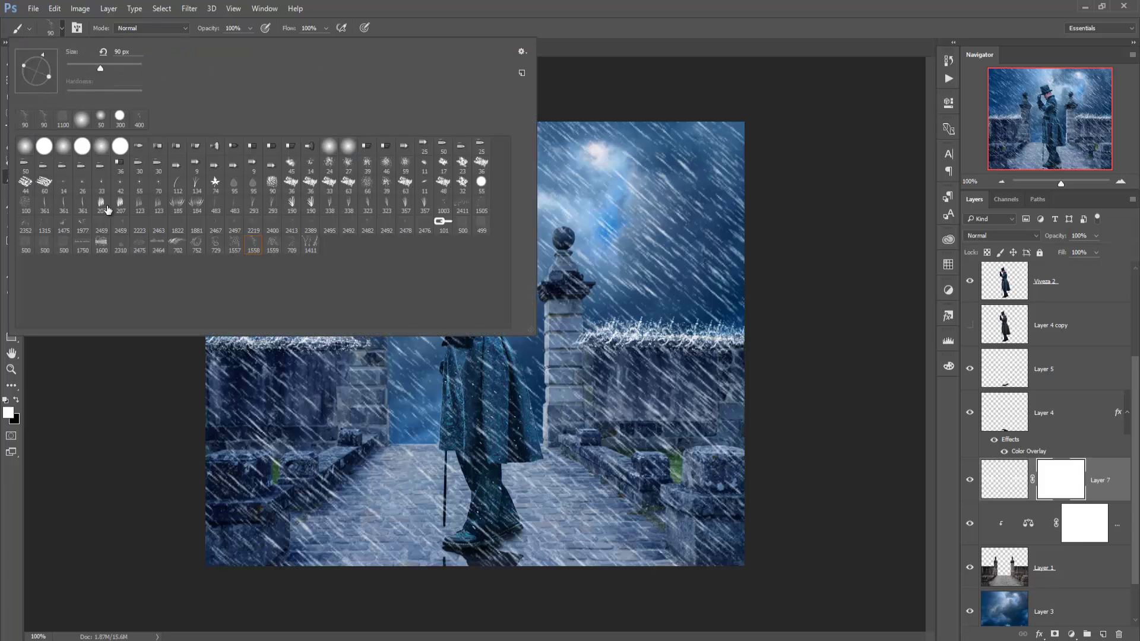
{"action": "left_click", "coordinate": [101, 146]}
{"action": "key", "text": "Return"}
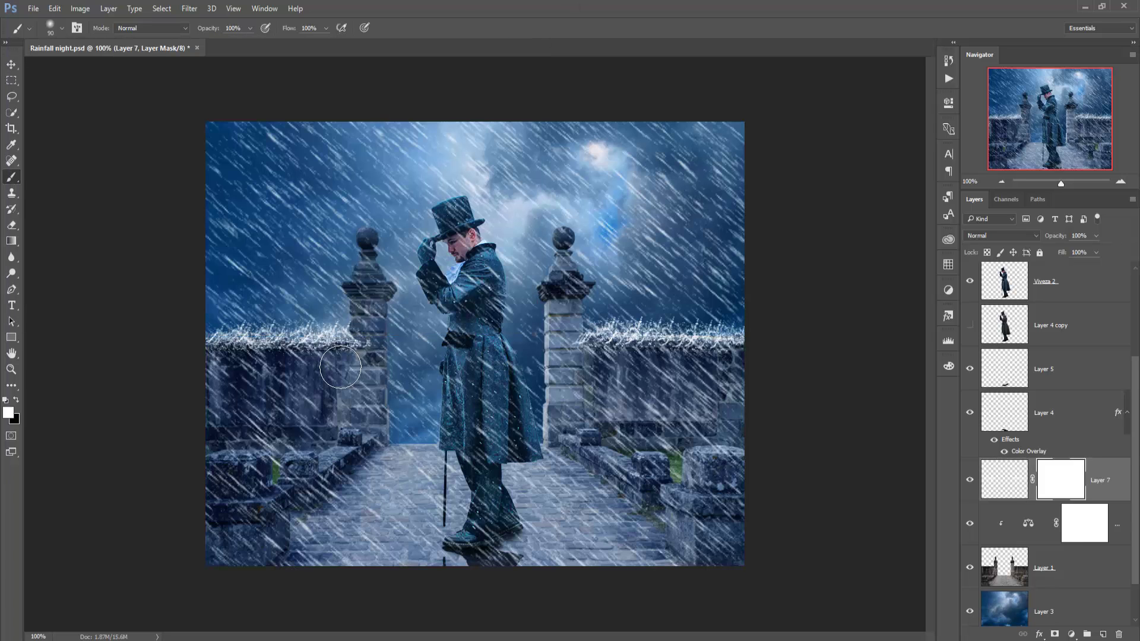
{"action": "key", "text": "bracketleft"}
{"action": "key", "text": "bracketleft"}
{"action": "left_click", "coordinate": [16, 401]}
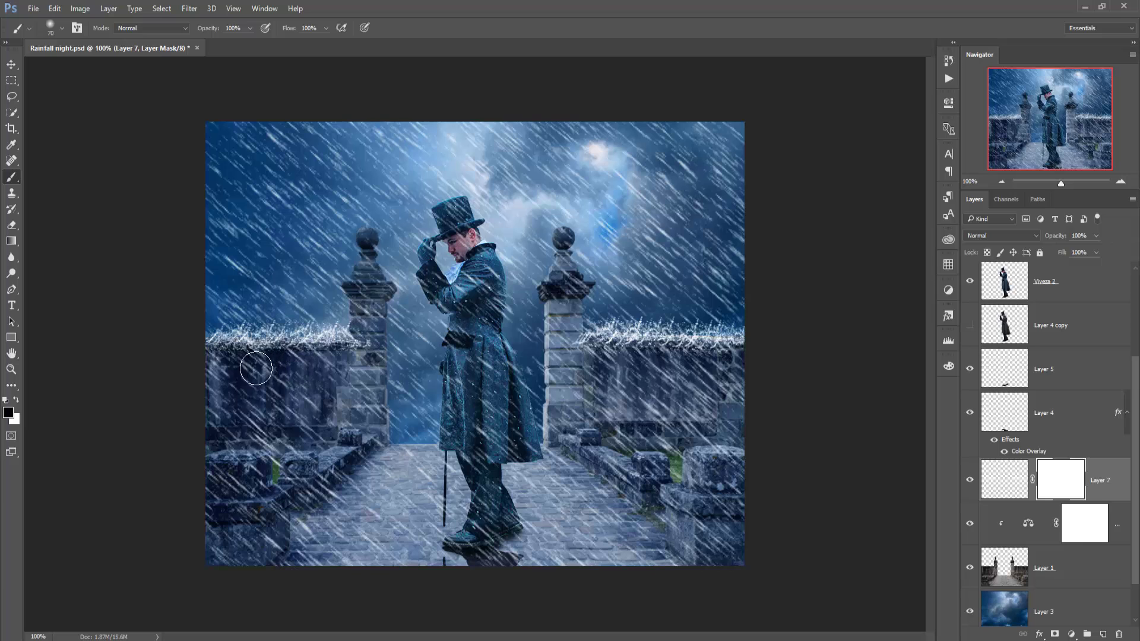
{"action": "left_click_drag", "start_coordinate": [256, 368], "coordinate": [350, 368]}
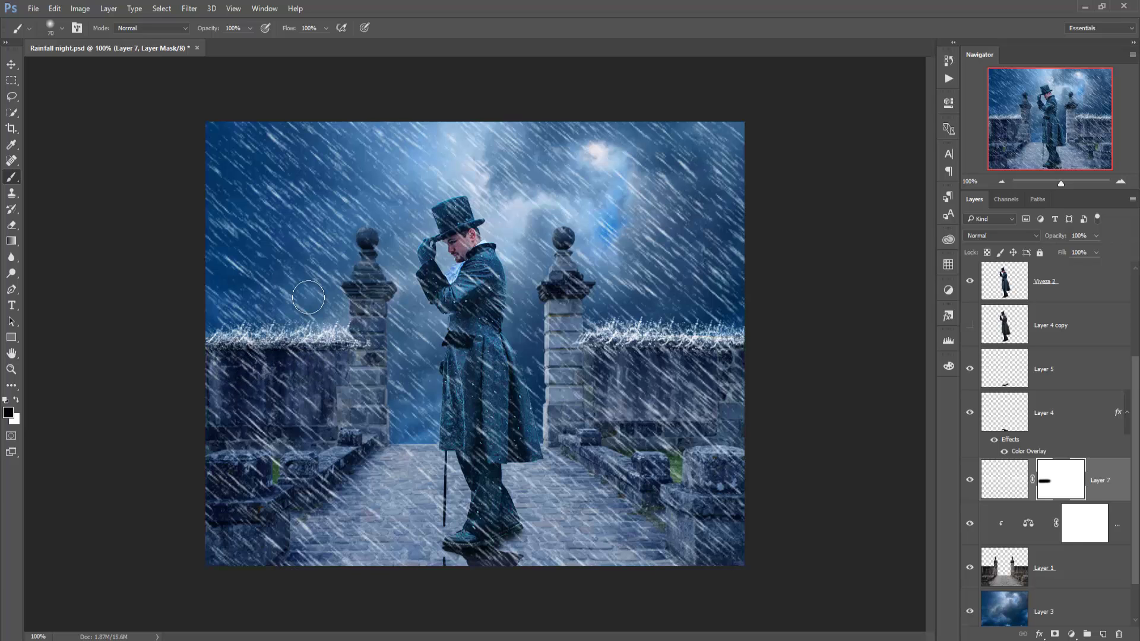
{"action": "left_click_drag", "start_coordinate": [203, 310], "coordinate": [300, 306]}
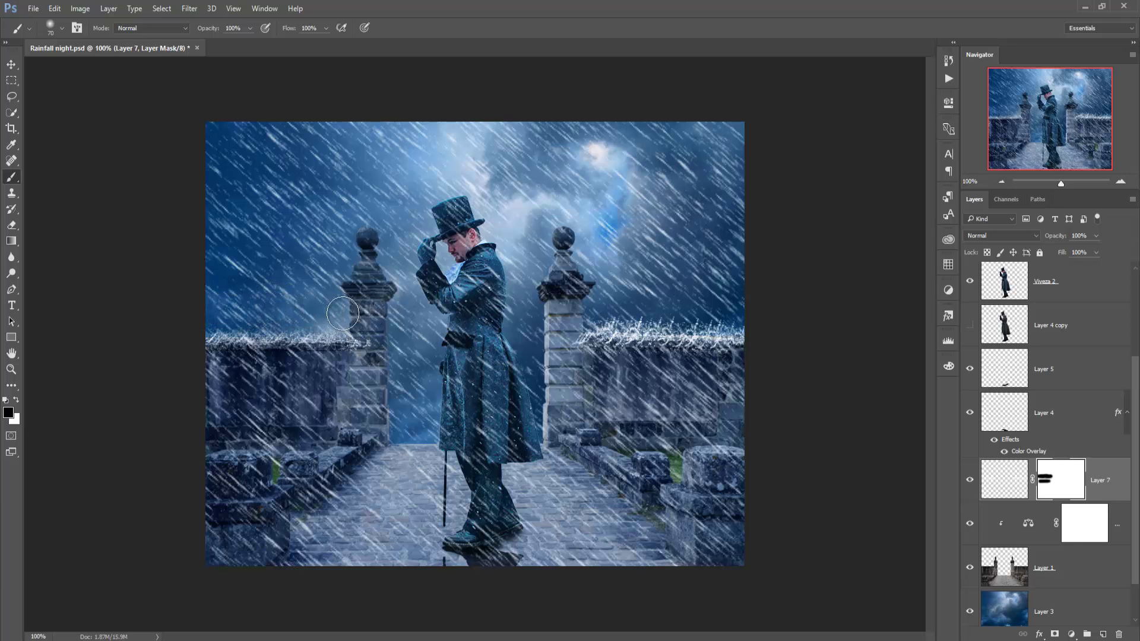
{"action": "mouse_move", "coordinate": [591, 324]}
{"action": "left_mouse_down"}
{"action": "mouse_move", "coordinate": [742, 322]}
{"action": "mouse_move", "coordinate": [627, 360]}
{"action": "mouse_move", "coordinate": [789, 363]}
{"action": "left_mouse_up"}
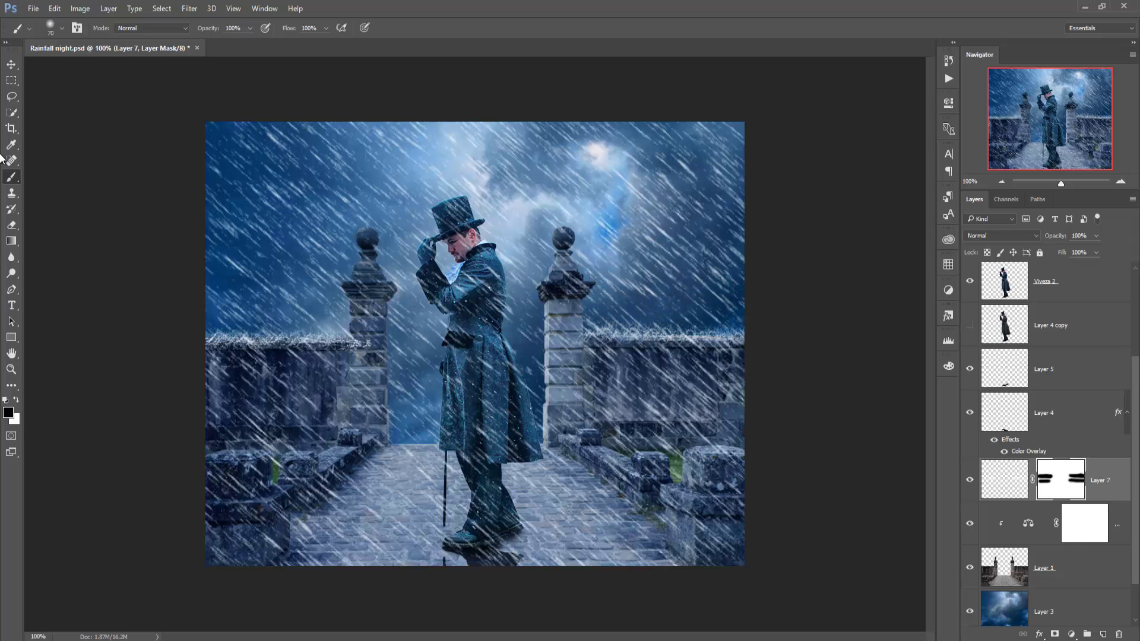
{"action": "left_click", "coordinate": [11, 64]}
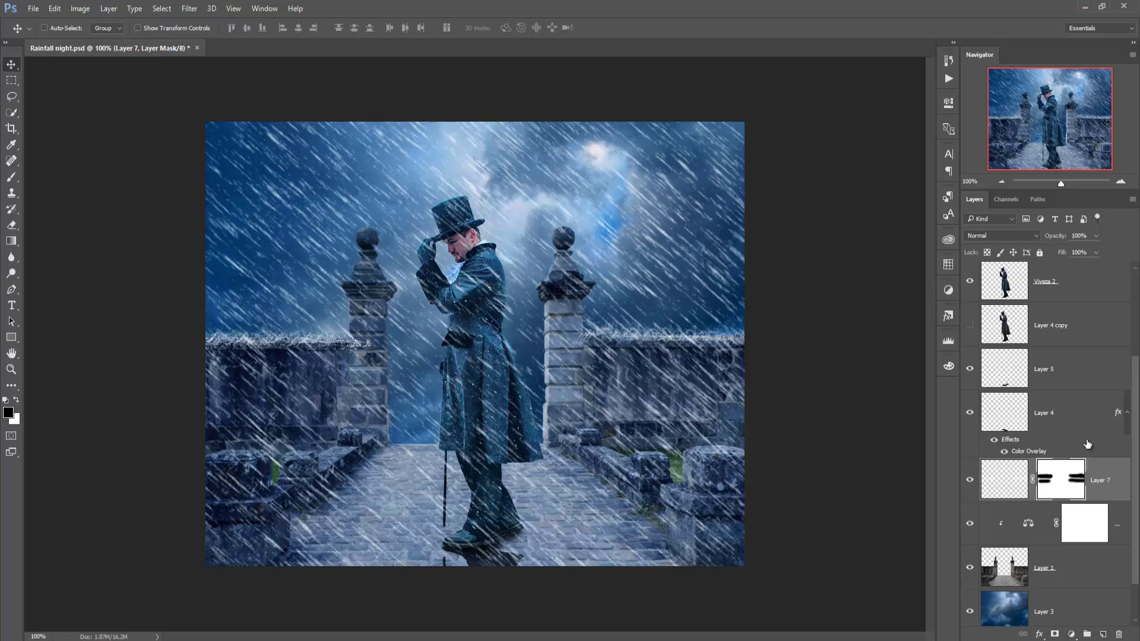
Target Layer 7's pixels and set up the 1558 splash brush, rotated, at 200 px
{"action": "left_click", "coordinate": [1012, 478]}
{"action": "left_click", "coordinate": [9, 181]}
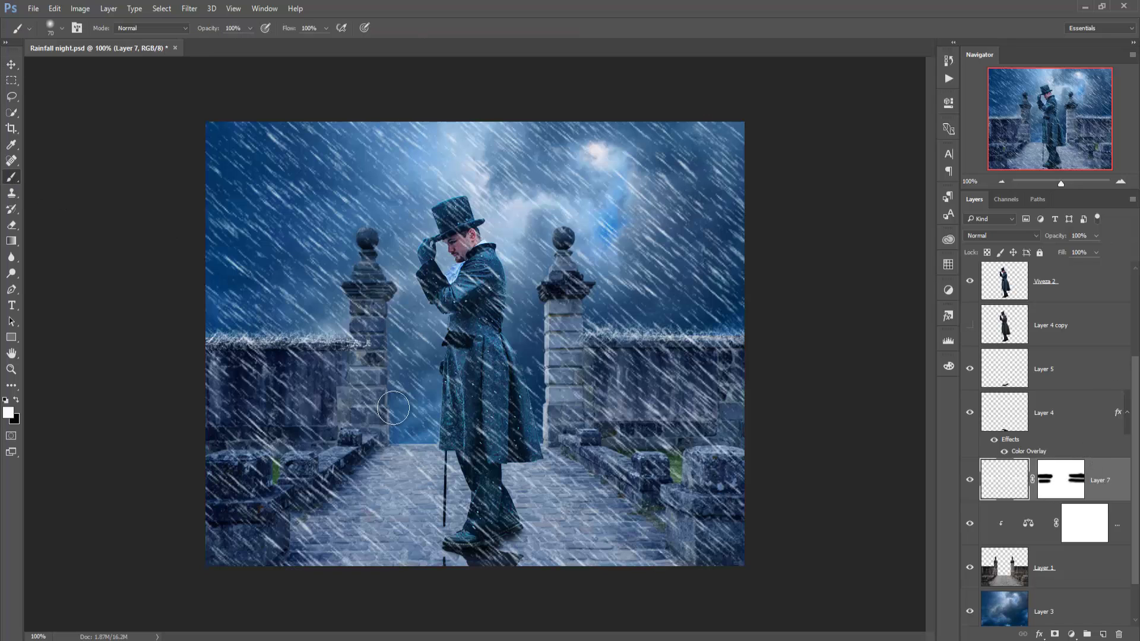
{"action": "left_click", "coordinate": [61, 28]}
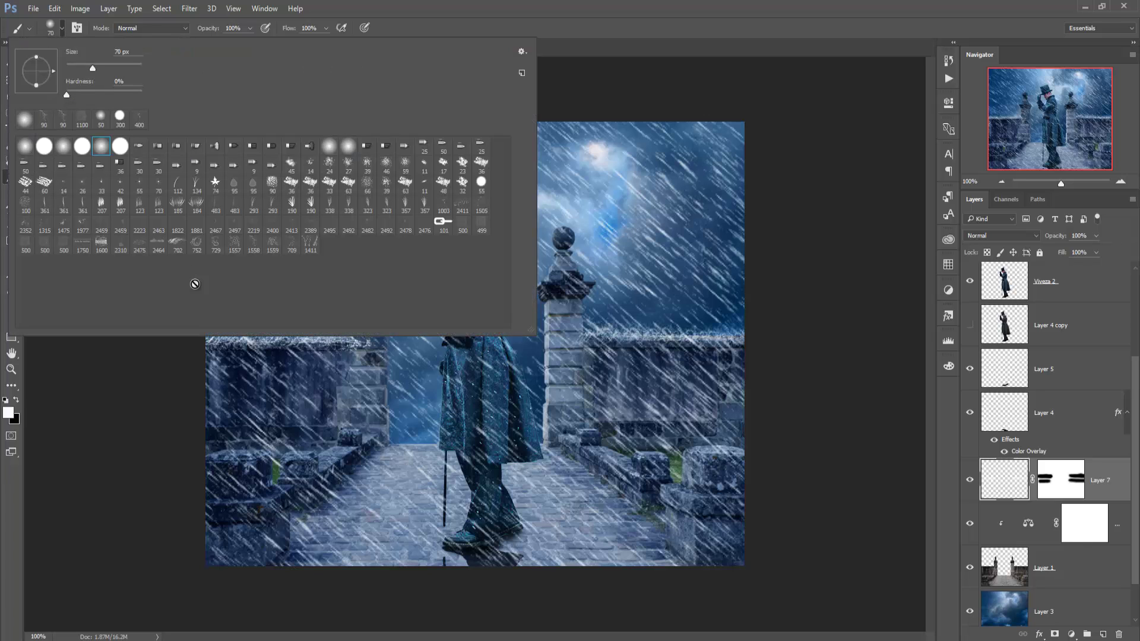
{"action": "left_click", "coordinate": [254, 243]}
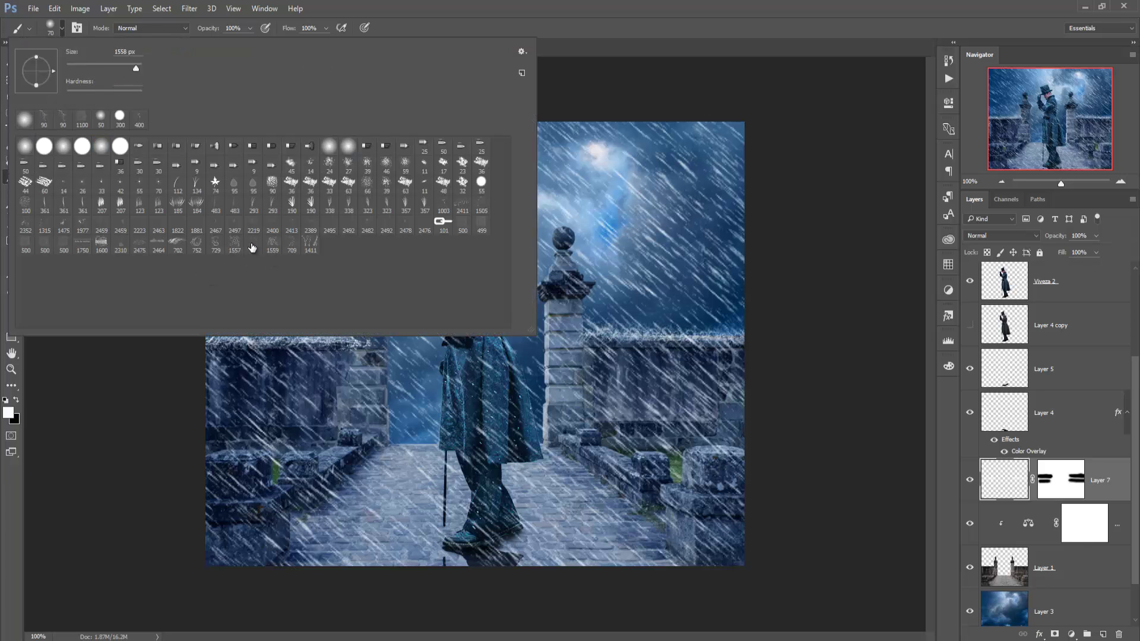
{"action": "left_click", "coordinate": [627, 4]}
{"action": "right_click", "coordinate": [496, 377]}
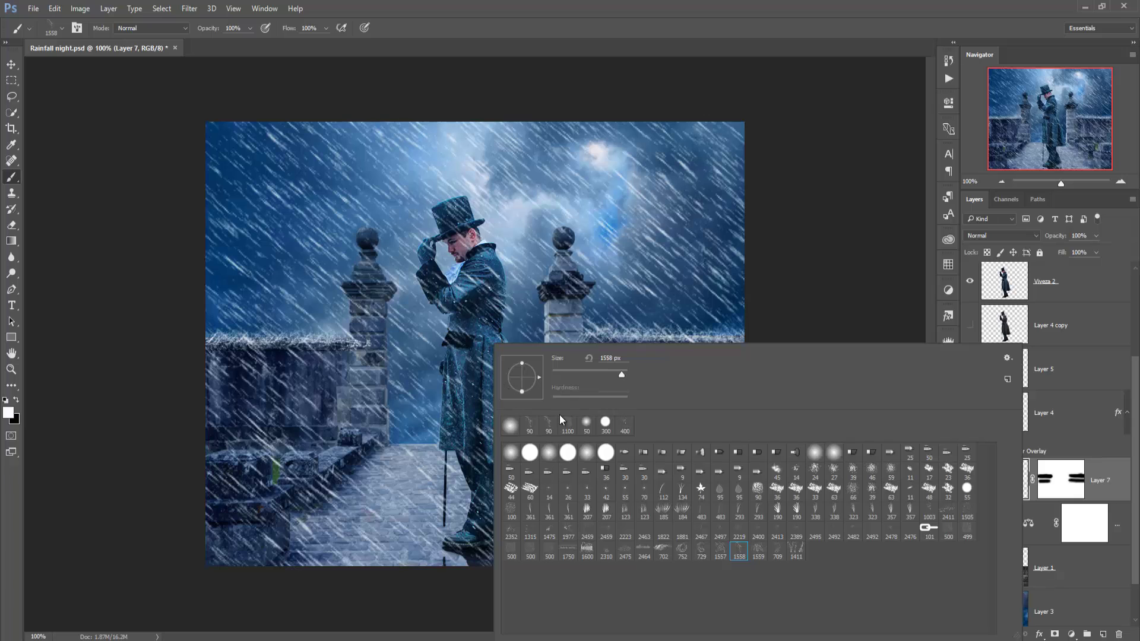
{"action": "left_click_drag", "start_coordinate": [537, 366], "coordinate": [532, 363]}
{"action": "left_click", "coordinate": [524, 18]}
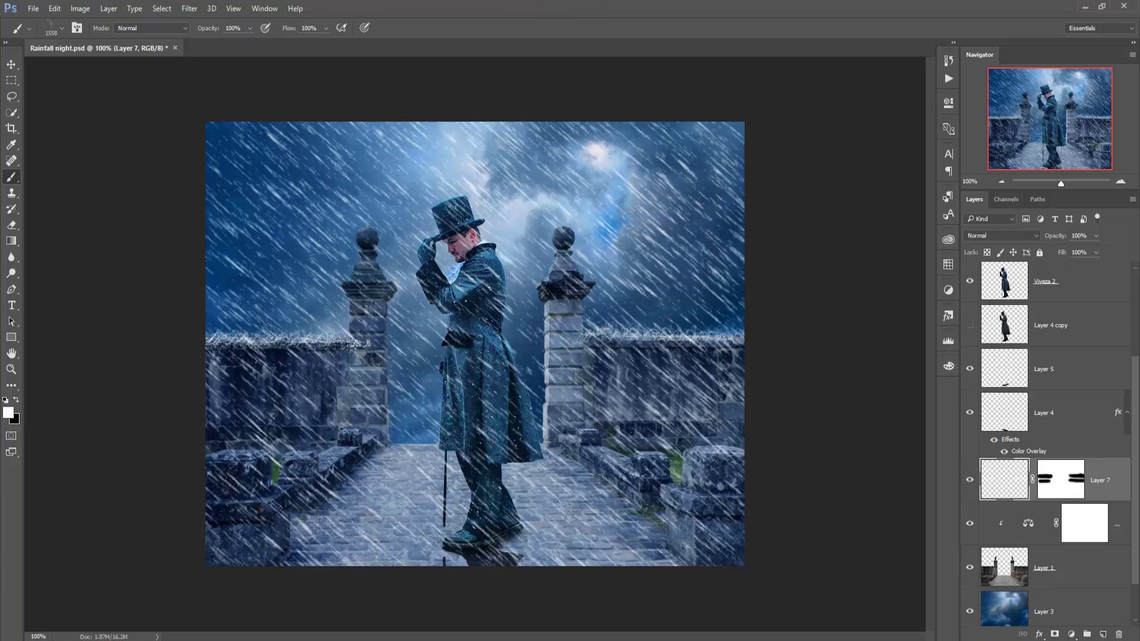
{"action": "key", "text": "bracketleft"}
{"action": "key", "text": "bracketleft"}
{"action": "key", "text": "bracketleft"}
{"action": "key", "text": "bracketright"}
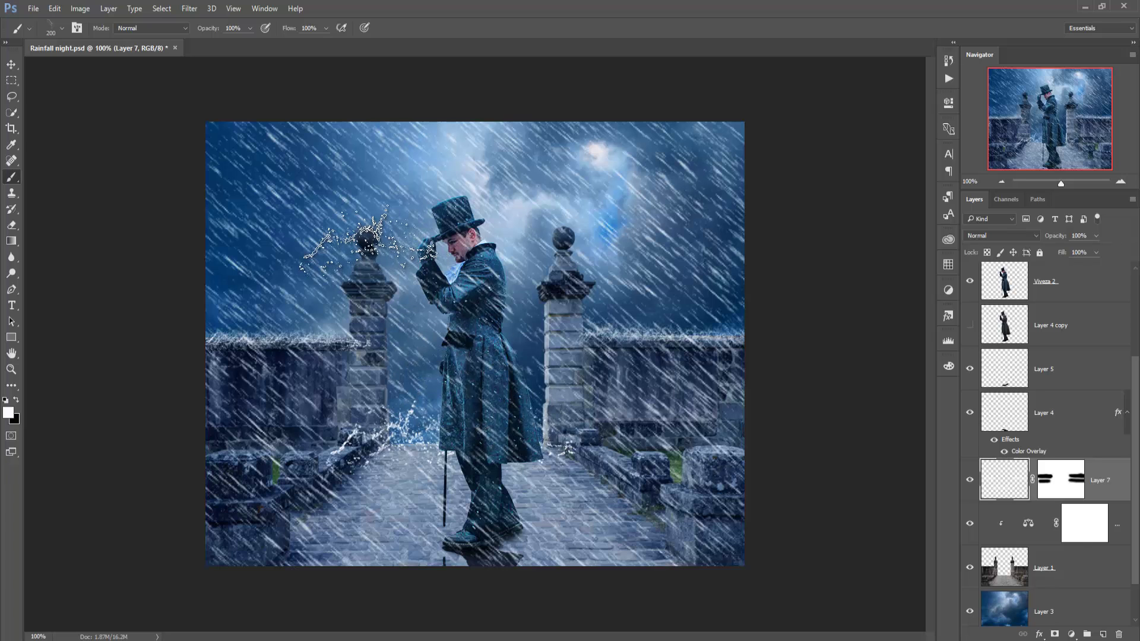
Reselect the 1558 splash brush and stamp a white splash on the left gate pillar
{"action": "right_click", "coordinate": [407, 266]}
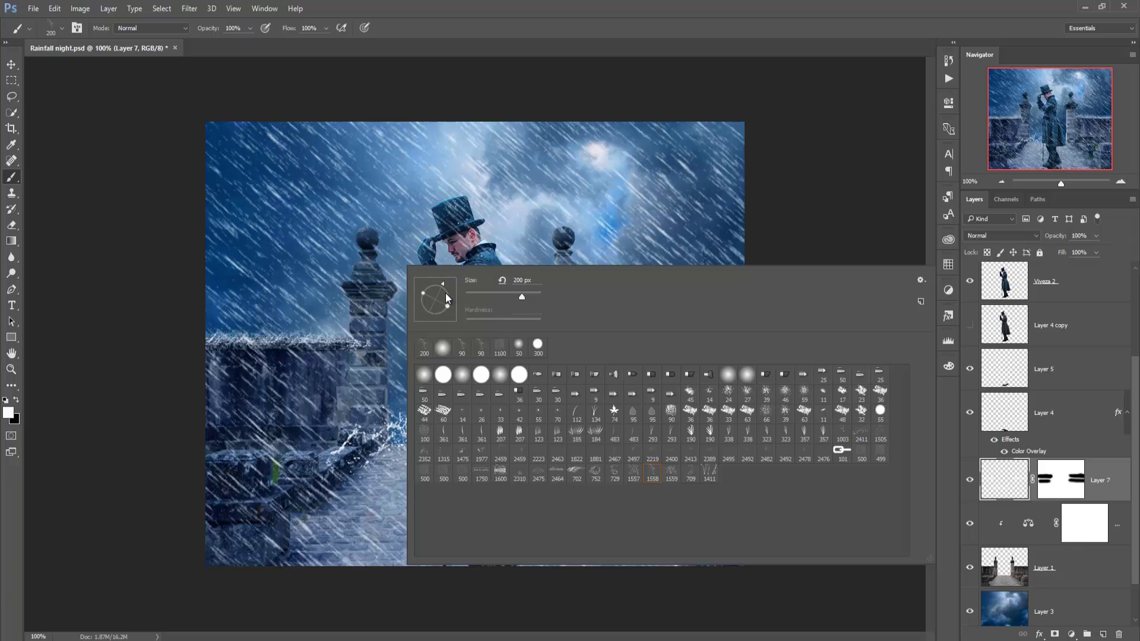
{"action": "left_click", "coordinate": [652, 475]}
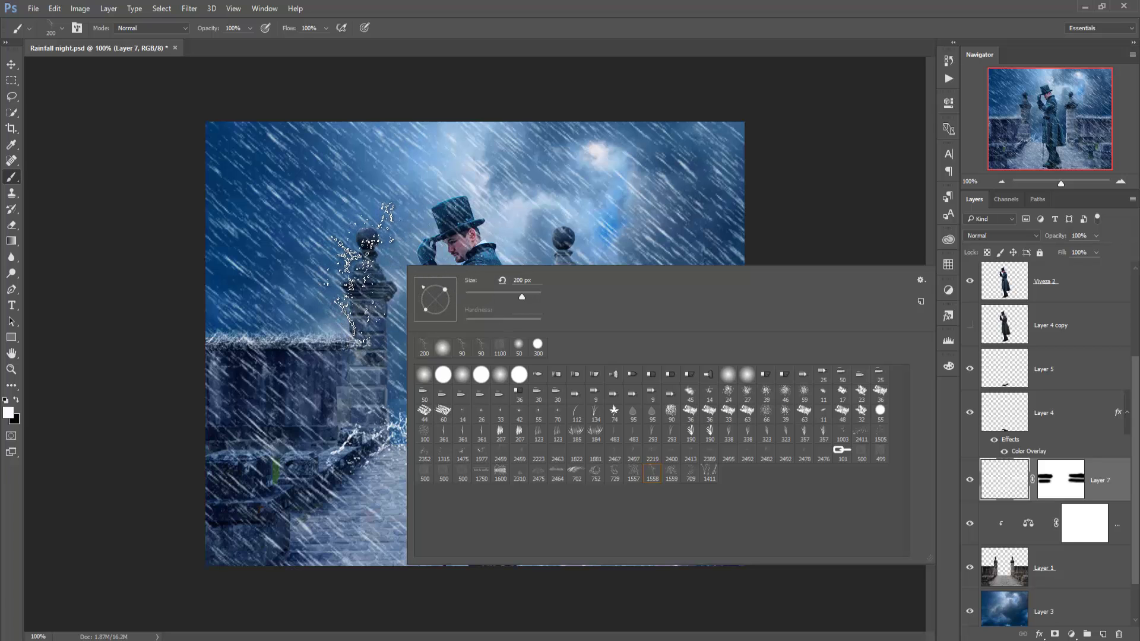
{"action": "left_click", "coordinate": [358, 274]}
{"action": "left_click", "coordinate": [358, 274]}
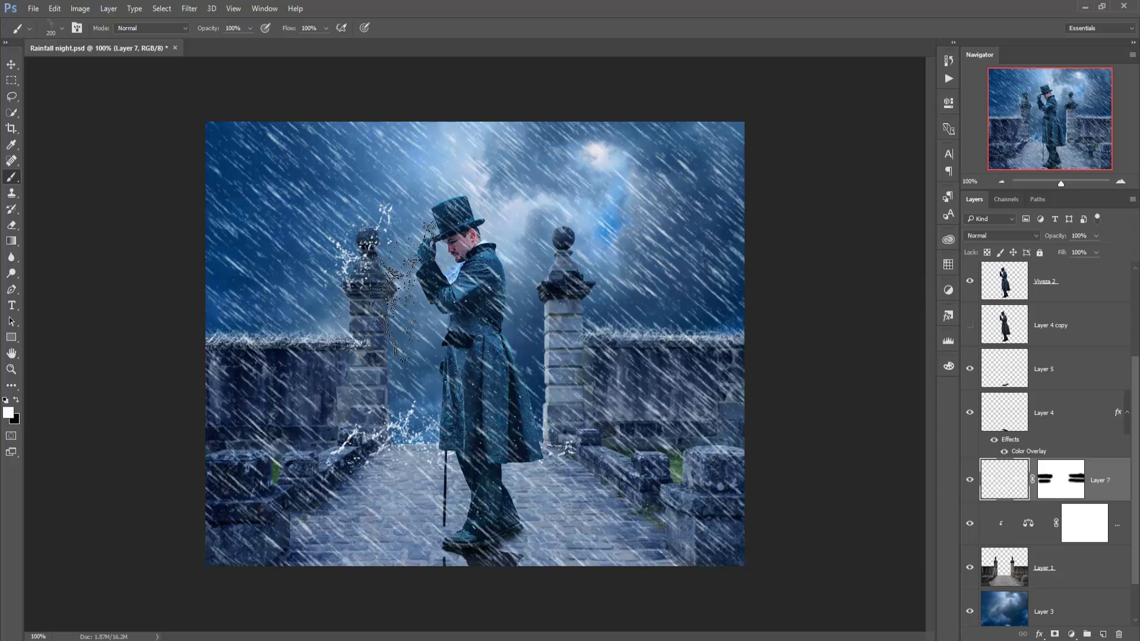
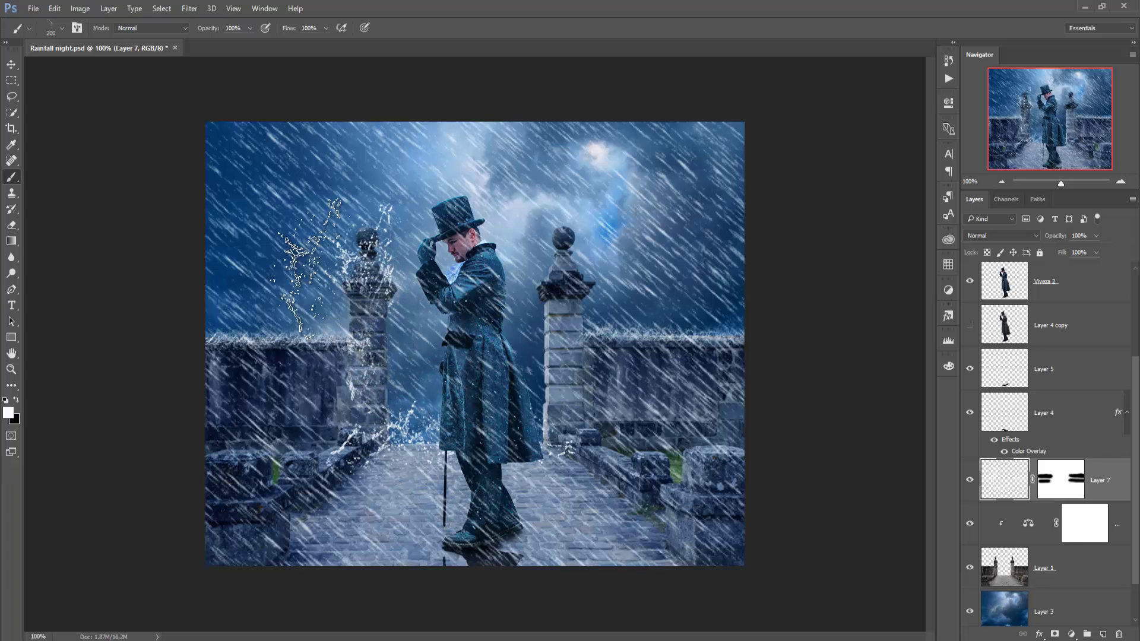
Return to the splash brush and target Layer 7's mask with black as the paint colour
{"action": "left_click", "coordinate": [10, 70]}
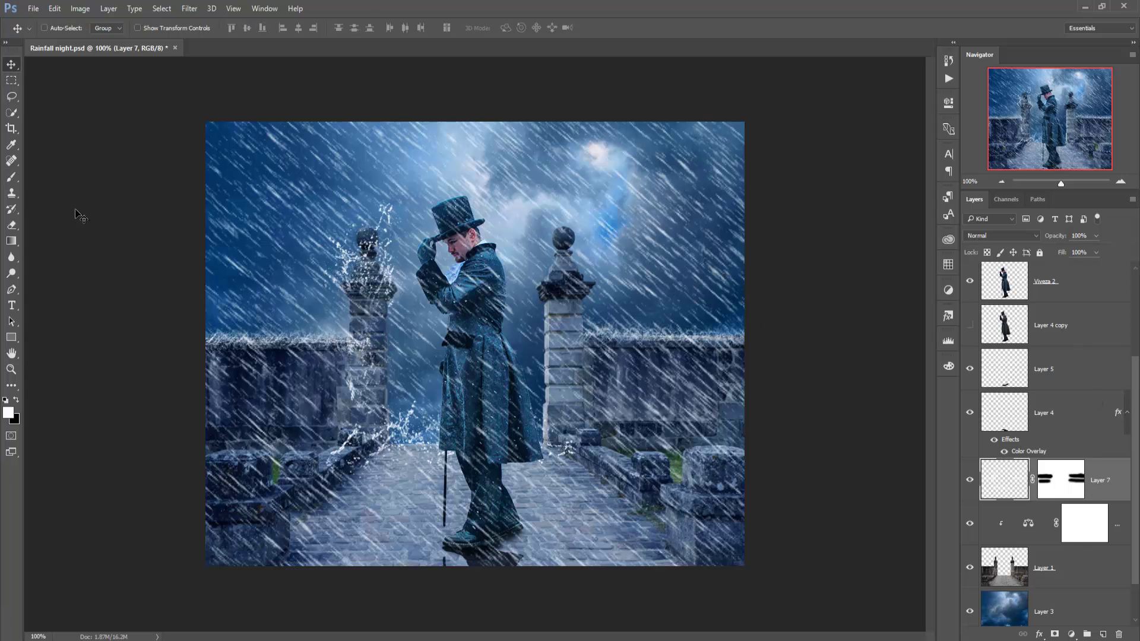
{"action": "left_click", "coordinate": [10, 178]}
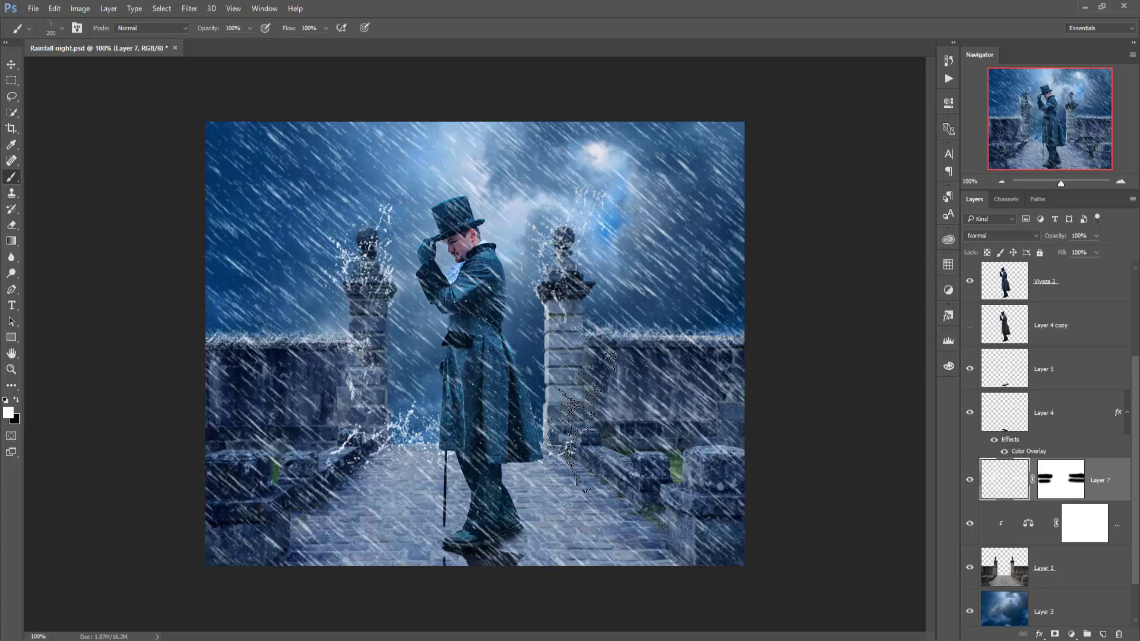
{"action": "left_click", "coordinate": [1060, 496]}
{"action": "key", "text": "x"}
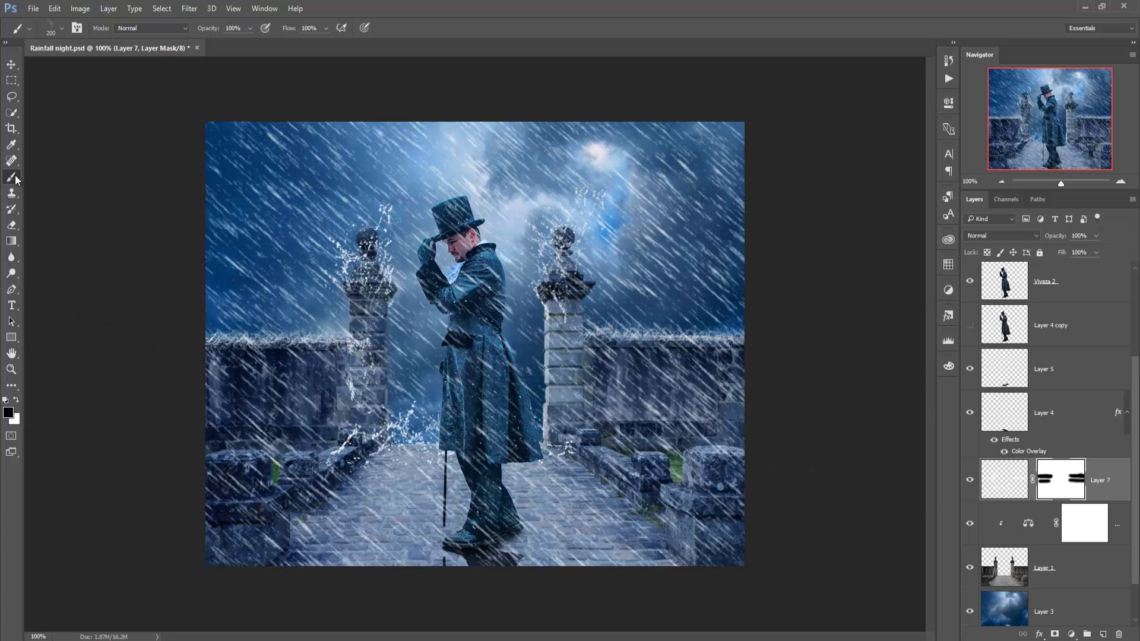
With a soft round black brush, mask out Layer 7's blue glow near the moon and above the hat
{"action": "left_click", "coordinate": [61, 29]}
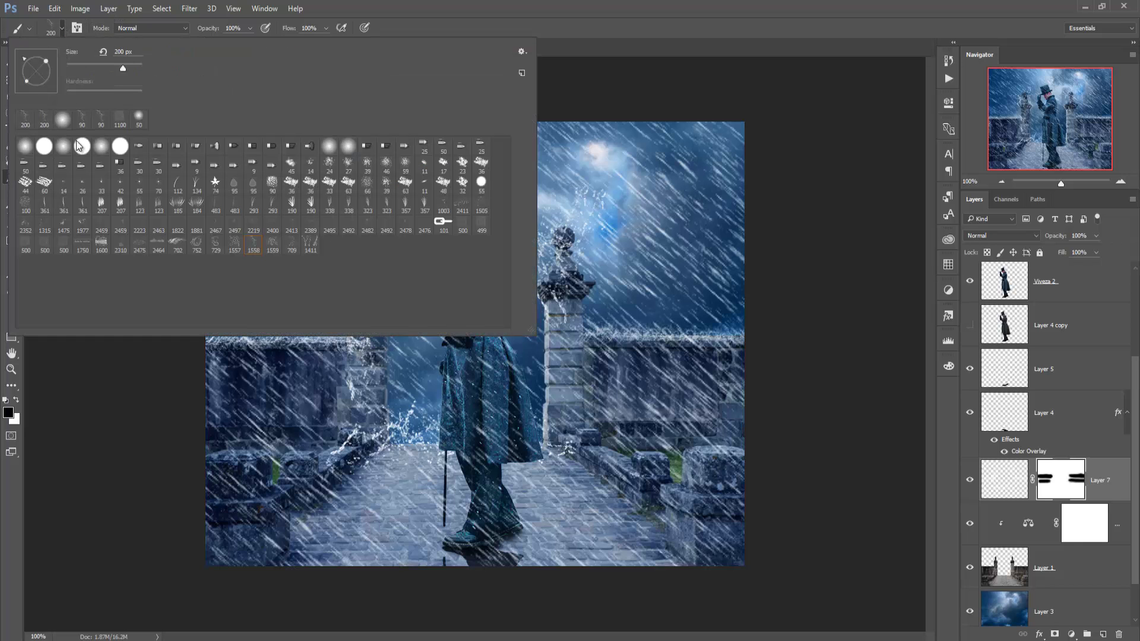
{"action": "double_click", "coordinate": [101, 146]}
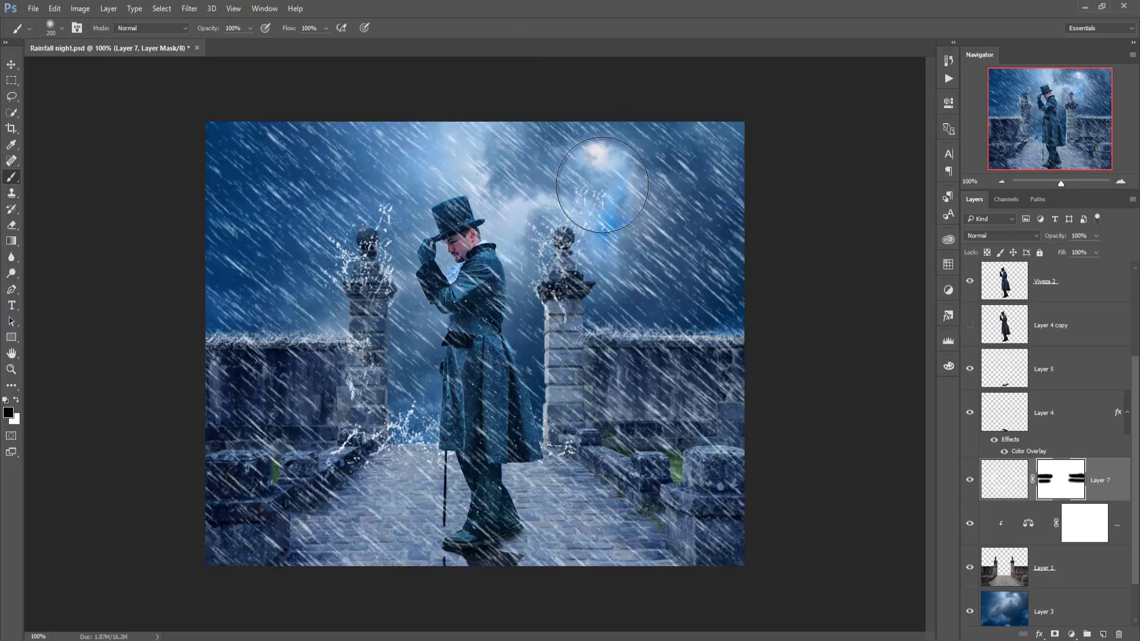
{"action": "left_click_drag", "start_coordinate": [620, 200], "coordinate": [630, 249]}
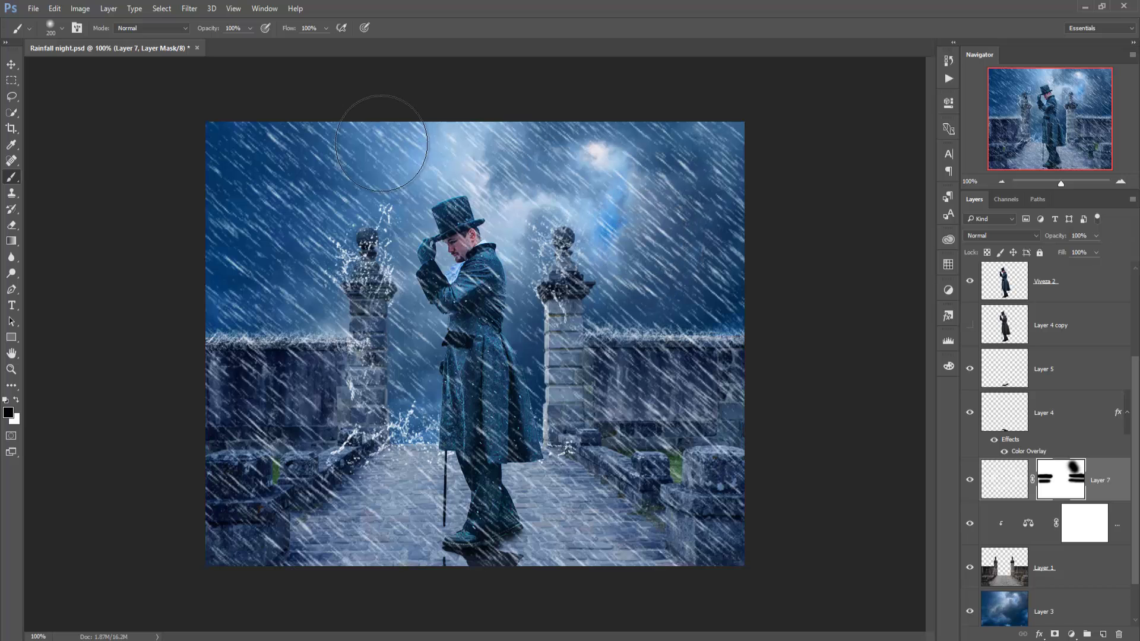
{"action": "left_click_drag", "start_coordinate": [395, 188], "coordinate": [424, 178]}
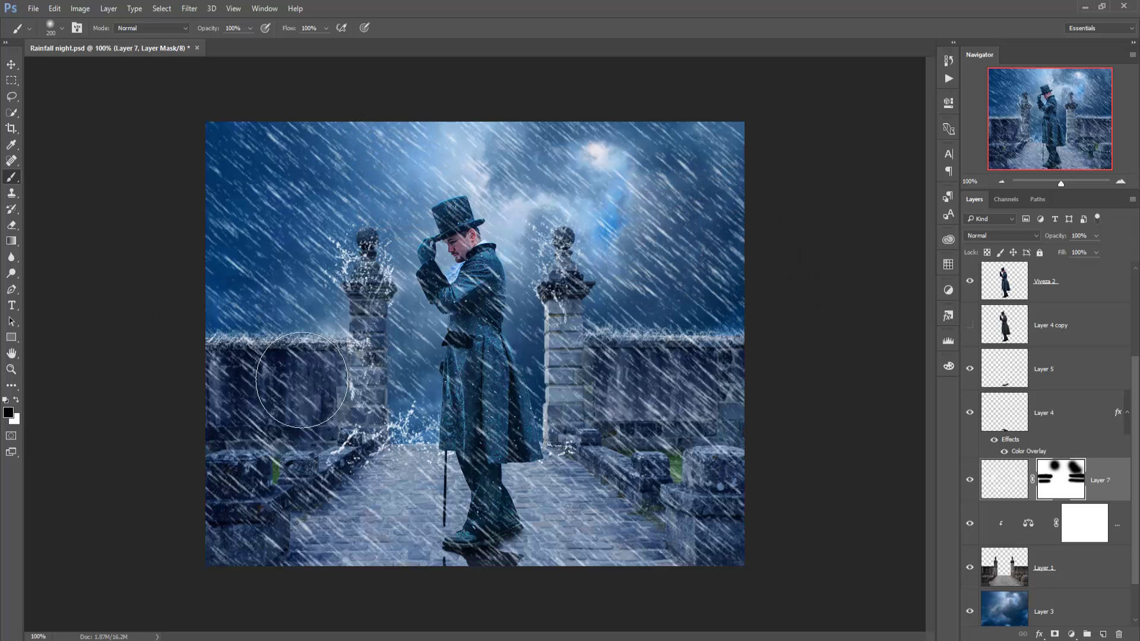
Load a splash brush preset and reduce it to 700 px
{"action": "left_click", "coordinate": [62, 29]}
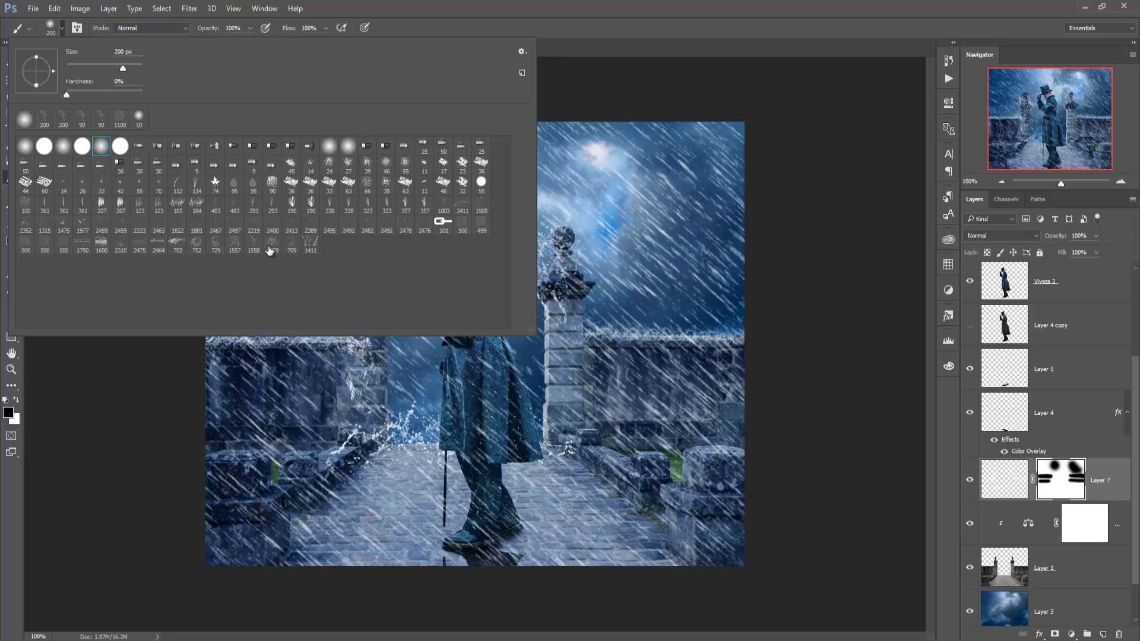
{"action": "left_click", "coordinate": [686, 70]}
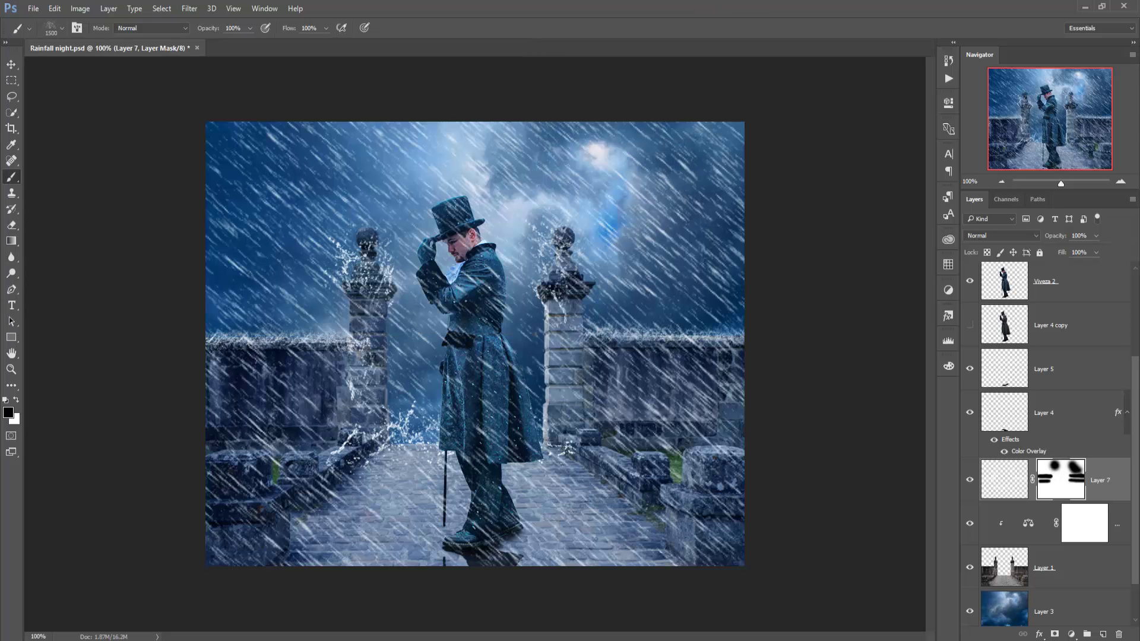
{"action": "key", "text": "bracketleft"}
{"action": "key", "text": "bracketleft"}
{"action": "key", "text": "bracketleft"}
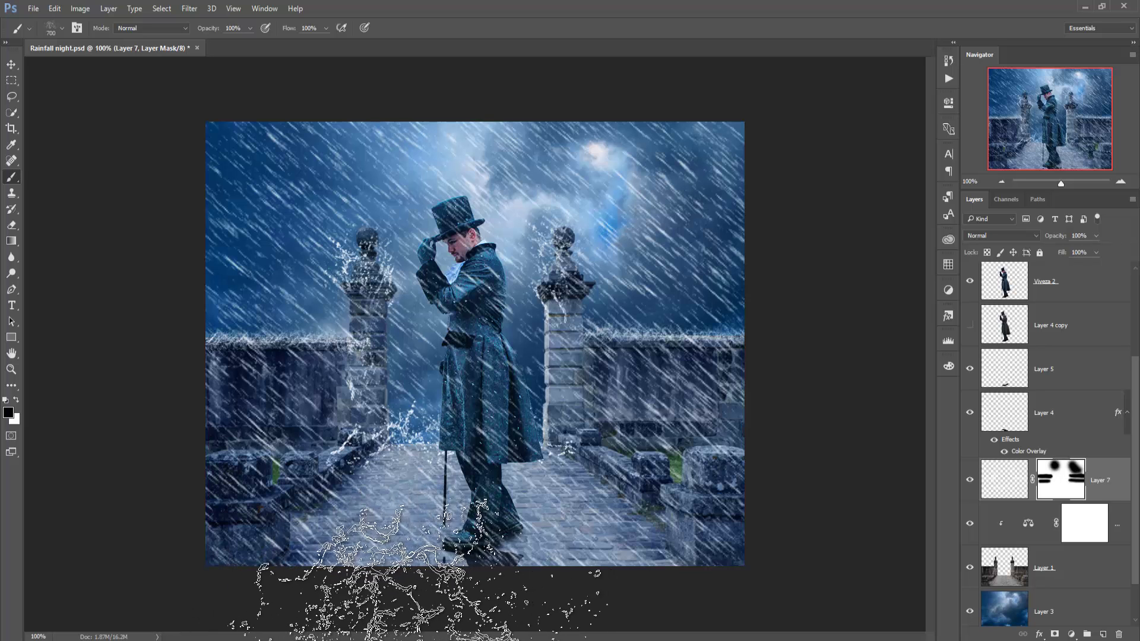
Add a new layer above Layer 6 and stamp white splashes at the lower left and by the man's feet
{"action": "left_click", "coordinate": [1070, 290]}
{"action": "left_click_drag", "start_coordinate": [1136, 387], "coordinate": [1138, 346]}
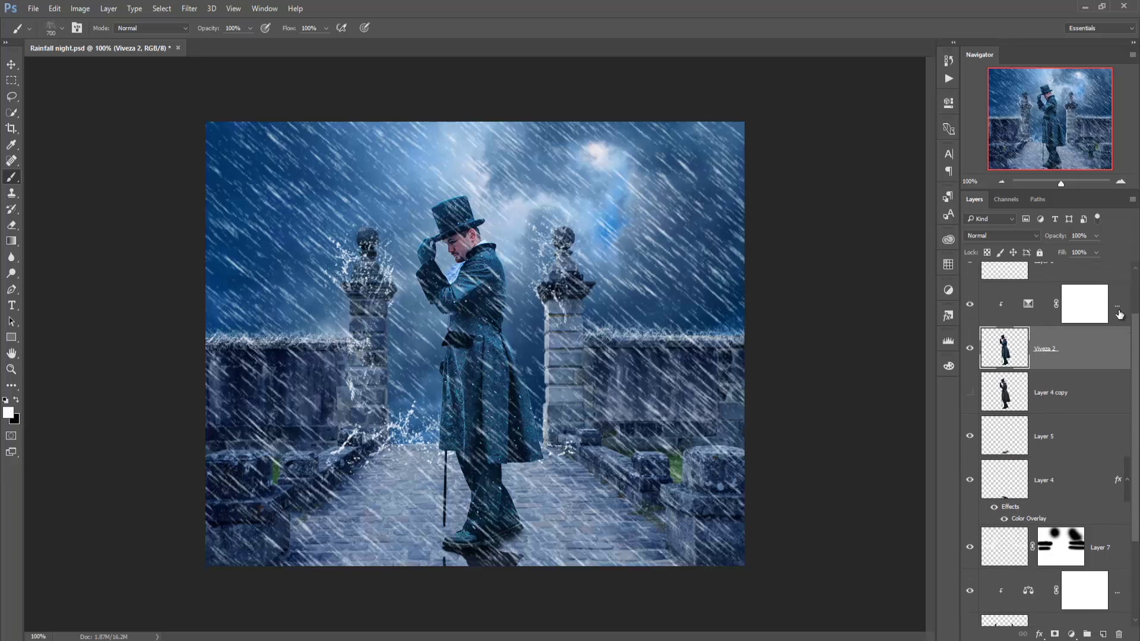
{"action": "scroll", "coordinate": [1116, 350], "scroll_direction": "up", "scroll_amount": 1}
{"action": "scroll", "coordinate": [1108, 332], "scroll_direction": "up", "scroll_amount": 1}
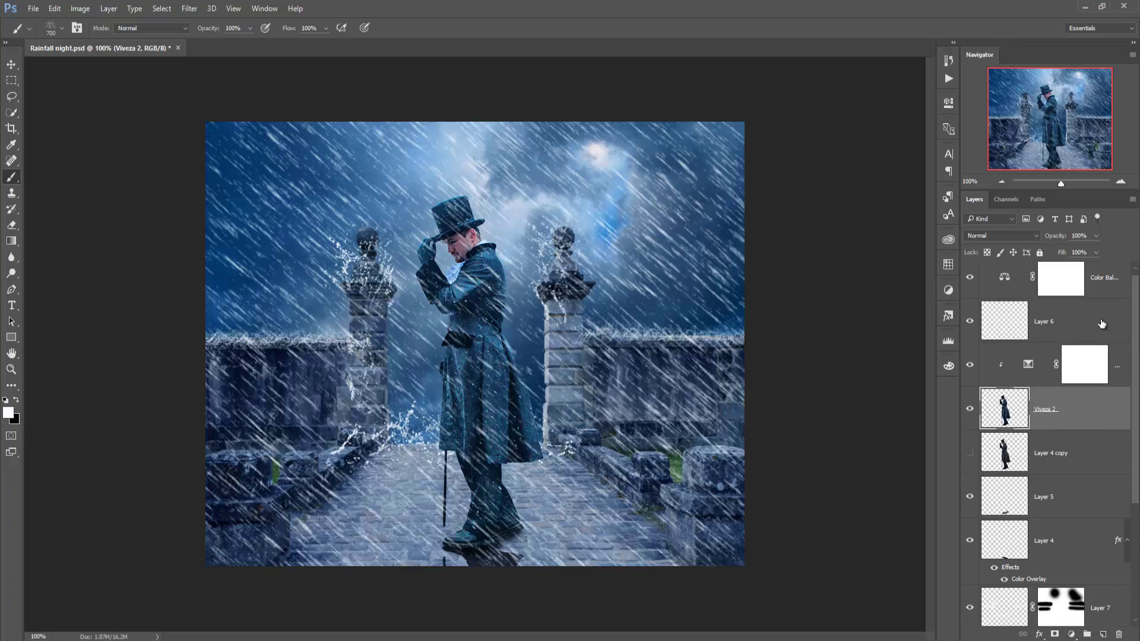
{"action": "left_click", "coordinate": [1106, 326]}
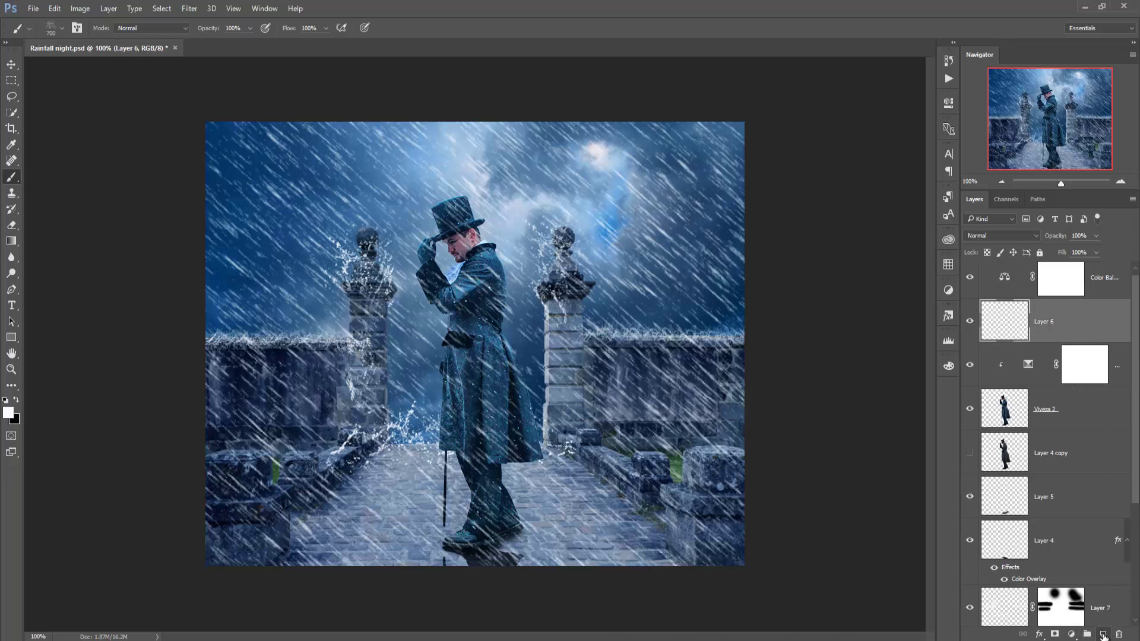
{"action": "left_click", "coordinate": [1104, 635]}
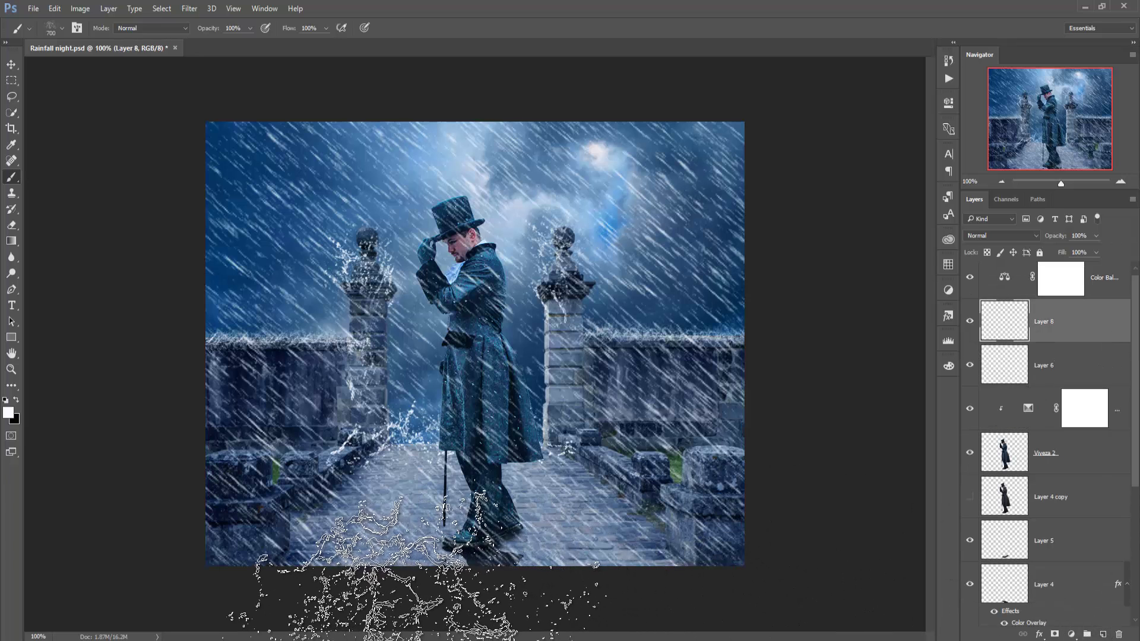
{"action": "left_click", "coordinate": [416, 618]}
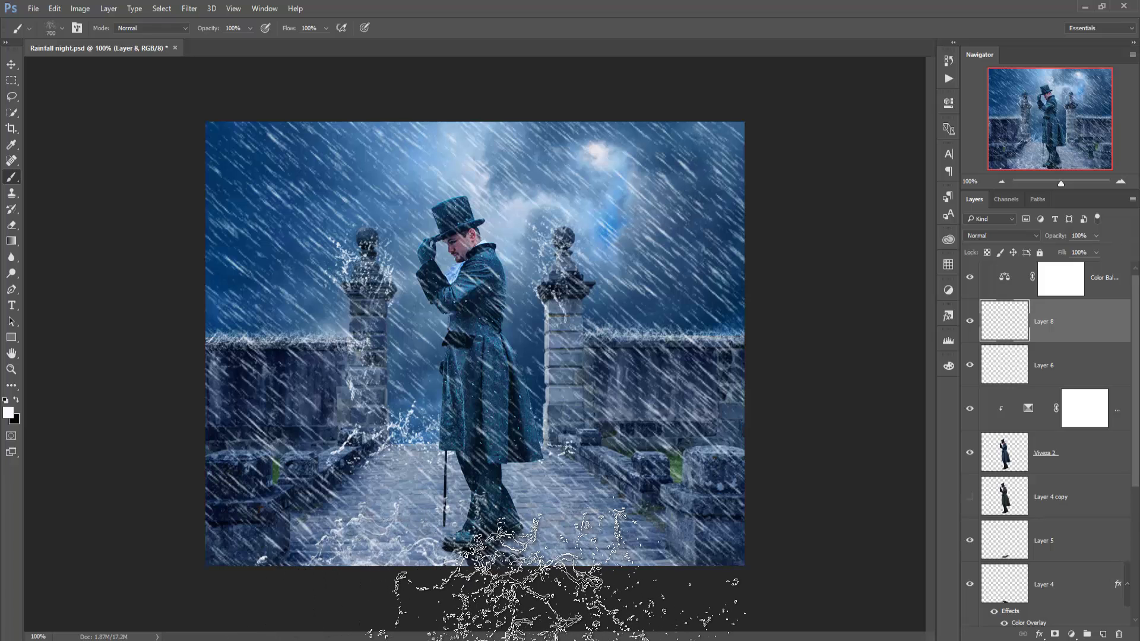
{"action": "left_click", "coordinate": [555, 612]}
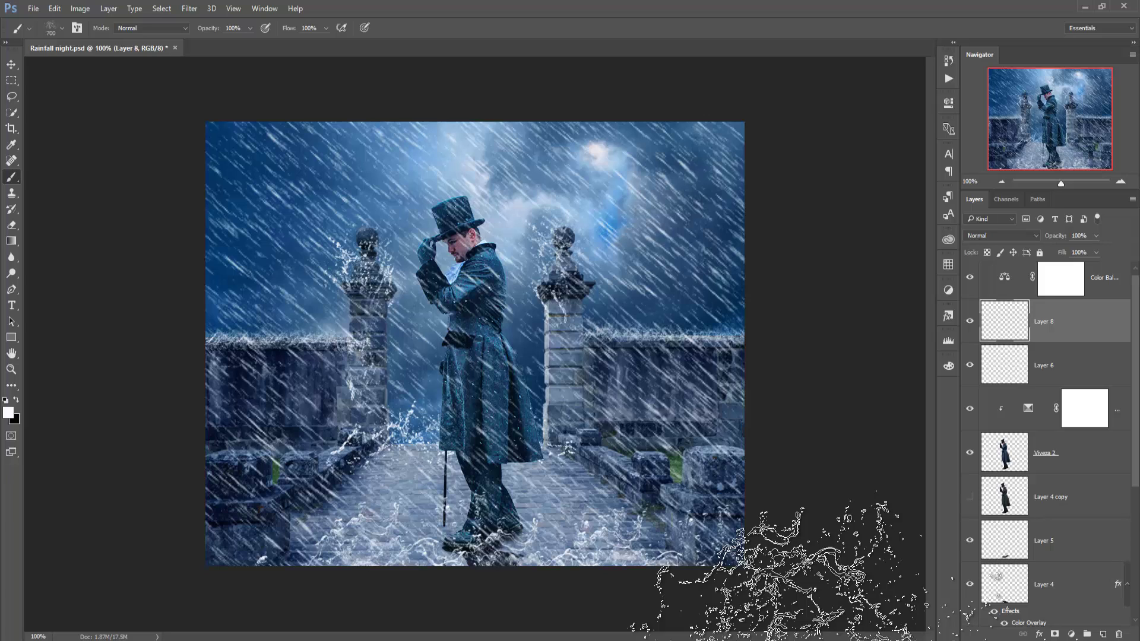
Set the new splash layer's opacity to 74%
{"action": "left_click", "coordinate": [1096, 236]}
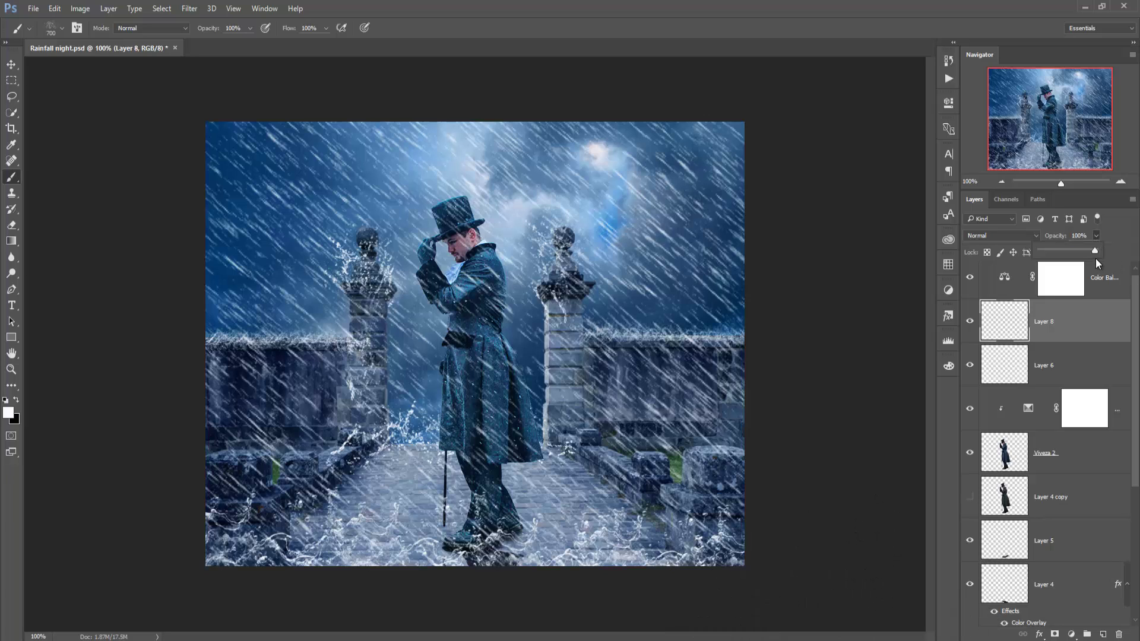
{"action": "left_click_drag", "start_coordinate": [1094, 250], "coordinate": [1074, 251]}
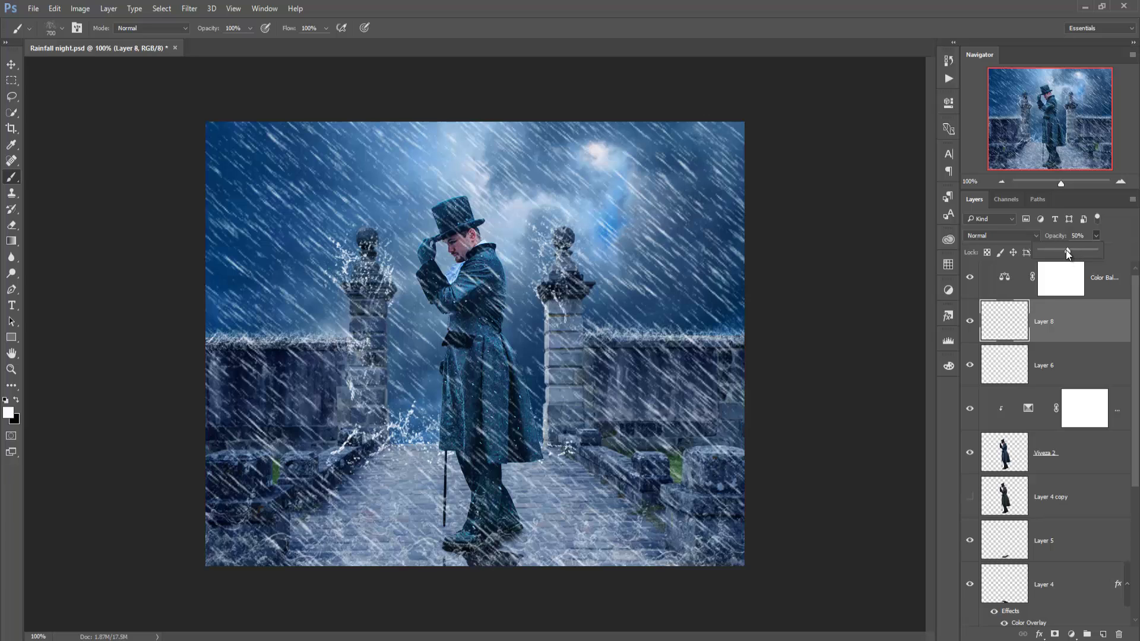
{"action": "left_click_drag", "start_coordinate": [1075, 250], "coordinate": [1080, 250]}
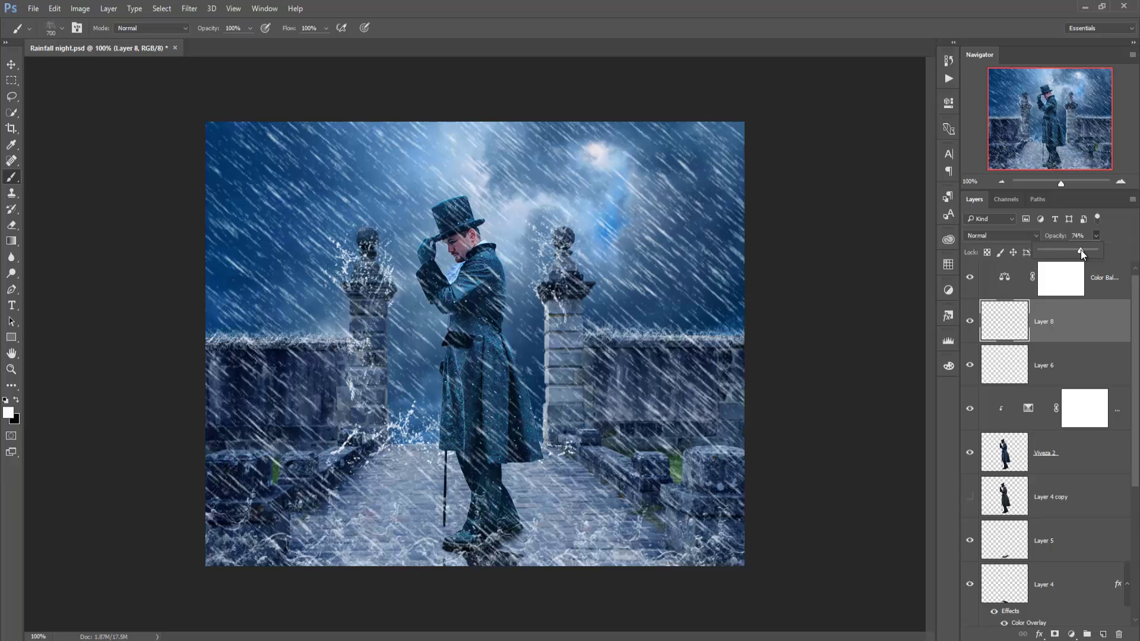
Choose a different splash brush preset and shrink it to 500 px
{"action": "key", "text": "v"}
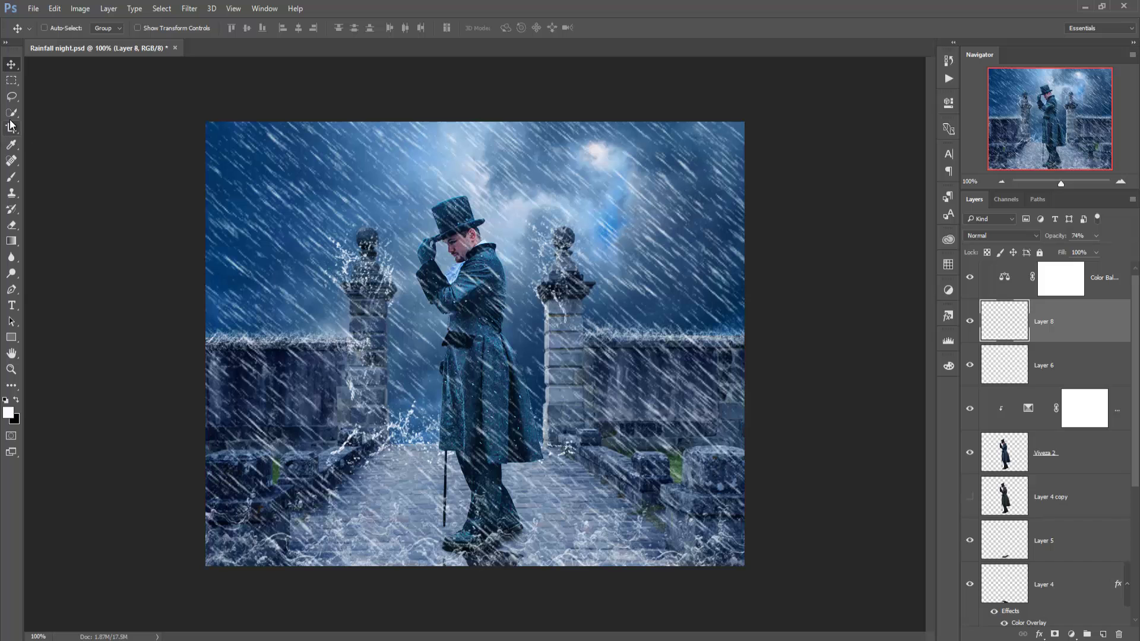
{"action": "left_click", "coordinate": [10, 179]}
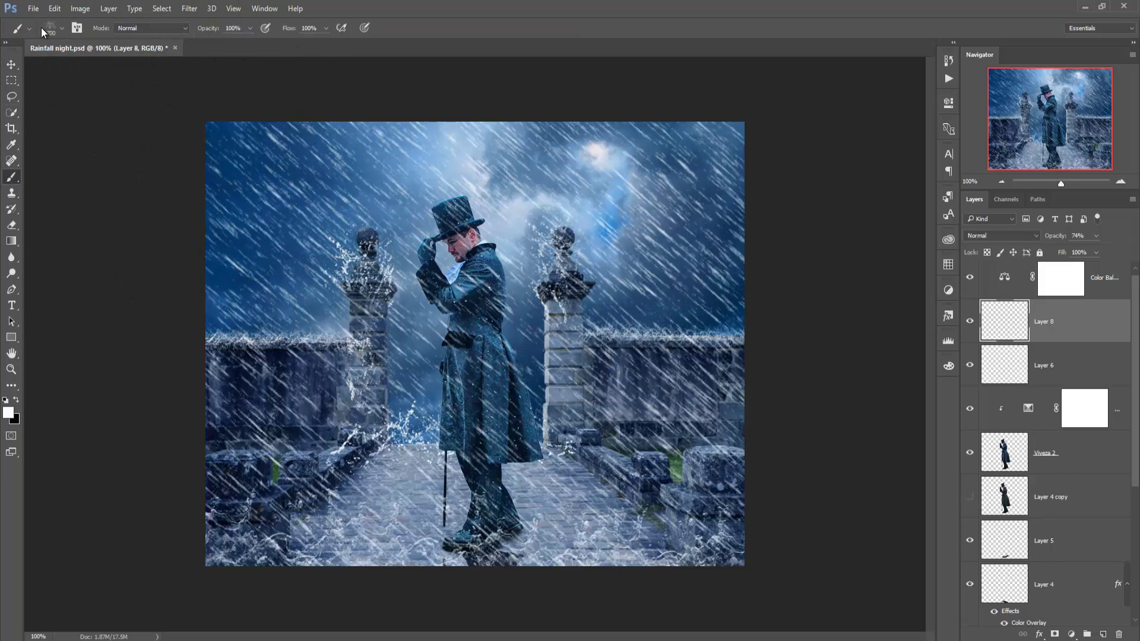
{"action": "left_click", "coordinate": [61, 28]}
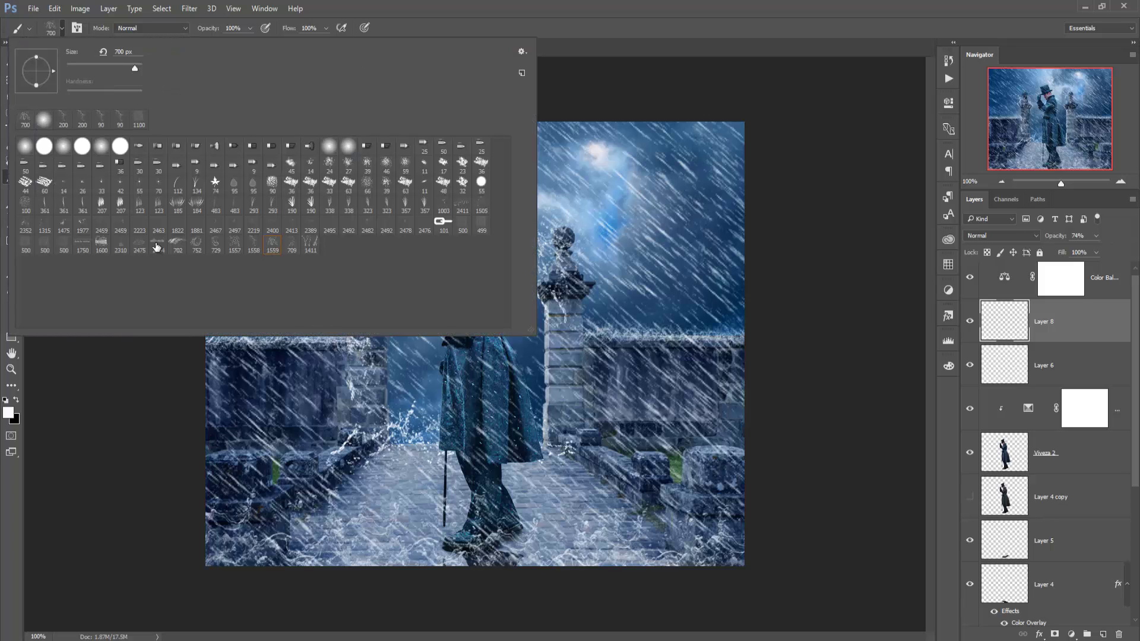
{"action": "left_click", "coordinate": [657, 16]}
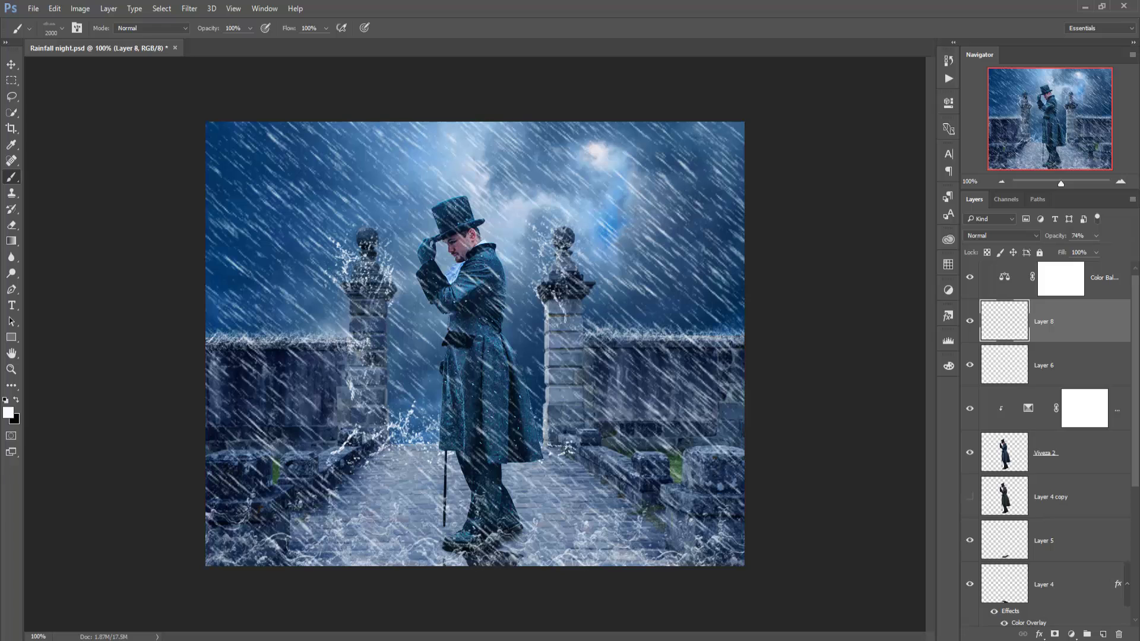
{"action": "key", "text": "bracketleft"}
{"action": "key", "text": "bracketleft"}
{"action": "key", "text": "bracketleft"}
{"action": "key", "text": "bracketleft"}
{"action": "key", "text": "bracketleft"}
{"action": "key", "text": "bracketleft"}
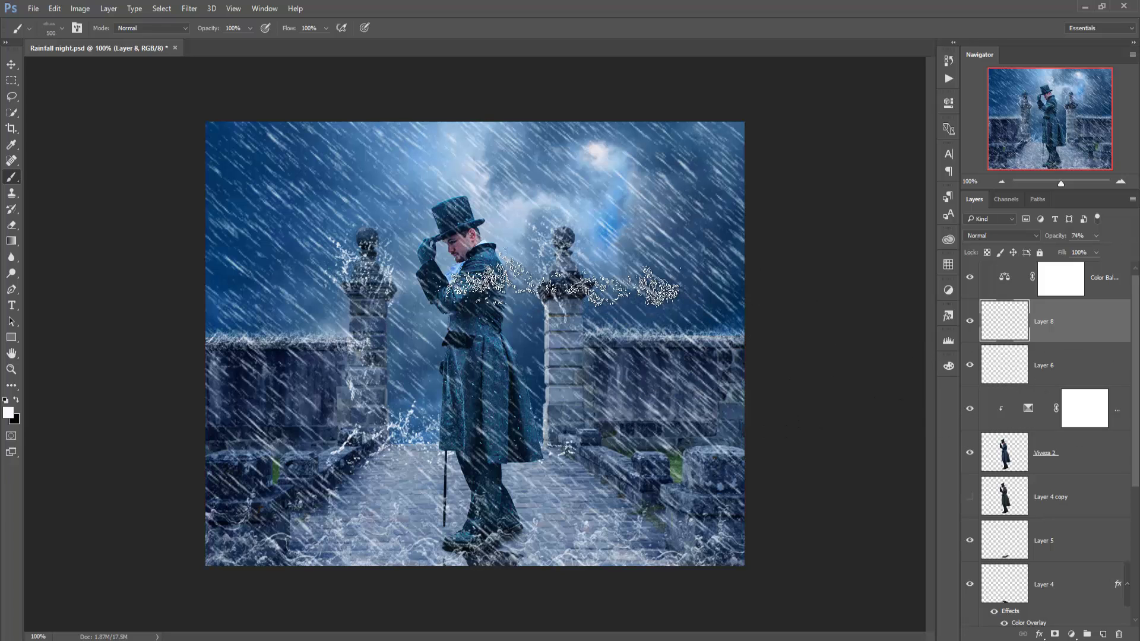
Switch to another splash preset at 150 px and stamp a splash near the man's raised hand
{"action": "left_click", "coordinate": [62, 28]}
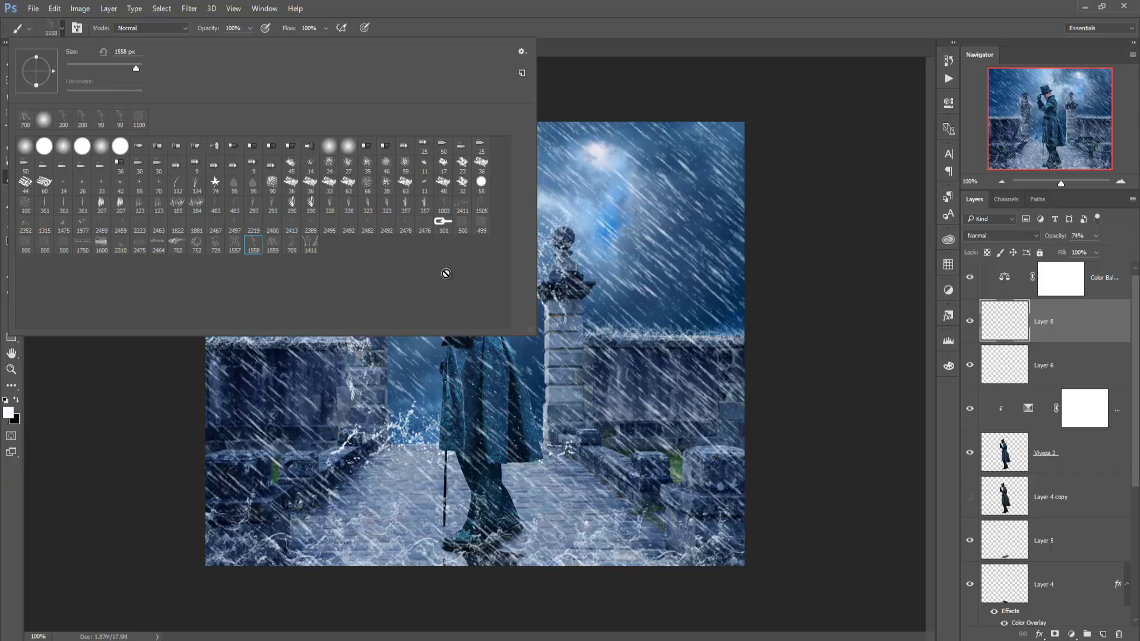
{"action": "left_click", "coordinate": [628, 5]}
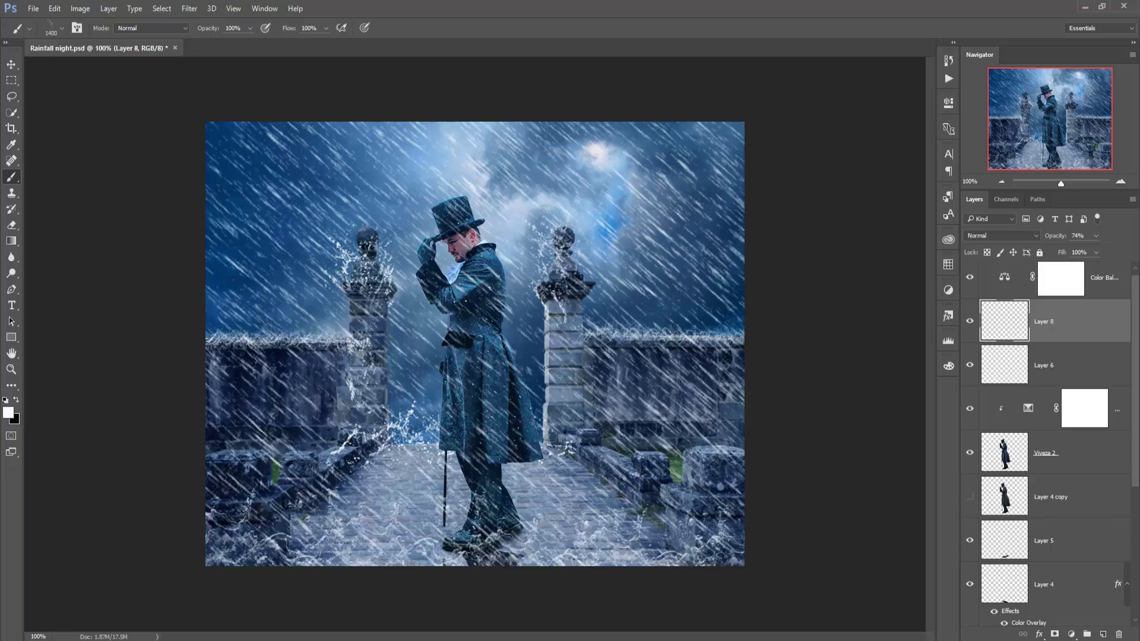
{"action": "key", "text": "bracketleft"}
{"action": "key", "text": "bracketleft"}
{"action": "key", "text": "bracketleft"}
{"action": "left_click", "coordinate": [432, 353]}
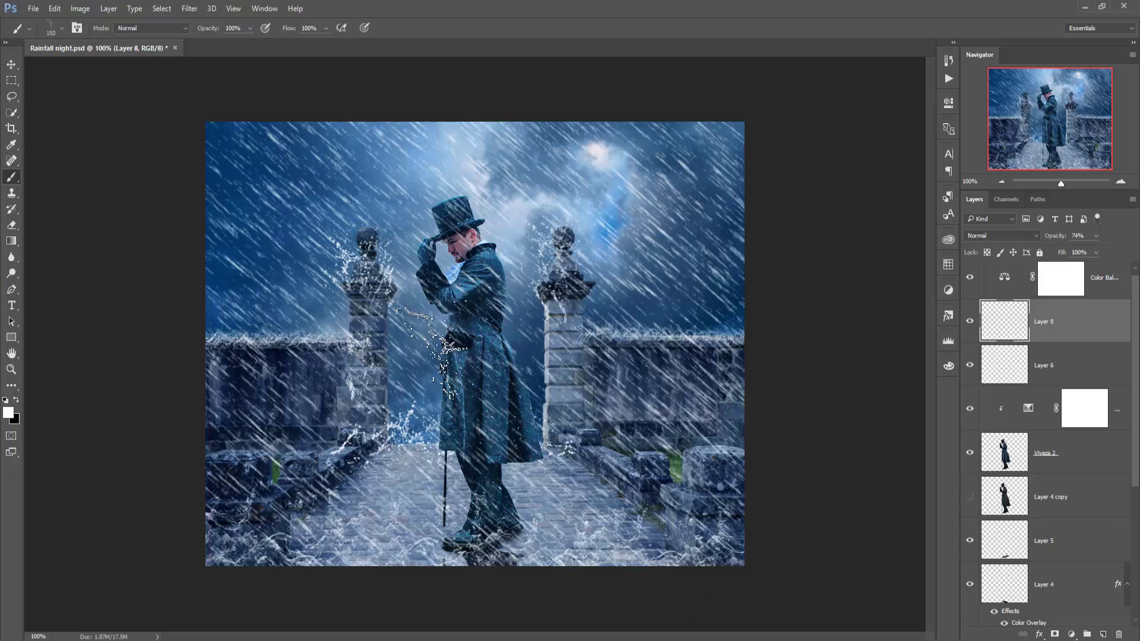
{"action": "right_click", "coordinate": [439, 343]}
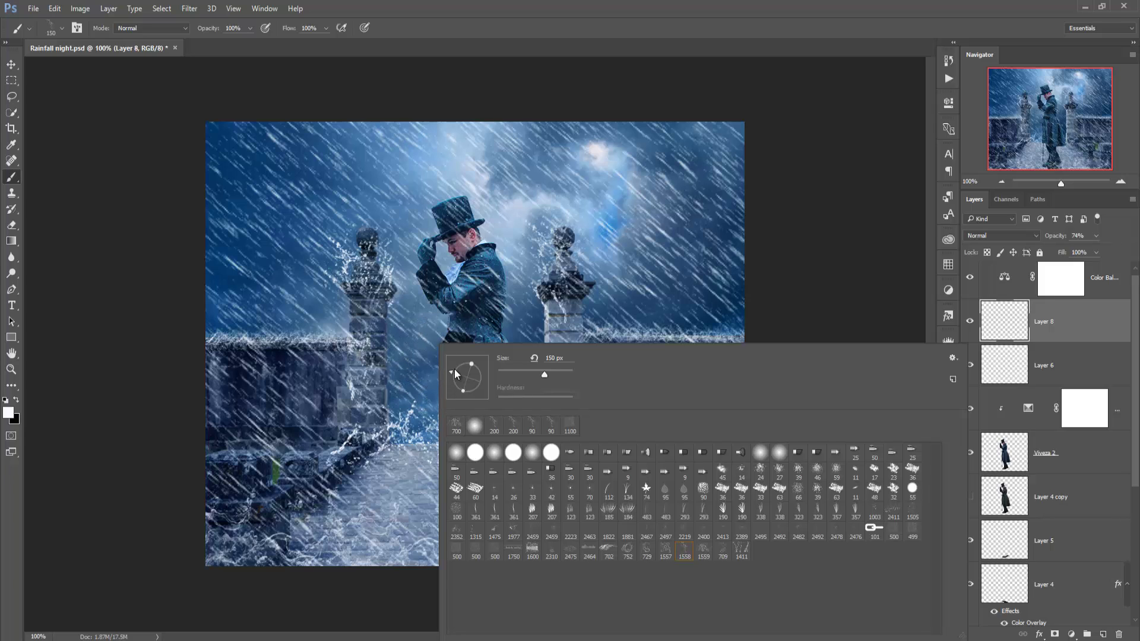
{"action": "left_click", "coordinate": [427, 333]}
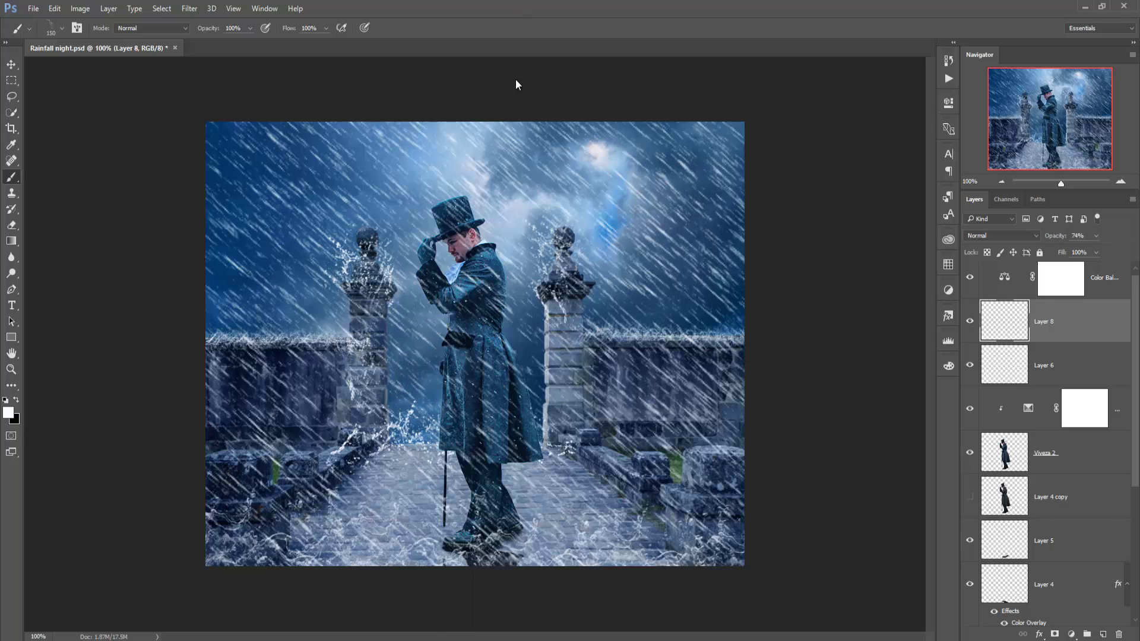
Zoom in on the man's lower coat, legs and cane, set an 80 px brush, and target the Selective Color 1 mask
{"action": "scroll", "coordinate": [519, 303], "scroll_direction": "up", "scroll_amount": 3}
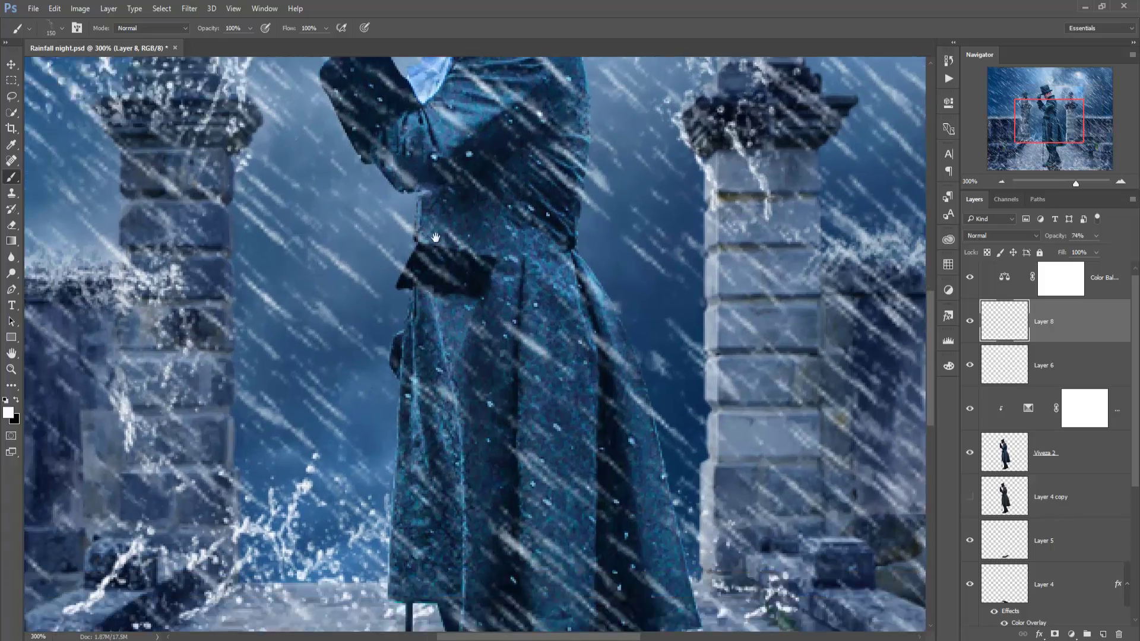
{"action": "left_click_drag", "start_coordinate": [339, 410], "coordinate": [446, 203]}
{"action": "key", "text": "bracketleft"}
{"action": "key", "text": "bracketleft"}
{"action": "key", "text": "bracketleft"}
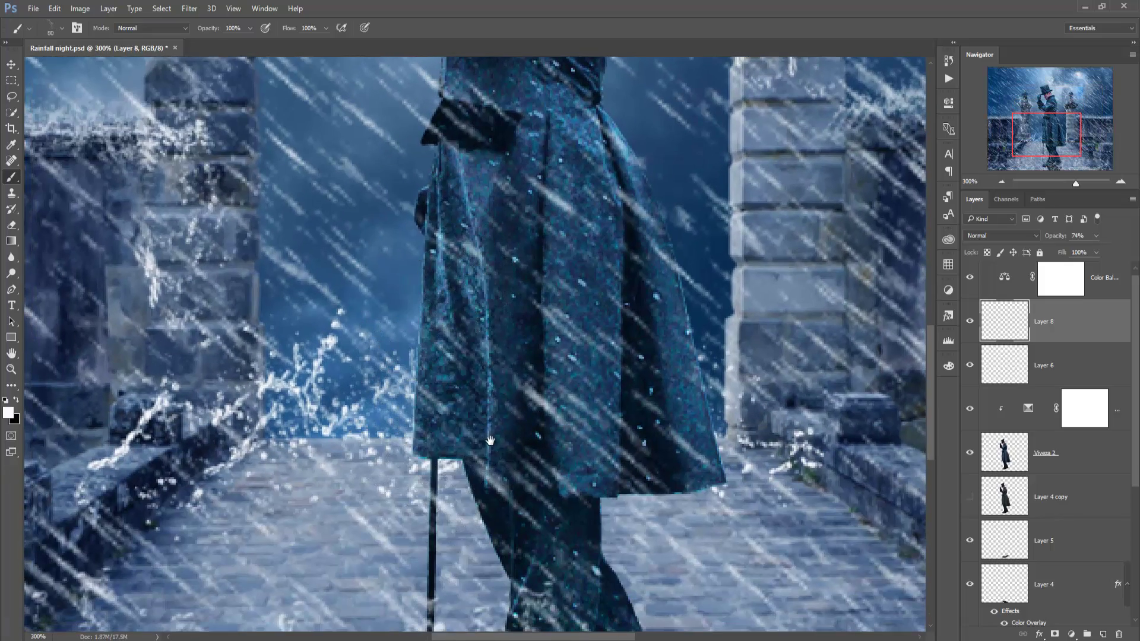
{"action": "left_click_drag", "start_coordinate": [463, 428], "coordinate": [486, 244]}
{"action": "left_click", "coordinate": [1063, 452]}
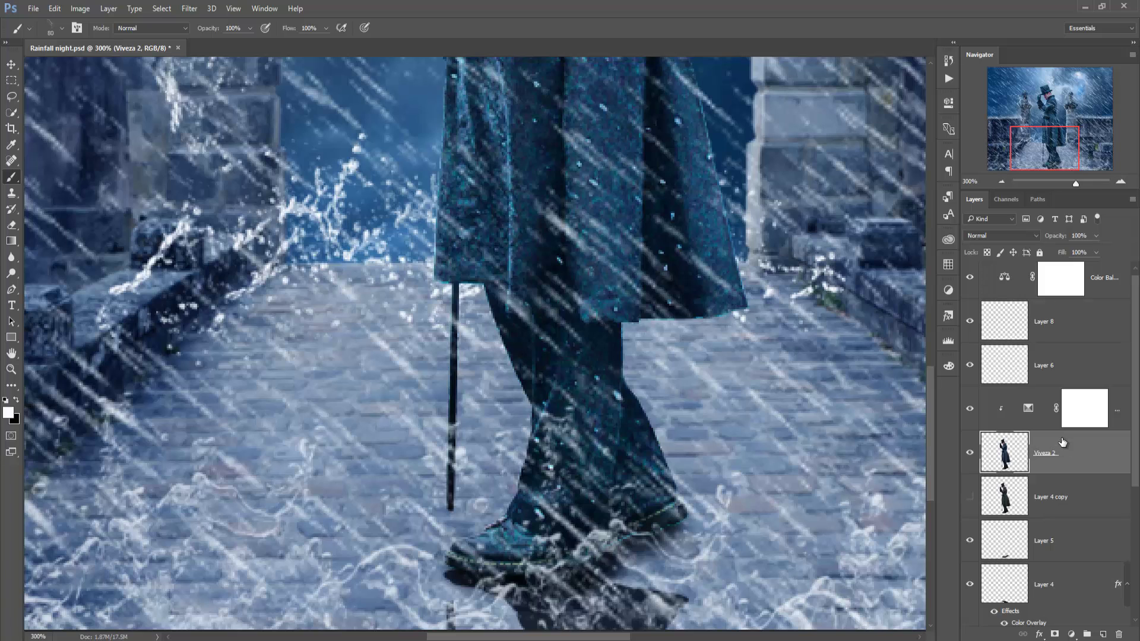
{"action": "left_click", "coordinate": [1116, 407]}
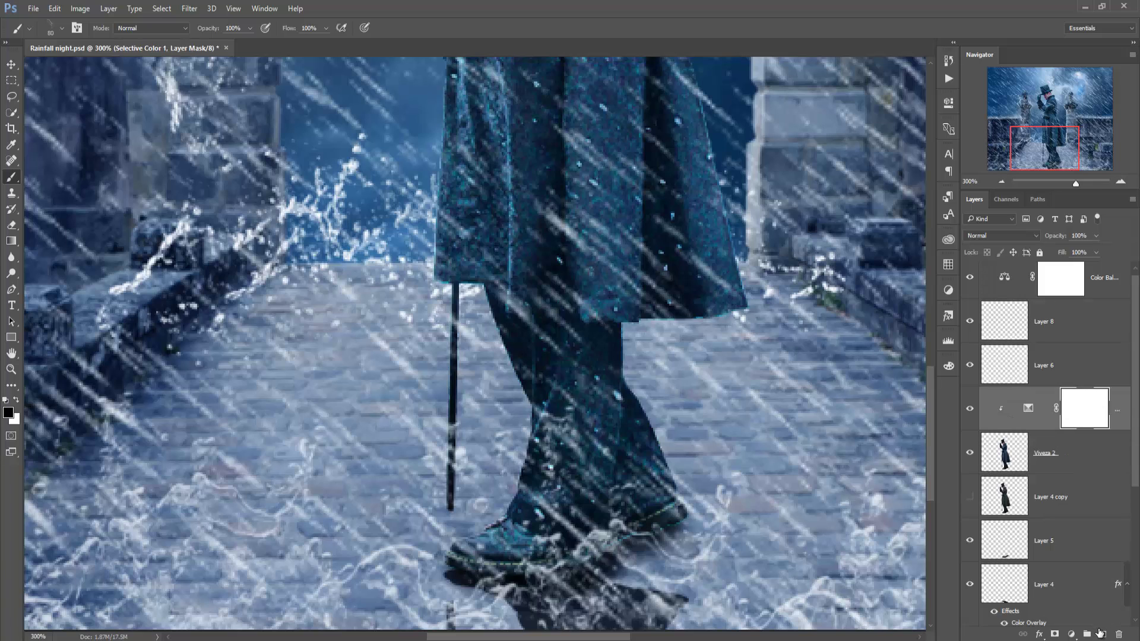
Create Layer 9 and stamp a white 50 px splash at the man's ankle
{"action": "left_click", "coordinate": [1100, 632]}
{"action": "key", "text": "x"}
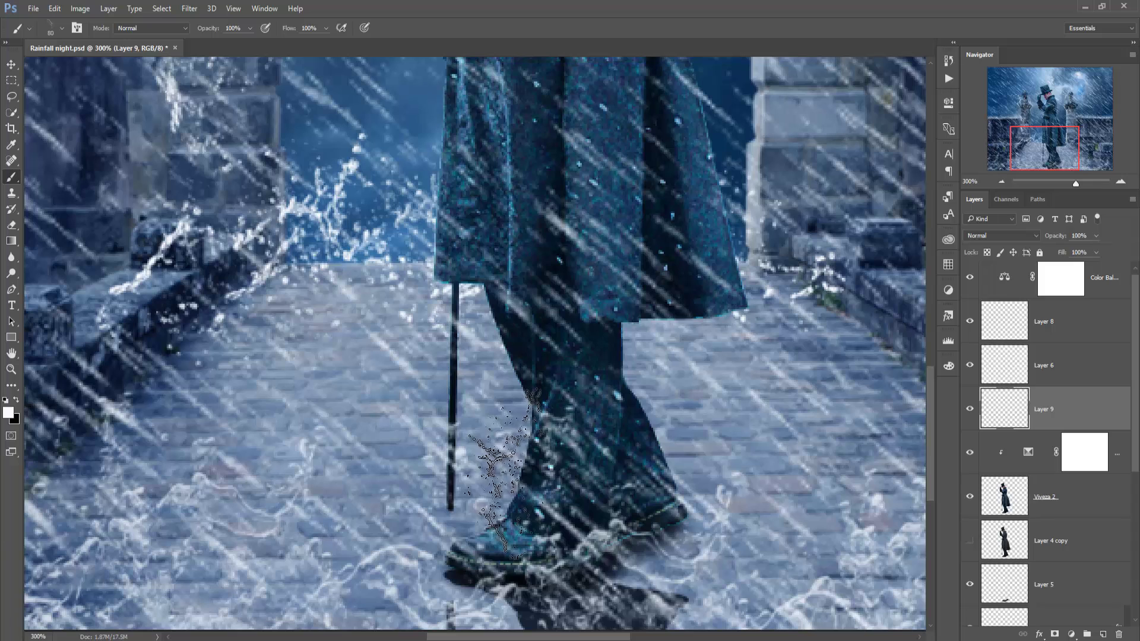
{"action": "key", "text": "bracketleft"}
{"action": "key", "text": "bracketleft"}
{"action": "key", "text": "bracketleft"}
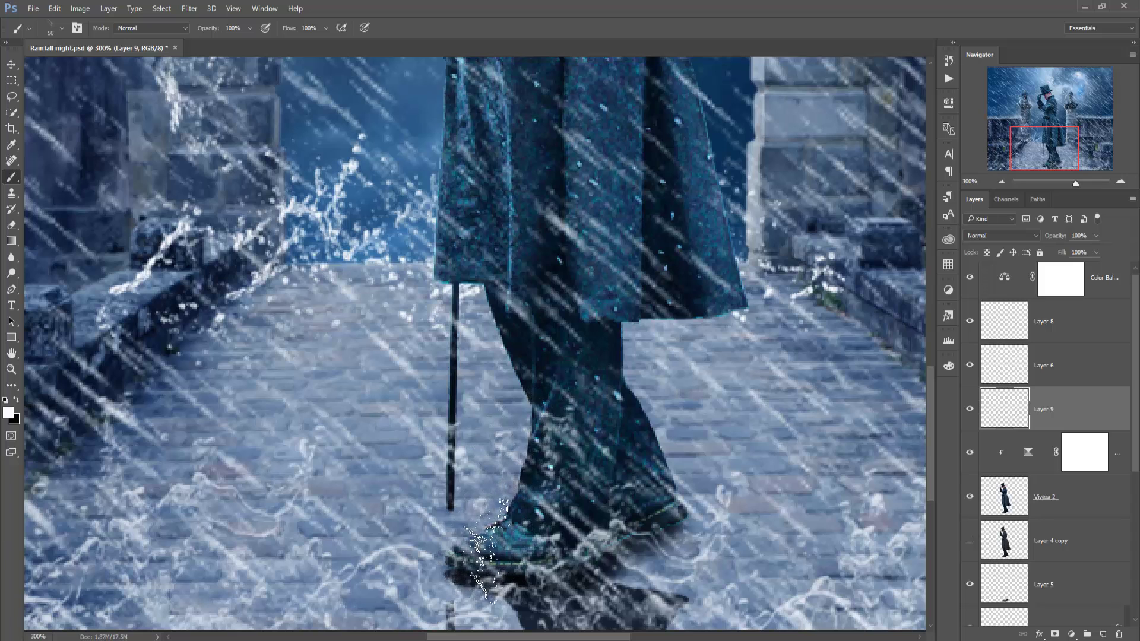
{"action": "left_click", "coordinate": [482, 550]}
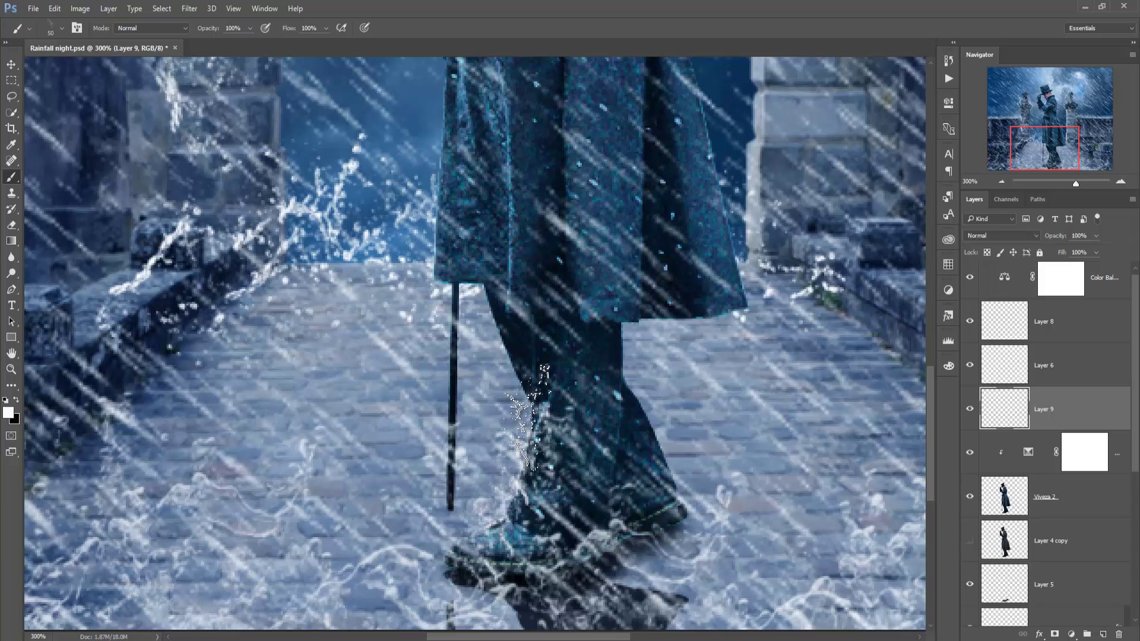
Rotate the splash brush angle and stamp splashes along the coat edge
{"action": "right_click", "coordinate": [535, 383]}
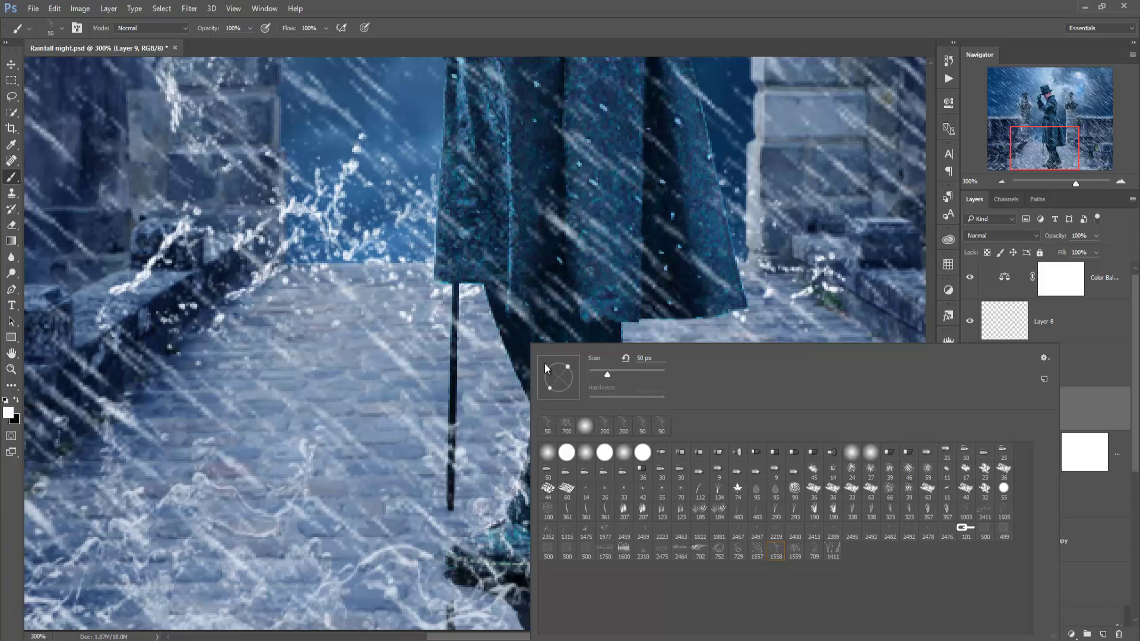
{"action": "left_click_drag", "start_coordinate": [545, 367], "coordinate": [545, 358]}
{"action": "left_click", "coordinate": [427, 235]}
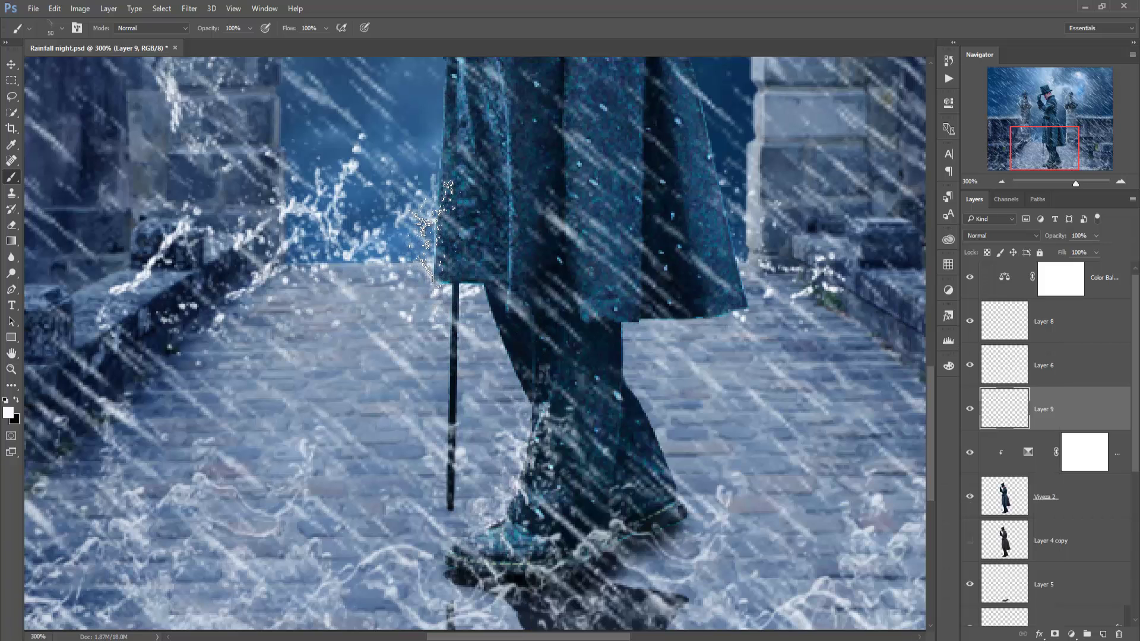
{"action": "left_click_drag", "start_coordinate": [468, 308], "coordinate": [469, 490]}
{"action": "right_click", "coordinate": [442, 328]}
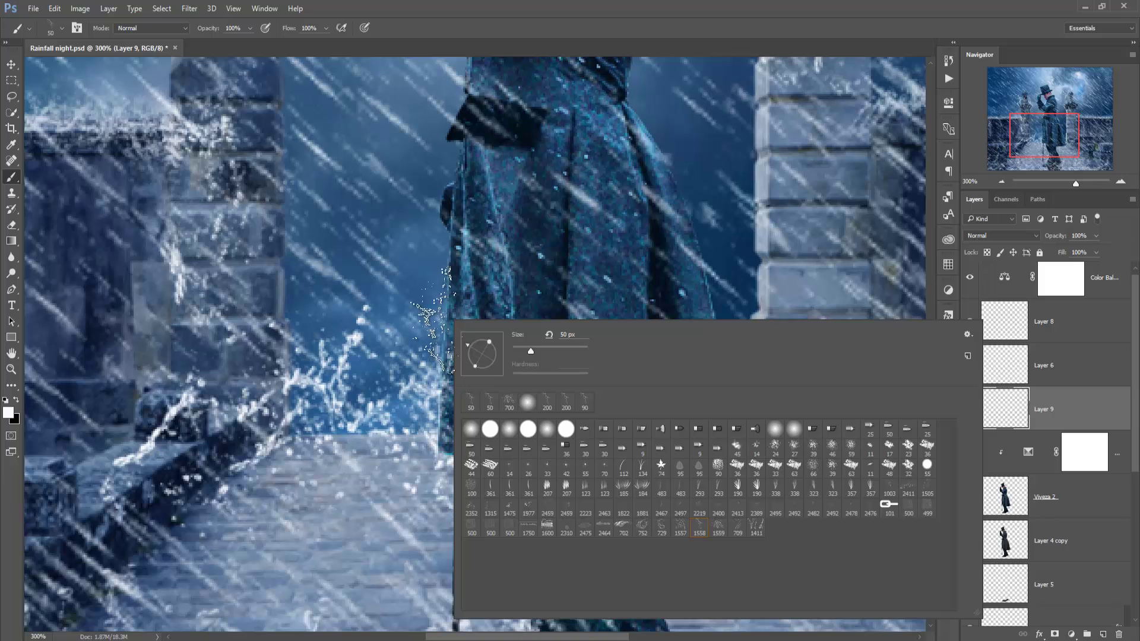
{"action": "left_click", "coordinate": [436, 317]}
{"action": "left_click", "coordinate": [436, 317]}
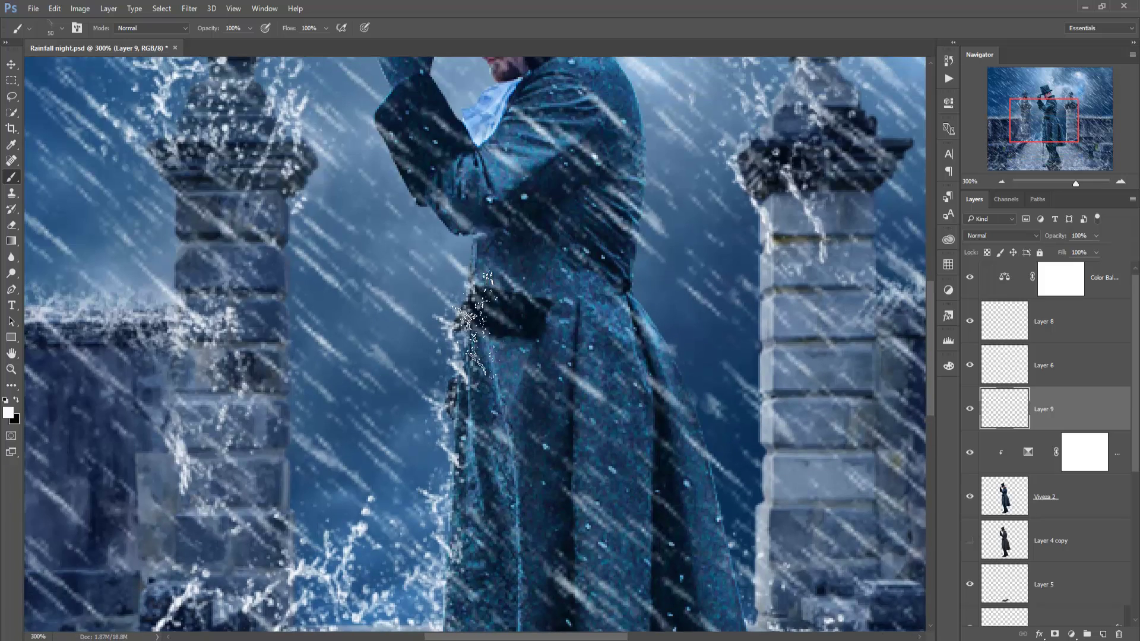
{"action": "left_click_drag", "start_coordinate": [454, 83], "coordinate": [460, 271]}
{"action": "left_click", "coordinate": [458, 271]}
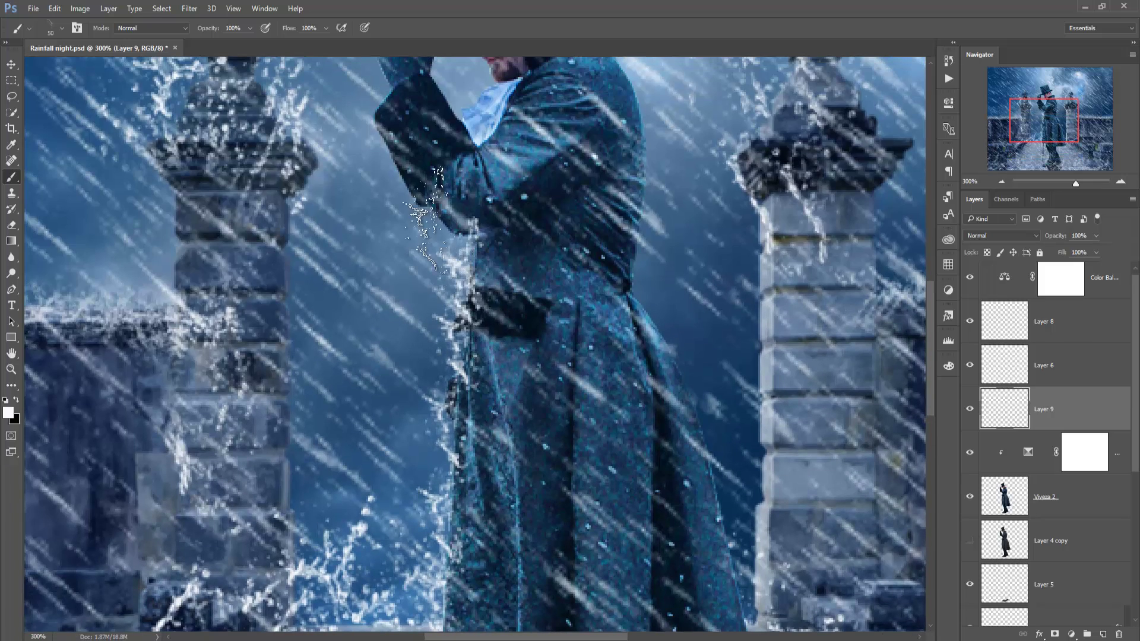
Adjust the splash brush tip rotation while working around the man's hat and face
{"action": "right_click", "coordinate": [416, 214]}
{"action": "key", "text": "Escape"}
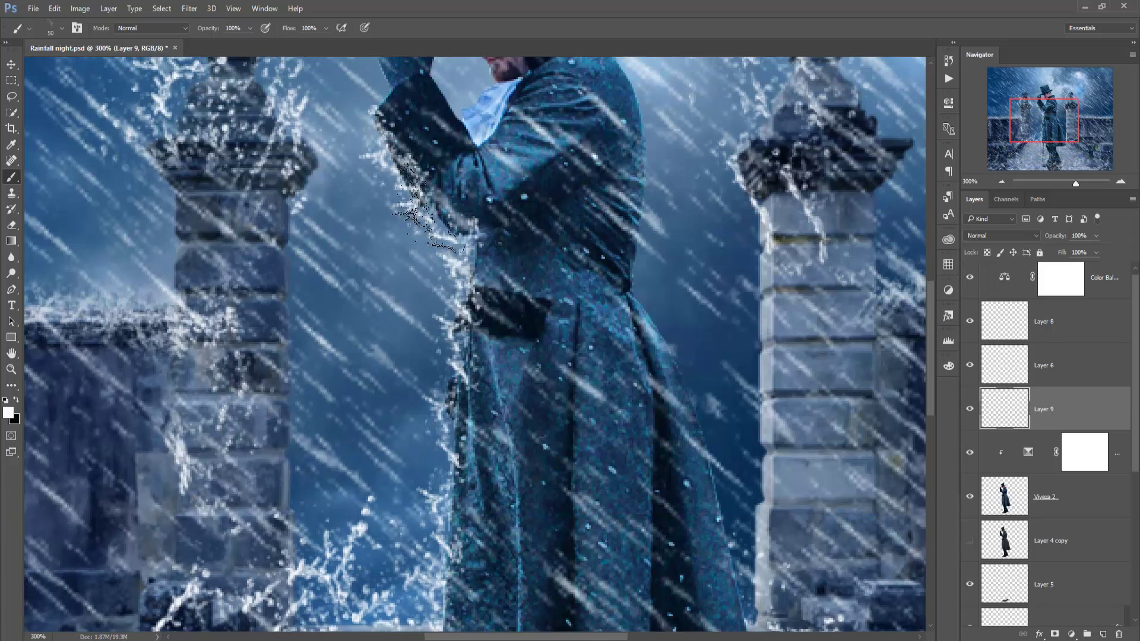
{"action": "left_click_drag", "start_coordinate": [396, 150], "coordinate": [432, 330]}
{"action": "right_click", "coordinate": [444, 324]}
{"action": "key", "text": "Escape"}
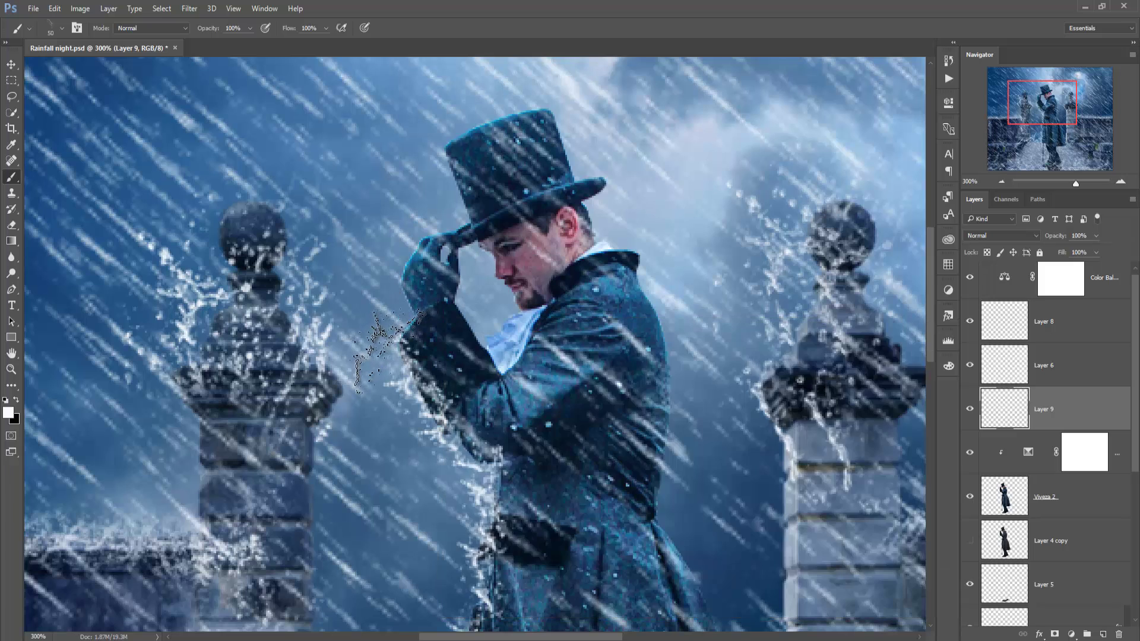
{"action": "right_click", "coordinate": [399, 287]}
{"action": "key", "text": "Escape"}
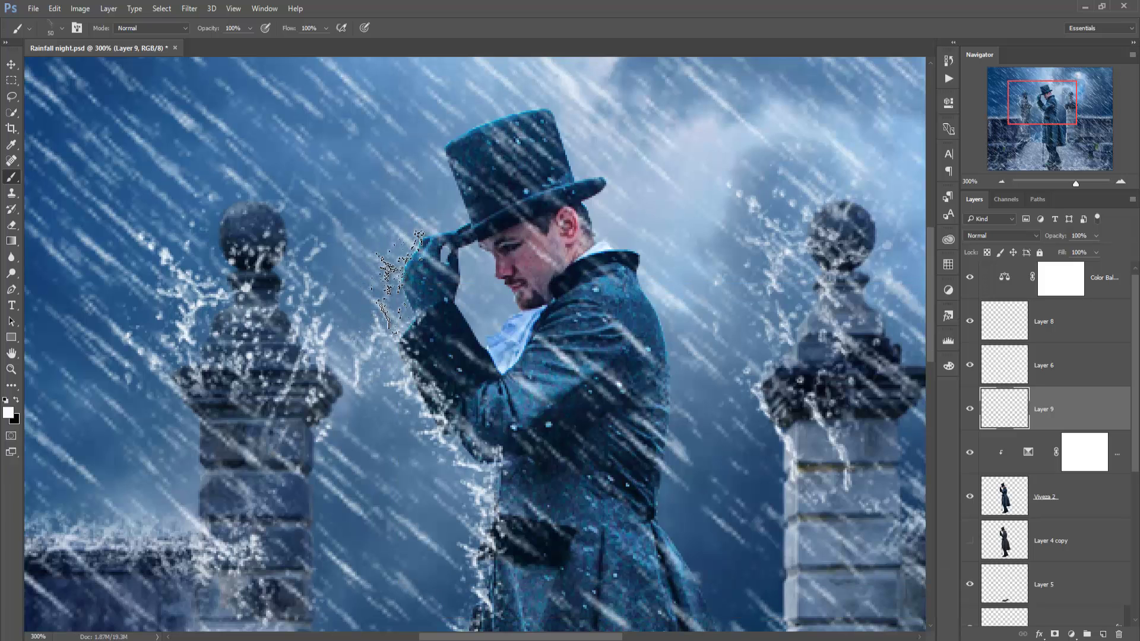
{"action": "right_click", "coordinate": [446, 191]}
{"action": "key", "text": "Escape"}
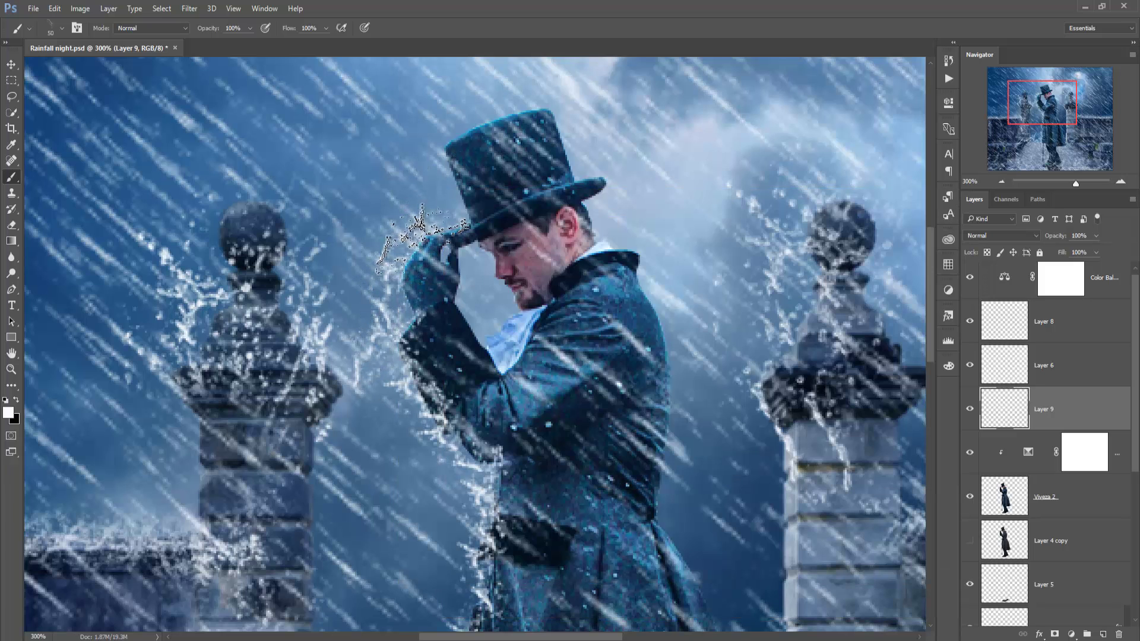
{"action": "right_click", "coordinate": [436, 204]}
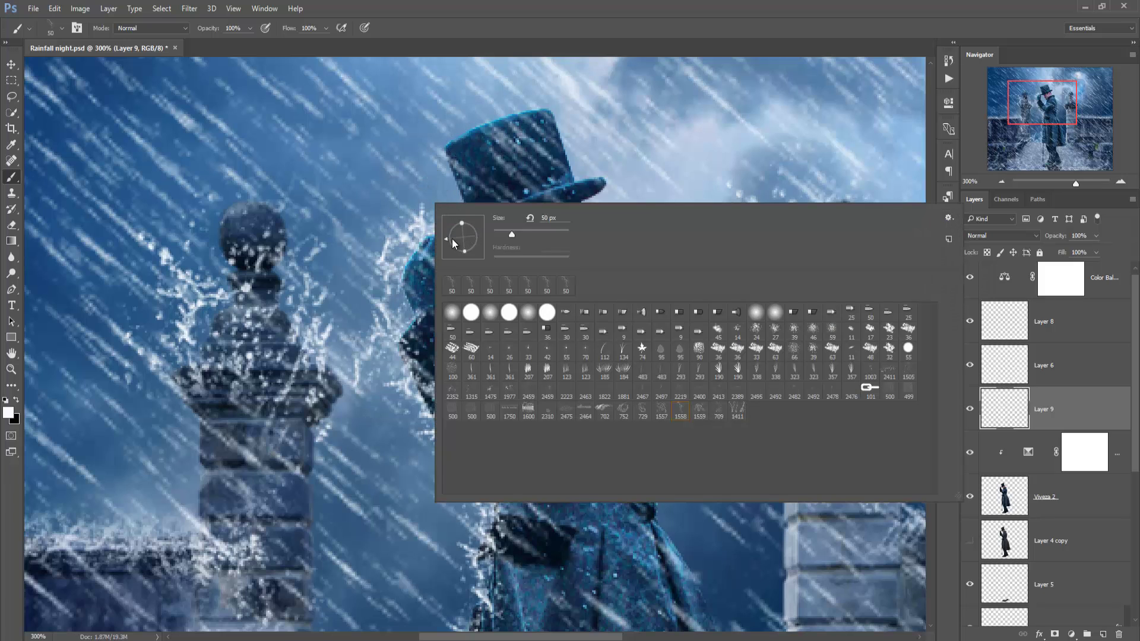
{"action": "left_click_drag", "start_coordinate": [451, 239], "coordinate": [451, 235]}
{"action": "key", "text": "Escape"}
Try further splash tip angles around the top of the hat and the coat's side
{"action": "right_click", "coordinate": [497, 126]}
{"action": "key", "text": "Escape"}
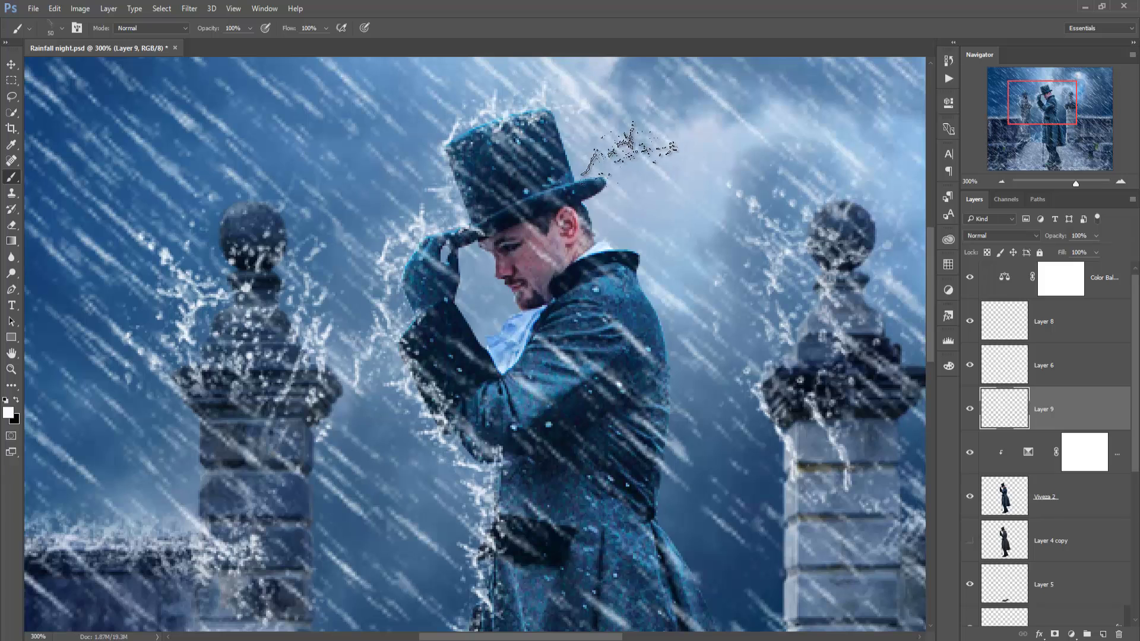
{"action": "right_click", "coordinate": [551, 139]}
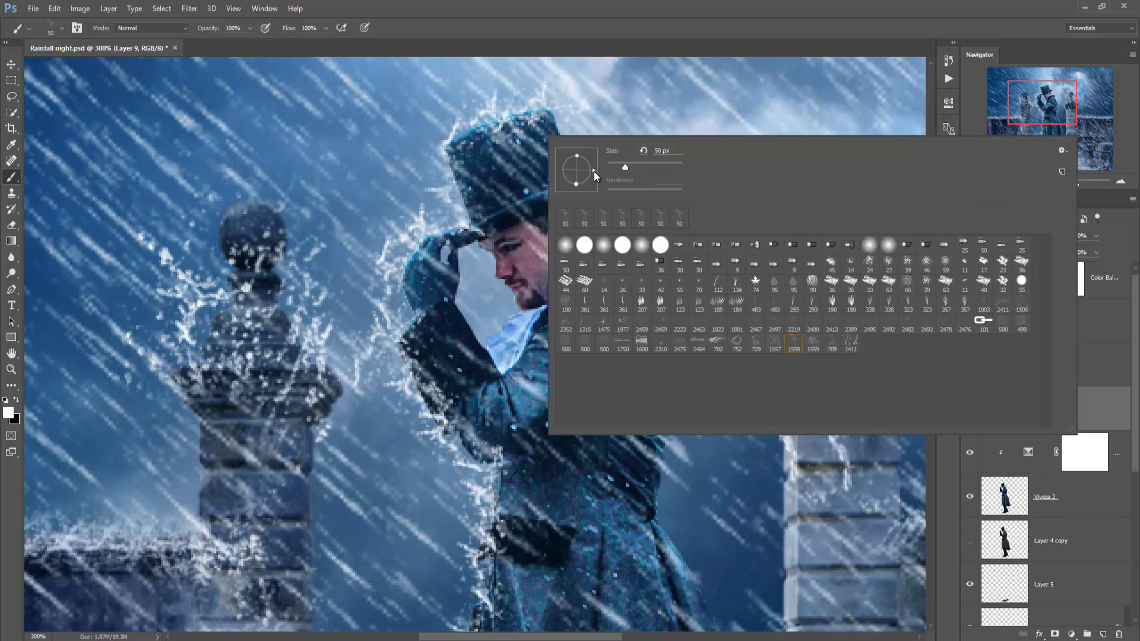
{"action": "key", "text": "Escape"}
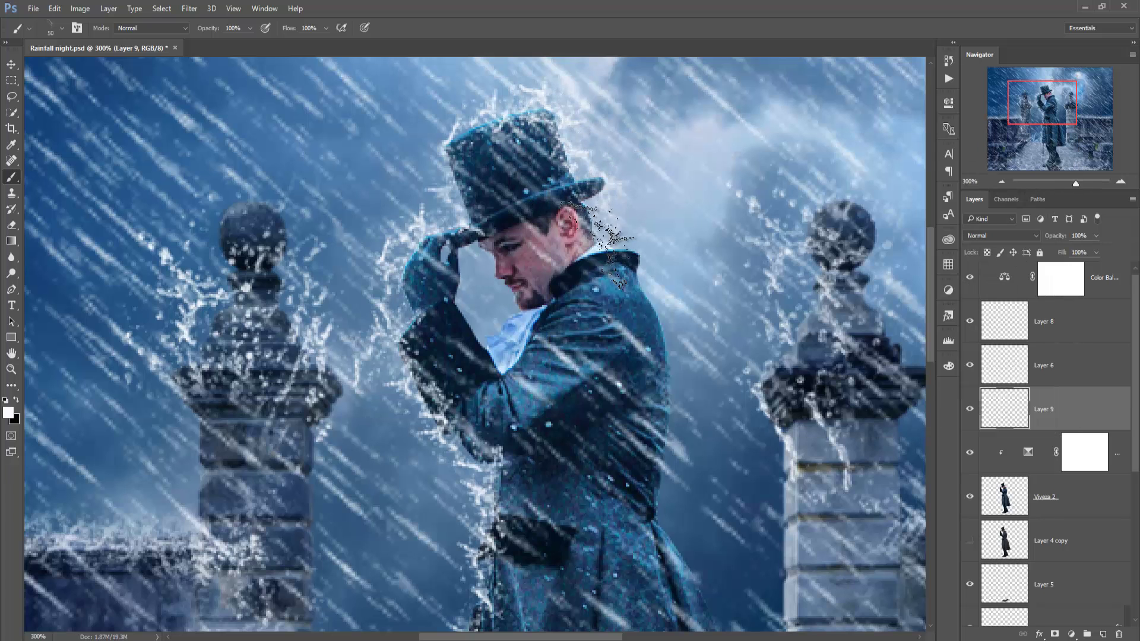
{"action": "right_click", "coordinate": [613, 344]}
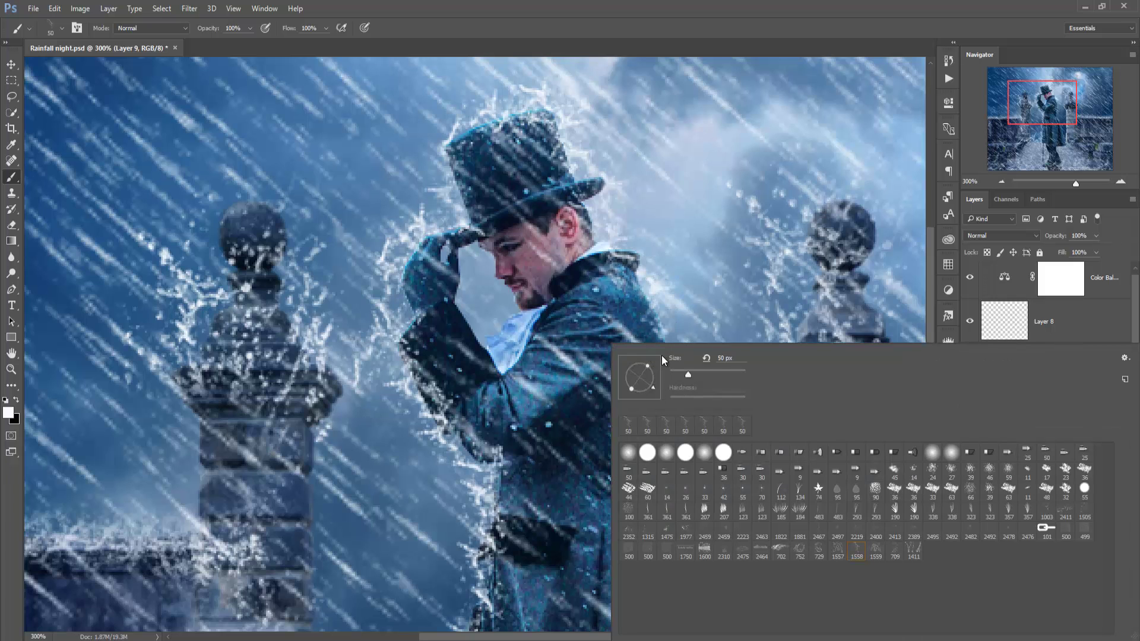
{"action": "key", "text": "Escape"}
Paint splashes down the coat's right edge, then move down to the feet and pavement
{"action": "left_click_drag", "start_coordinate": [665, 315], "coordinate": [653, 582]}
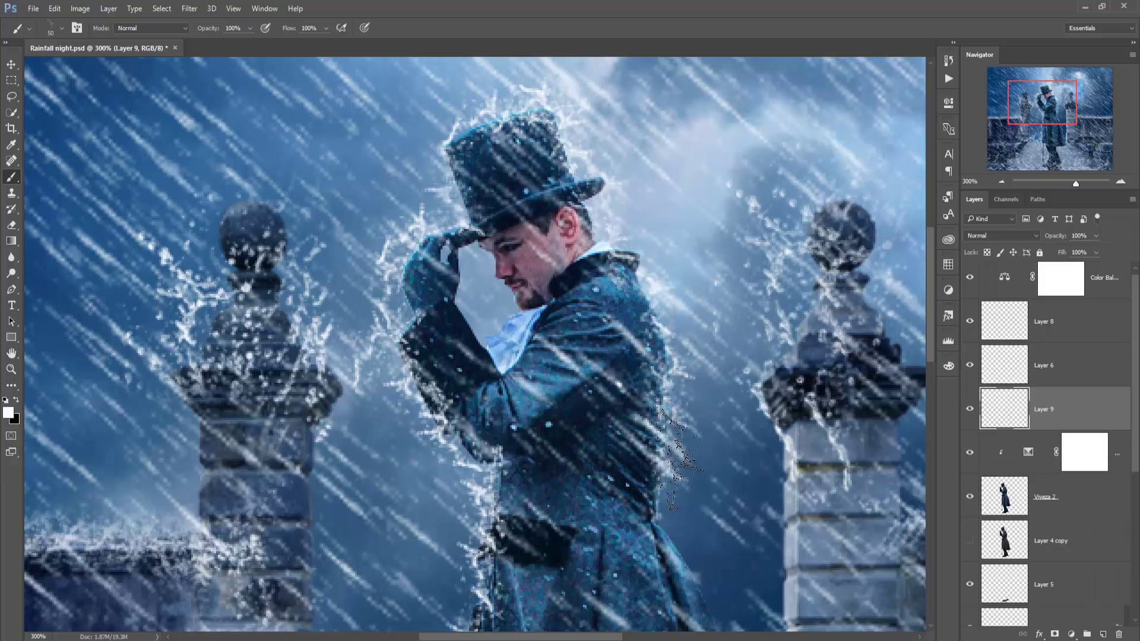
{"action": "right_click", "coordinate": [633, 404]}
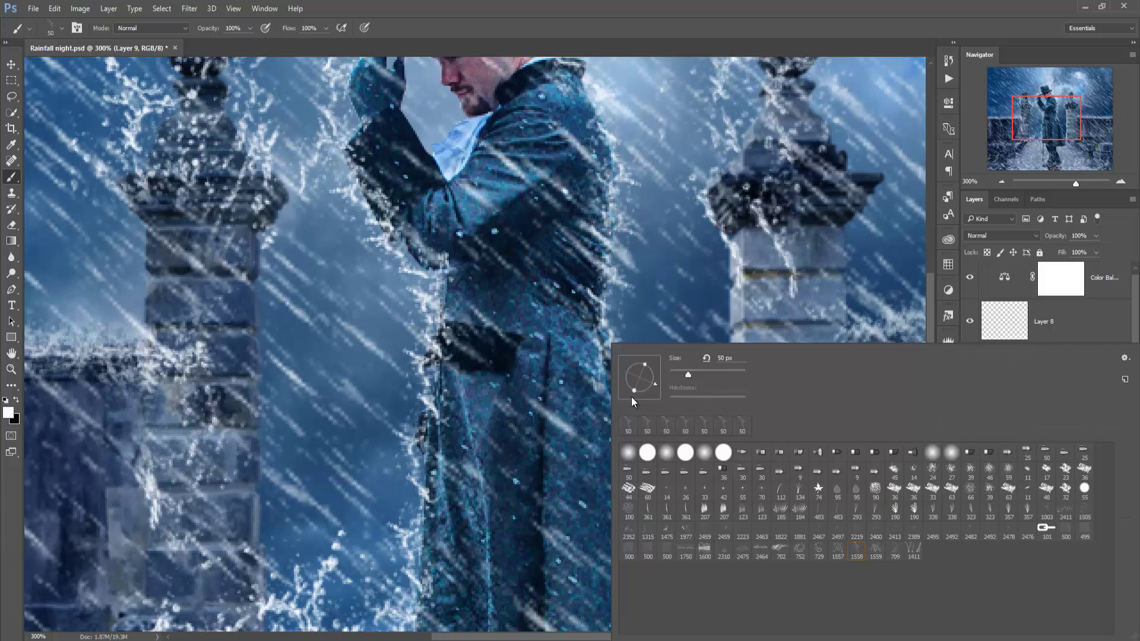
{"action": "key", "text": "Escape"}
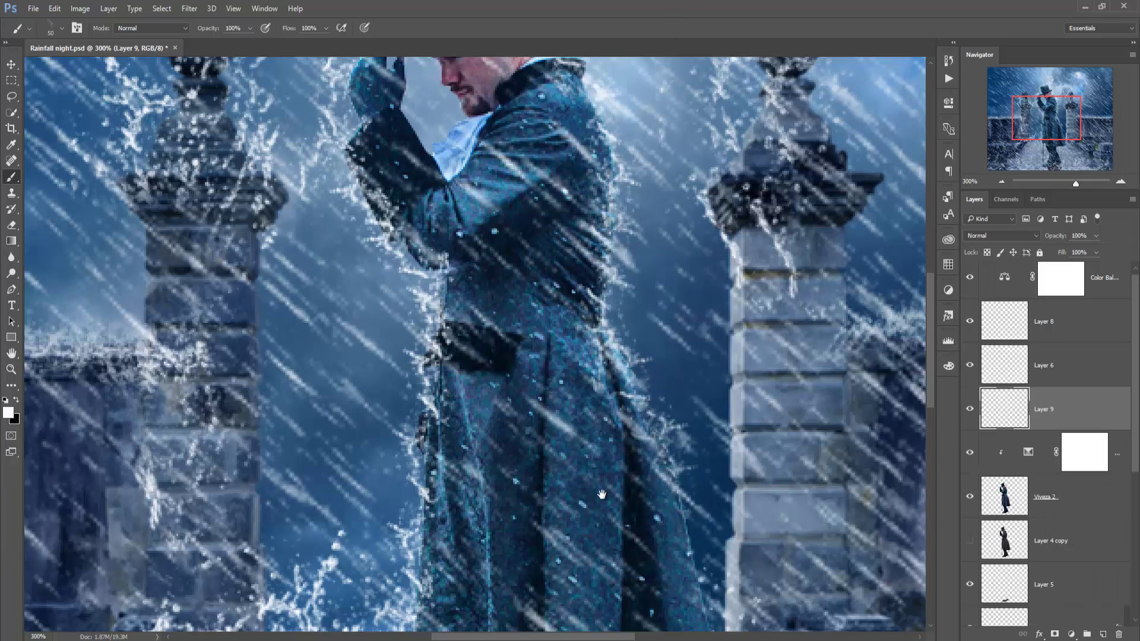
{"action": "left_click_drag", "start_coordinate": [650, 434], "coordinate": [564, 190]}
{"action": "right_click", "coordinate": [618, 274]}
{"action": "key", "text": "Escape"}
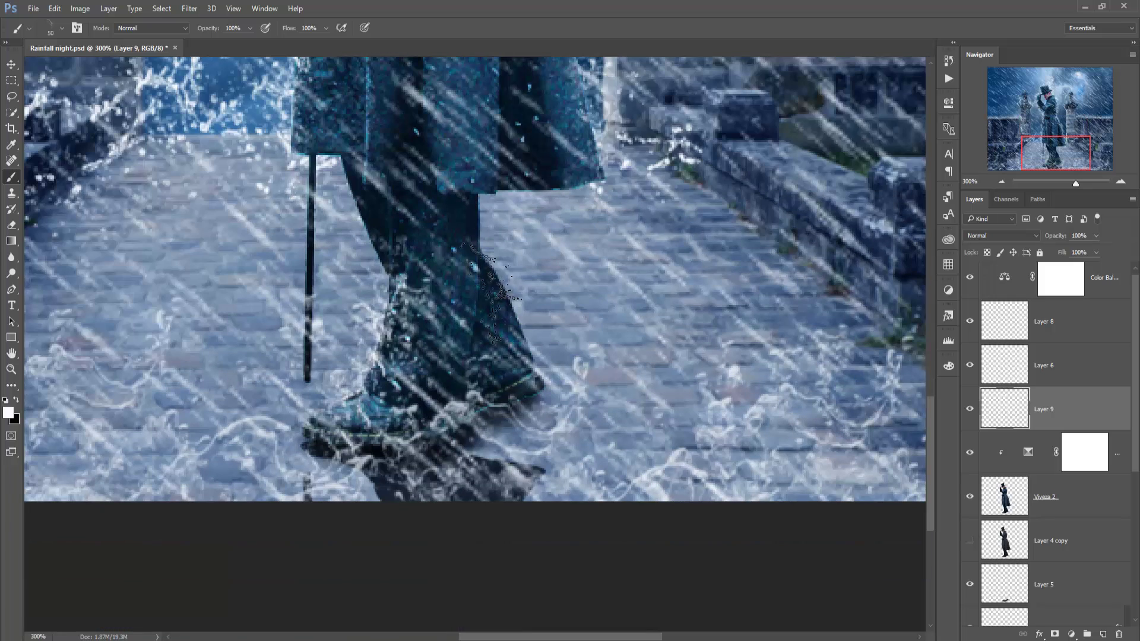
{"action": "left_click_drag", "start_coordinate": [635, 486], "coordinate": [596, 202]}
Add a layer mask to Layer 9 and load a soft round 35 px brush
{"action": "key", "text": "v"}
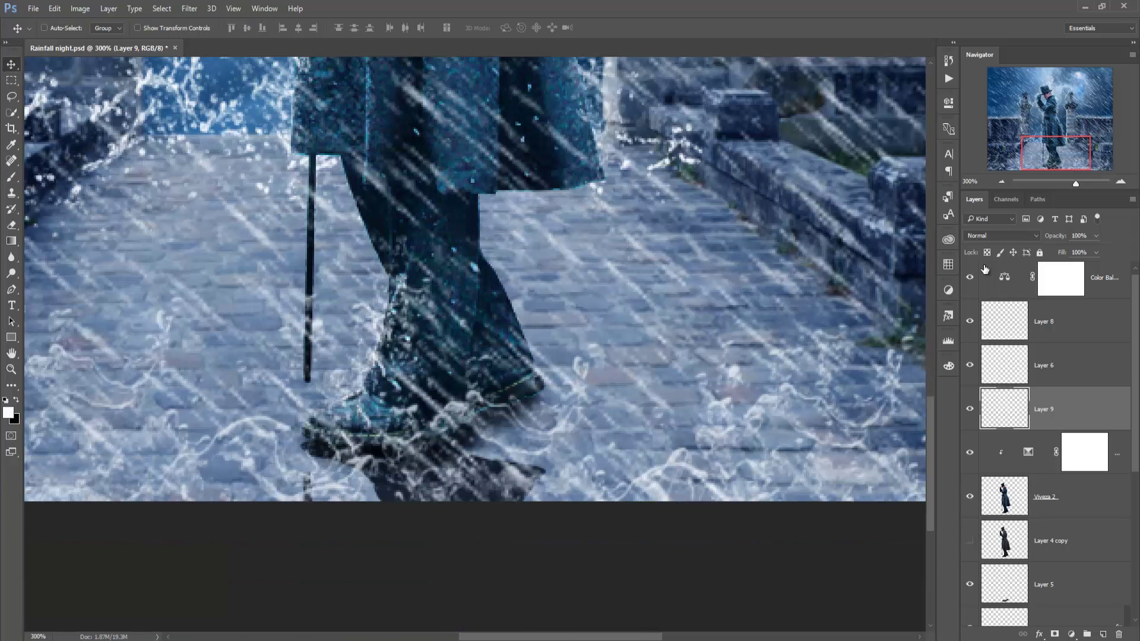
{"action": "left_click", "coordinate": [1056, 634]}
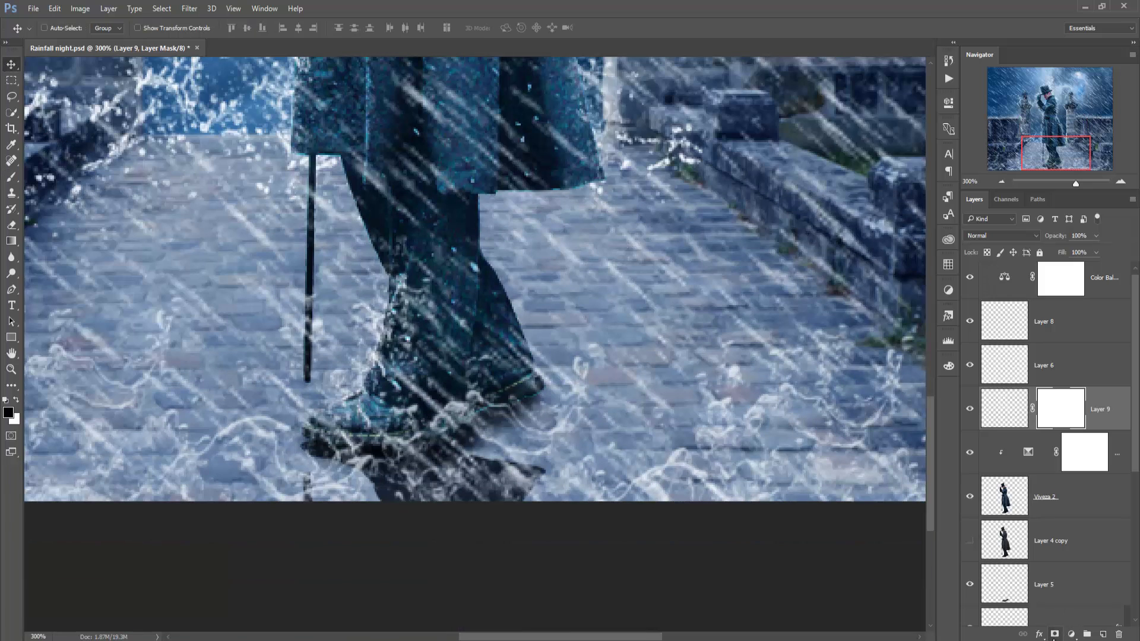
{"action": "left_click", "coordinate": [11, 177]}
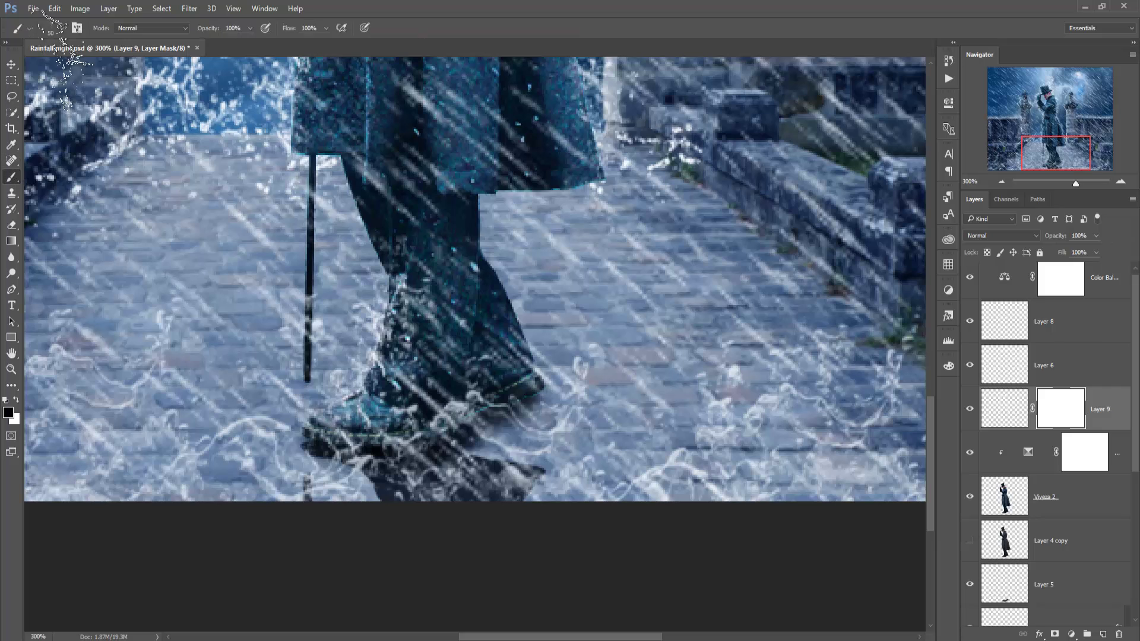
{"action": "left_click", "coordinate": [61, 28]}
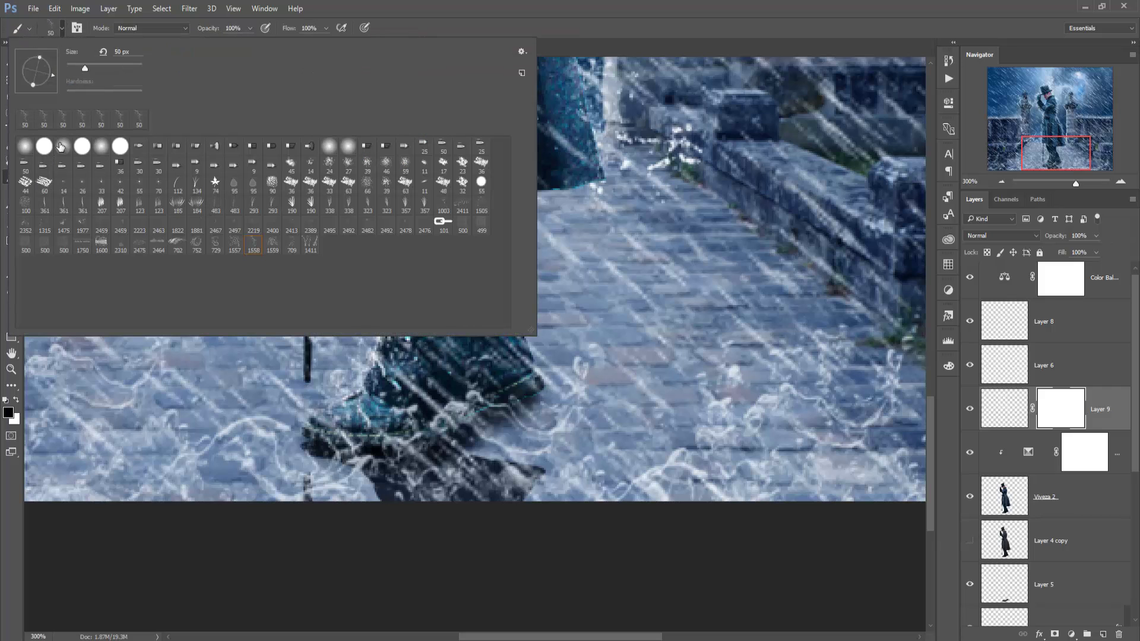
{"action": "left_click", "coordinate": [63, 146]}
{"action": "key", "text": "Return"}
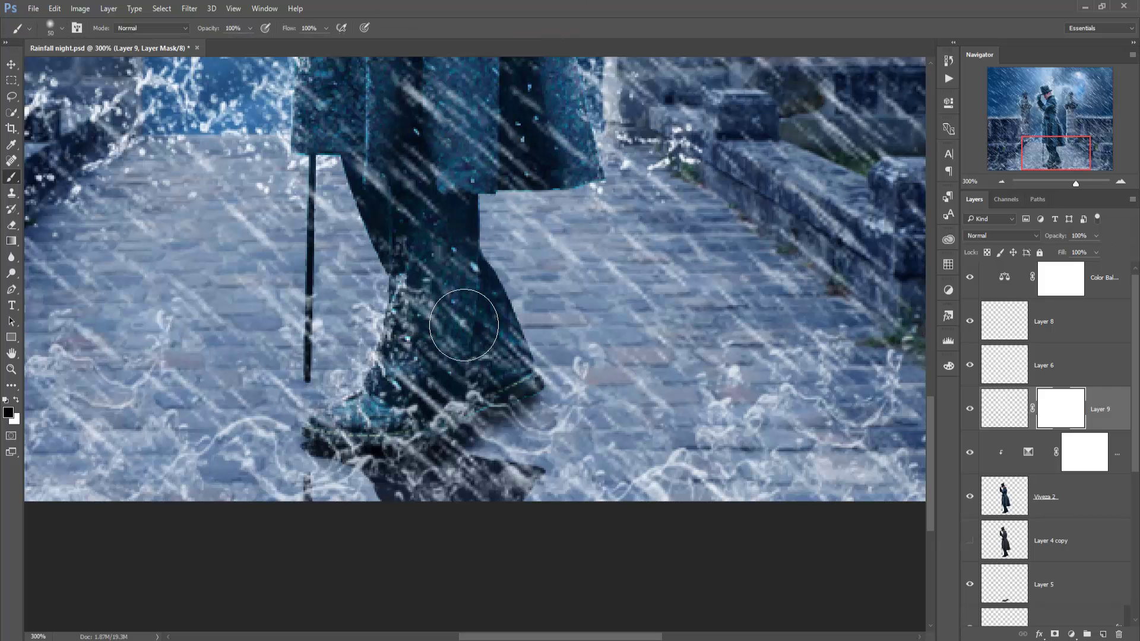
{"action": "left_click_drag", "start_coordinate": [463, 324], "coordinate": [542, 536]}
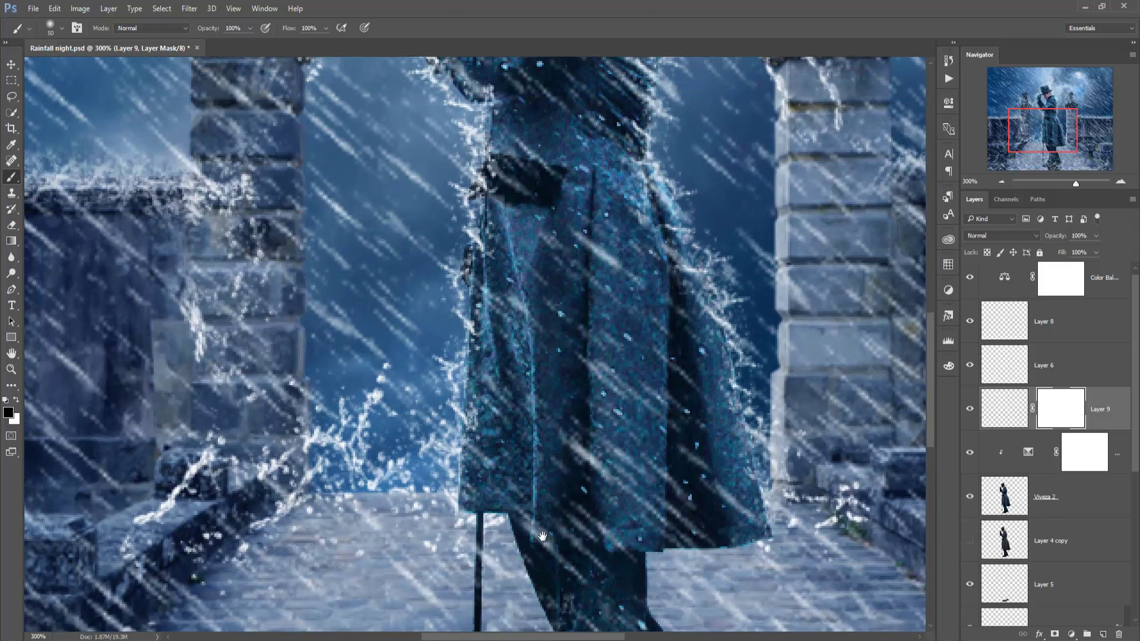
{"action": "key", "text": "bracketleft"}
{"action": "key", "text": "bracketleft"}
{"action": "key", "text": "bracketleft"}
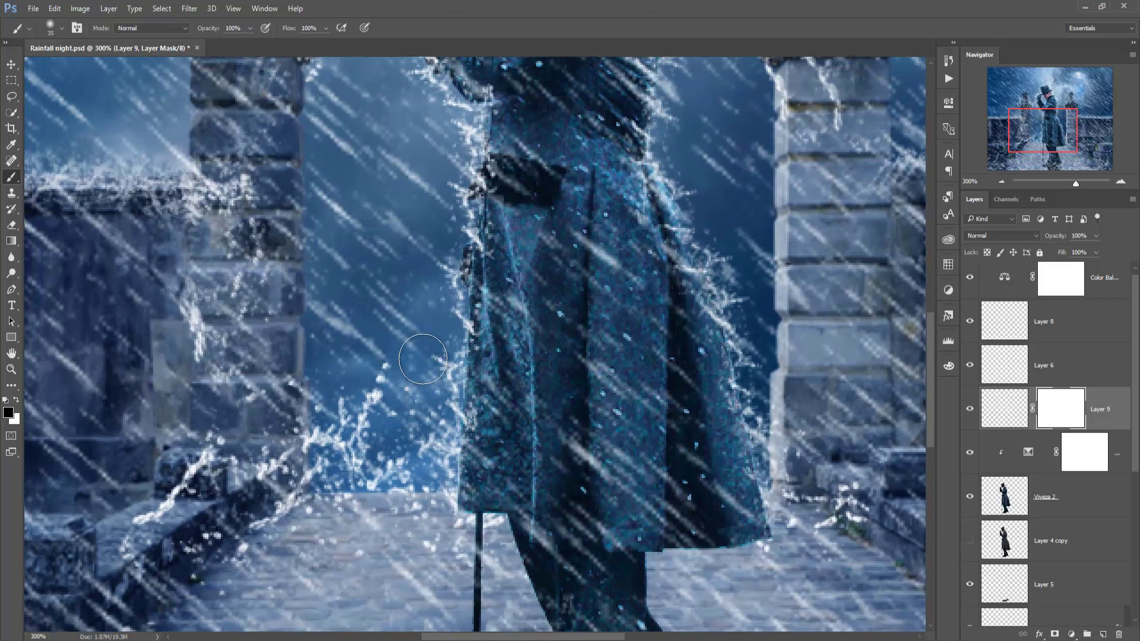
Mask out splashes along the coat edges, stone, hand and hat, and down the coat's right side
{"action": "left_click_drag", "start_coordinate": [423, 359], "coordinate": [427, 190]}
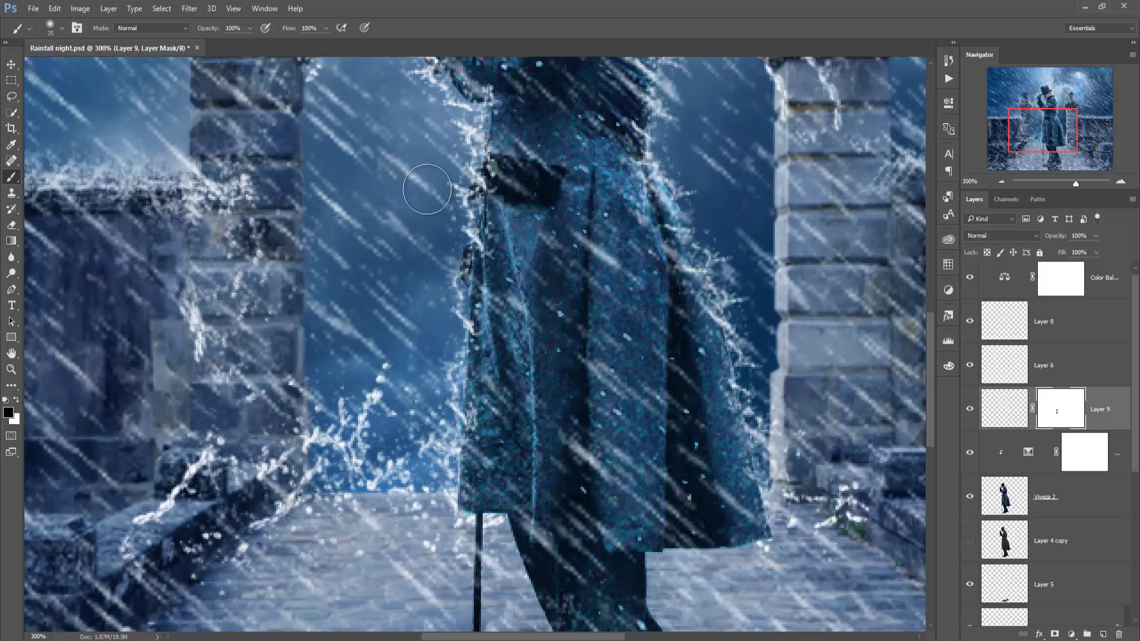
{"action": "left_click_drag", "start_coordinate": [427, 181], "coordinate": [437, 335]}
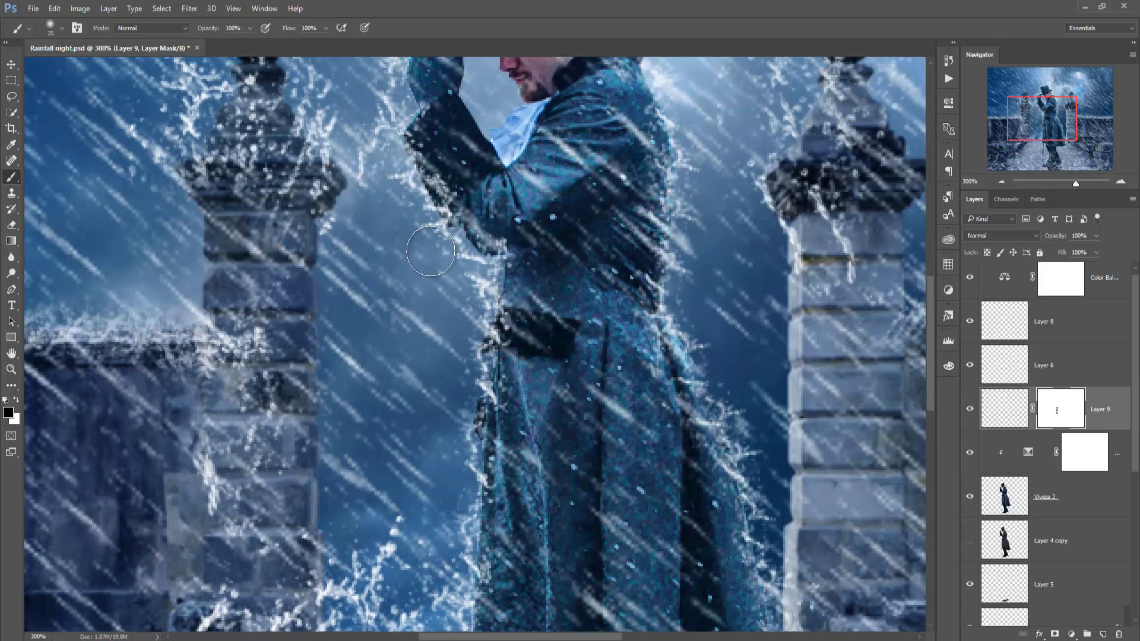
{"action": "left_click_drag", "start_coordinate": [430, 251], "coordinate": [349, 155]}
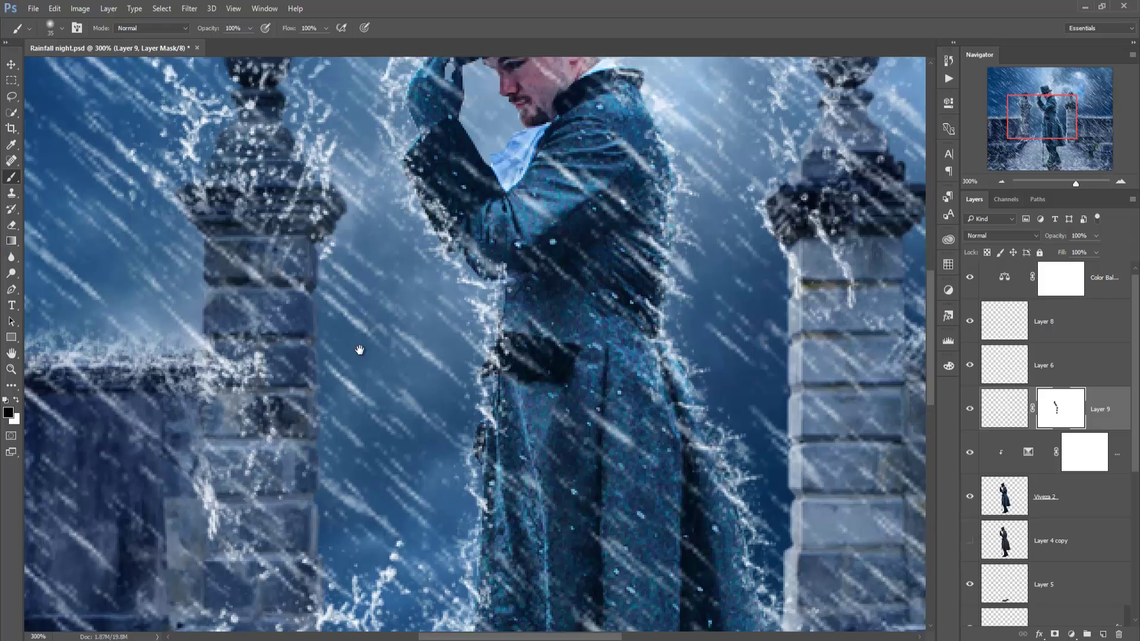
{"action": "left_click_drag", "start_coordinate": [350, 157], "coordinate": [359, 347]}
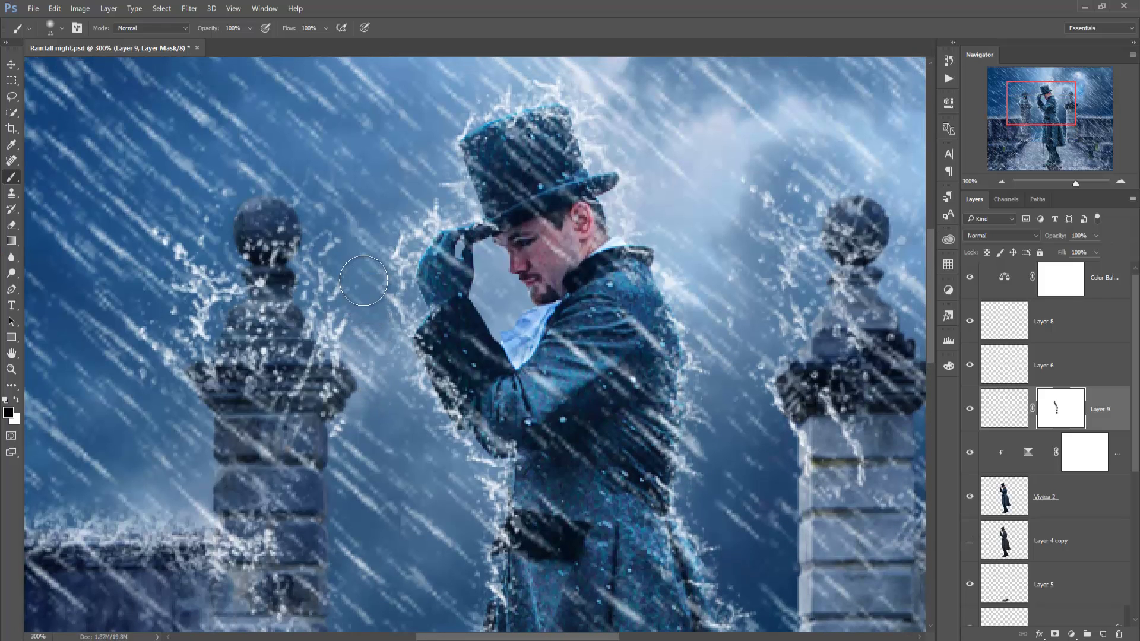
{"action": "mouse_move", "coordinate": [364, 281]}
{"action": "left_mouse_down"}
{"action": "mouse_move", "coordinate": [426, 182]}
{"action": "mouse_move", "coordinate": [545, 66]}
{"action": "mouse_move", "coordinate": [696, 257]}
{"action": "mouse_move", "coordinate": [724, 427]}
{"action": "mouse_move", "coordinate": [622, 201]}
{"action": "left_mouse_up"}
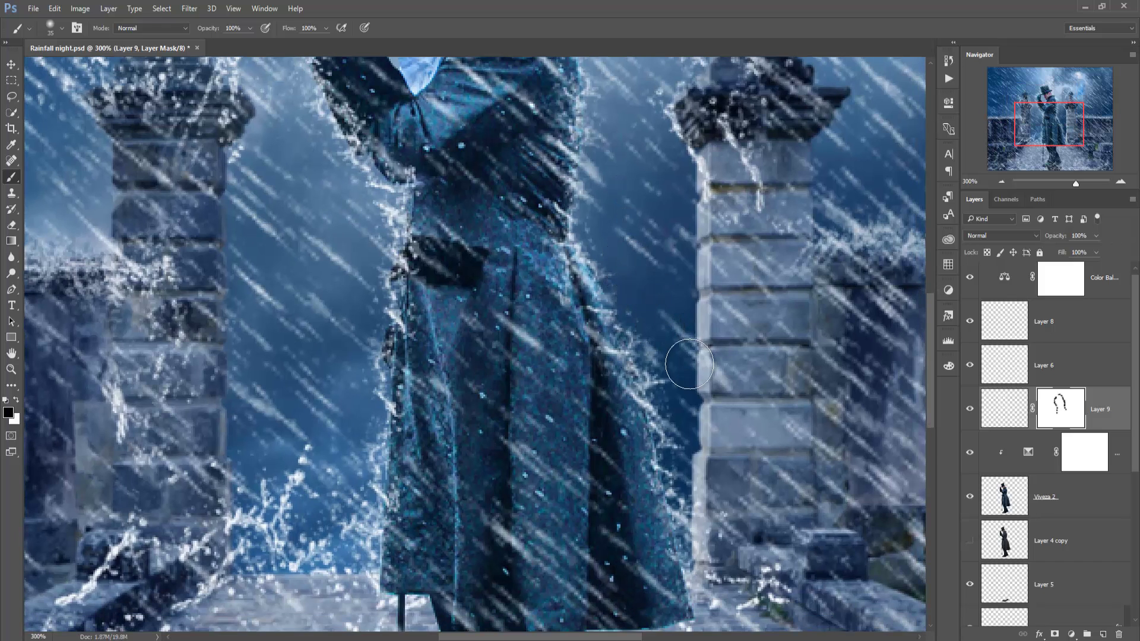
{"action": "mouse_move", "coordinate": [689, 363]}
{"action": "left_mouse_down"}
{"action": "mouse_move", "coordinate": [692, 437]}
{"action": "mouse_move", "coordinate": [719, 502]}
{"action": "mouse_move", "coordinate": [694, 401]}
{"action": "mouse_move", "coordinate": [615, 231]}
{"action": "left_mouse_up"}
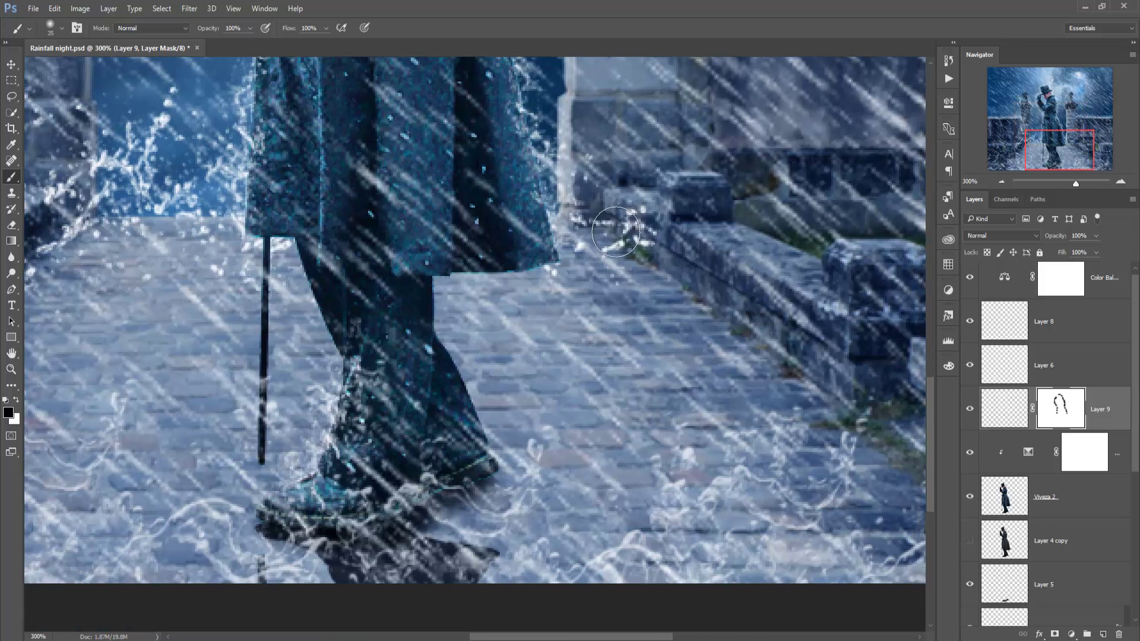
{"action": "left_click", "coordinate": [11, 63]}
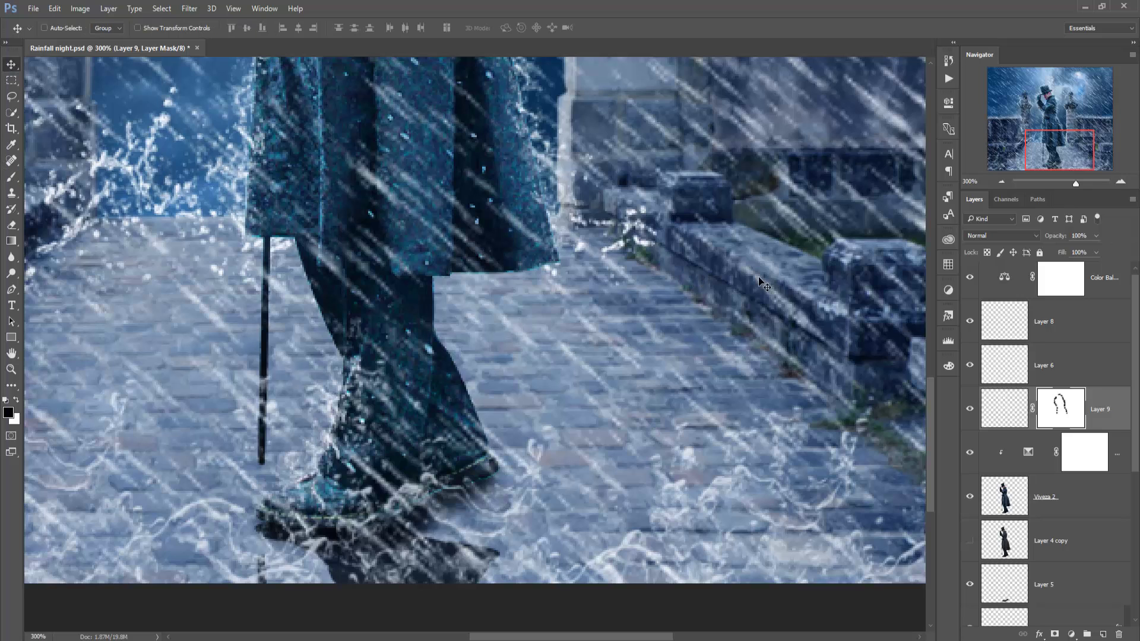
Zoom out to the full image and review Layer 8's Normal blend mode and transform bounds
{"action": "key", "text": "ctrl+minus"}
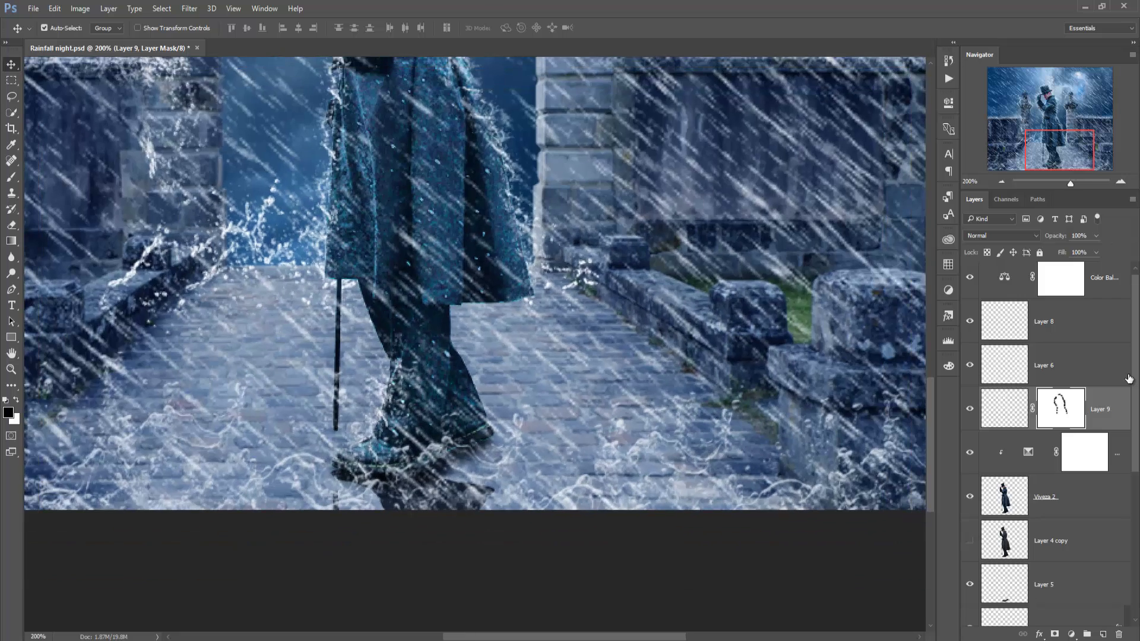
{"action": "key", "text": "ctrl+minus"}
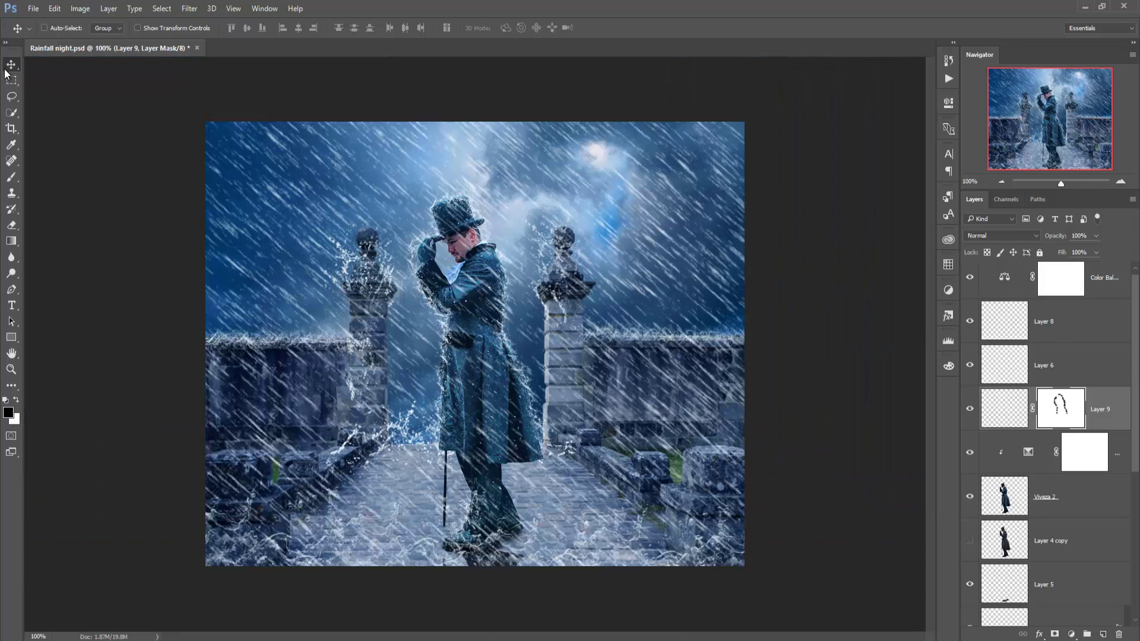
{"action": "left_click", "coordinate": [1056, 326]}
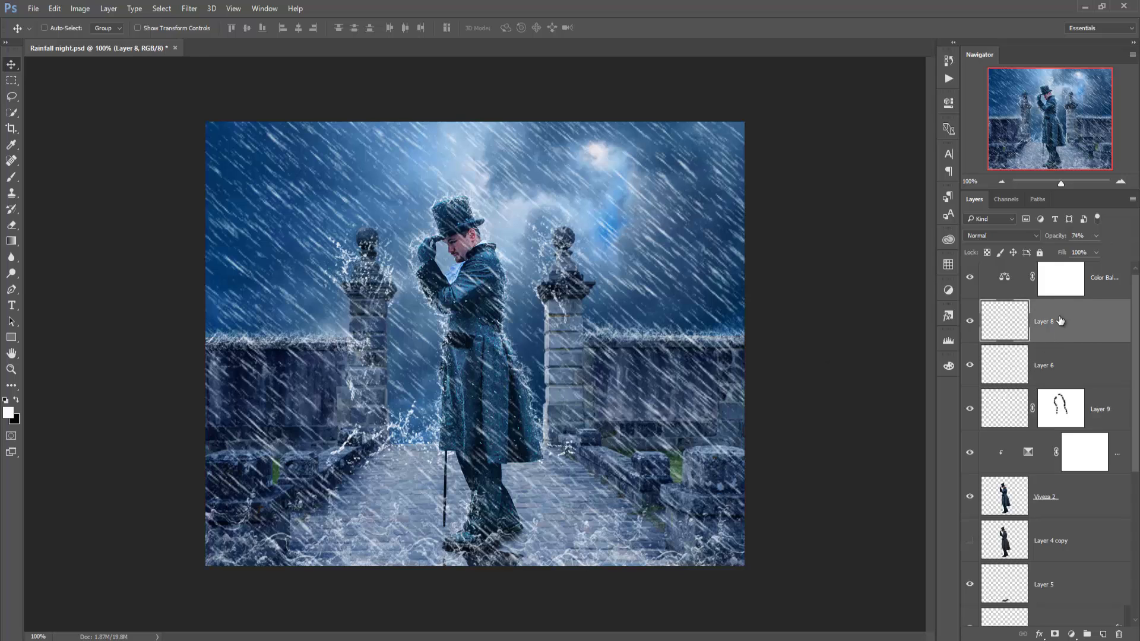
{"action": "left_click", "coordinate": [1036, 236]}
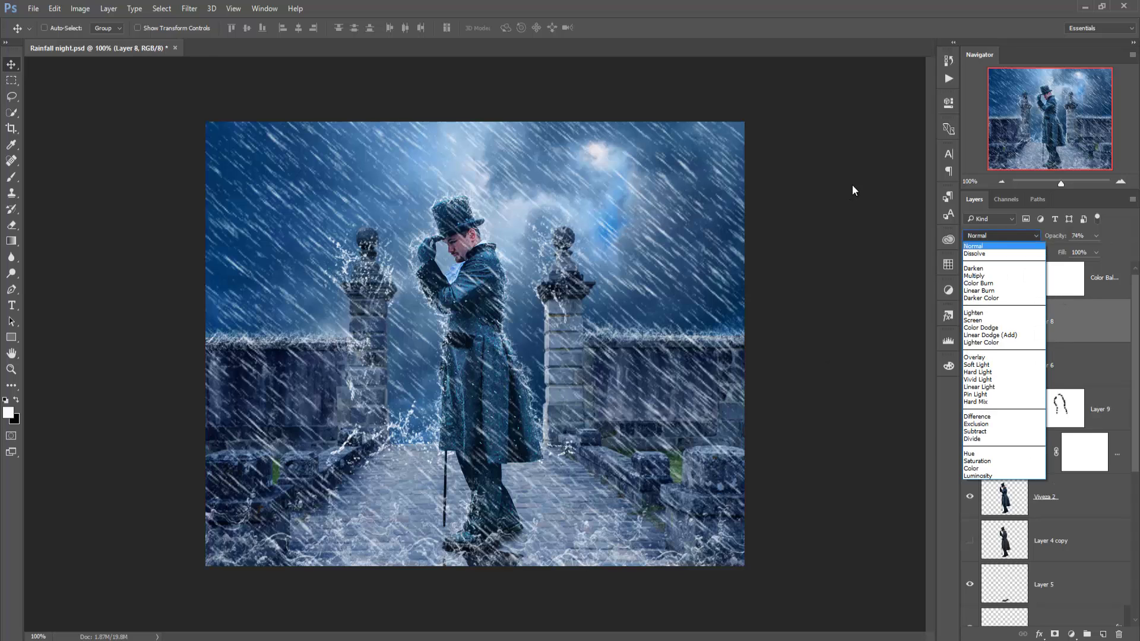
{"action": "key", "text": "Escape"}
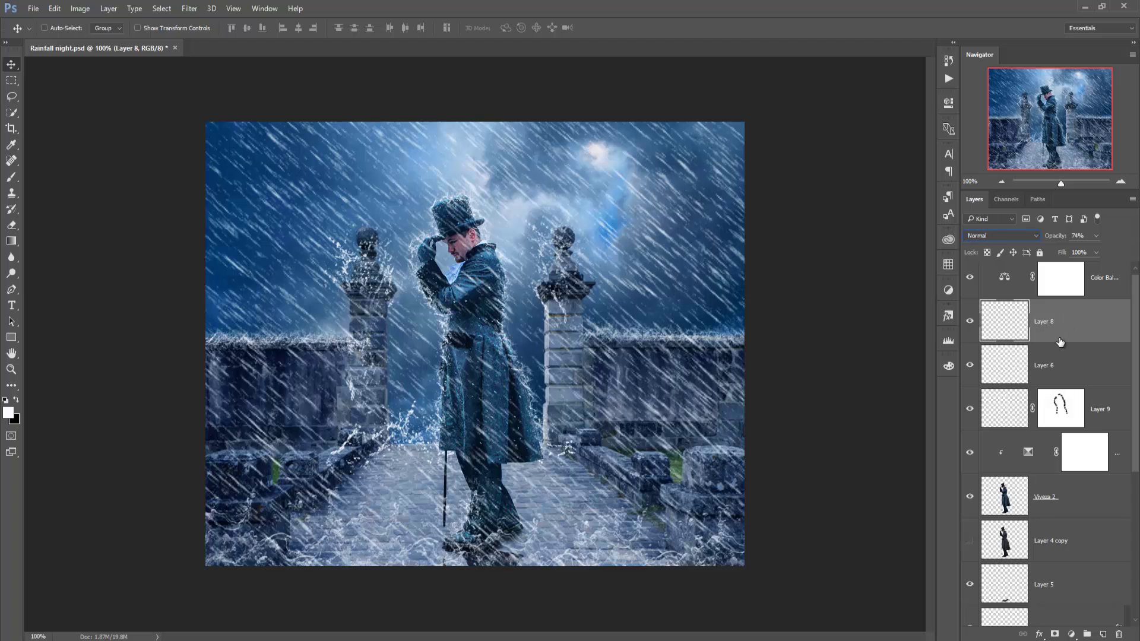
{"action": "left_click", "coordinate": [1053, 369]}
{"action": "left_click", "coordinate": [1062, 336]}
{"action": "left_click", "coordinate": [136, 29]}
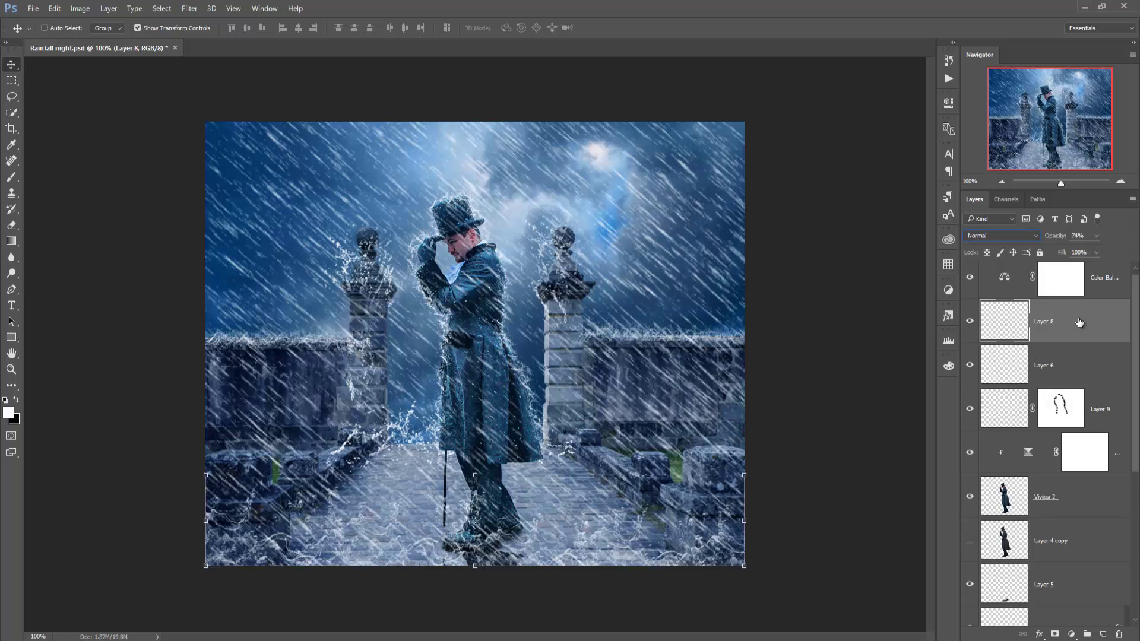
Set the Layer 6 rain opacity to 88%, then select Layer 5
{"action": "left_click", "coordinate": [1056, 364]}
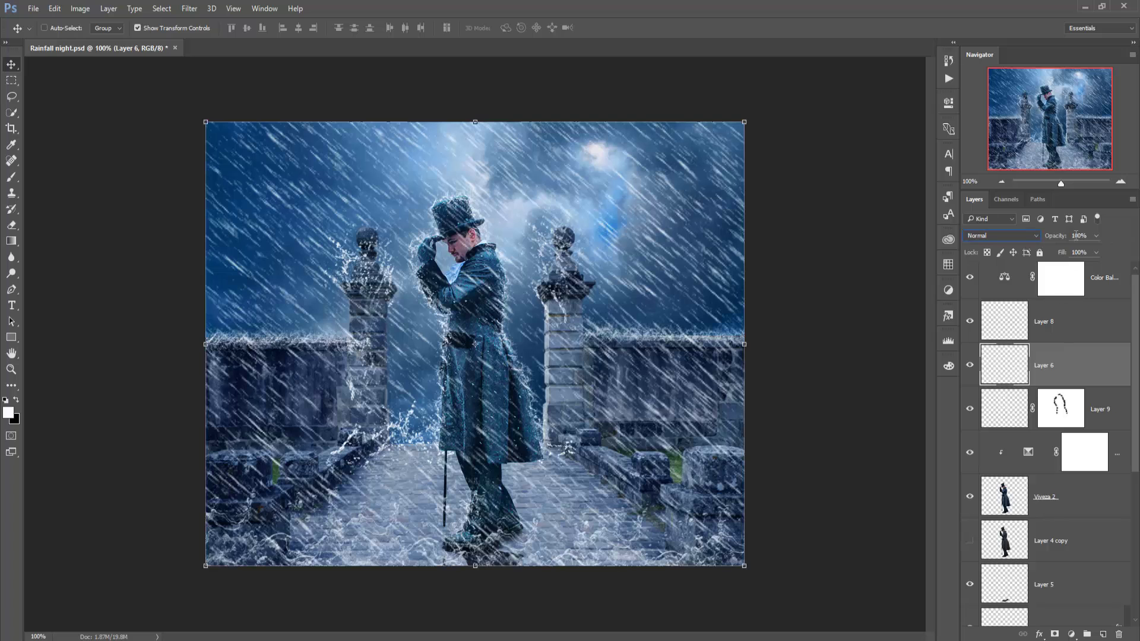
{"action": "left_click", "coordinate": [1095, 235]}
{"action": "mouse_move", "coordinate": [1094, 251]}
{"action": "left_mouse_down"}
{"action": "mouse_move", "coordinate": [1051, 250]}
{"action": "mouse_move", "coordinate": [1074, 251]}
{"action": "left_mouse_up"}
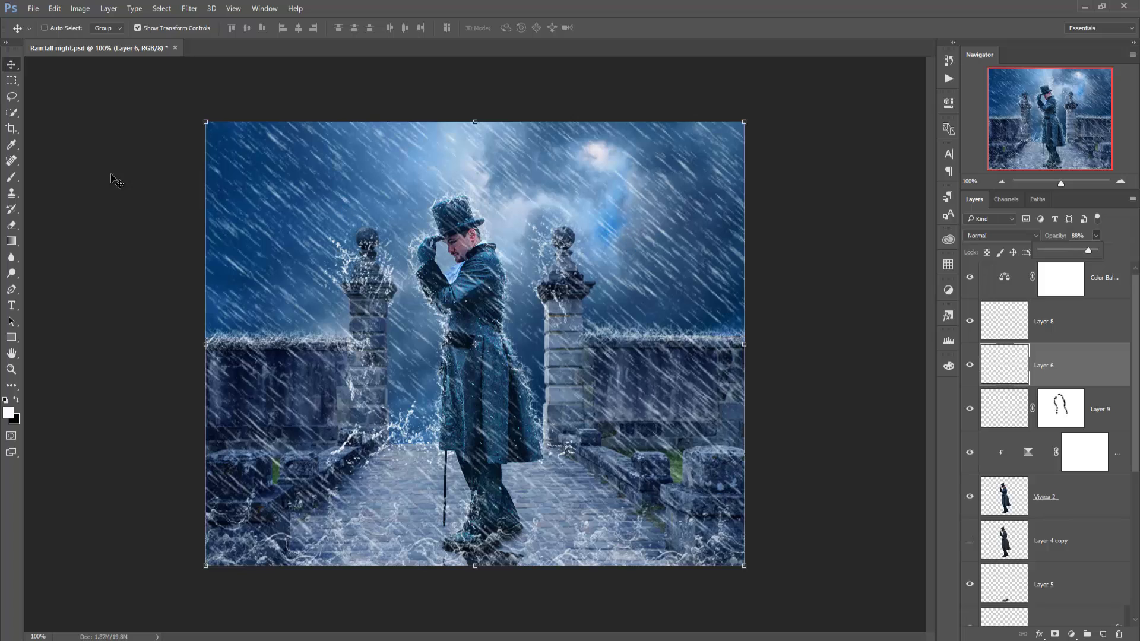
{"action": "left_click_drag", "start_coordinate": [1074, 247], "coordinate": [1091, 248]}
{"action": "left_click", "coordinate": [1092, 283]}
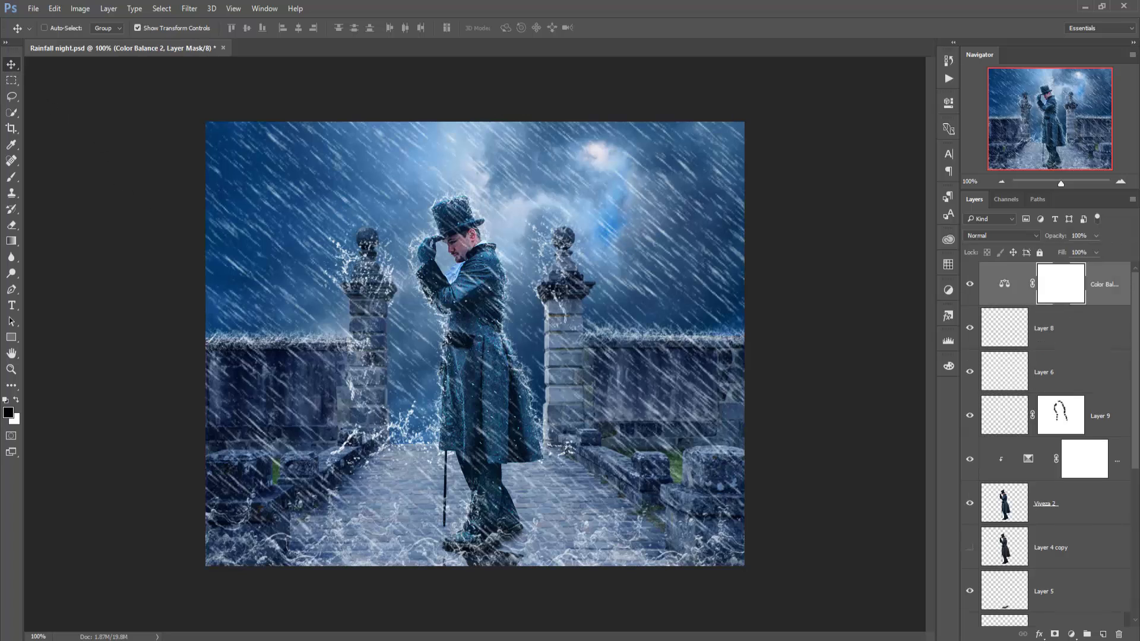
{"action": "scroll", "coordinate": [1057, 453], "scroll_direction": "down", "scroll_amount": 5}
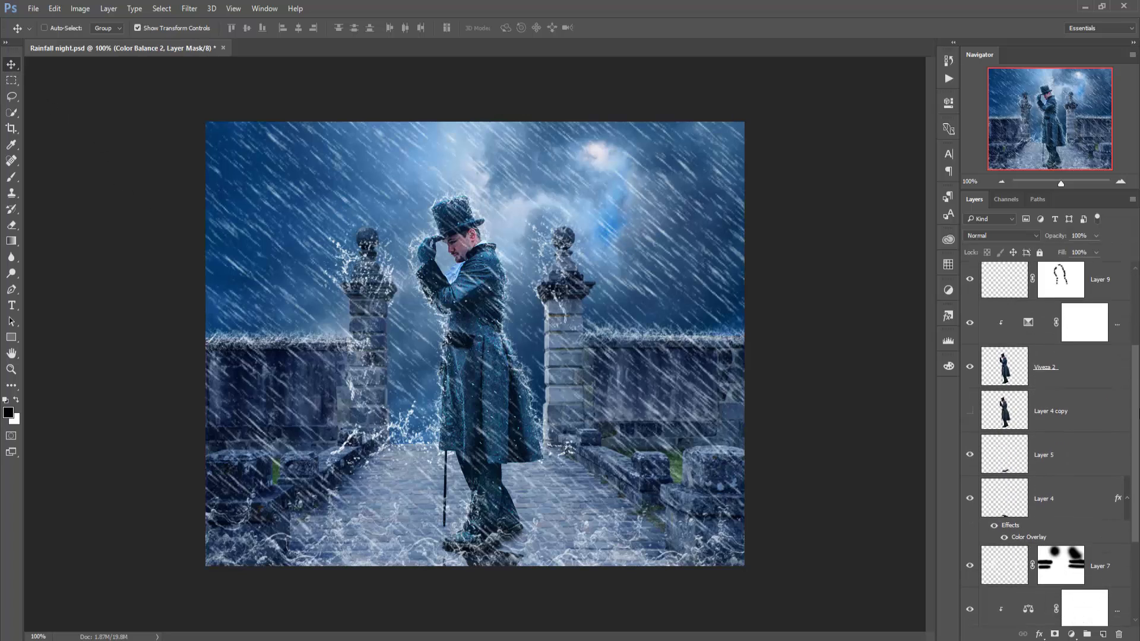
{"action": "left_click", "coordinate": [1056, 453]}
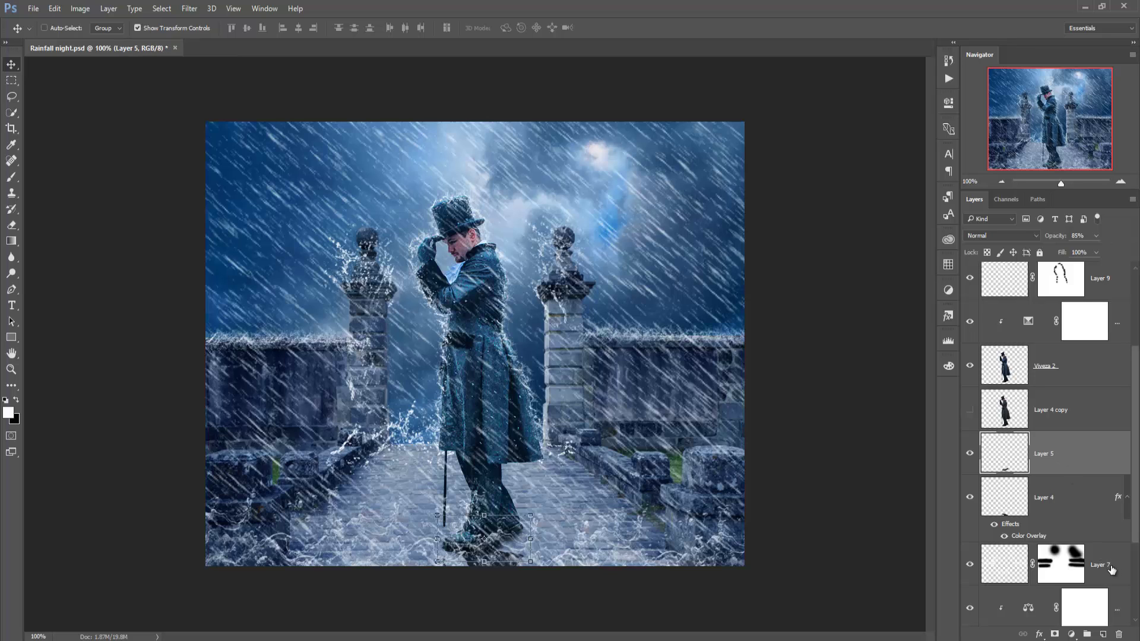
Create Layer 10 and move it between Layer 1 and Layer 3 in the stack
{"action": "left_click", "coordinate": [1111, 569]}
{"action": "left_click", "coordinate": [1103, 634]}
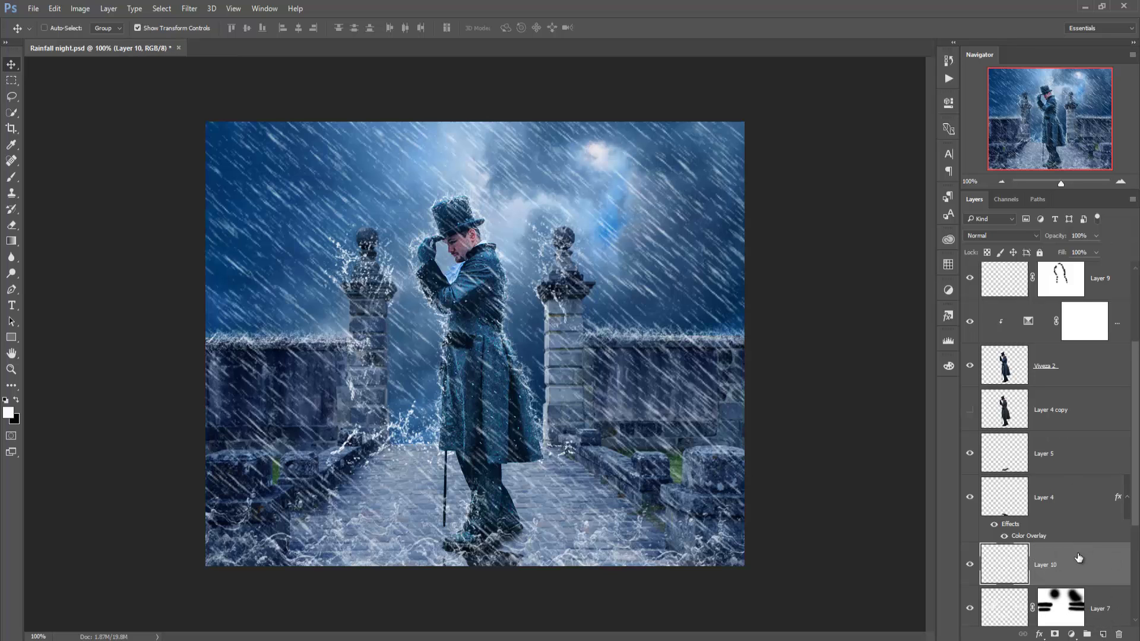
{"action": "left_click_drag", "start_coordinate": [1076, 563], "coordinate": [1082, 442]}
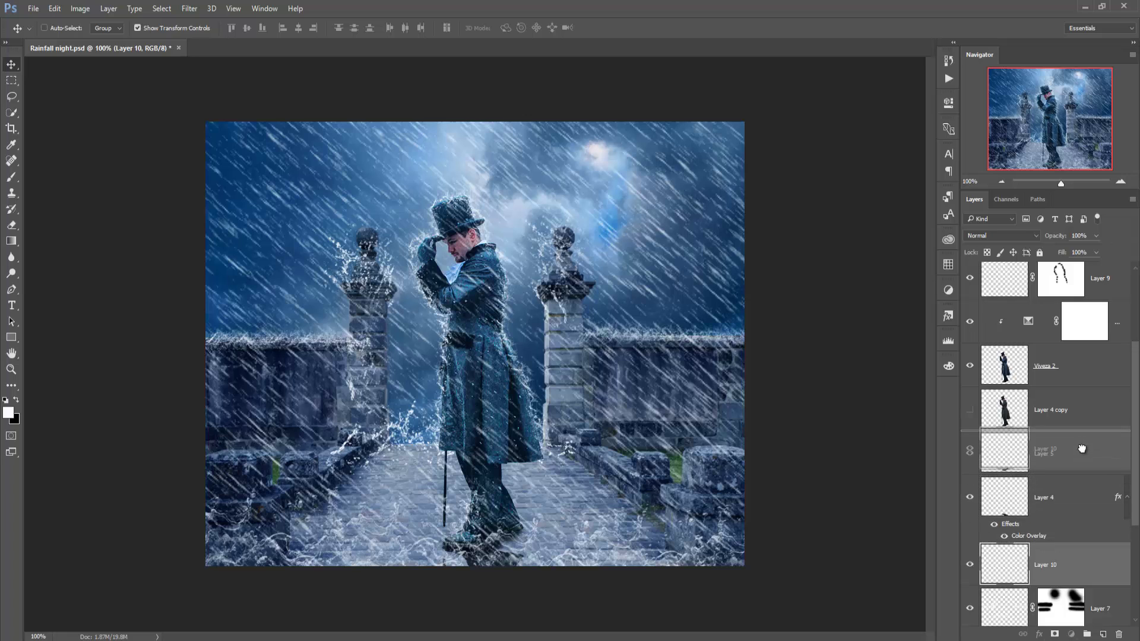
{"action": "left_click_drag", "start_coordinate": [1081, 448], "coordinate": [1095, 563]}
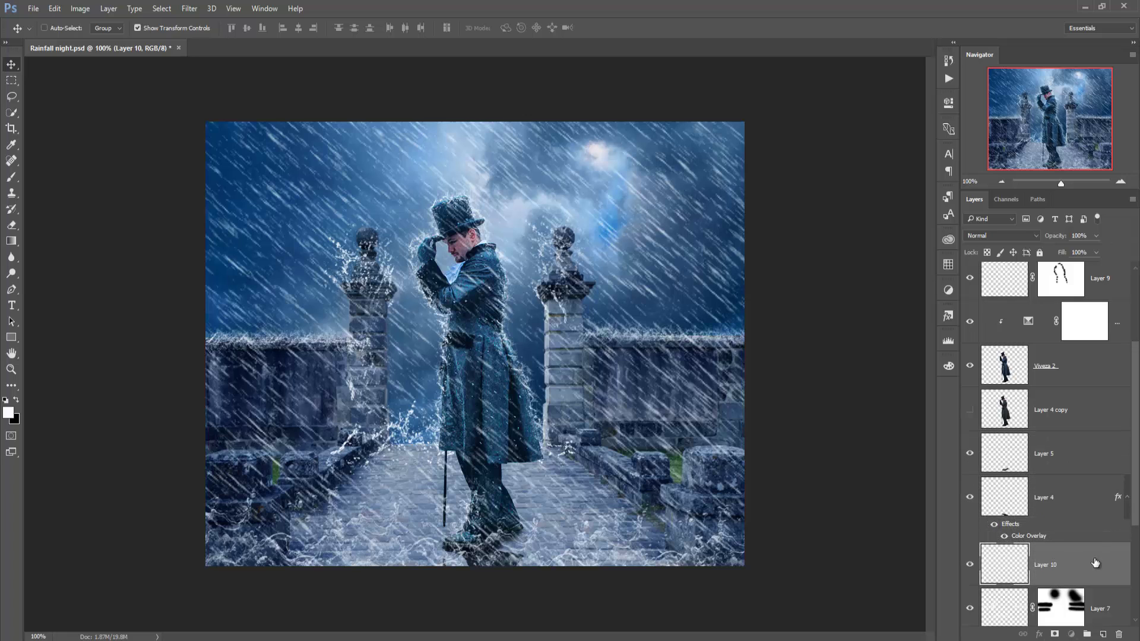
{"action": "scroll", "coordinate": [1092, 535], "scroll_direction": "down", "scroll_amount": 1}
{"action": "scroll", "coordinate": [1086, 475], "scroll_direction": "down", "scroll_amount": 2}
{"action": "scroll", "coordinate": [1080, 439], "scroll_direction": "down", "scroll_amount": 2}
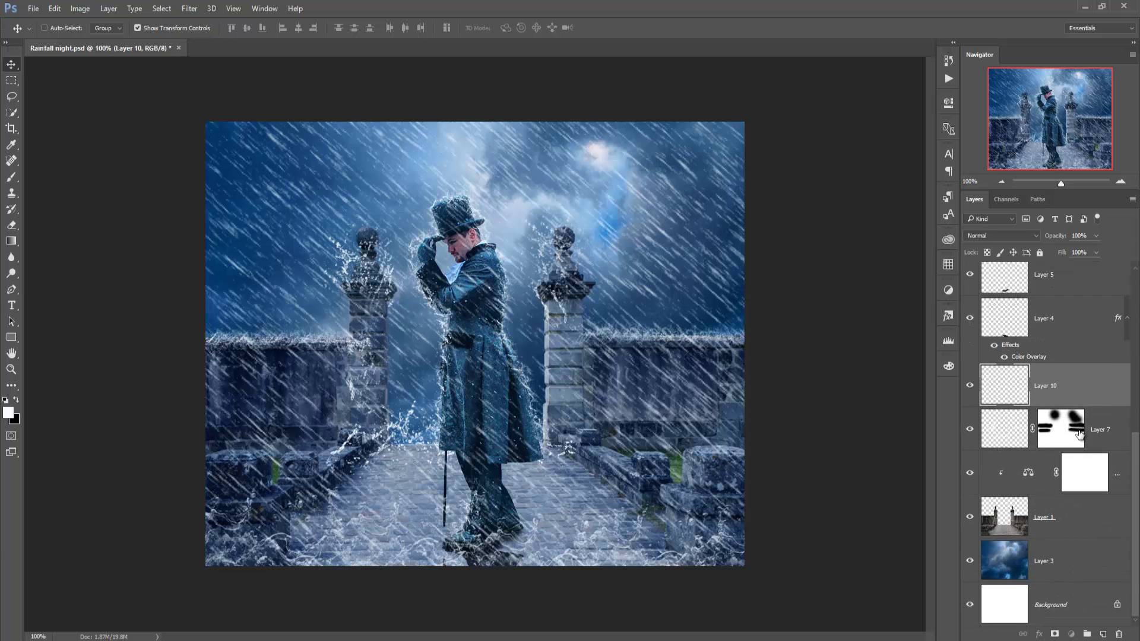
{"action": "left_click_drag", "start_coordinate": [1068, 389], "coordinate": [1027, 521]}
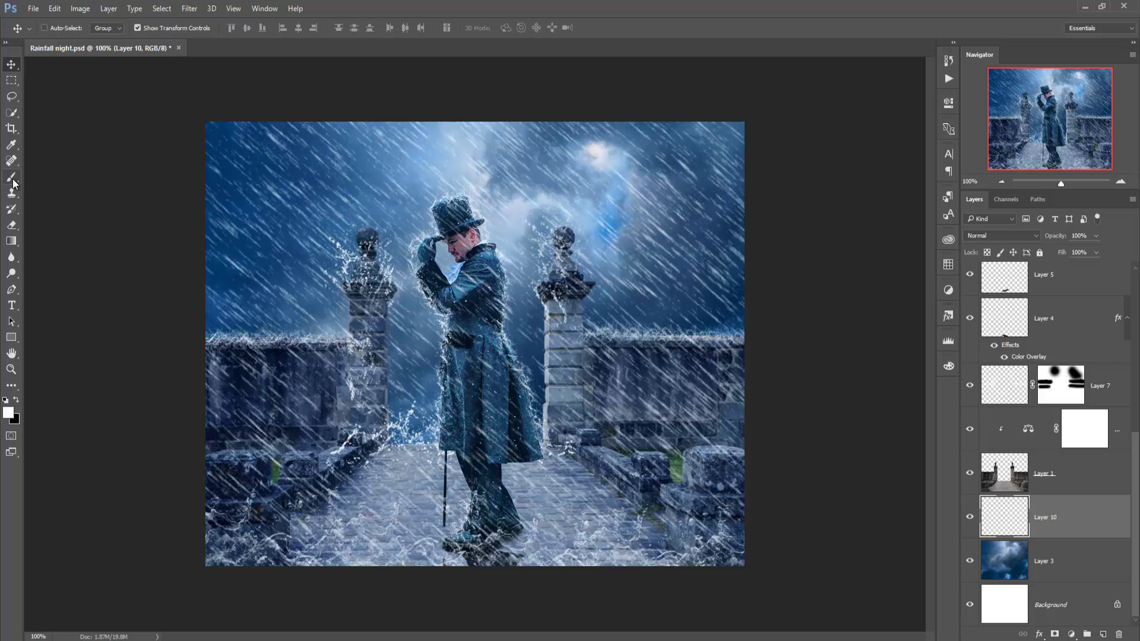
Paint a single soft white 250 px glow behind the man
{"action": "left_click", "coordinate": [8, 413]}
{"action": "left_click", "coordinate": [1012, 293]}
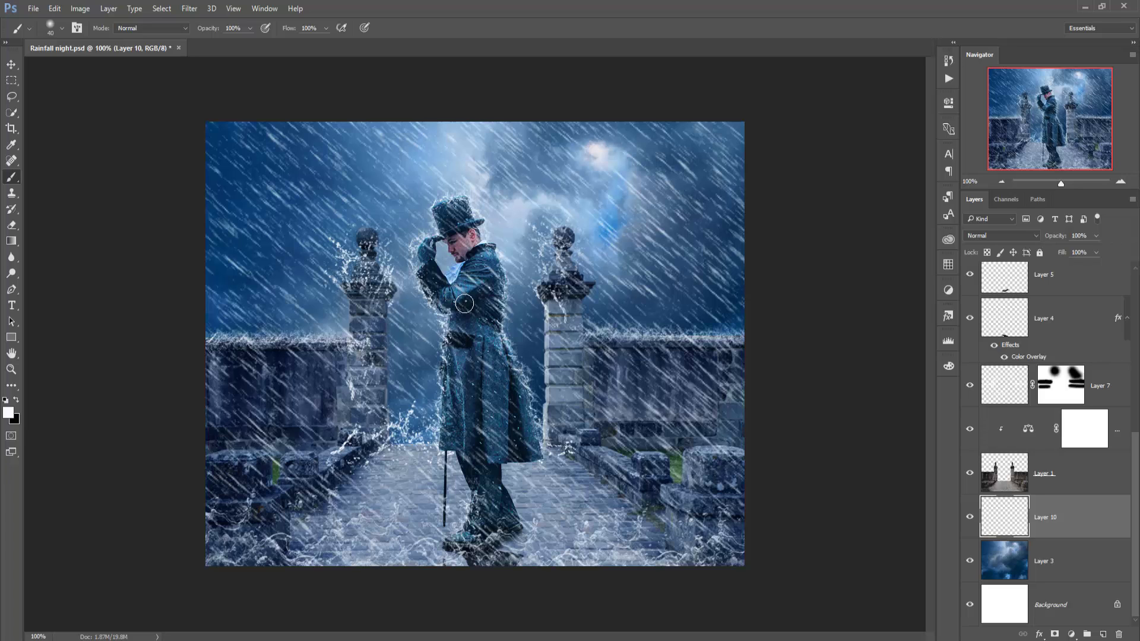
{"action": "key", "text": "bracketright"}
{"action": "key", "text": "bracketright"}
{"action": "key", "text": "bracketright"}
{"action": "key", "text": "bracketright"}
{"action": "key", "text": "bracketright"}
{"action": "key", "text": "bracketright"}
{"action": "key", "text": "bracketright"}
{"action": "key", "text": "bracketright"}
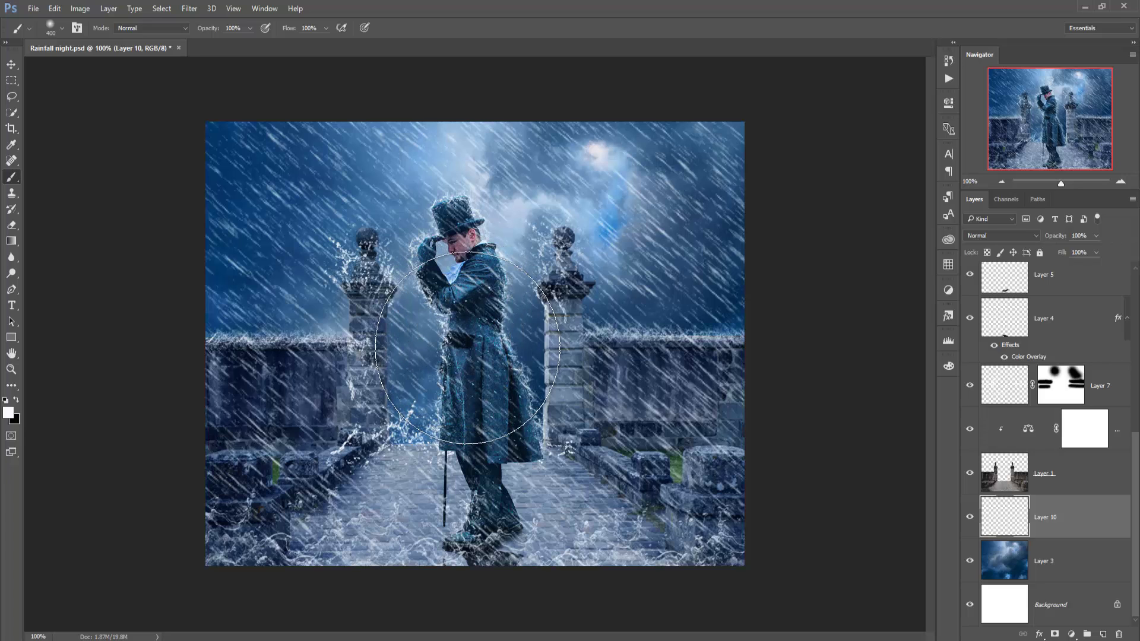
{"action": "left_click", "coordinate": [468, 345]}
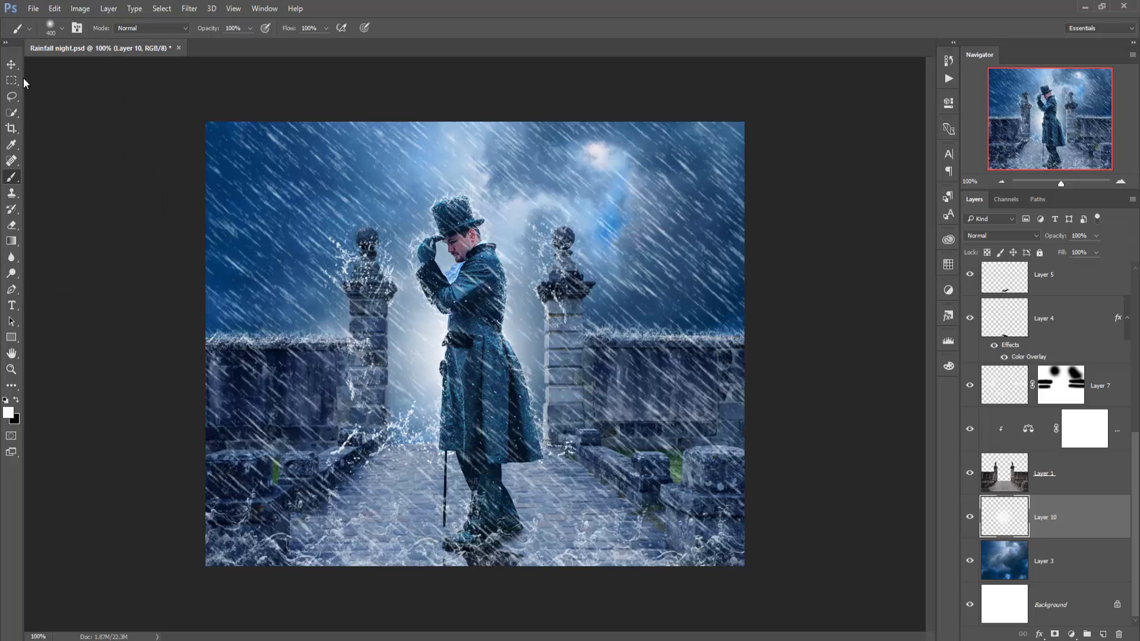
{"action": "left_click", "coordinate": [9, 66]}
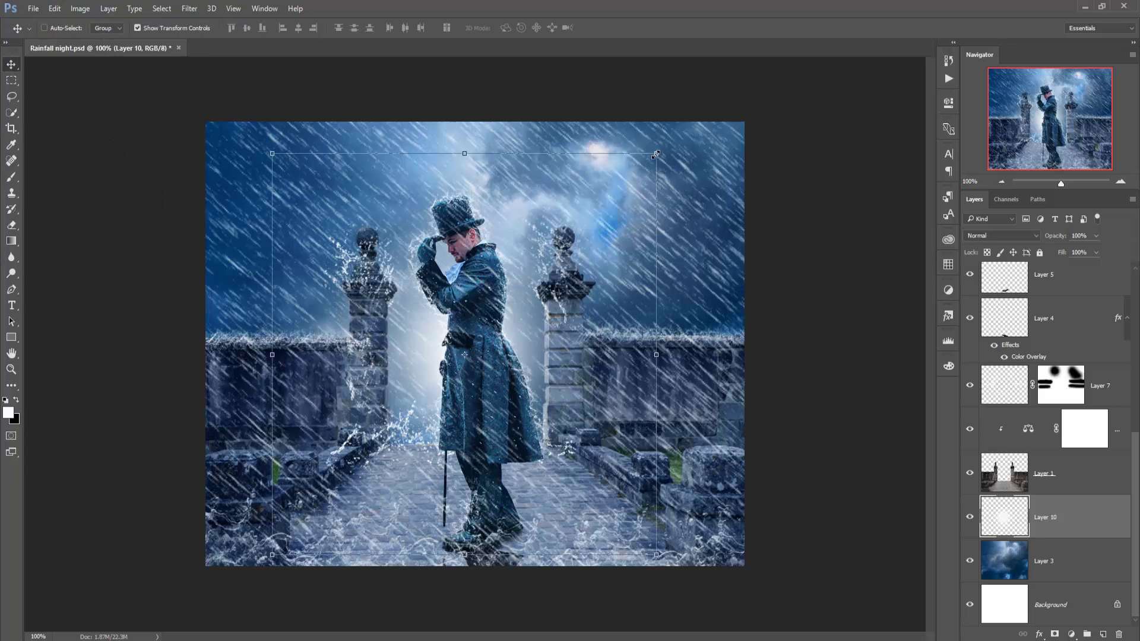
Transform the glow to span the full canvas height, narrow its sides, and commit
{"action": "left_click_drag", "start_coordinate": [656, 155], "coordinate": [666, 138]}
{"action": "left_click_drag", "start_coordinate": [523, 355], "coordinate": [524, 393]}
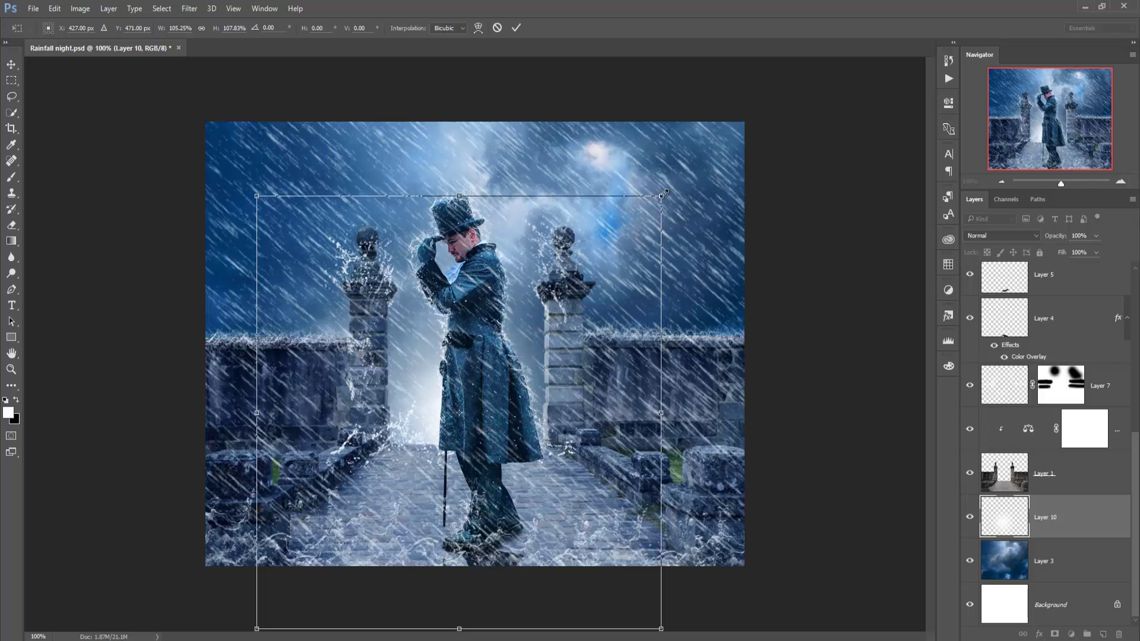
{"action": "left_click_drag", "start_coordinate": [663, 191], "coordinate": [688, 167]}
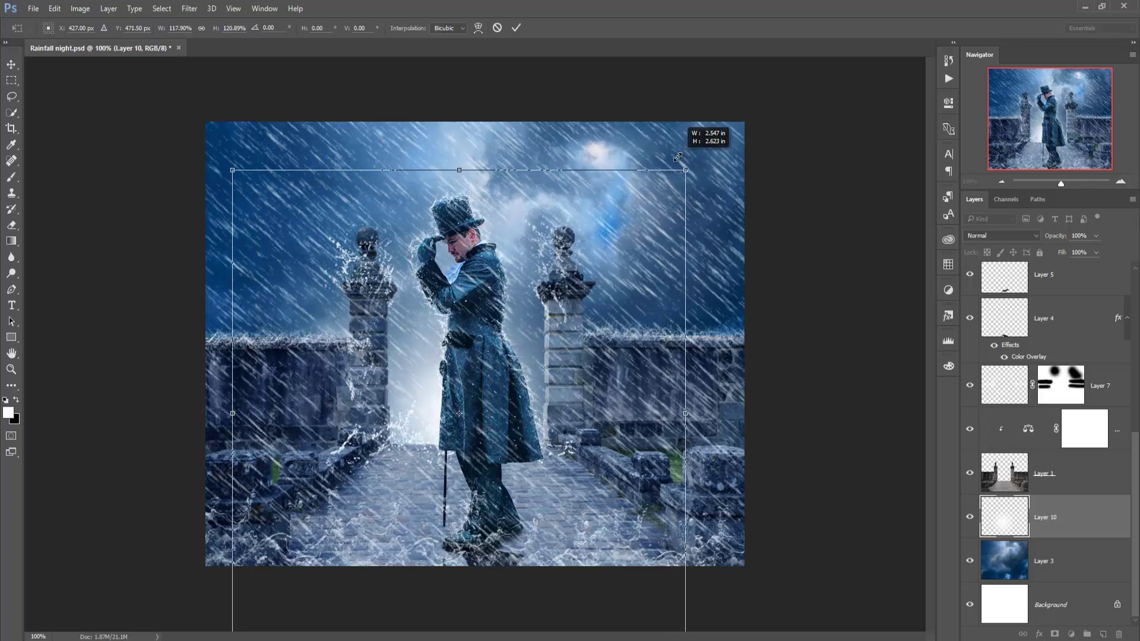
{"action": "mouse_move", "coordinate": [511, 357]}
{"action": "left_mouse_down"}
{"action": "mouse_move", "coordinate": [556, 208]}
{"action": "mouse_move", "coordinate": [559, 280]}
{"action": "left_mouse_up"}
{"action": "mouse_move", "coordinate": [537, 351]}
{"action": "left_mouse_down"}
{"action": "mouse_move", "coordinate": [534, 383]}
{"action": "mouse_move", "coordinate": [518, 376]}
{"action": "left_mouse_up"}
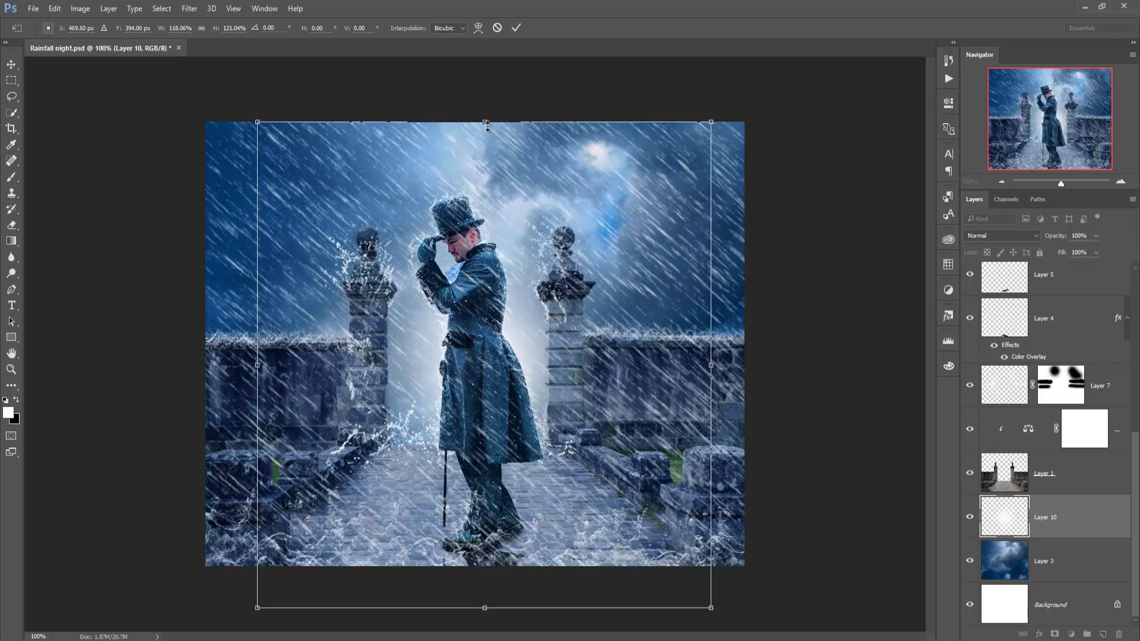
{"action": "left_click_drag", "start_coordinate": [484, 121], "coordinate": [474, 70]}
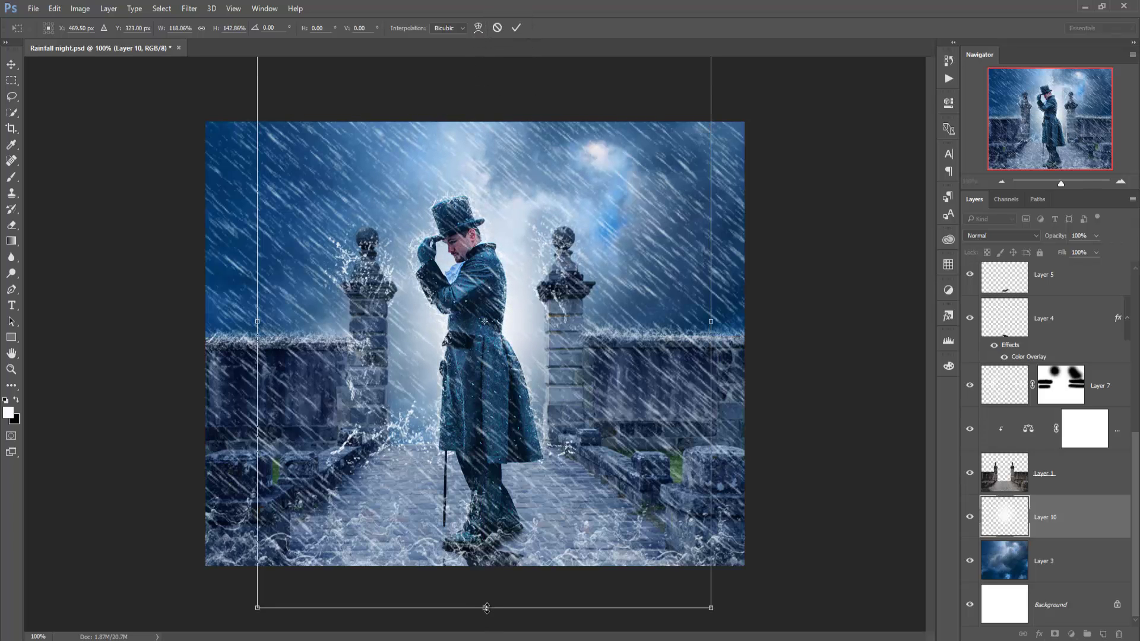
{"action": "left_click_drag", "start_coordinate": [485, 608], "coordinate": [486, 640]}
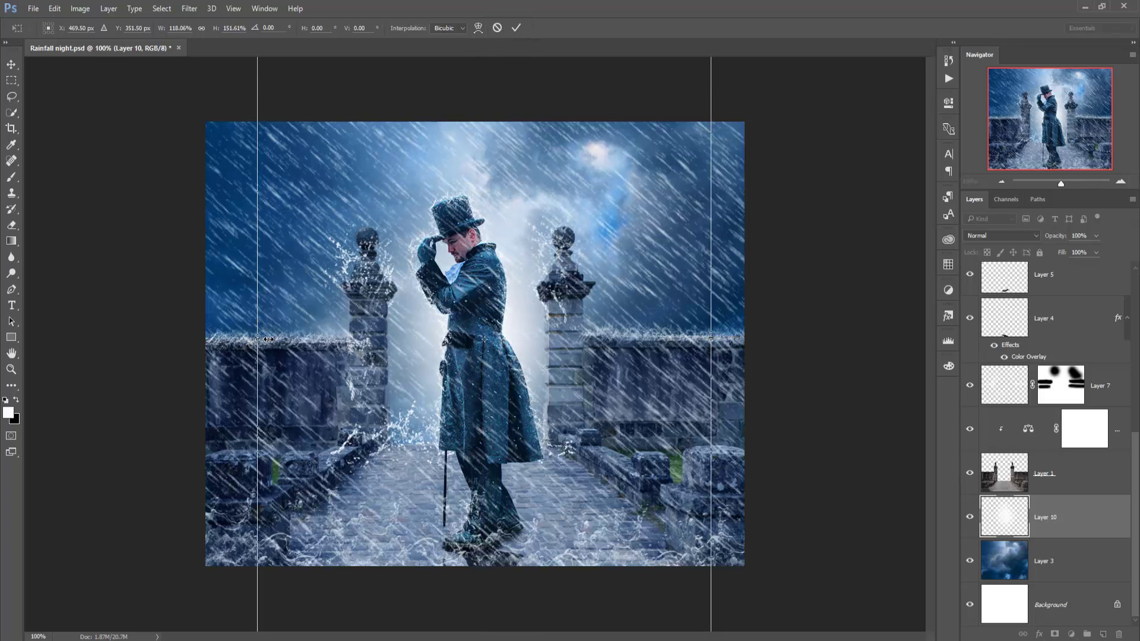
{"action": "left_click_drag", "start_coordinate": [269, 339], "coordinate": [294, 339]}
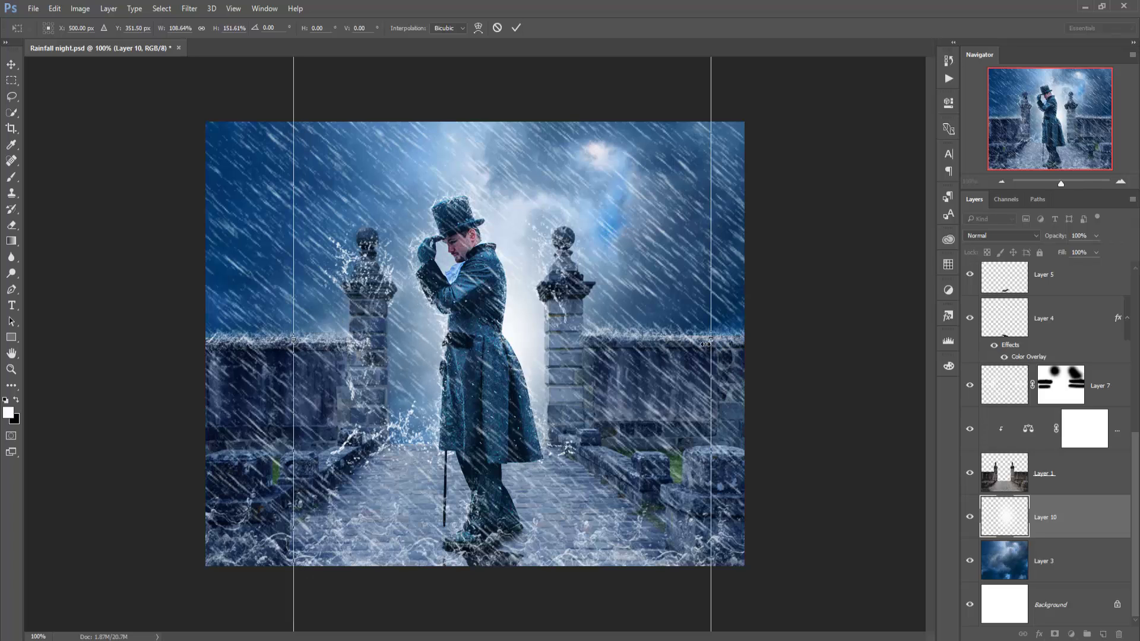
{"action": "left_click_drag", "start_coordinate": [705, 344], "coordinate": [669, 341]}
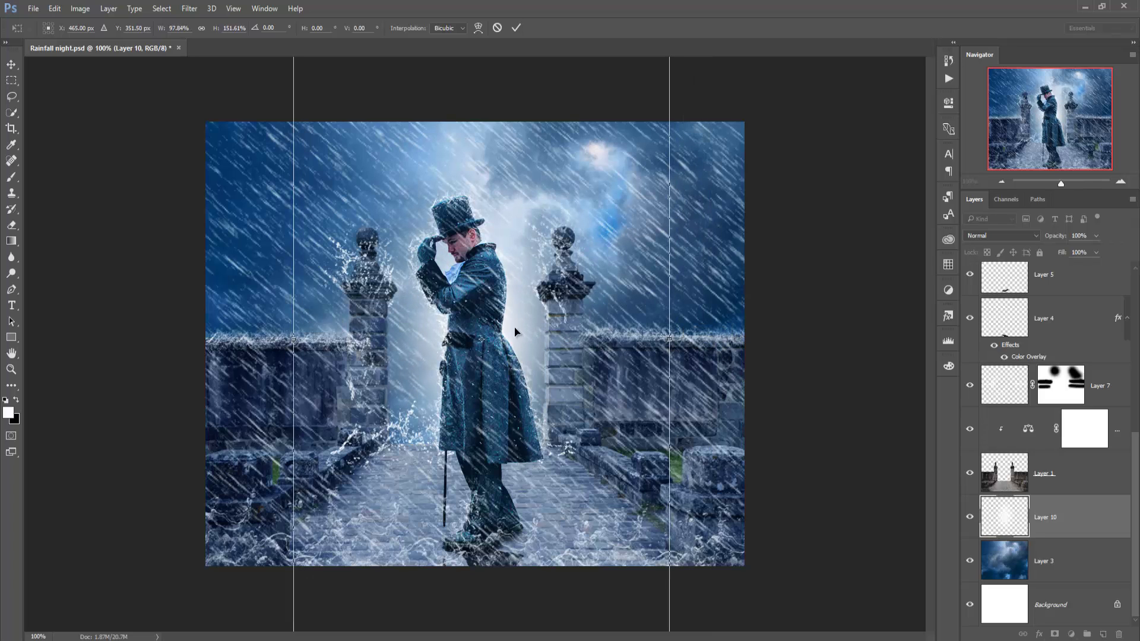
{"action": "left_click_drag", "start_coordinate": [510, 306], "coordinate": [505, 310]}
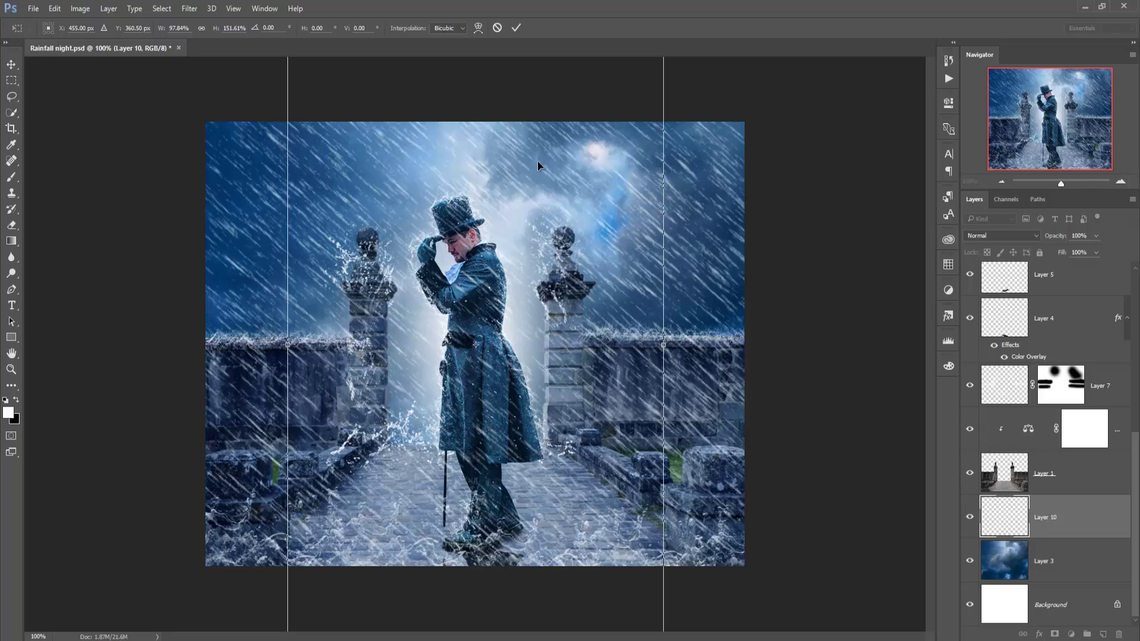
{"action": "left_click", "coordinate": [515, 28]}
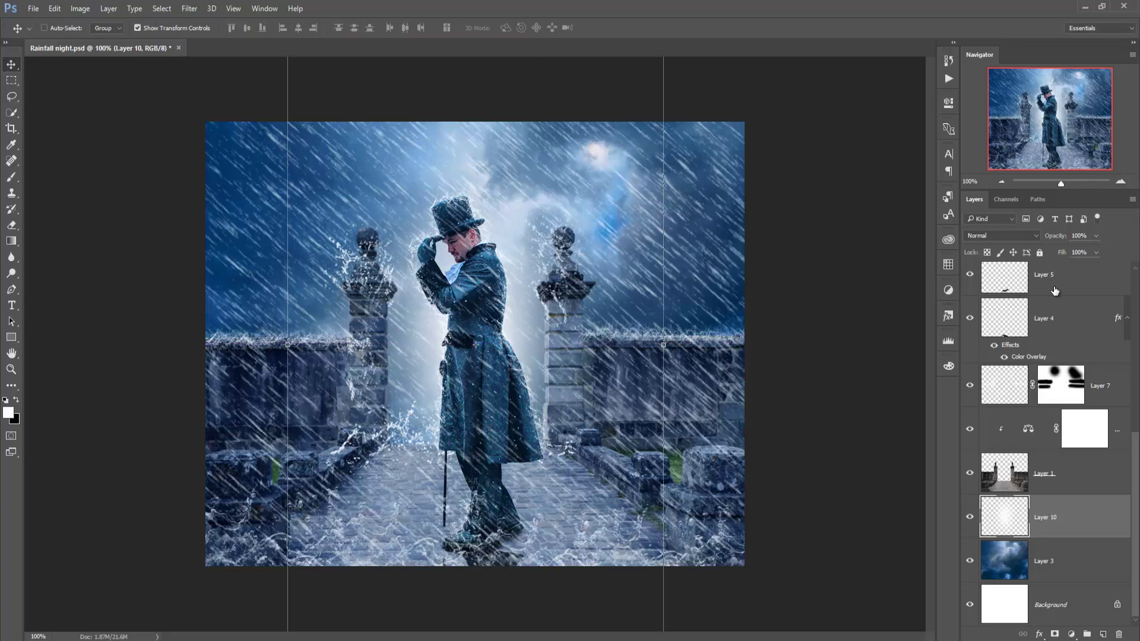
Lower the glow layer's opacity to about 61%
{"action": "left_click", "coordinate": [1095, 236]}
{"action": "left_click_drag", "start_coordinate": [1077, 257], "coordinate": [1070, 259]}
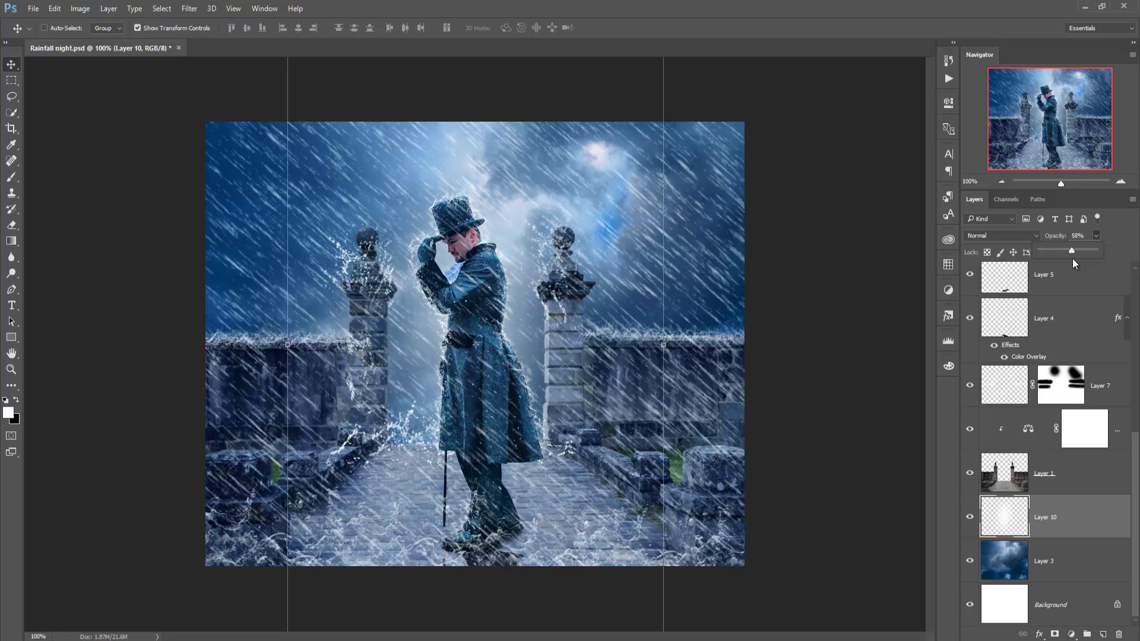
{"action": "left_click_drag", "start_coordinate": [1073, 259], "coordinate": [1076, 260]}
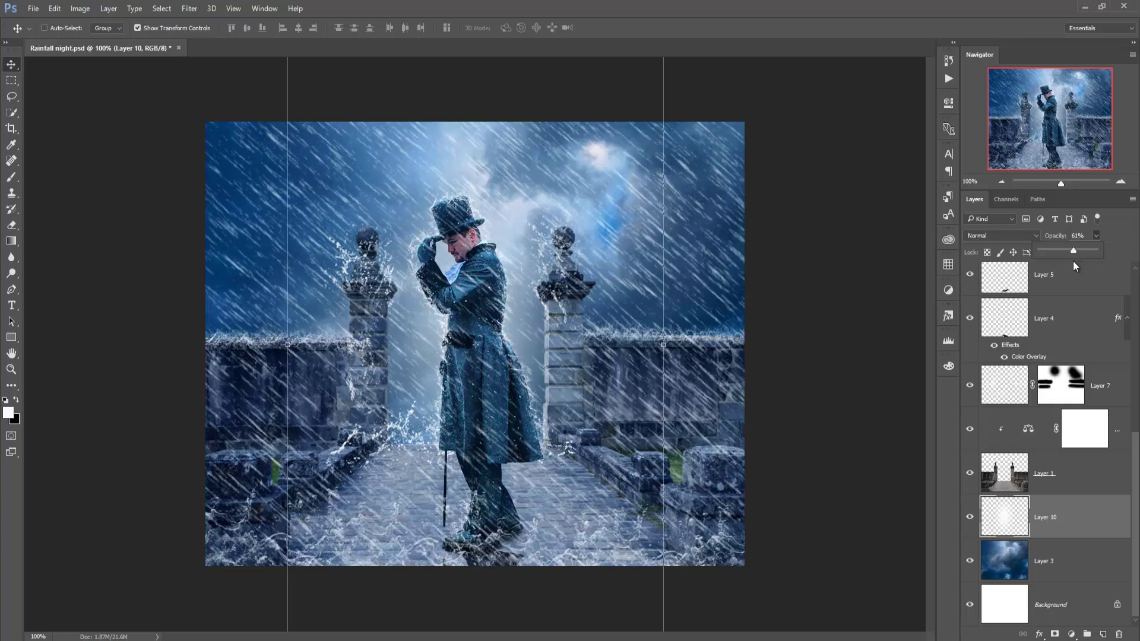
Apply a 6.8 px Gaussian Blur to the Layer 3 stormy sky
{"action": "left_click", "coordinate": [10, 72]}
{"action": "left_click", "coordinate": [1022, 560]}
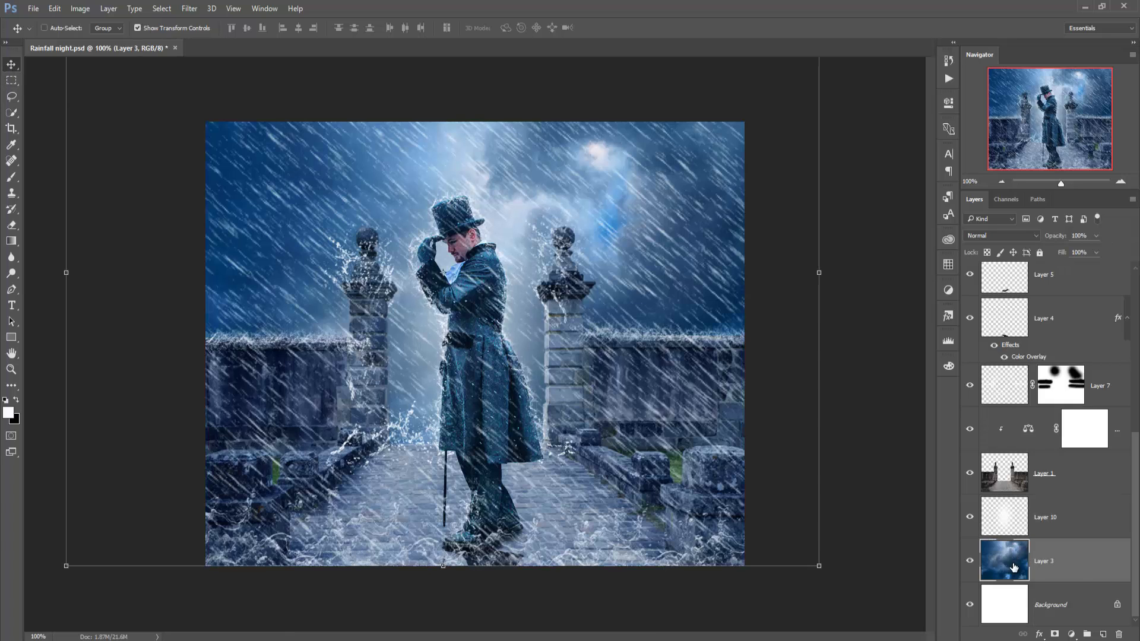
{"action": "left_click", "coordinate": [190, 8]}
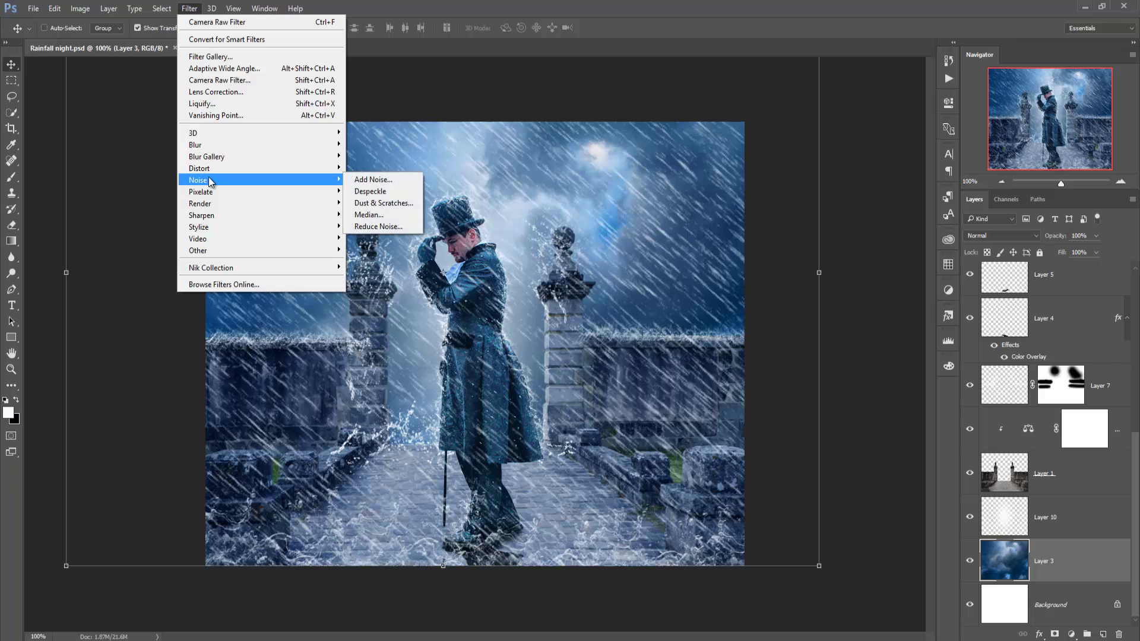
{"action": "mouse_move", "coordinate": [195, 144]}
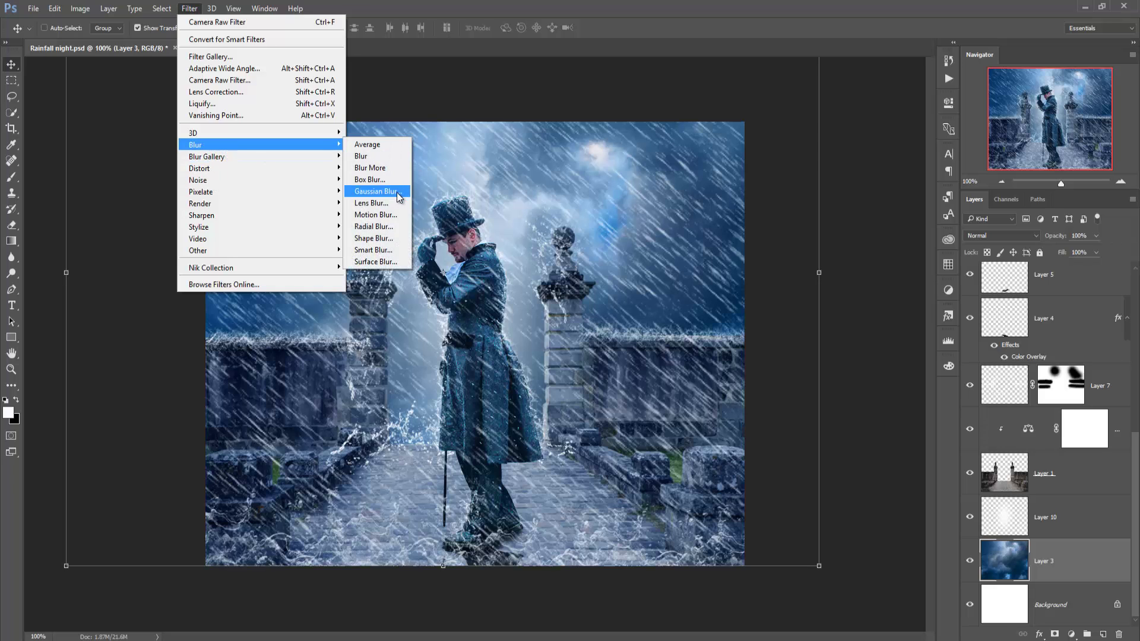
{"action": "left_click", "coordinate": [374, 192]}
{"action": "left_click_drag", "start_coordinate": [586, 156], "coordinate": [874, 331]}
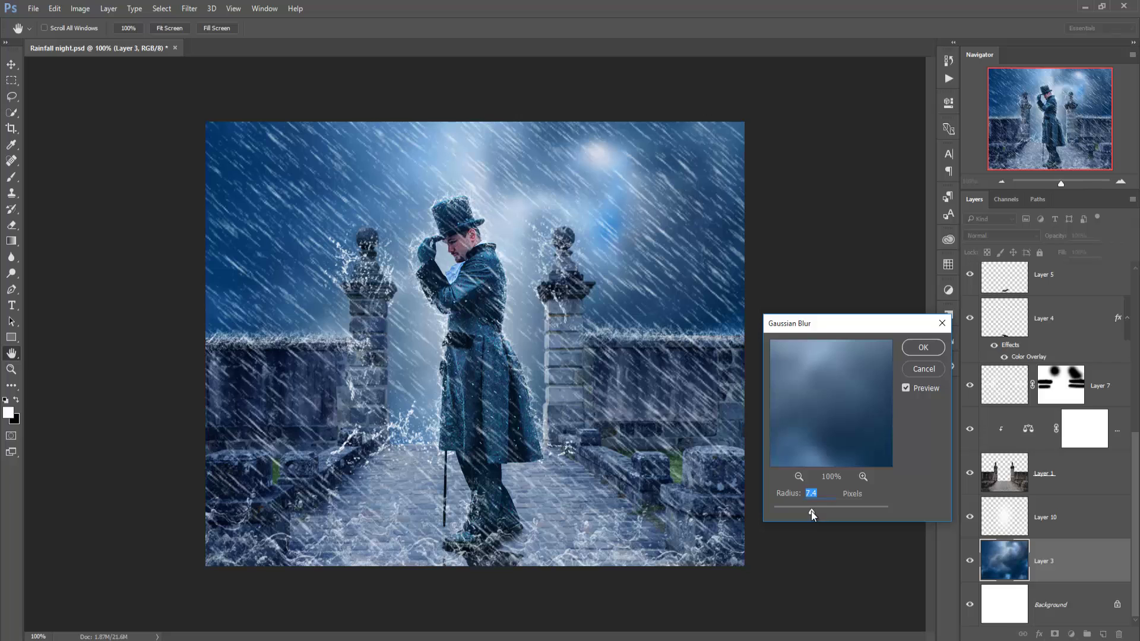
{"action": "left_click", "coordinate": [923, 348]}
{"action": "key", "text": "v"}
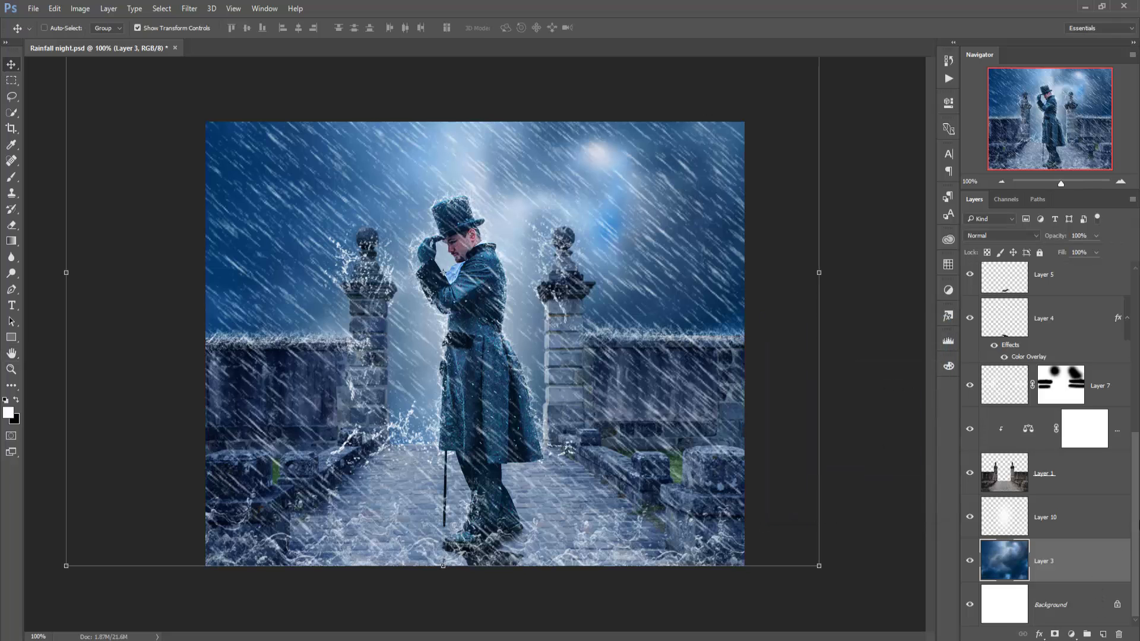
{"action": "scroll", "coordinate": [1048, 445], "scroll_direction": "up", "scroll_amount": 5}
Stamp all visible layers into a new merged Layer 11 at the top of the stack
{"action": "left_click", "coordinate": [1103, 299]}
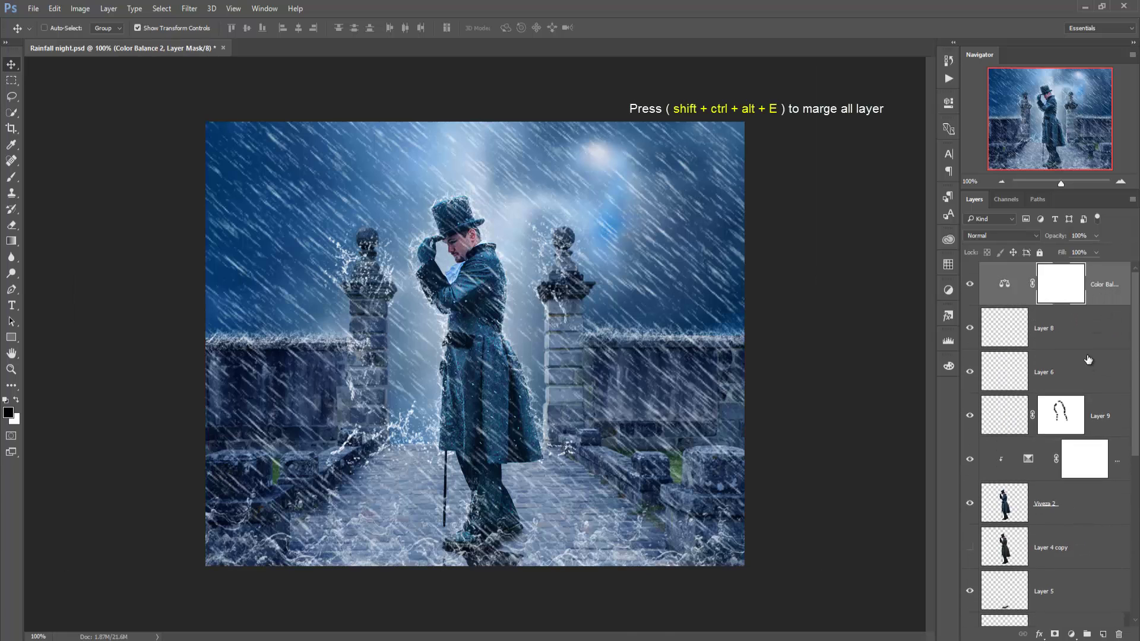
{"action": "key", "text": "ctrl+shift+alt+e"}
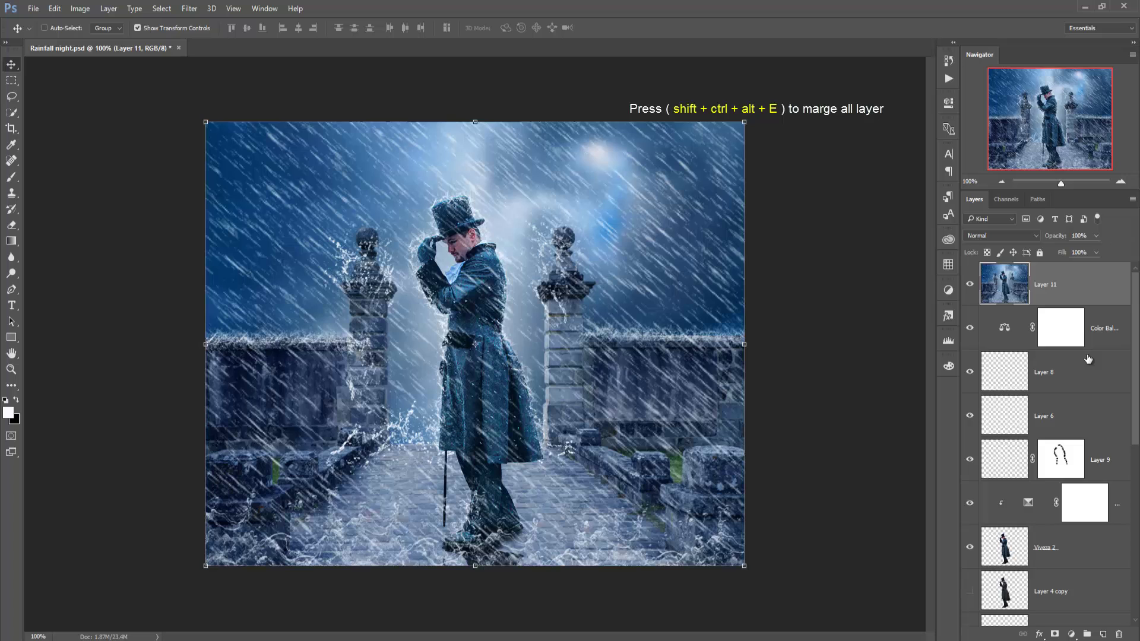
{"action": "left_click", "coordinate": [190, 9]}
{"action": "left_click", "coordinate": [220, 80]}
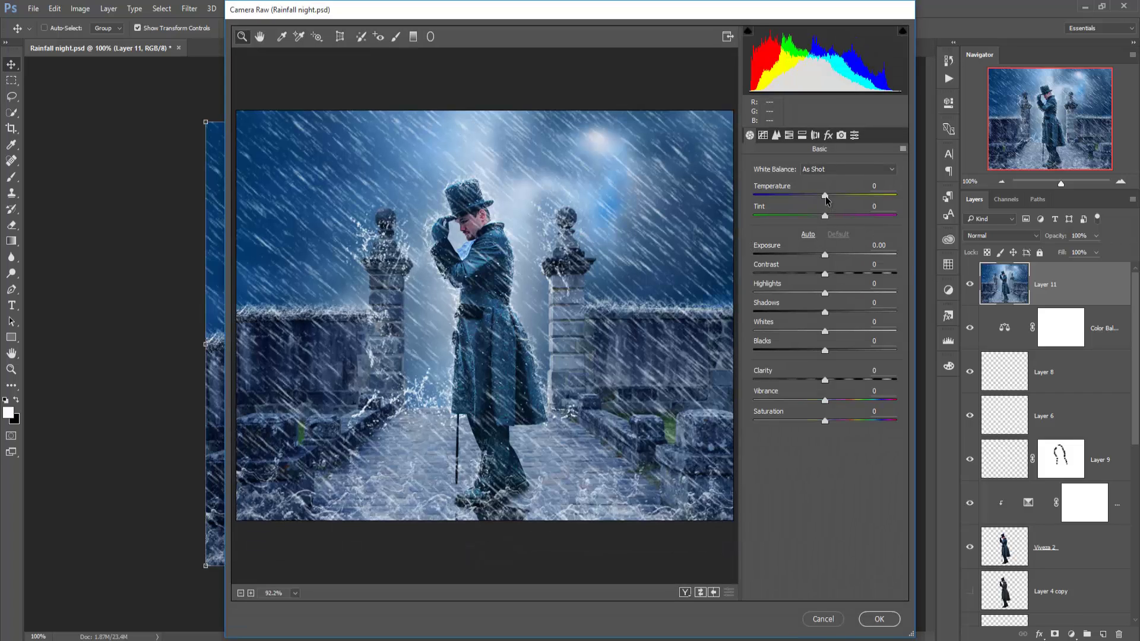
In Camera Raw Basic, set Temperature -8, Tint -4 and Vibrance +13
{"action": "left_click_drag", "start_coordinate": [823, 196], "coordinate": [818, 195]}
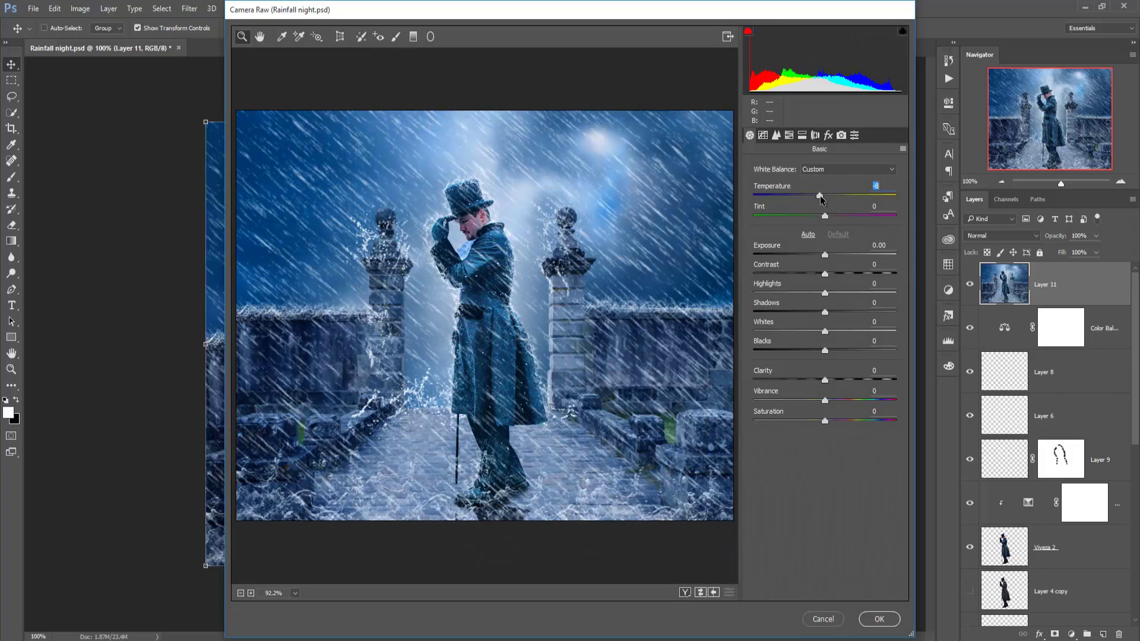
{"action": "key", "text": "Up"}
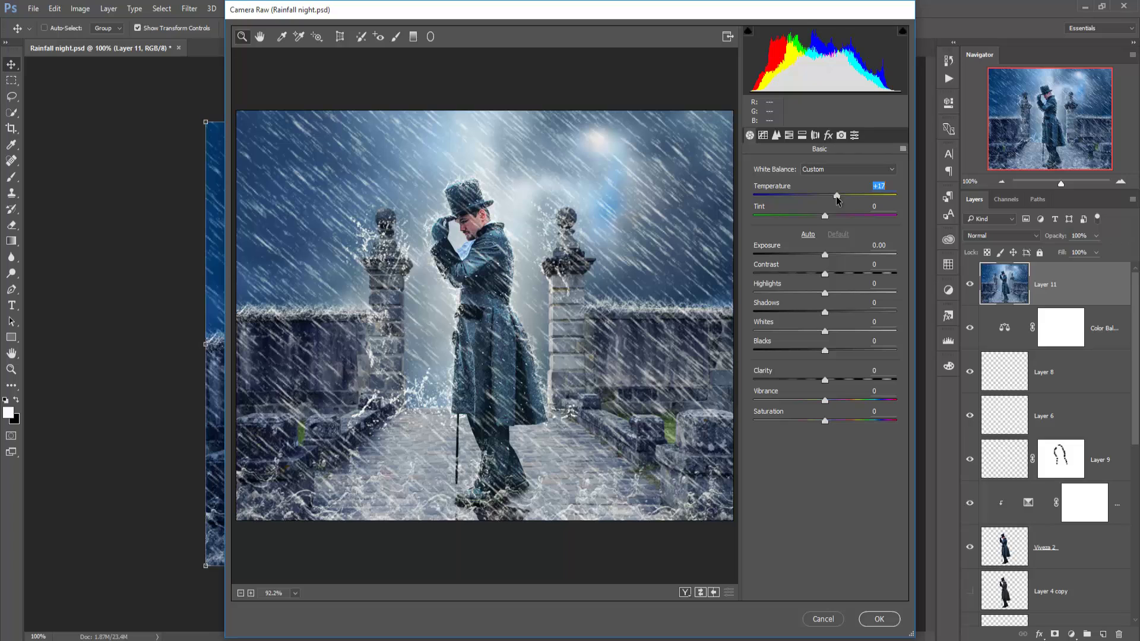
{"action": "left_click_drag", "start_coordinate": [837, 196], "coordinate": [818, 200]}
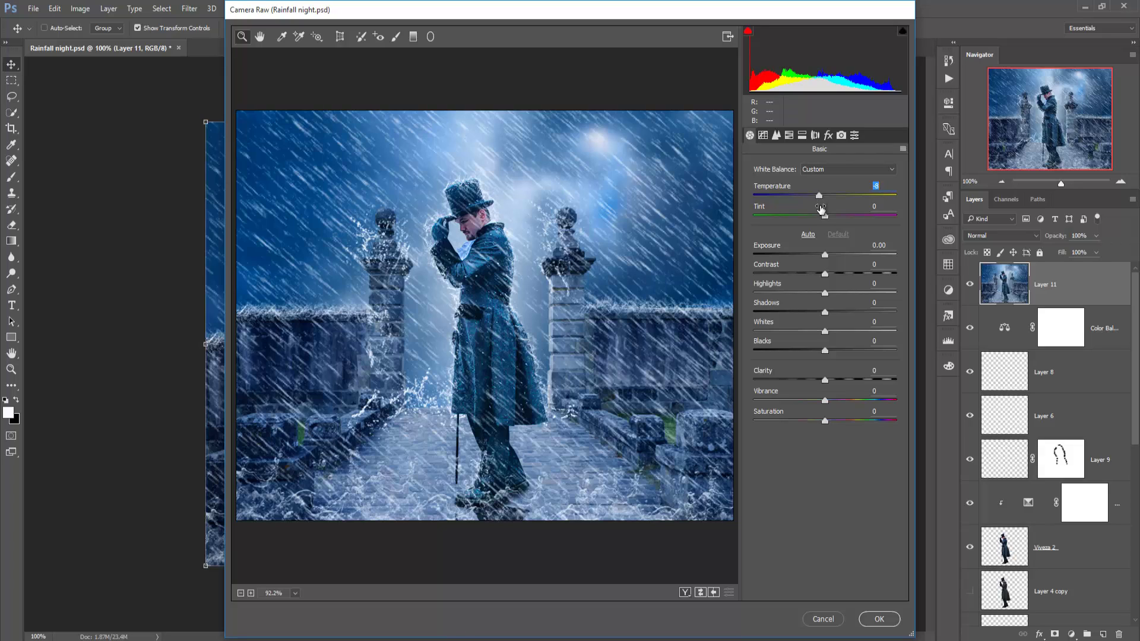
{"action": "left_click", "coordinate": [824, 216]}
{"action": "mouse_move", "coordinate": [824, 217]}
{"action": "left_mouse_down"}
{"action": "mouse_move", "coordinate": [815, 217]}
{"action": "mouse_move", "coordinate": [837, 217]}
{"action": "left_mouse_up"}
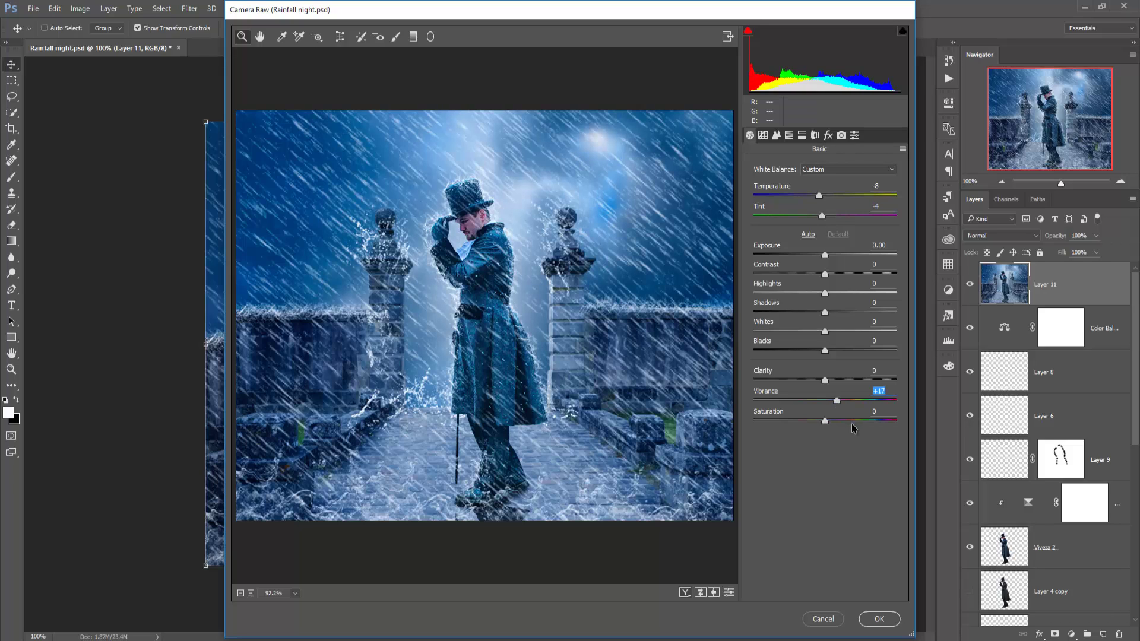
{"action": "left_click_drag", "start_coordinate": [837, 401], "coordinate": [834, 402]}
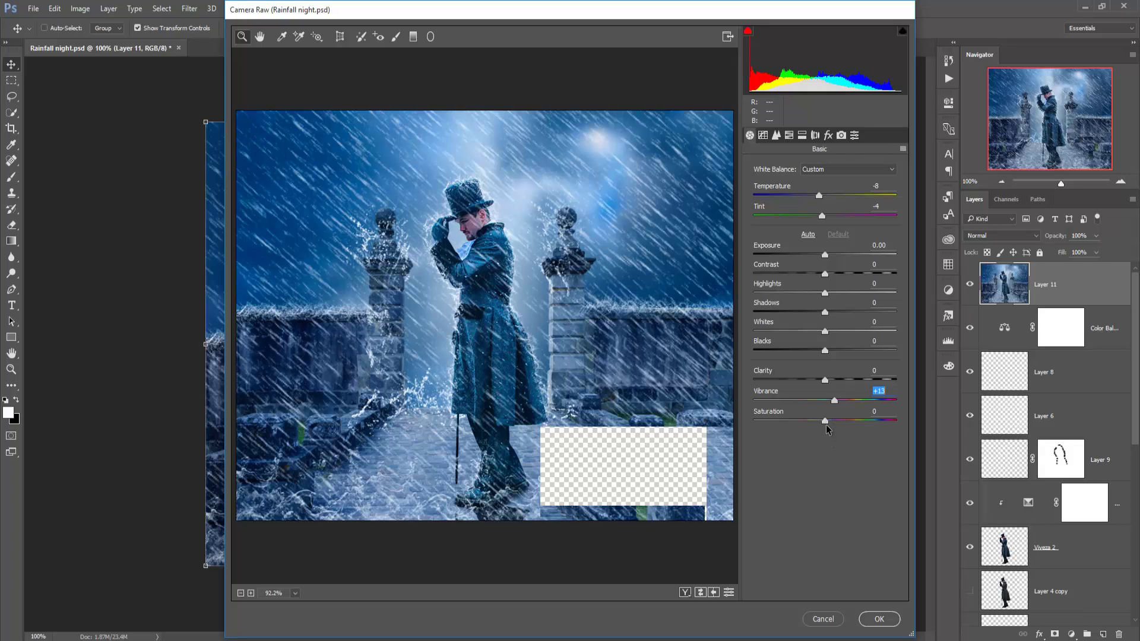
{"action": "left_click", "coordinate": [789, 136]}
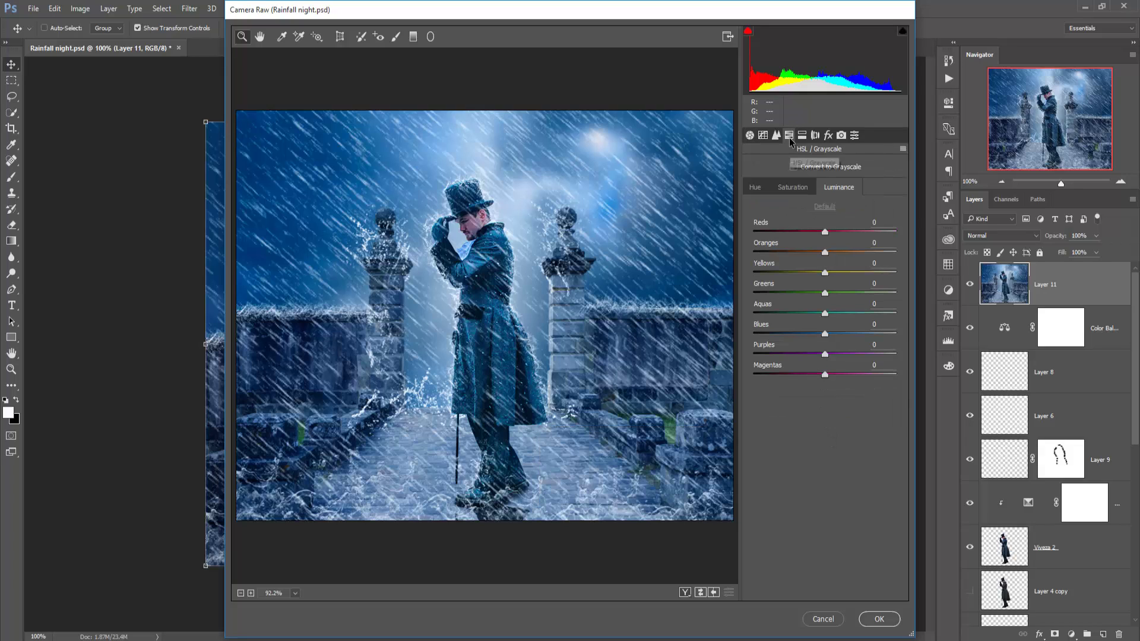
Split-tone highlights to hue 185, saturation 5 and shadows to hue 56, saturation 15, then apply
{"action": "left_click", "coordinate": [801, 136]}
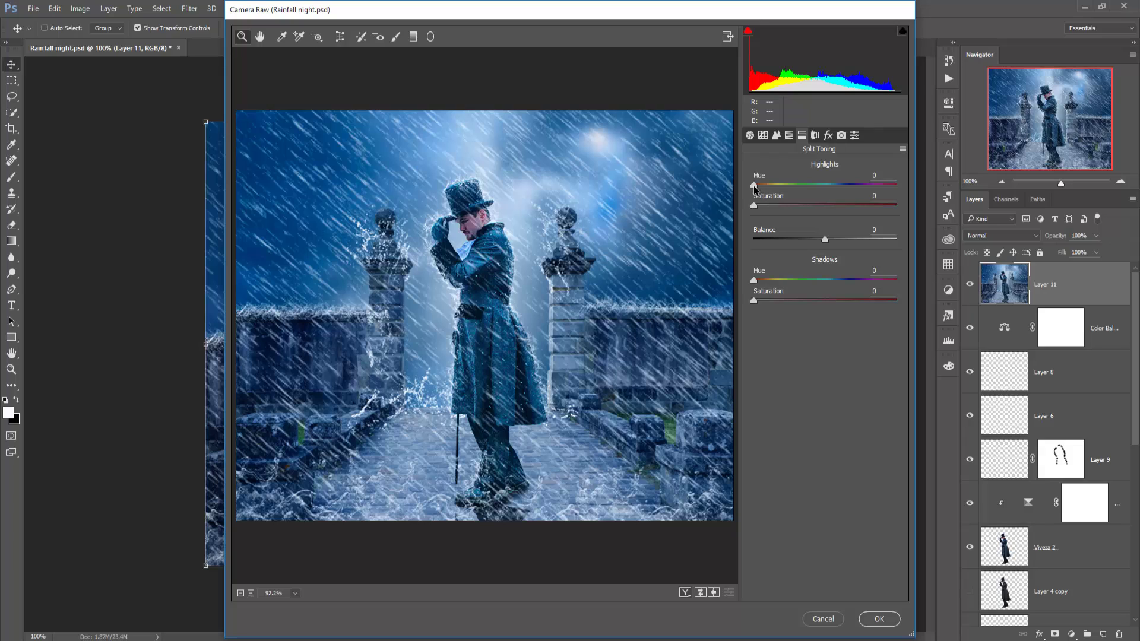
{"action": "left_click_drag", "start_coordinate": [755, 185], "coordinate": [827, 189]}
{"action": "left_click", "coordinate": [762, 211]}
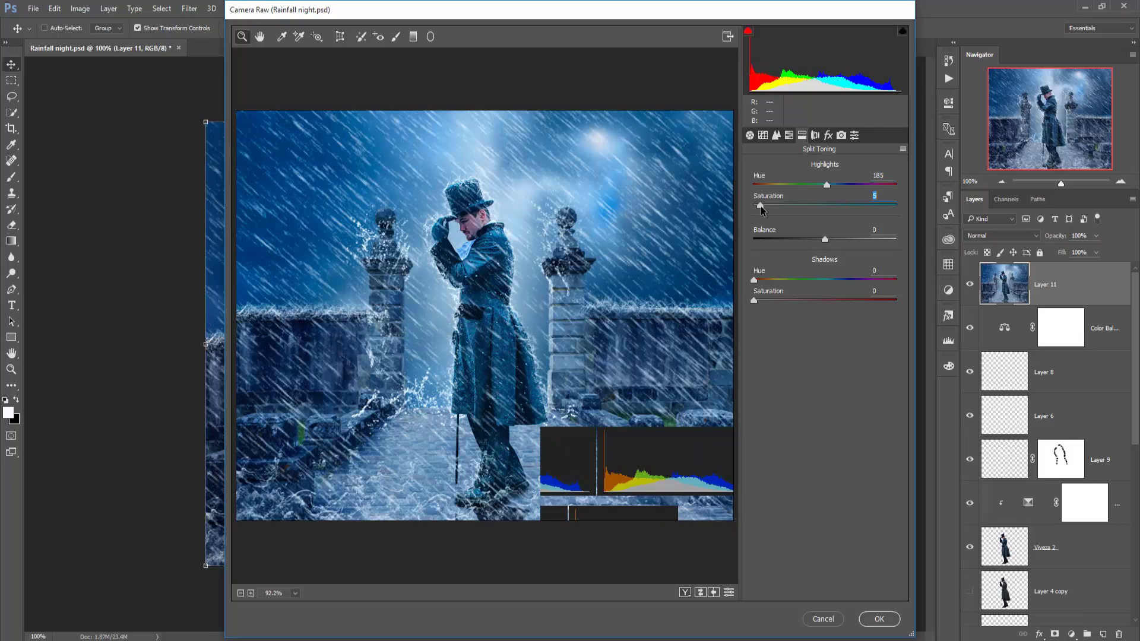
{"action": "mouse_move", "coordinate": [754, 301]}
{"action": "left_mouse_down"}
{"action": "mouse_move", "coordinate": [778, 284]}
{"action": "mouse_move", "coordinate": [774, 304]}
{"action": "left_mouse_up"}
{"action": "double_click", "coordinate": [764, 301]}
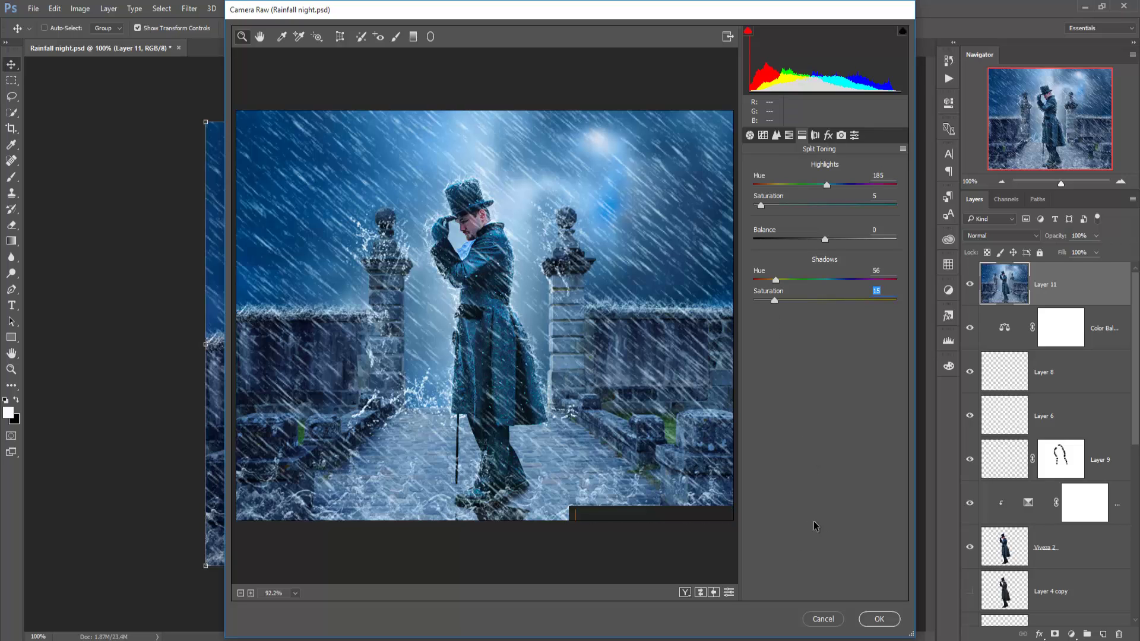
{"action": "left_click", "coordinate": [887, 621]}
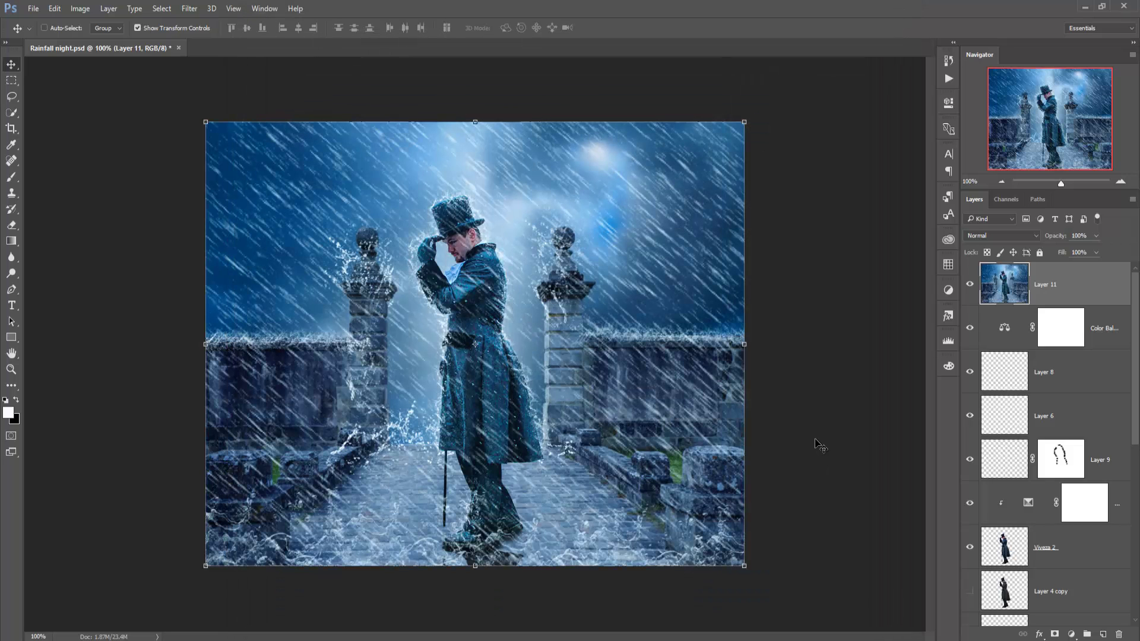